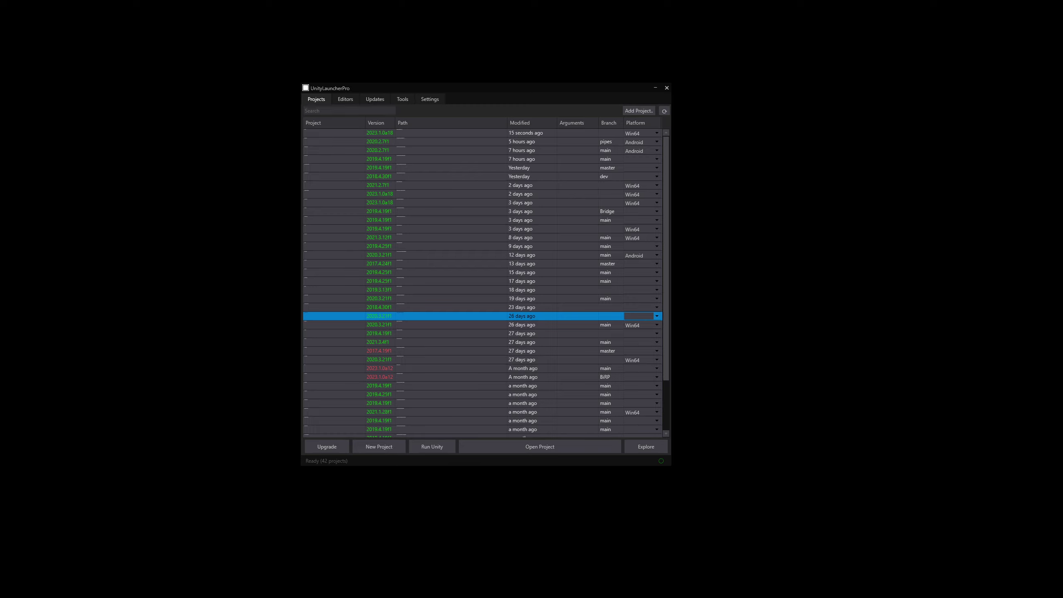
- Filter UnityLauncherPro's project list with 'mu' to find the MultiplayerTest3rdPerson project
click(420, 333)
text(mu)
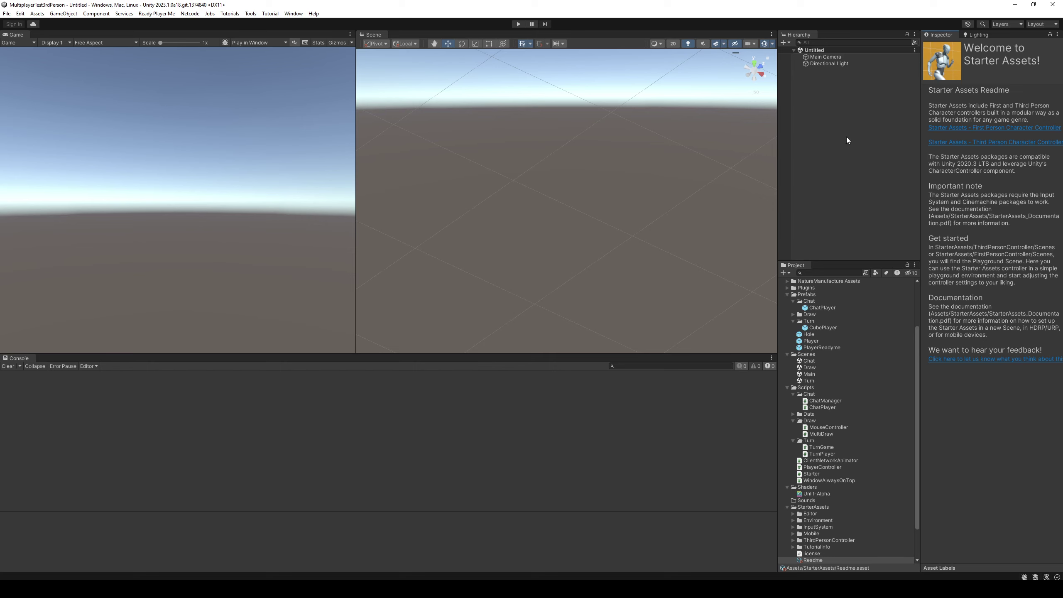
- Load the Turn scene briefly, then switch to the Main scene from the Scenes folder
click(843, 122)
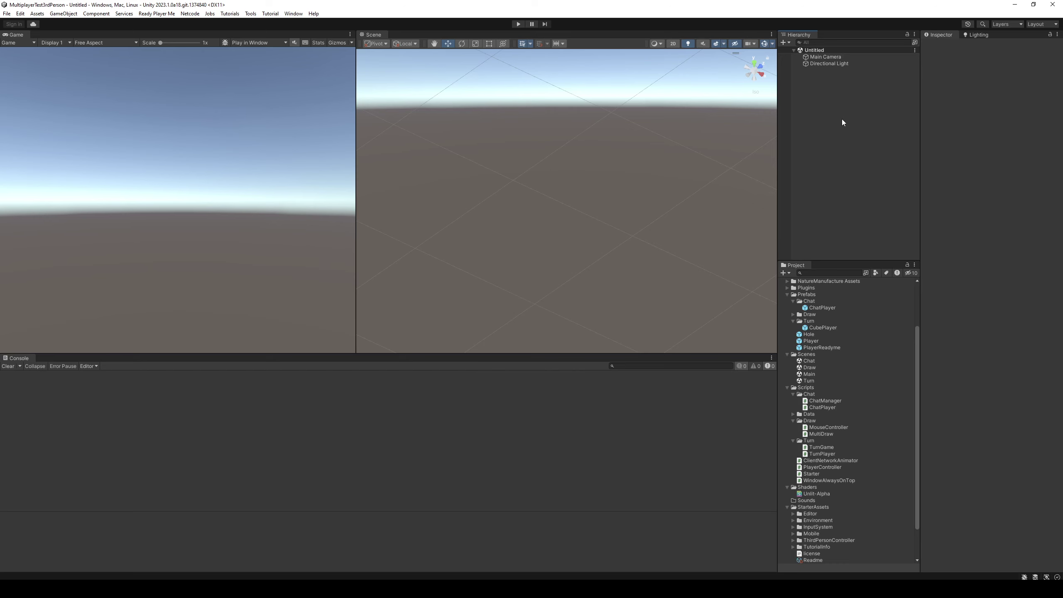
double_click(810, 381)
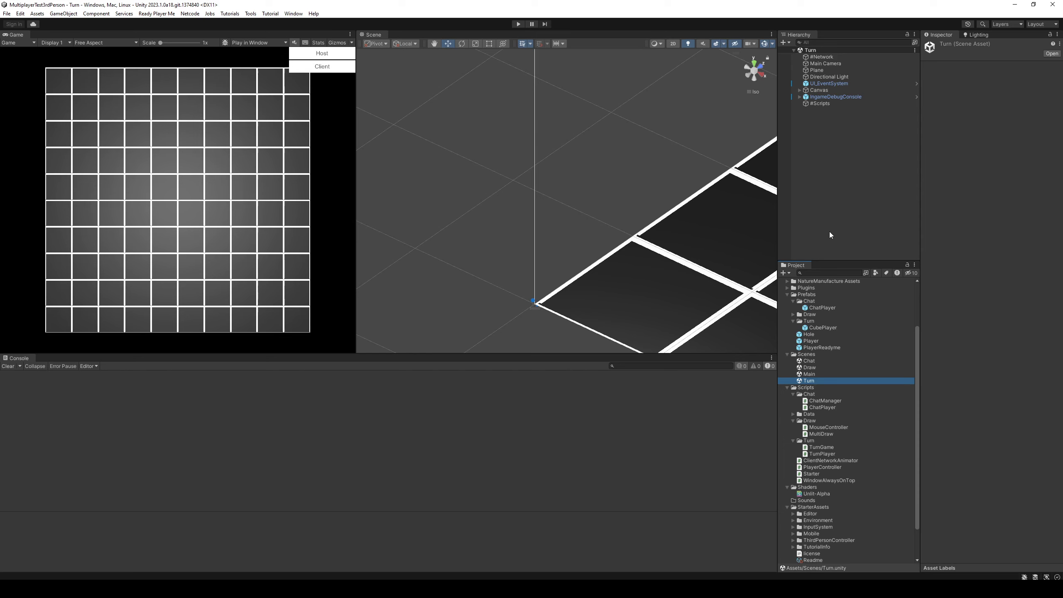
double_click(809, 374)
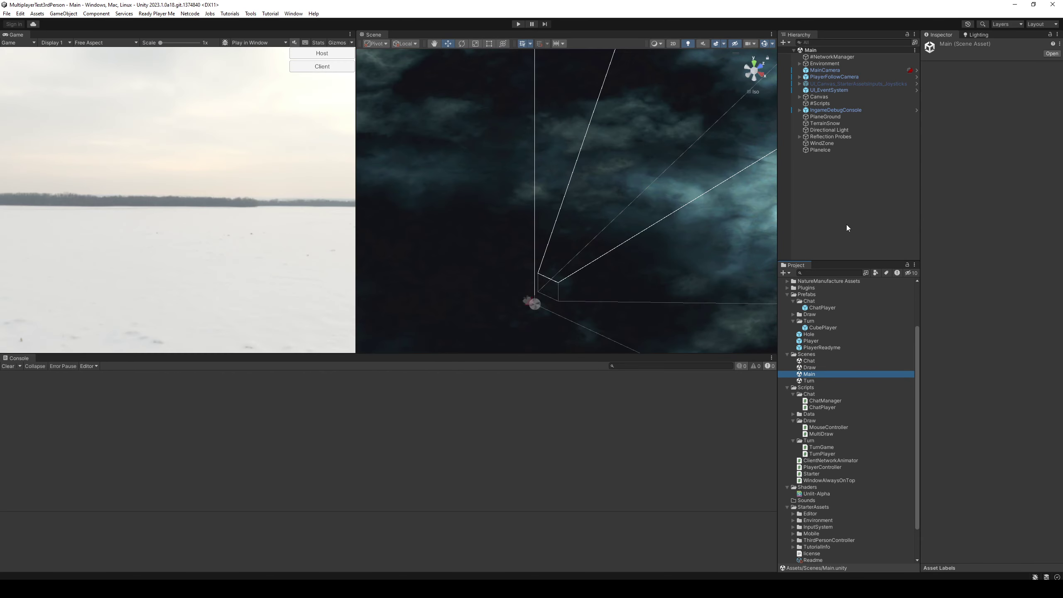
- Rename the Main scene asset to 3rdPerson
click(814, 374)
text(3rd)
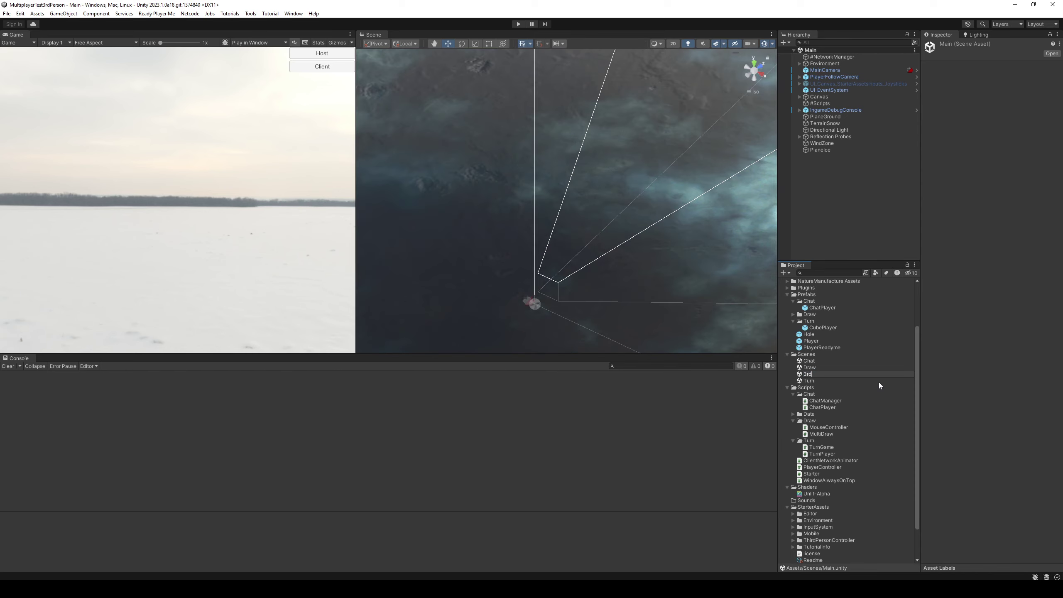
text(Person)
key(Return)
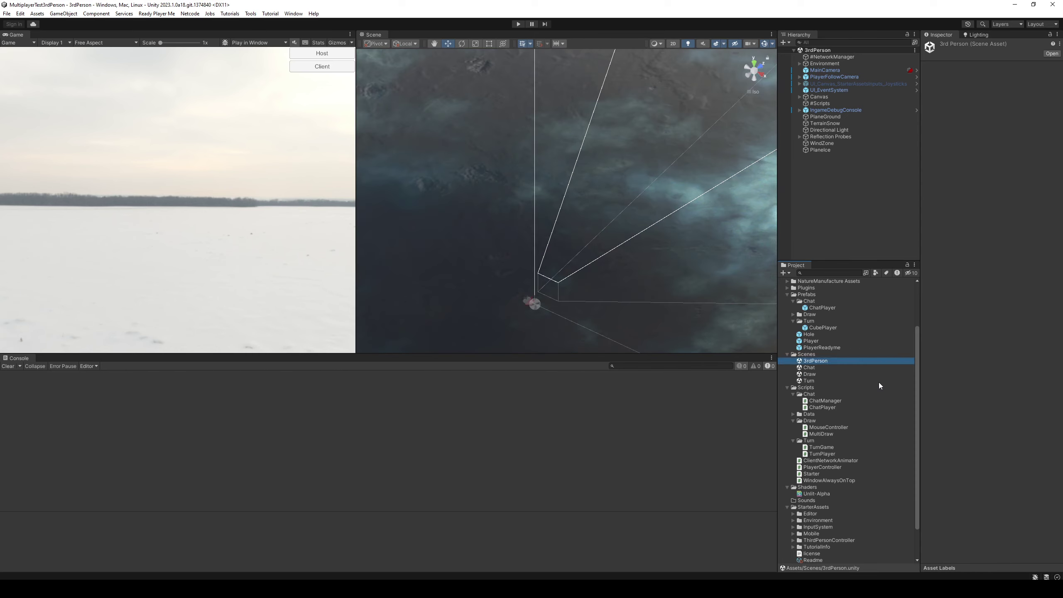
- Look around the Scene view, then load the Draw scene followed by the Turn scene
right_drag(584, 171, 579, 149)
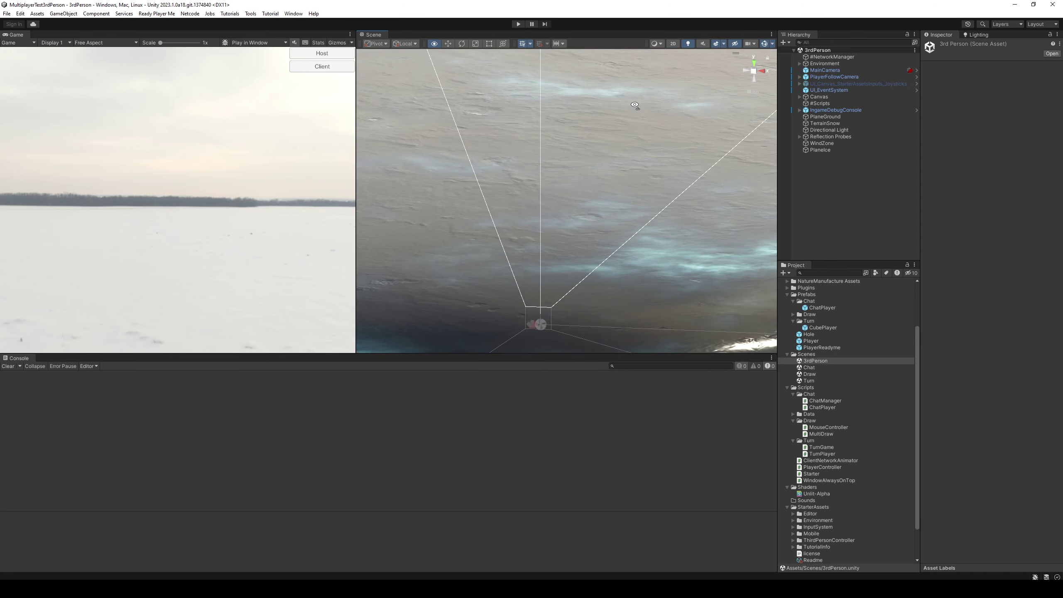
mouse_move(753, 71)
right_down()
mouse_move(653, 233)
mouse_move(632, 241)
right_up()
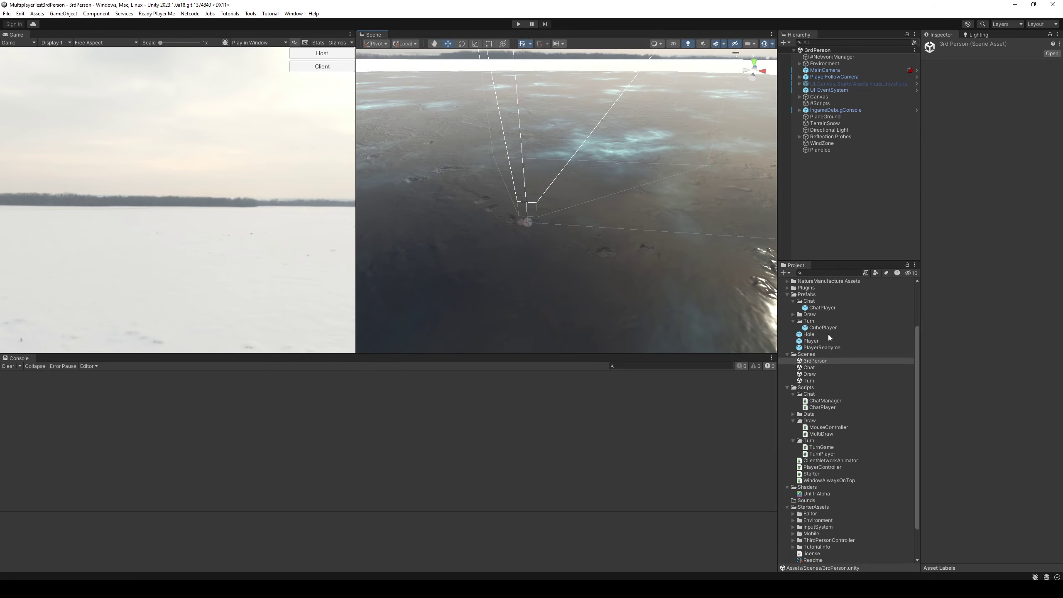
double_click(810, 374)
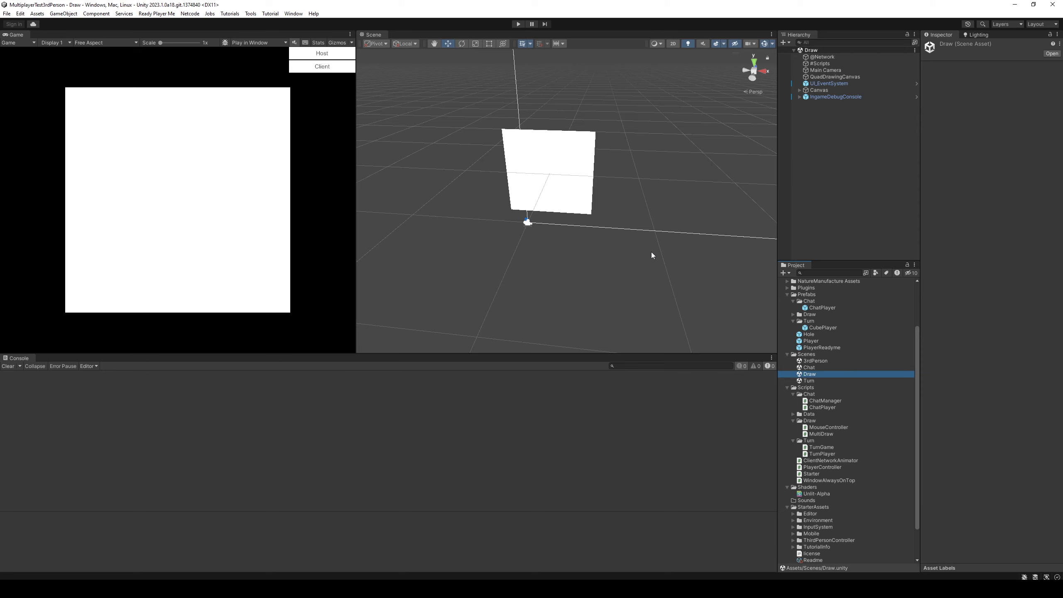
double_click(810, 381)
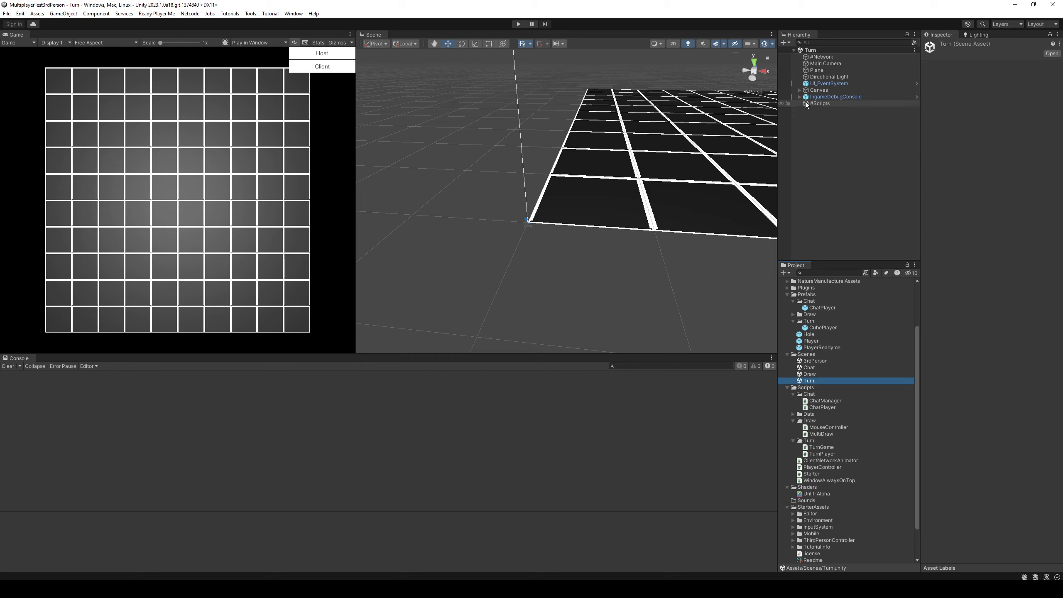
- Duplicate the Host button under Canvas and name the copy 'Button (Legacy) Server'
click(800, 90)
click(801, 90)
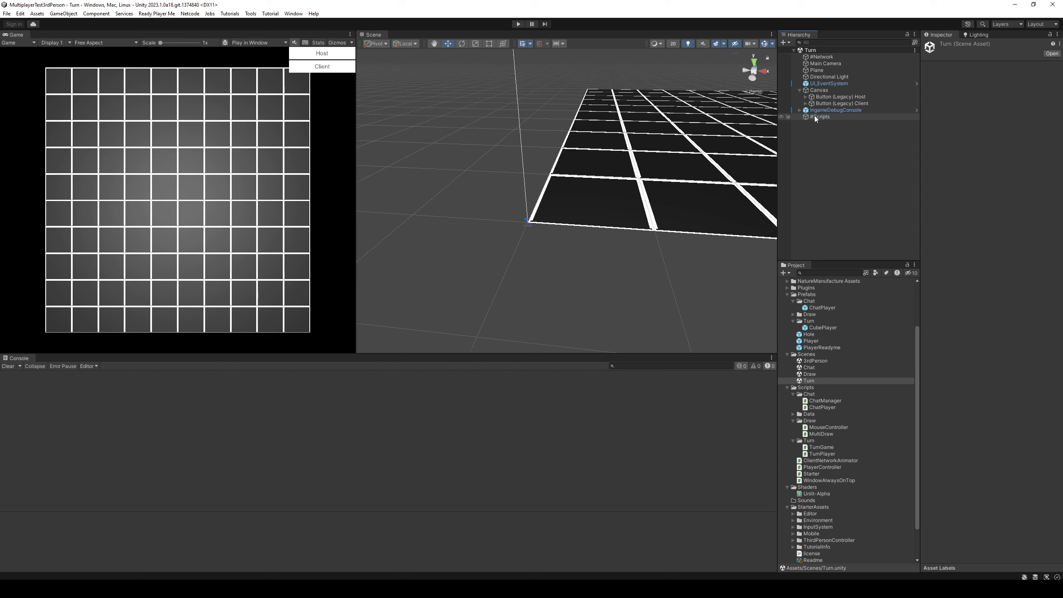
click(841, 104)
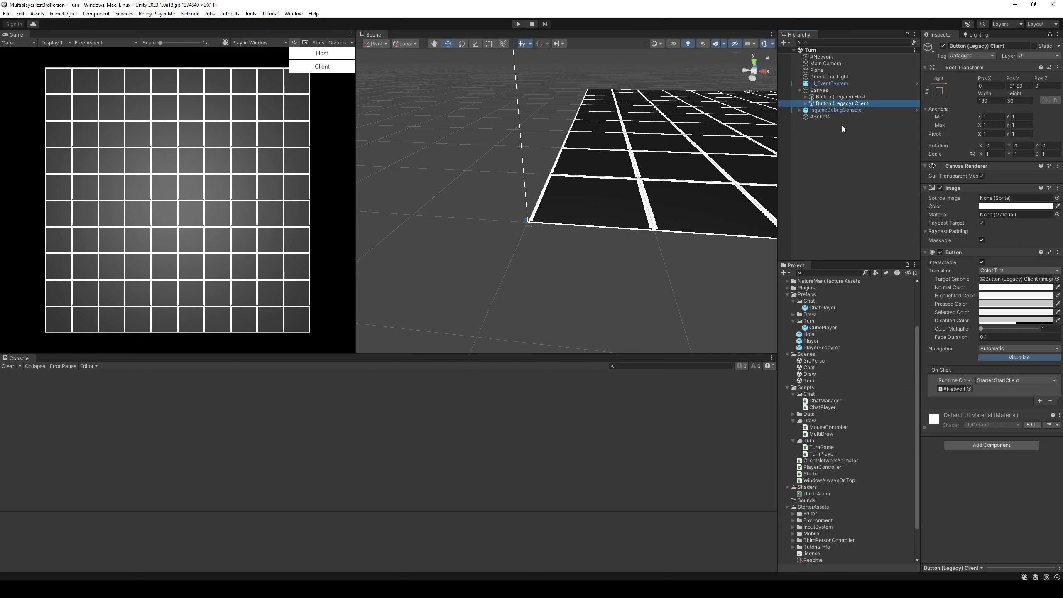
key(Up)
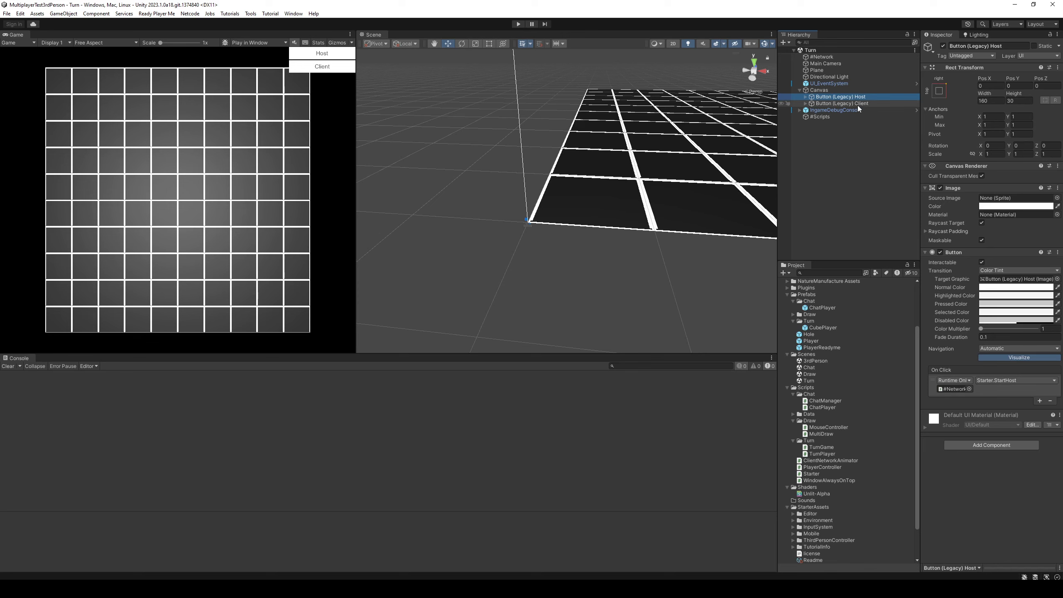
key(ctrl+d)
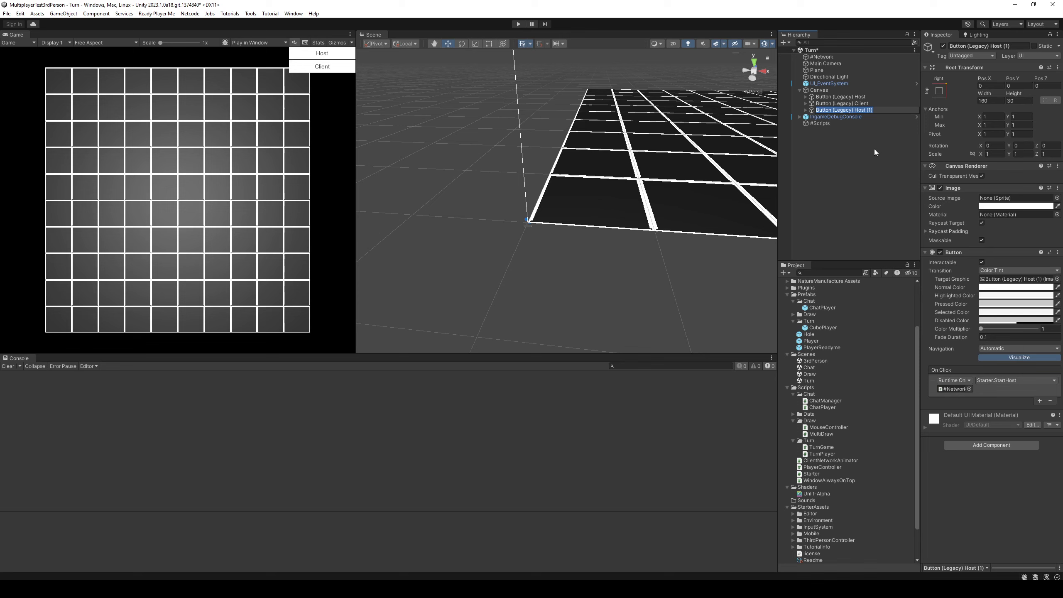
key(End)
key(BackSpace)
key(BackSpace)
key(BackSpace)
key(BackSpace)
text(Server)
key(Return)
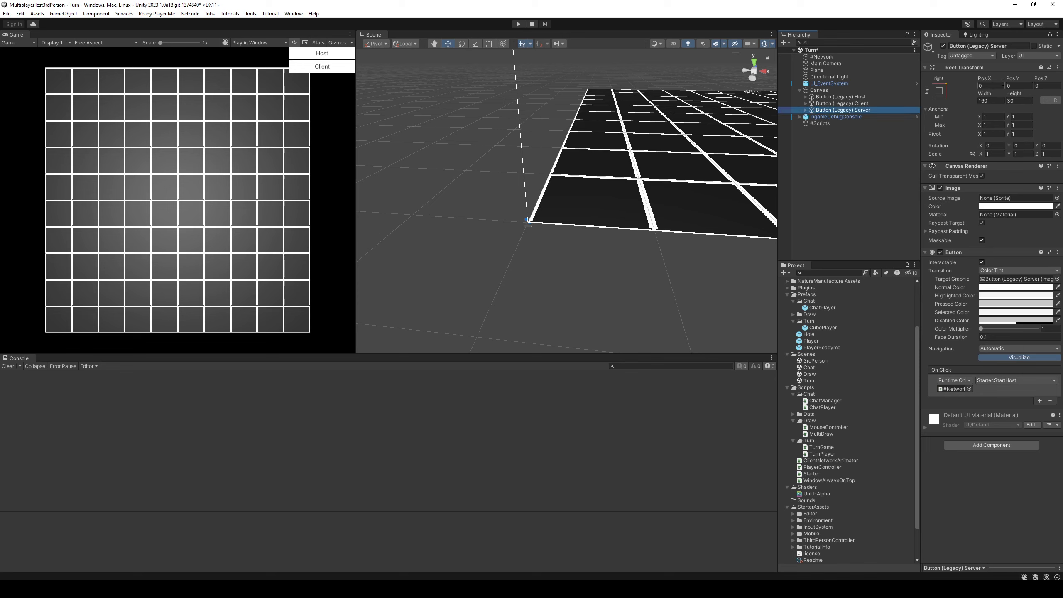
- Set the Server button's Pos Y to -63.78, double the Client button's offset
click(865, 103)
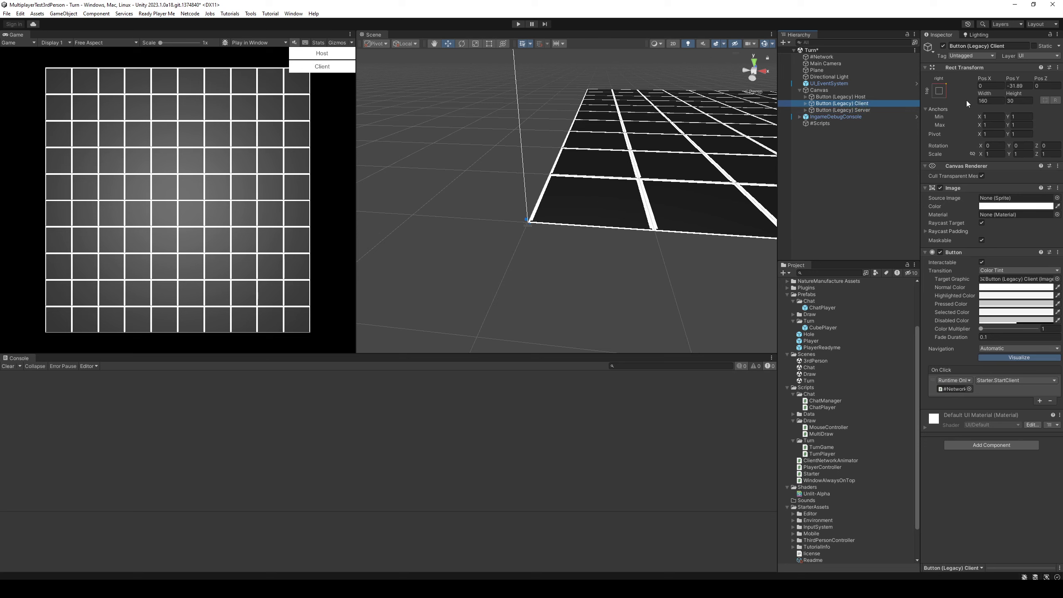
click(1021, 85)
click(883, 110)
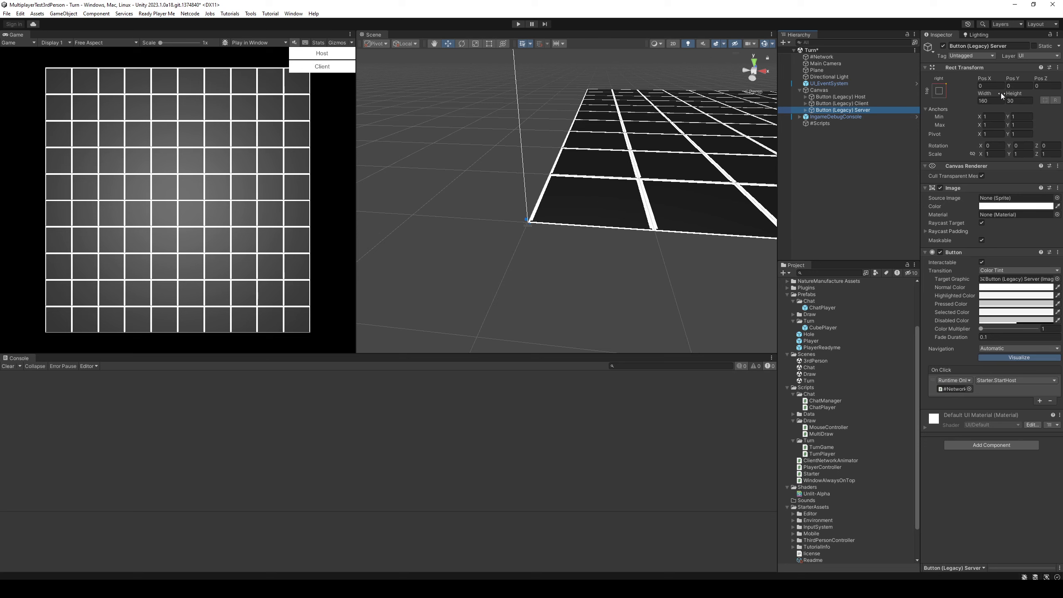
click(1017, 85)
text(-31.89)
text(3)
key(BackSpace)
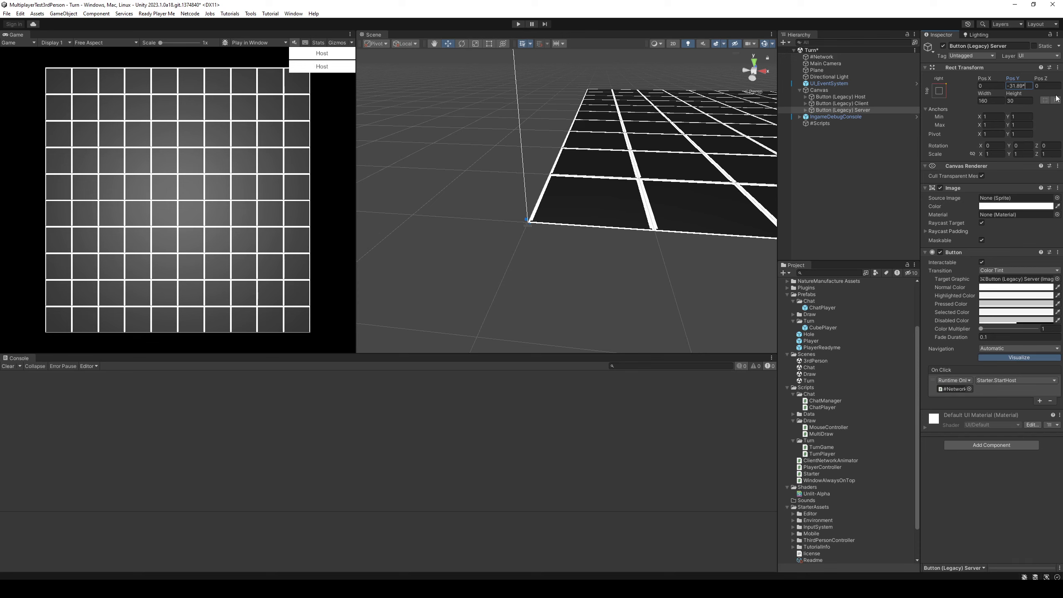
text(2)
key(Return)
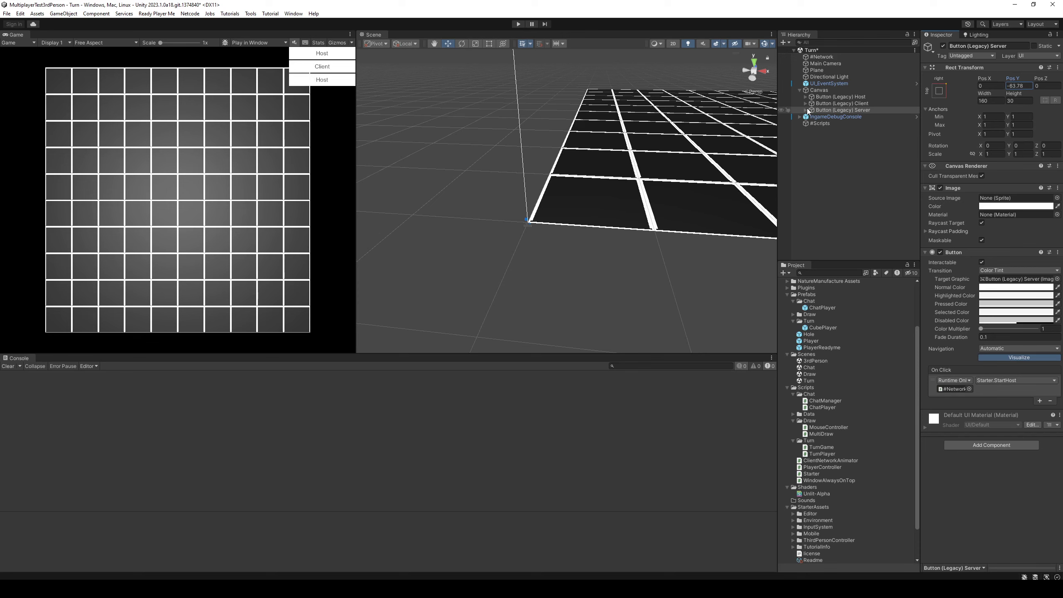
- Change the Server button's label text from Host to Server and save the Turn scene
click(806, 110)
click(841, 117)
click(984, 211)
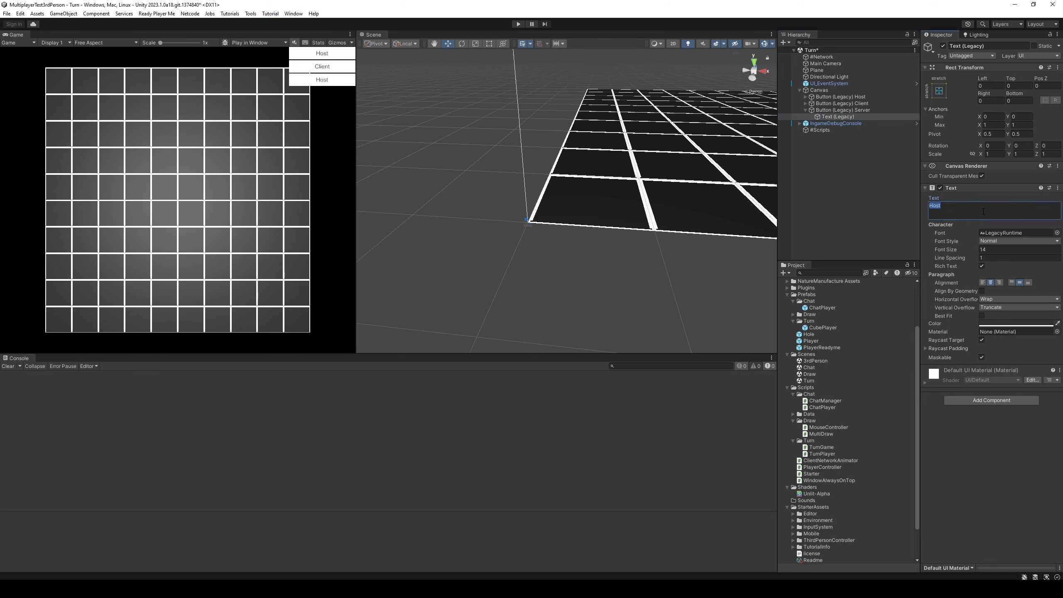
text(Server)
key(ctrl+s)
- Find the Starter script on the #Network object for editing
click(848, 110)
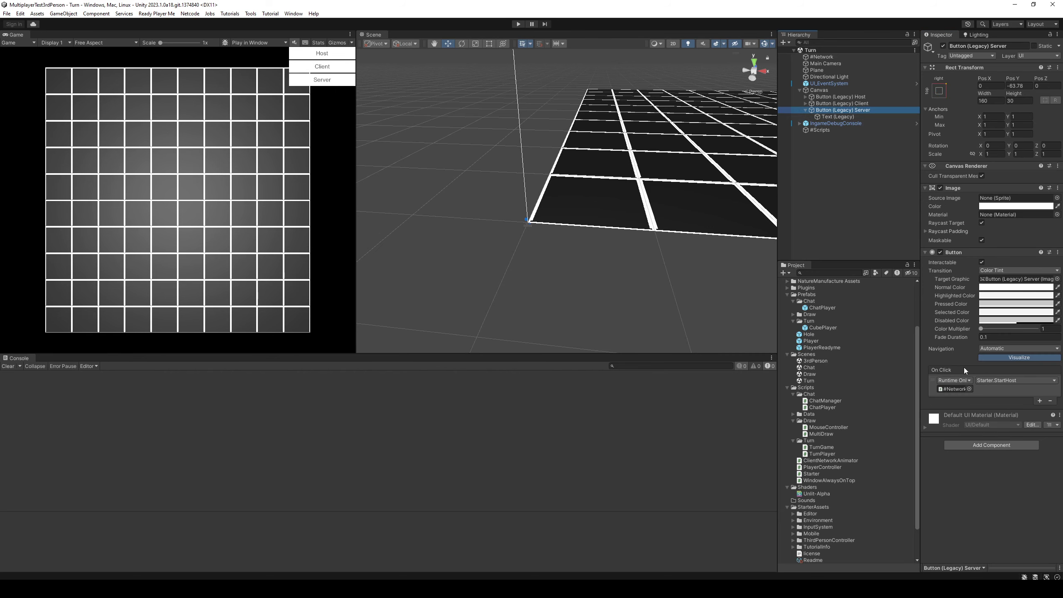
click(823, 57)
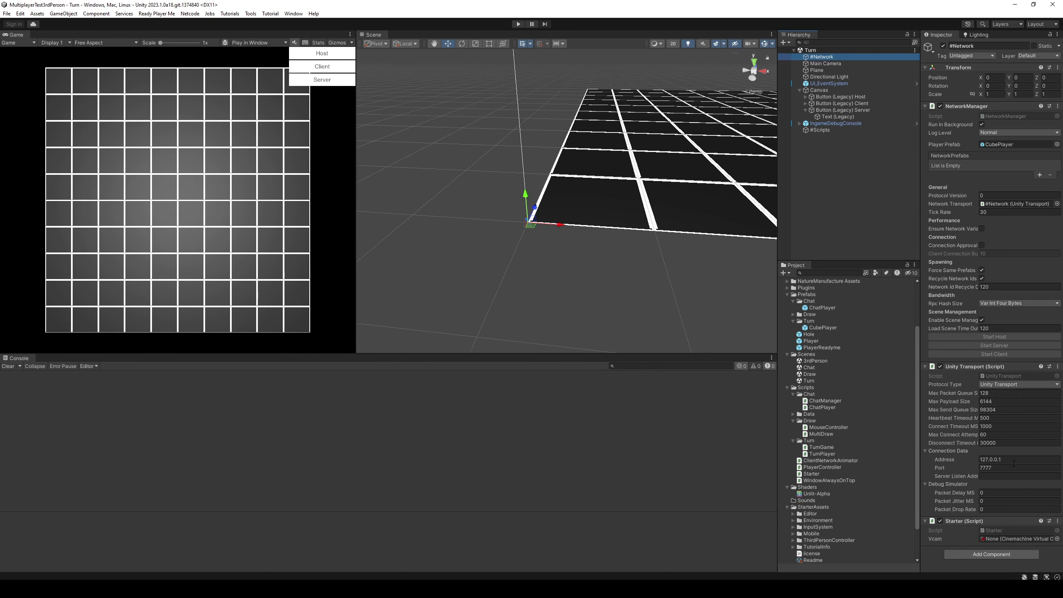
click(1000, 530)
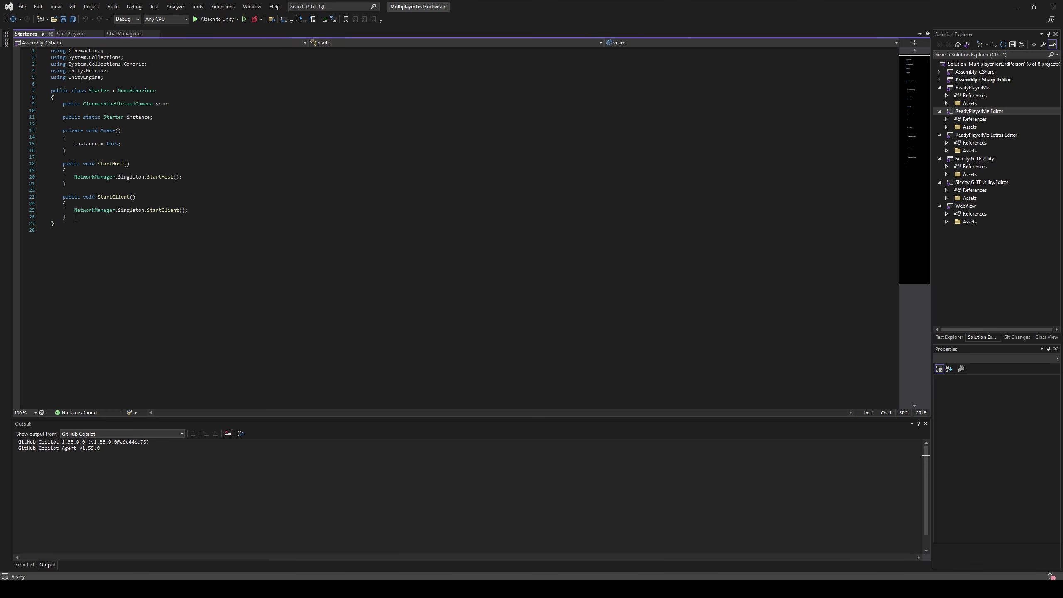
- Duplicate the StartClient method in Starter.cs and rename the copy StartServer
drag(51, 196, 66, 216)
key(ctrl+d)
key(Left)
key(Return)
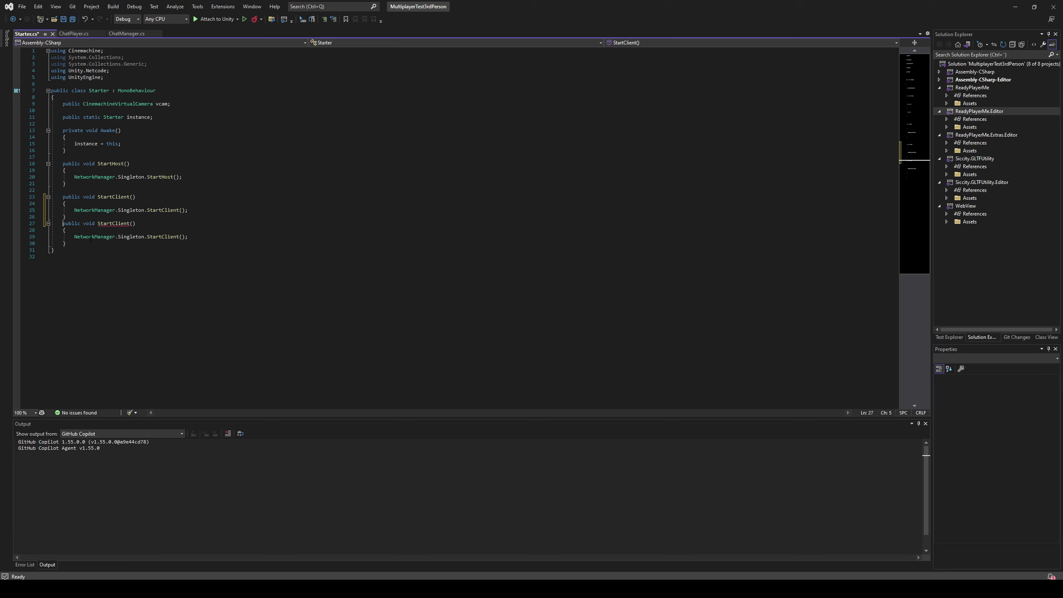
key(Return)
click(114, 230)
key(BackSpace)
key(Delete)
key(Delete)
key(Delete)
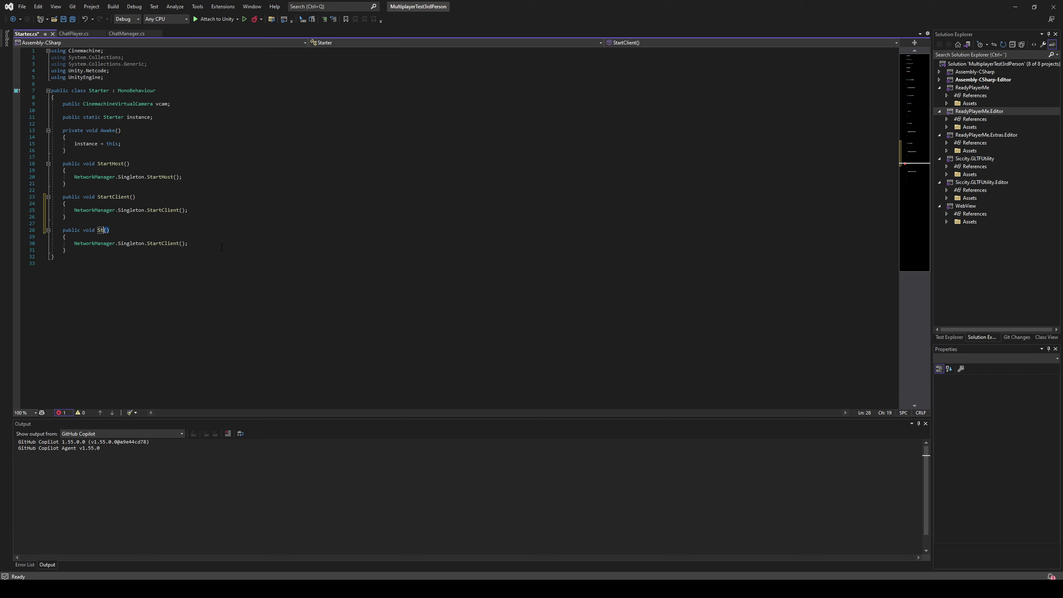
text(artServer)
- Make StartServer call NetworkManager.Singleton.StartServer() and save the script
double_click(167, 243)
text(star)
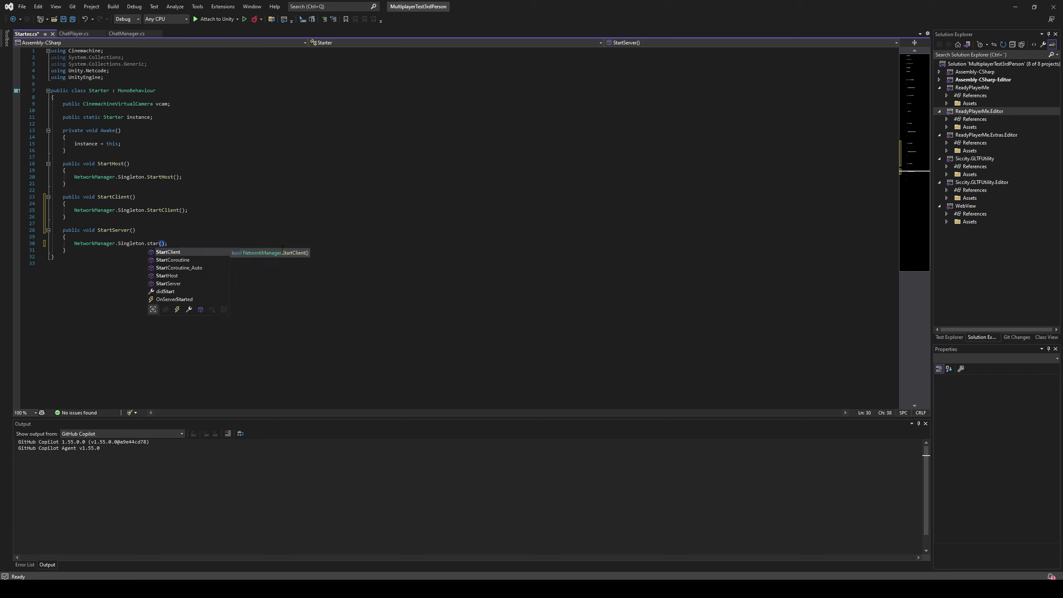
key(Down)
key(Down)
key(Down)
key(Down)
key(Tab)
key(ctrl+s)
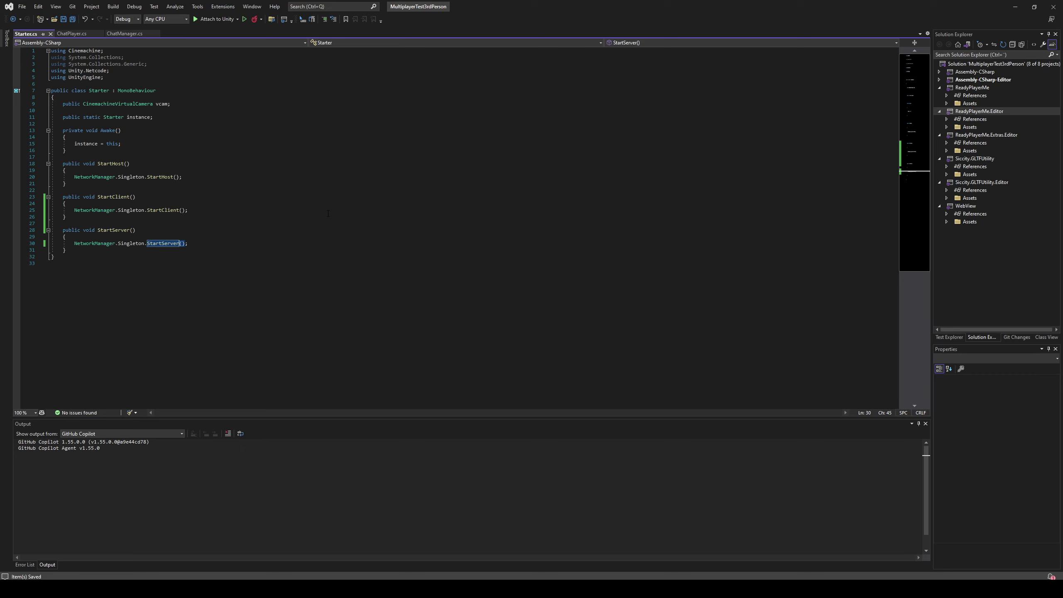
key(alt+Tab)
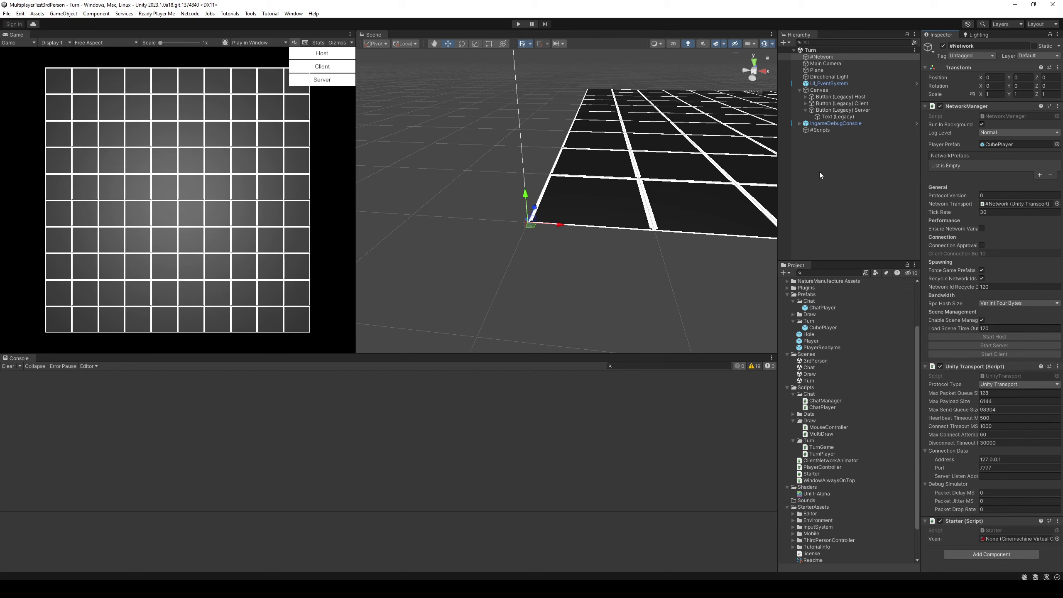
- Select the #Network object and open its Starter script from the Inspector
click(828, 133)
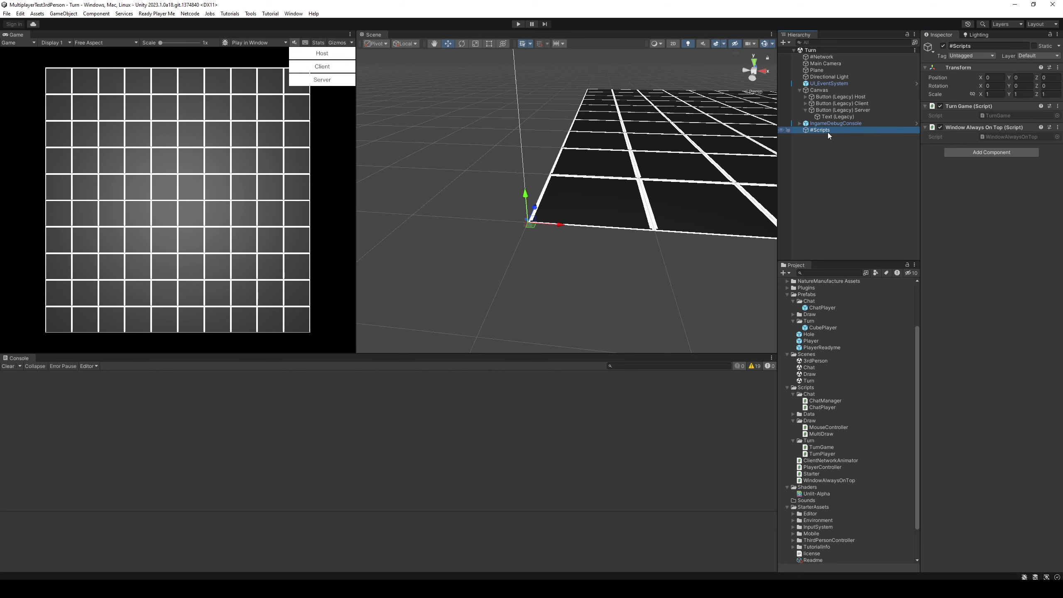
click(806, 110)
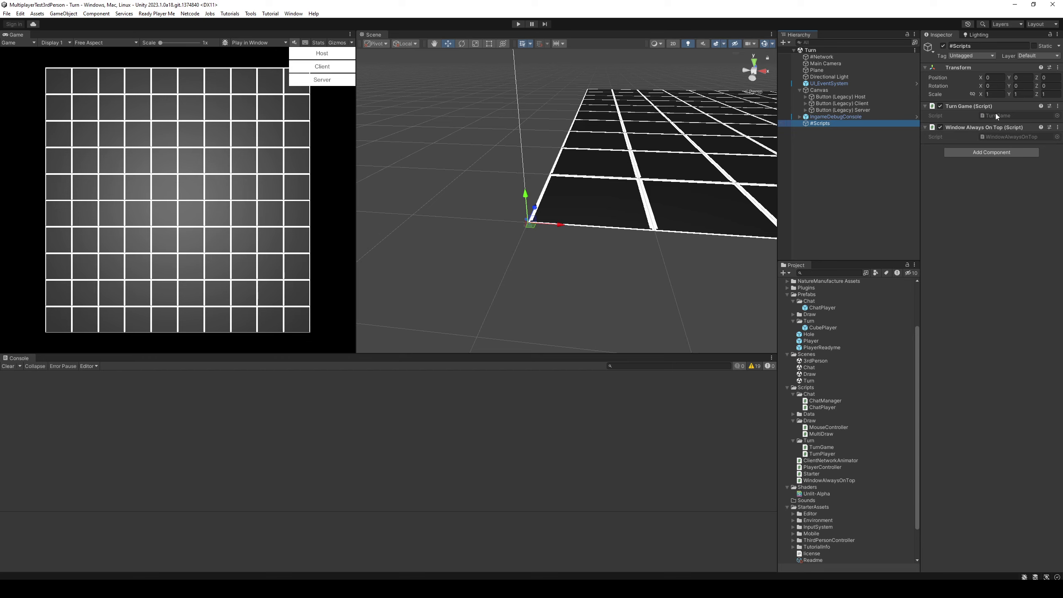
click(829, 59)
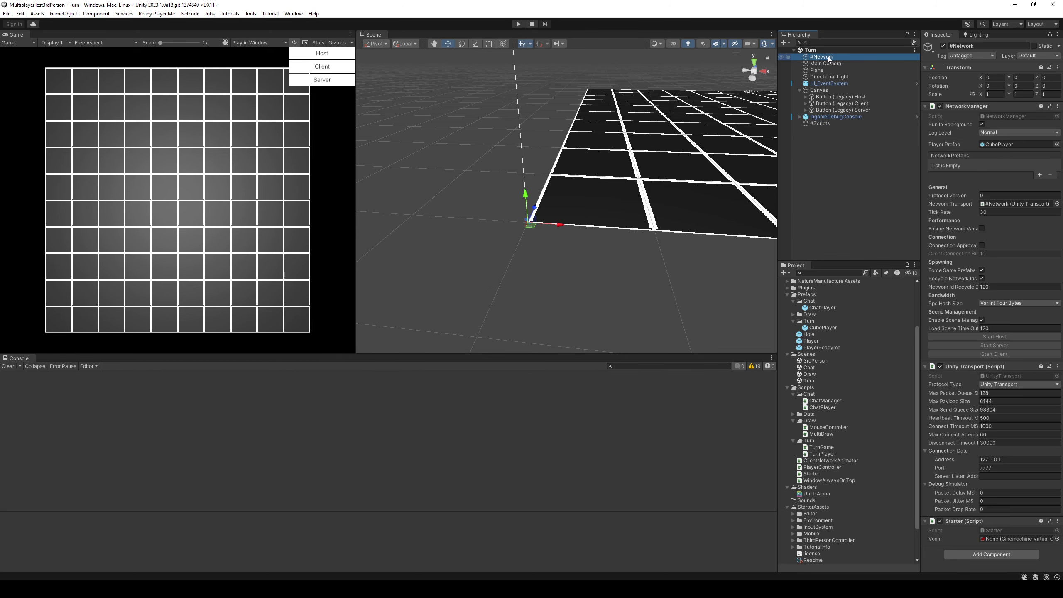
click(995, 532)
double_click(995, 532)
- Add an empty Start method below Awake in Starter.cs and save
click(246, 143)
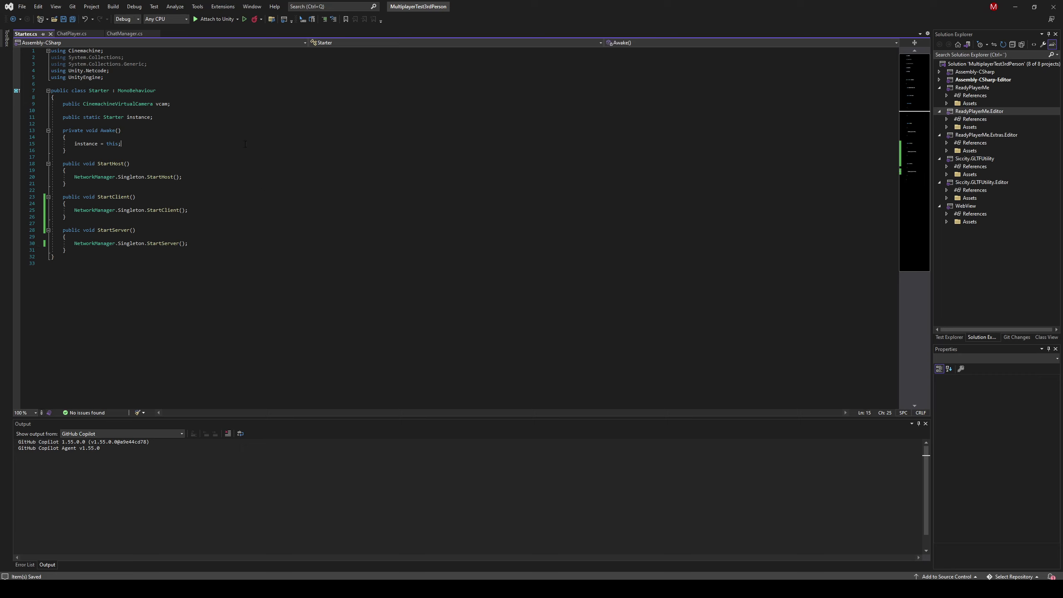
key(Down)
key(Return)
key(Return)
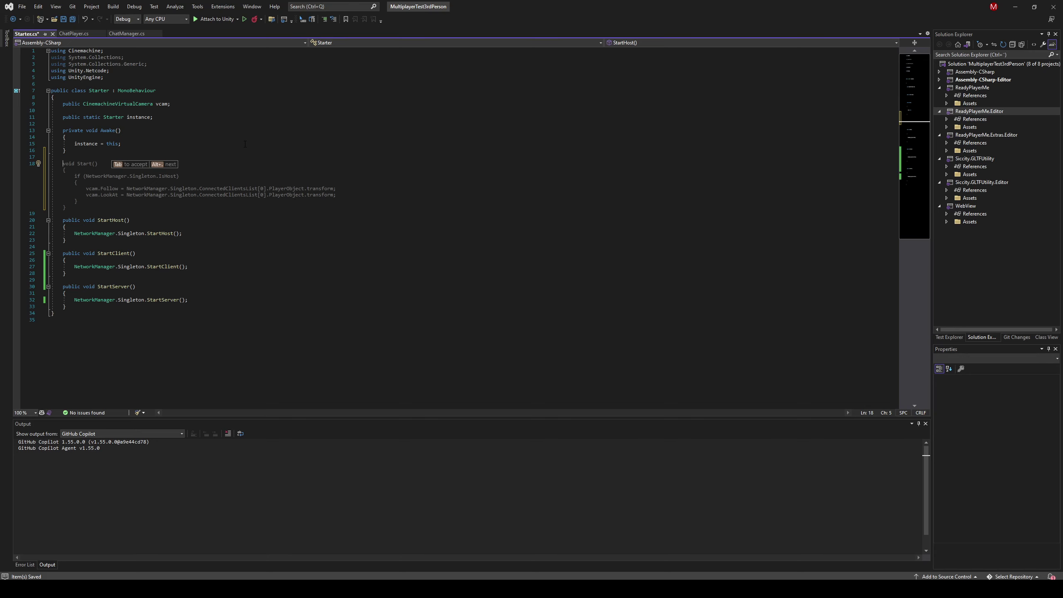
key(Tab)
key(ctrl+x)
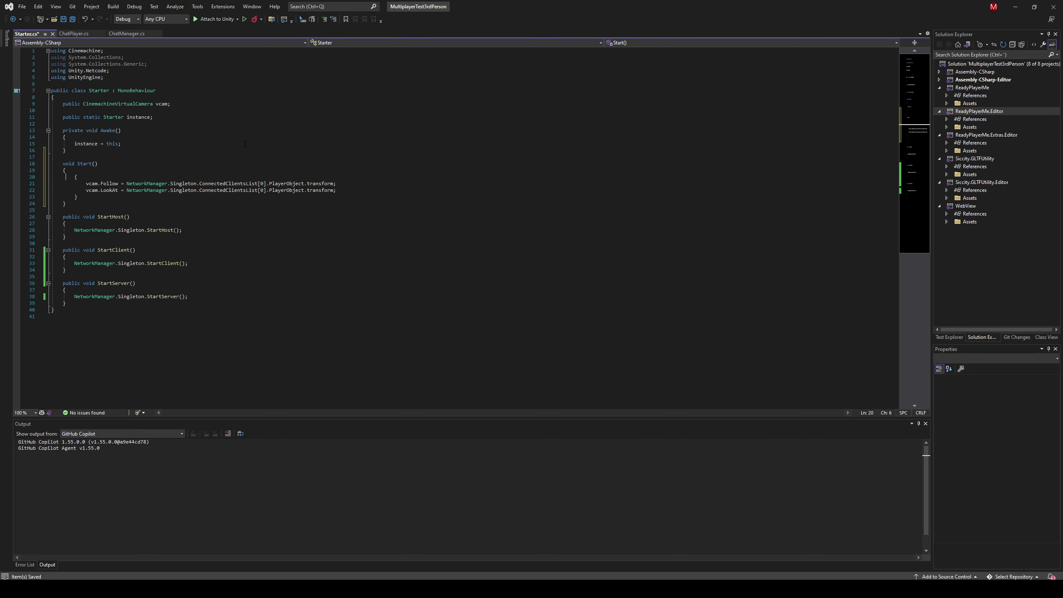
key(ctrl+x)
key(ctrl+x)
key(ctrl+x)
key(ctrl+x)
key(ctrl+s)
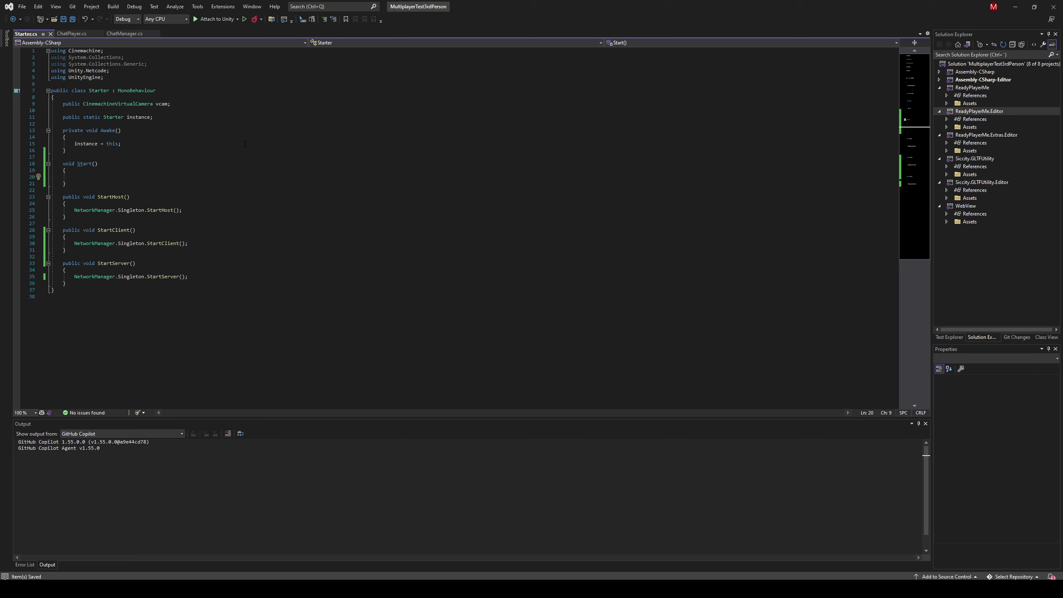
- Wrap a StartServer() call in Start inside an #if SERVER / #endif block and save
text(#)
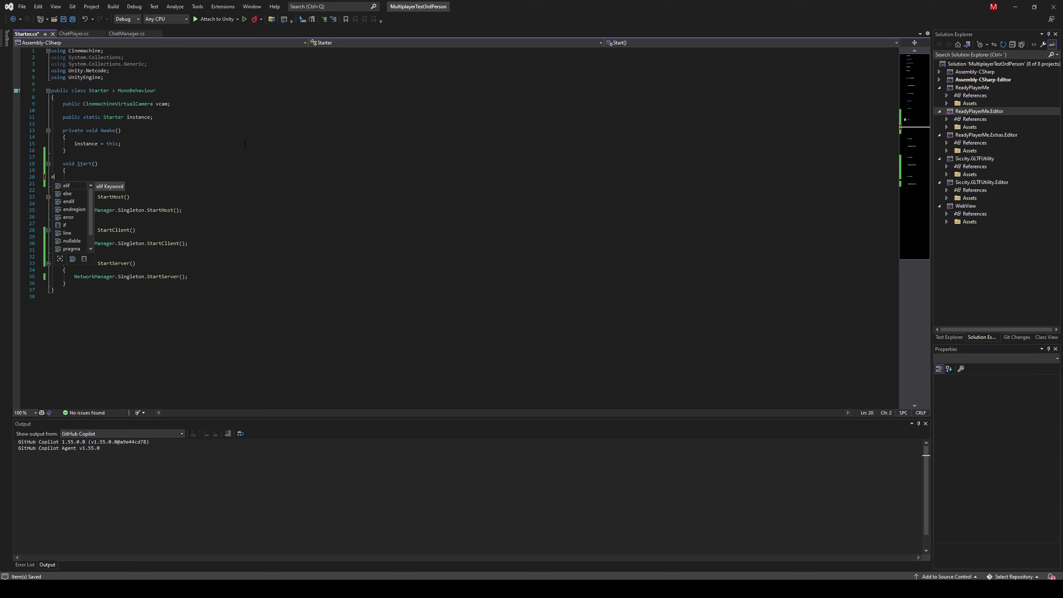
text(if S)
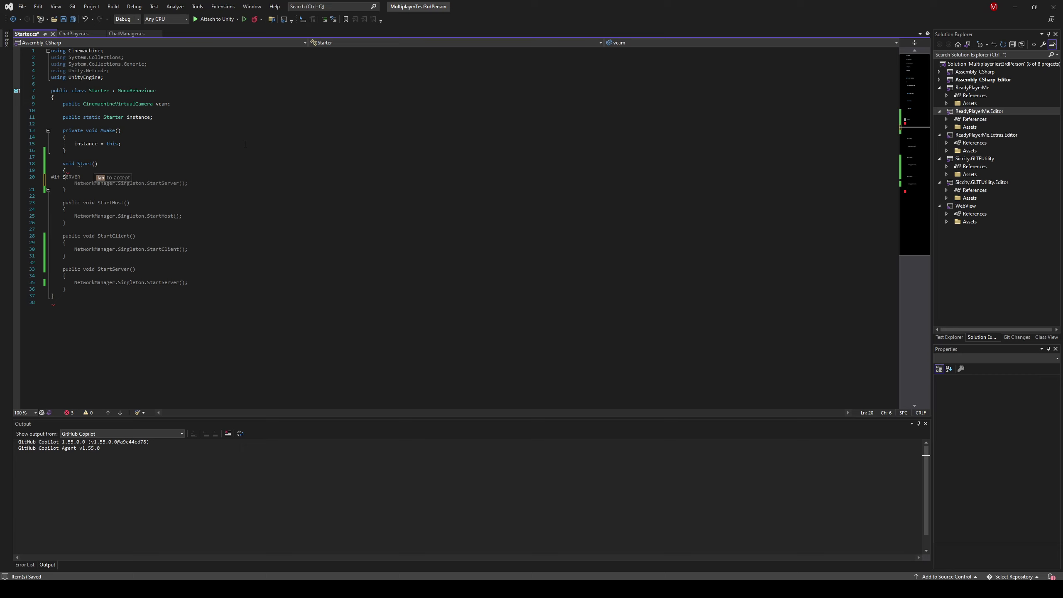
key(Tab)
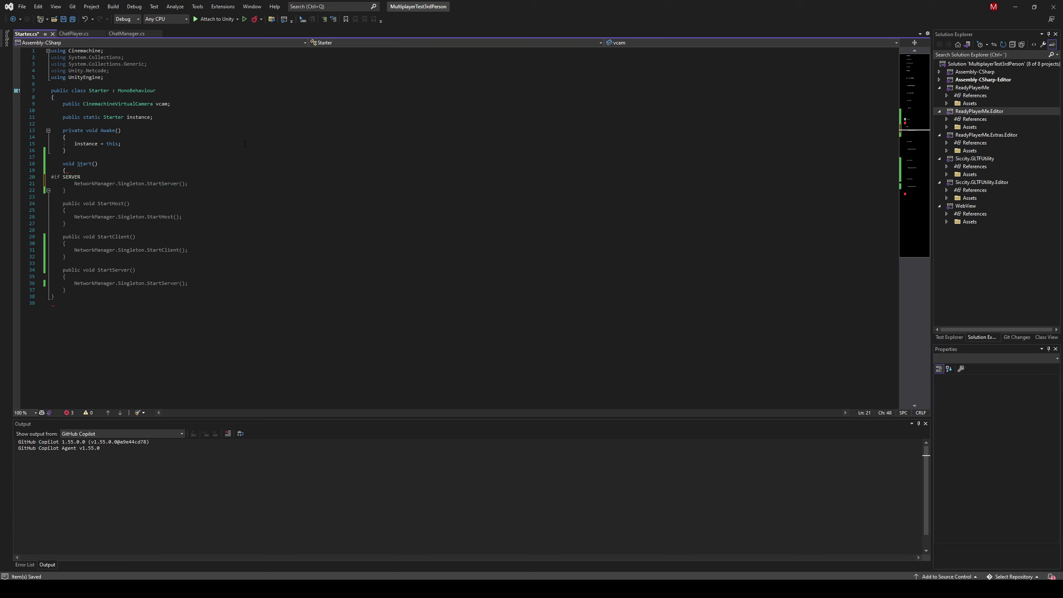
key(Return)
text(#)
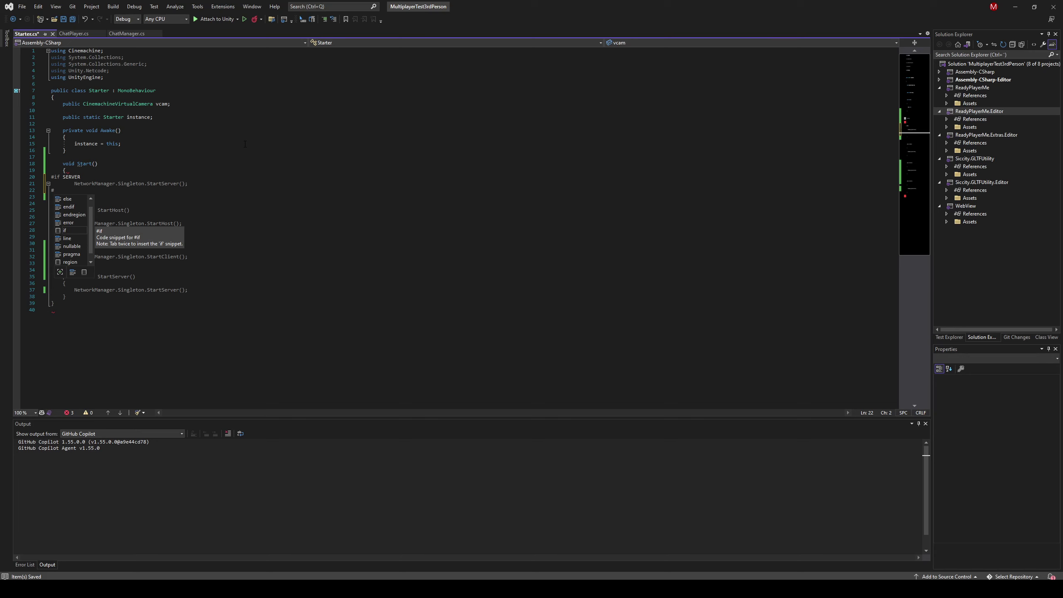
text(endif)
key(ctrl+s)
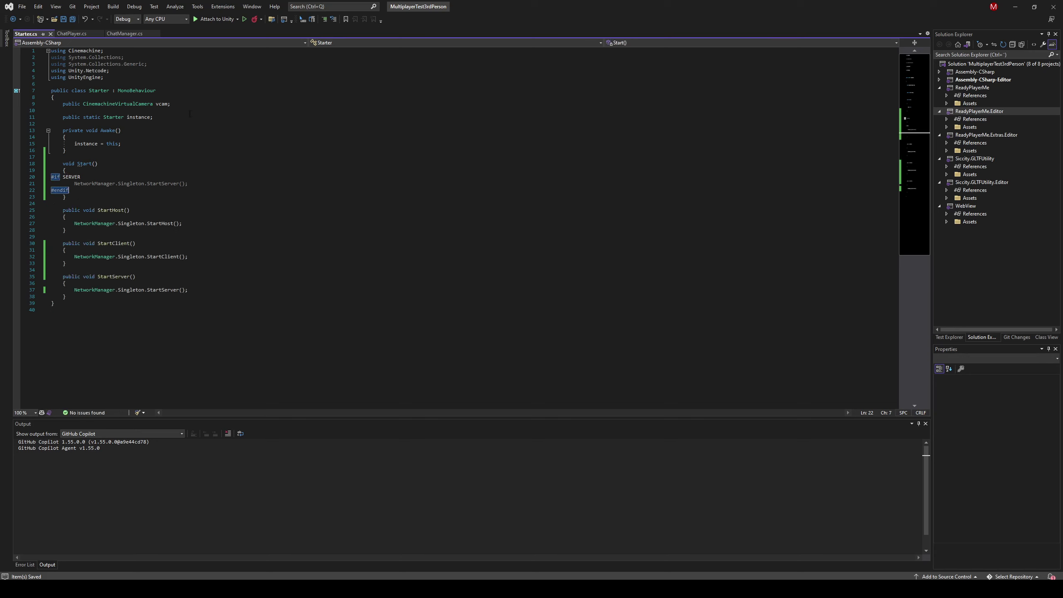
- Replace the SERVER condition with UNITY_2017_1_OR_NEWER and save
click(73, 177)
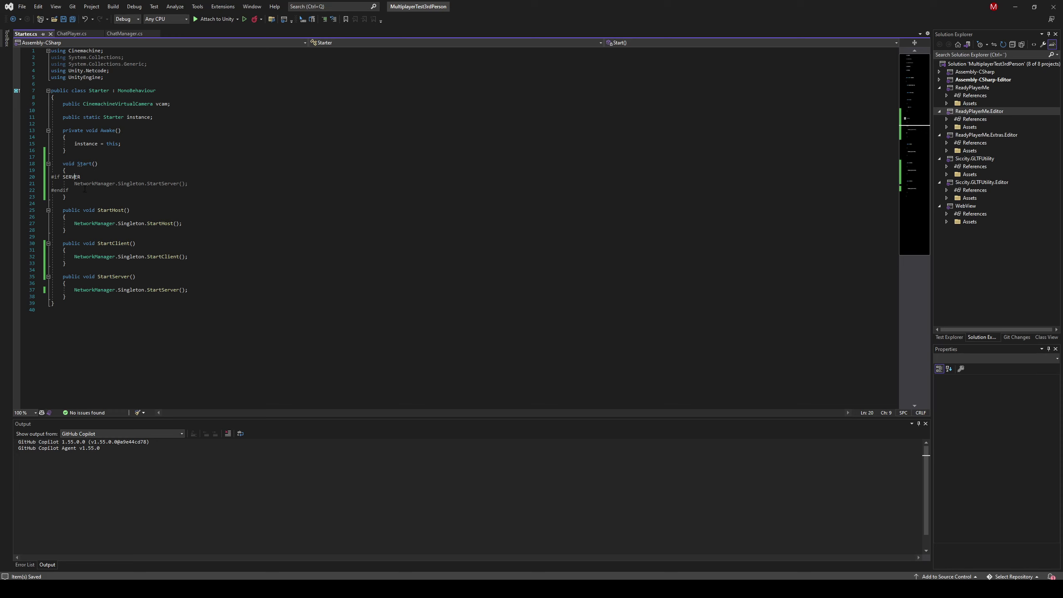
right_click(69, 177)
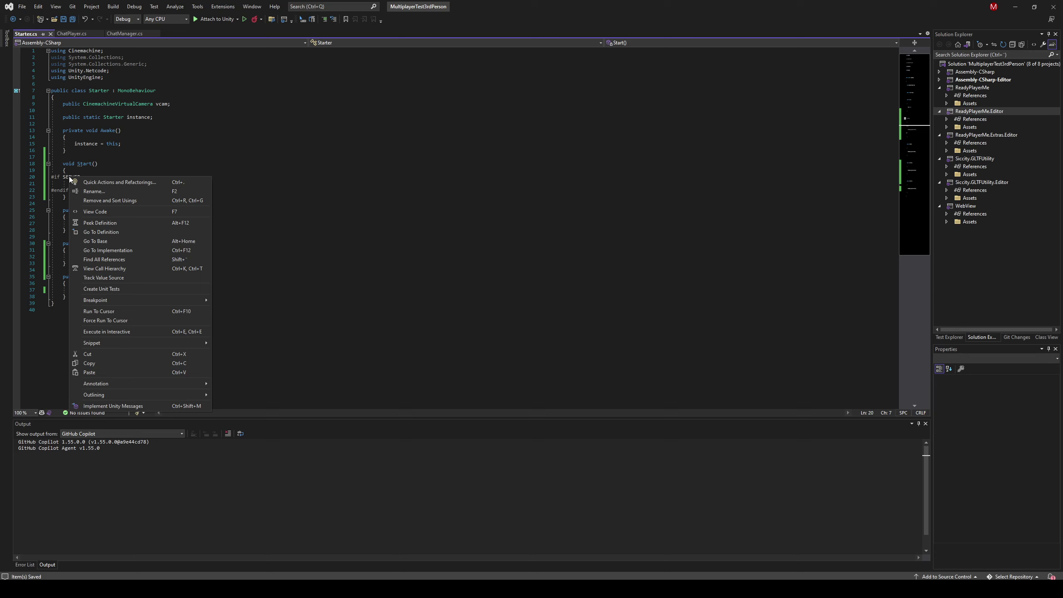
click(78, 175)
double_click(72, 177)
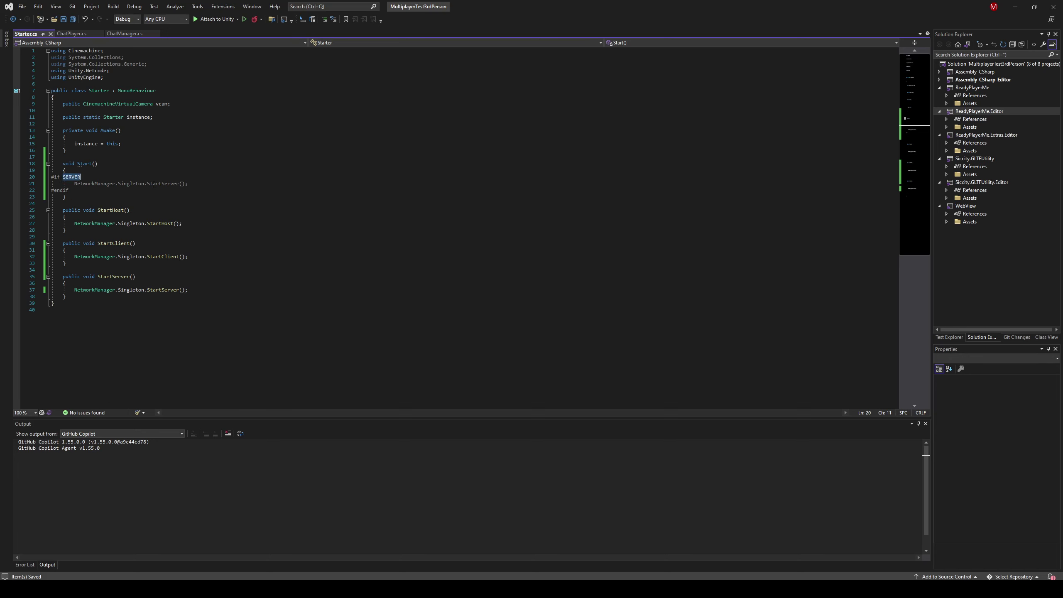
key(BackSpace)
text(UN)
key(Tab)
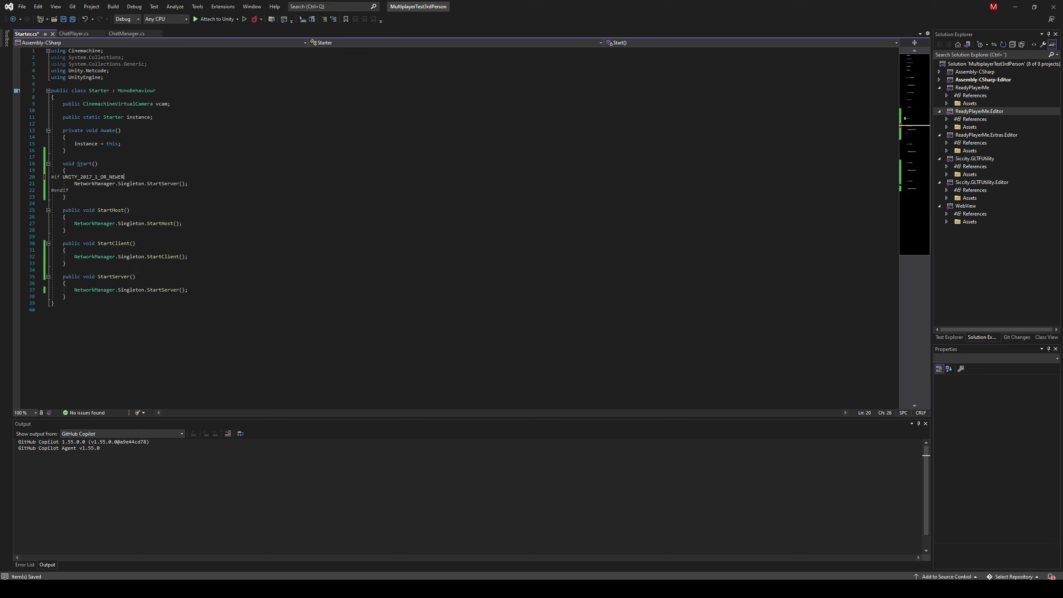
key(ctrl+s)
- Select the UNITY_2017_1_OR_NEWER condition and try pasting a replacement symbol
right_click(110, 177)
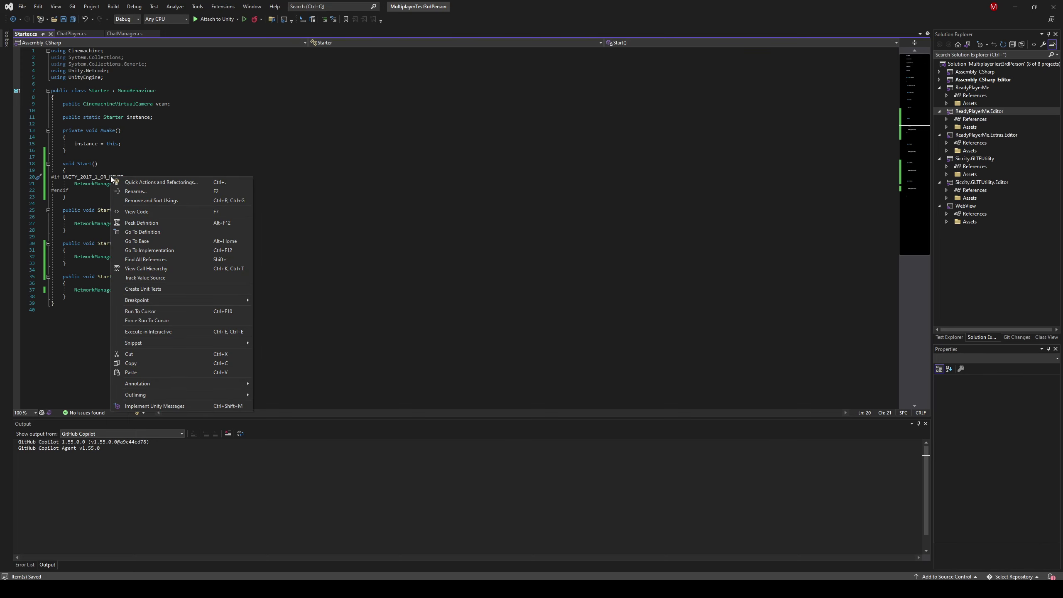
key(Escape)
key(ctrl+section)
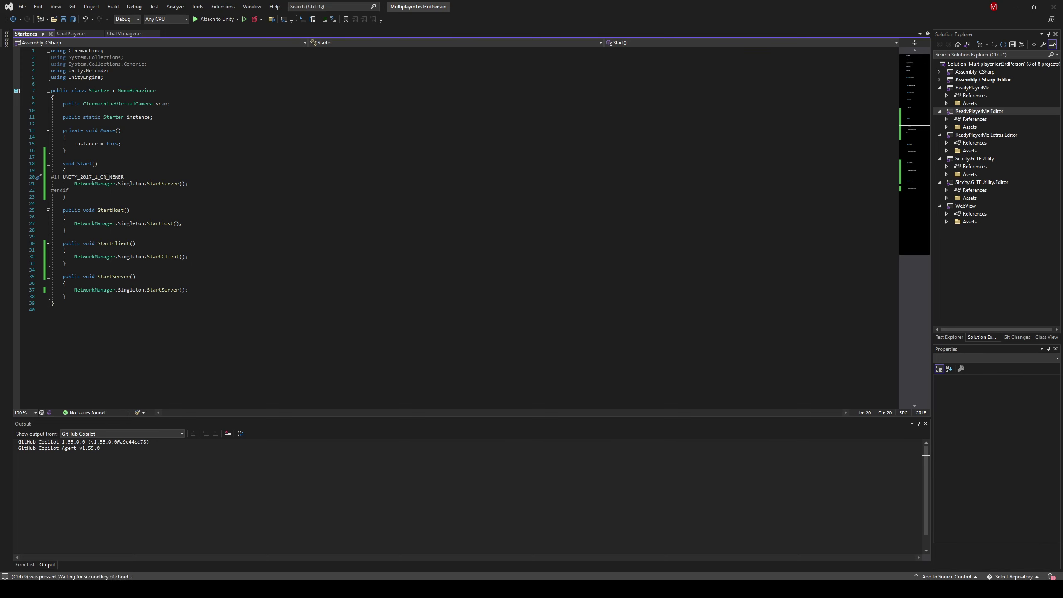
double_click(115, 177)
key(ctrl+v)
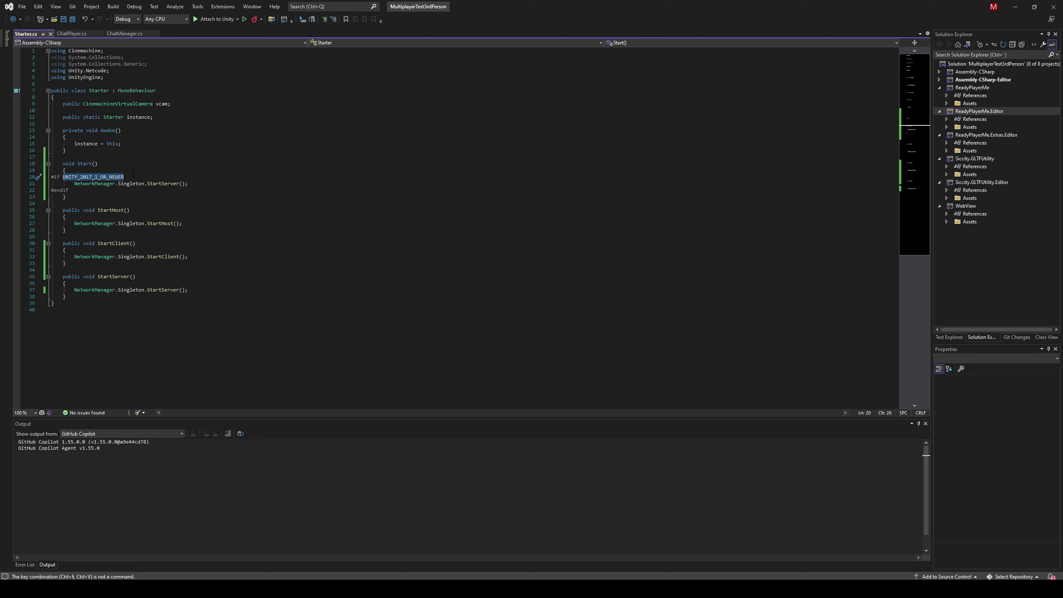
- Try the SERVE, LIN and HEA condition symbols, then leave the #if condition blank
text(SER)
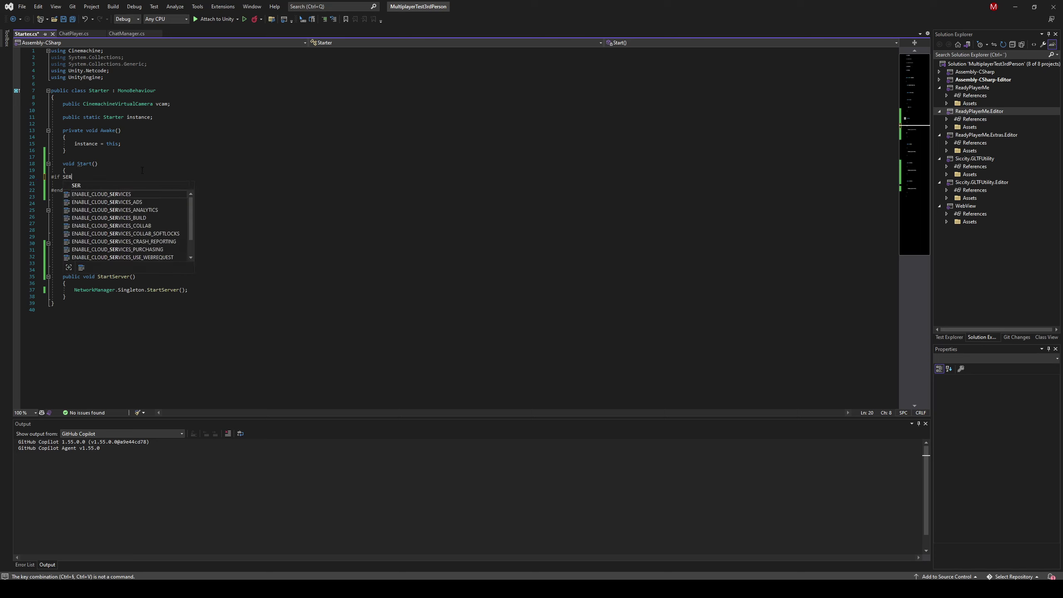
text(VER)
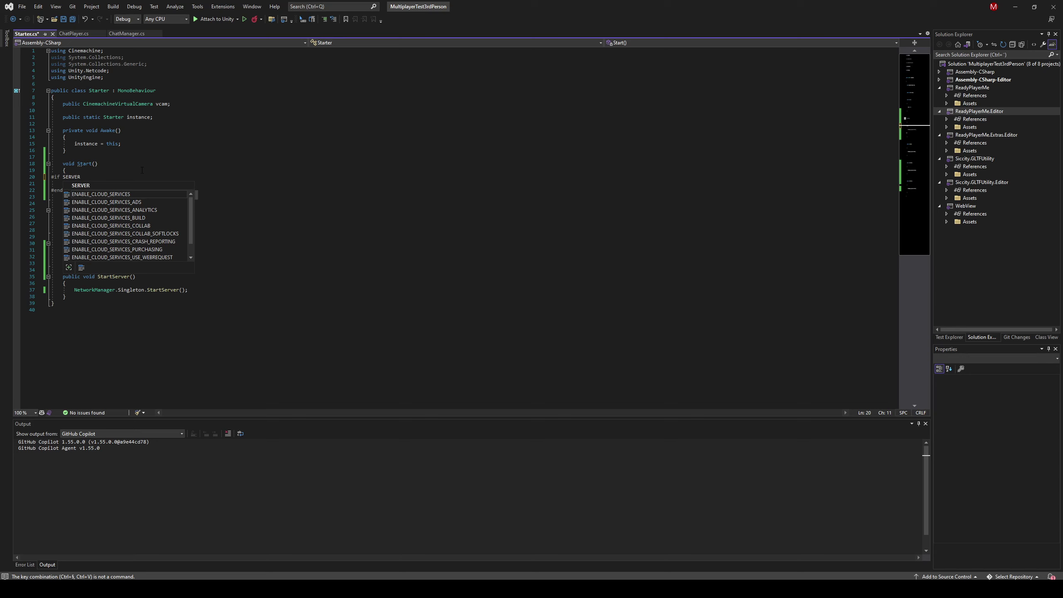
key(BackSpace)
key(BackSpace)
key(BackSpace)
key(BackSpace)
key(BackSpace)
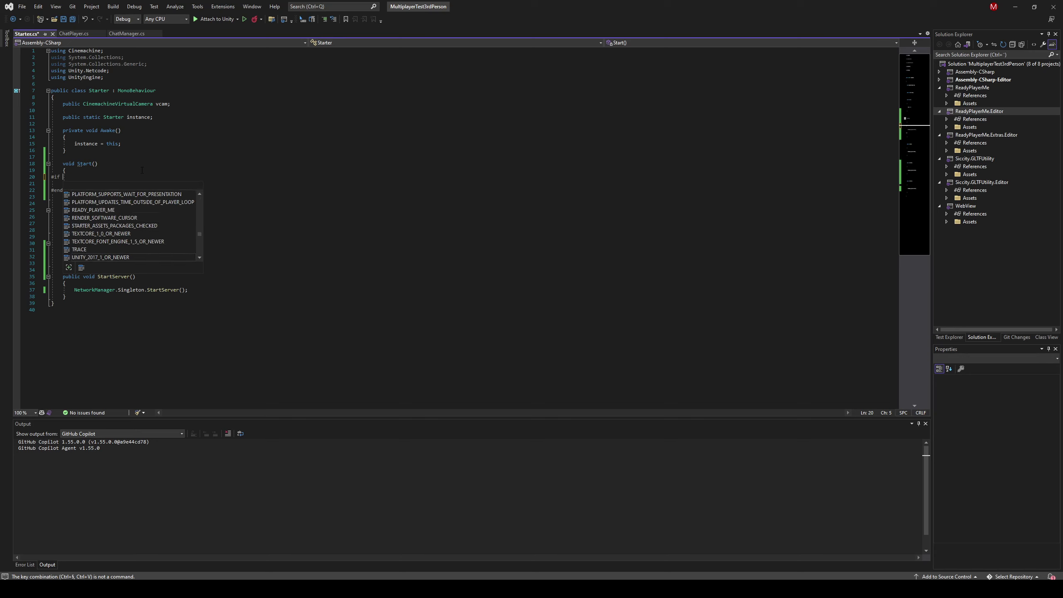
text(LIN)
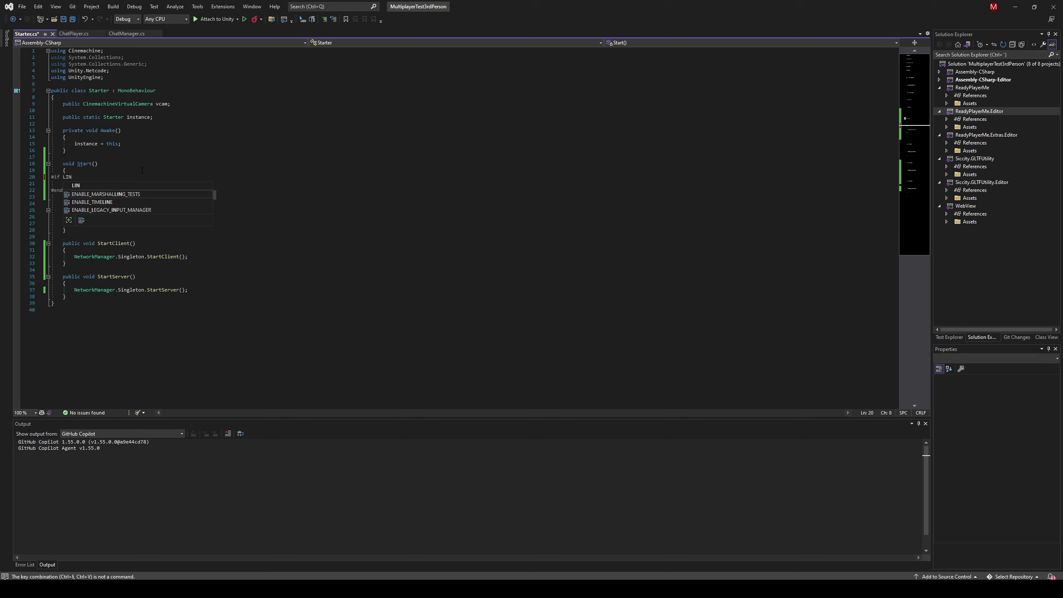
key(BackSpace)
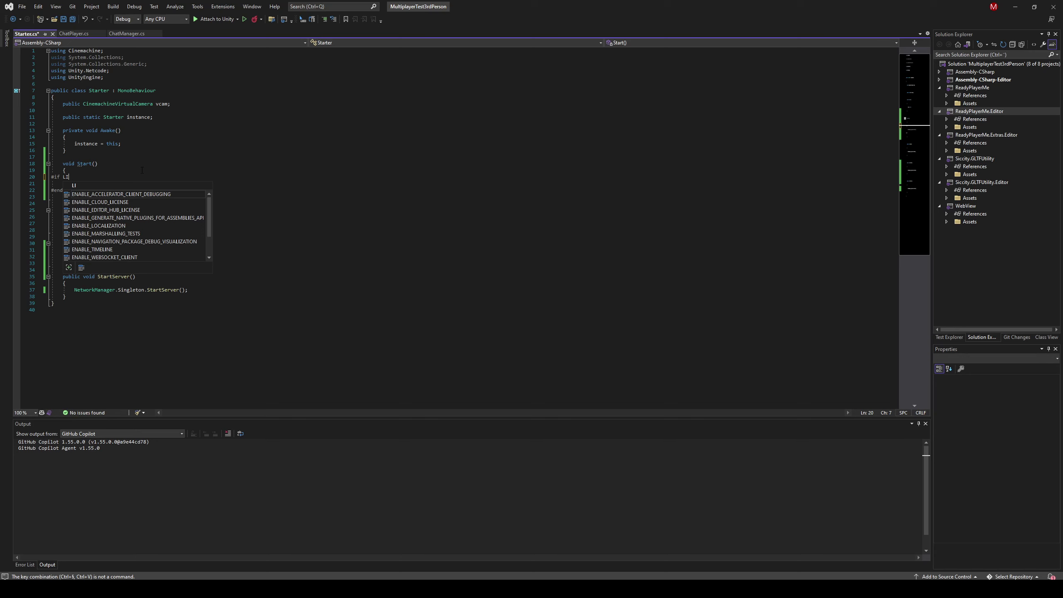
key(BackSpace)
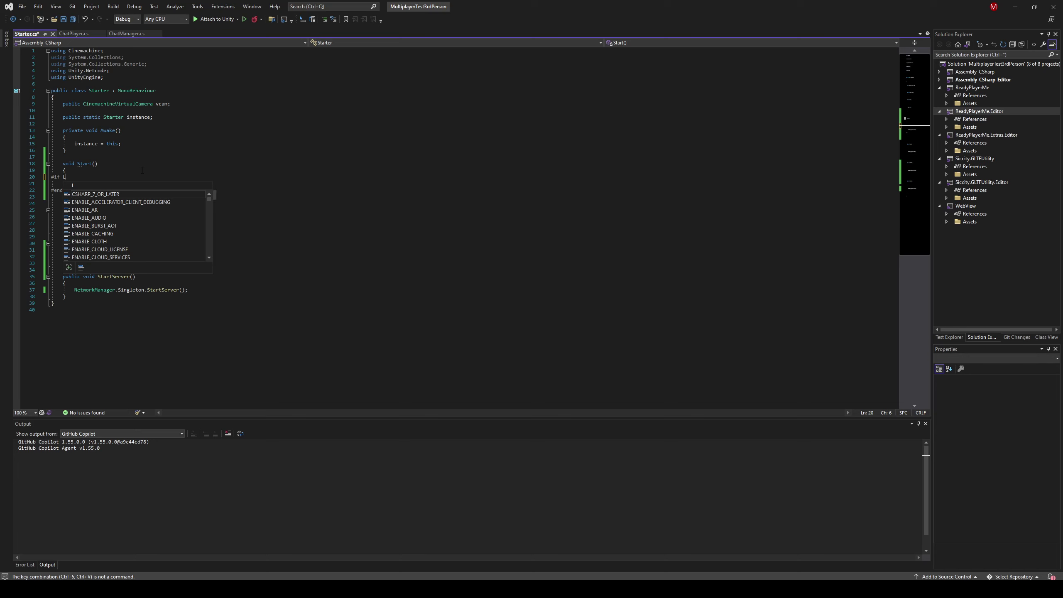
key(BackSpace)
text(HEA)
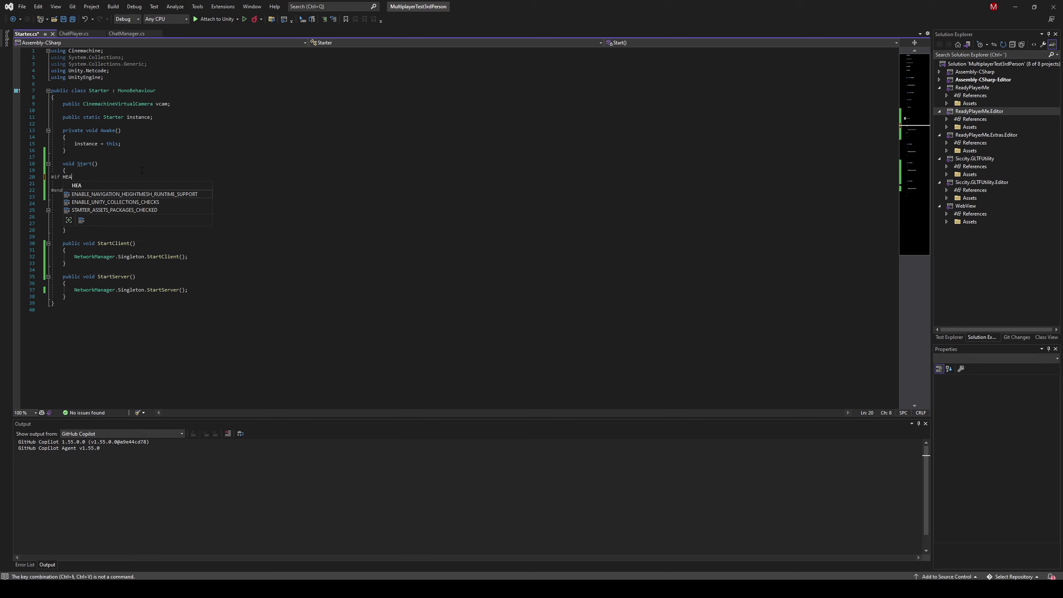
key(BackSpace)
key(BackSpace)
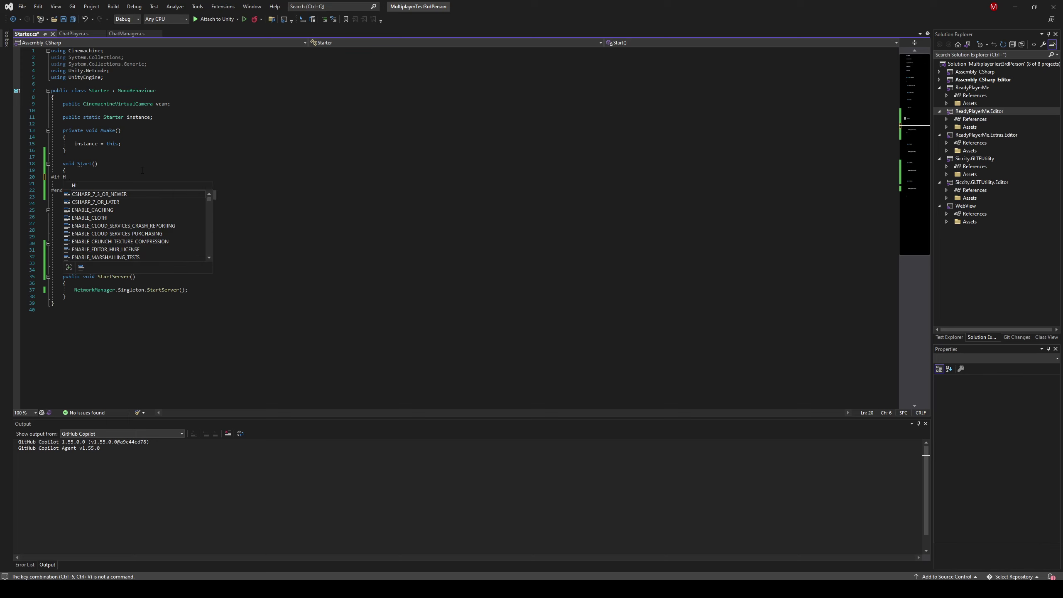
key(BackSpace)
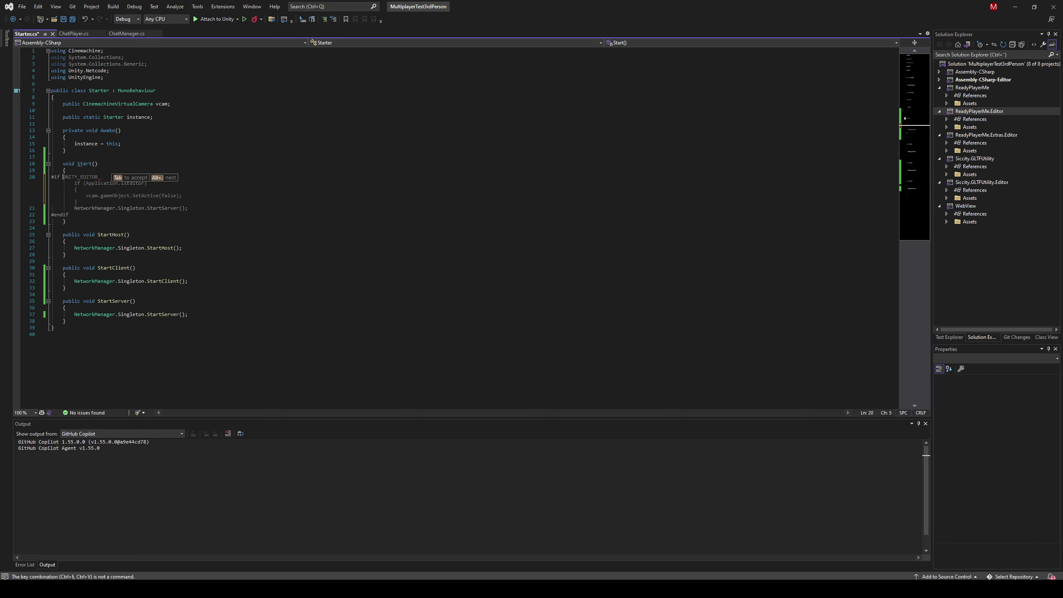
key(Escape)
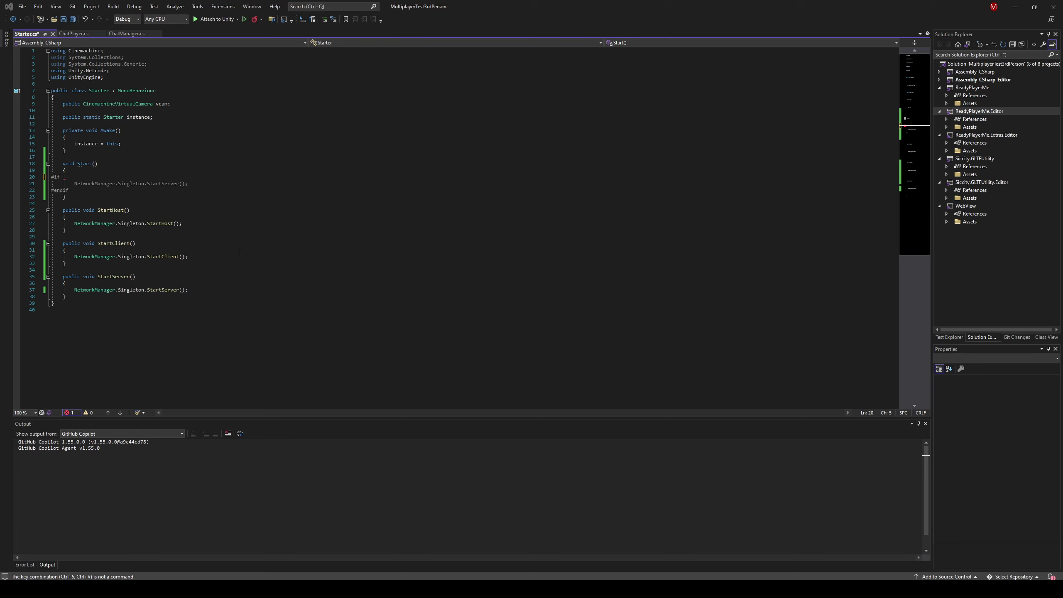
- Set the #if condition to UNITY_STANDALONE_LINUX and save Starter.cs
click(88, 177)
text(UNITY_STANDALONE_LINUX)
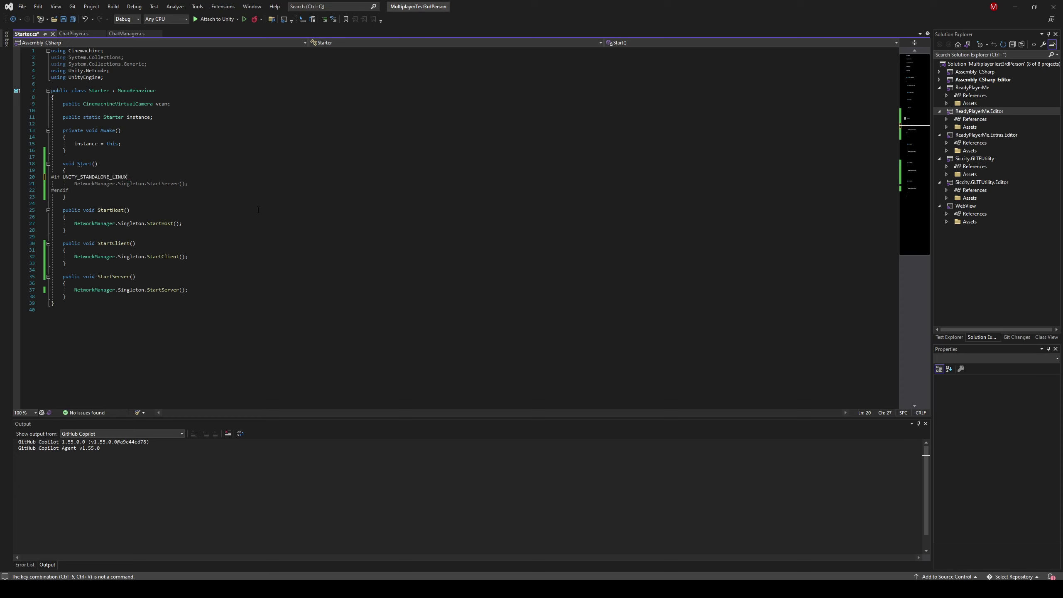
click(205, 182)
key(ctrl+s)
key(Up)
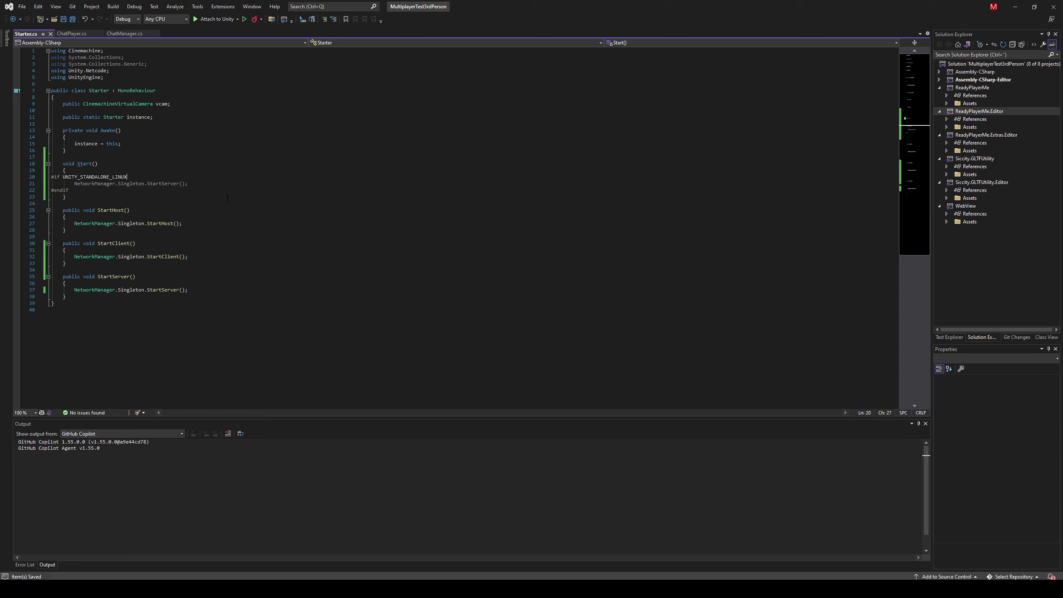
ctrl+scroll(227, 198, up, 1)
ctrl+scroll(256, 241, up, 1)
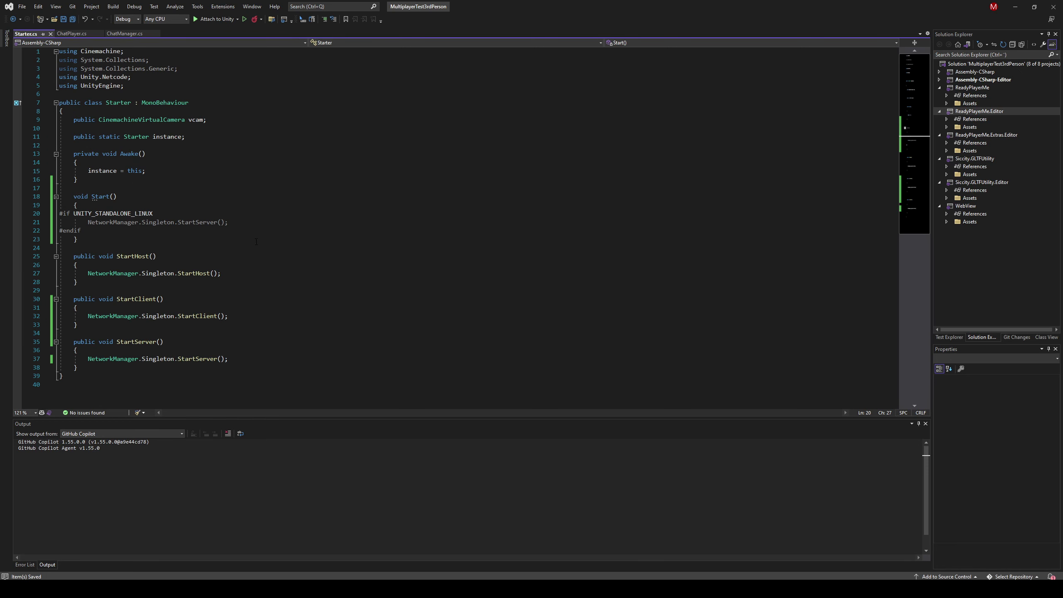
- Add a trial // comment line inside Start(), then undo it
key(Up)
key(Return)
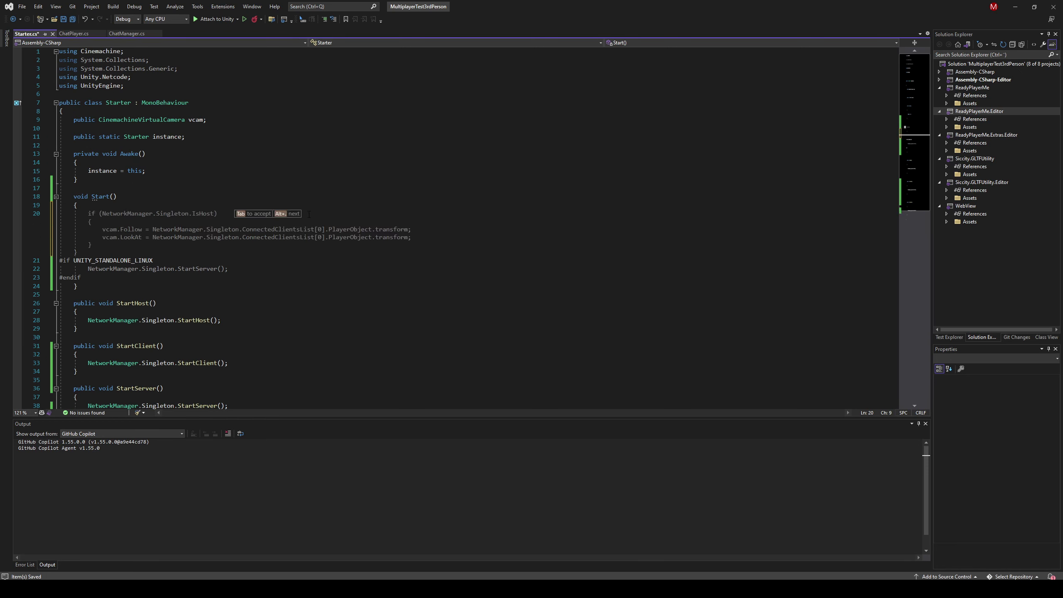
text(//)
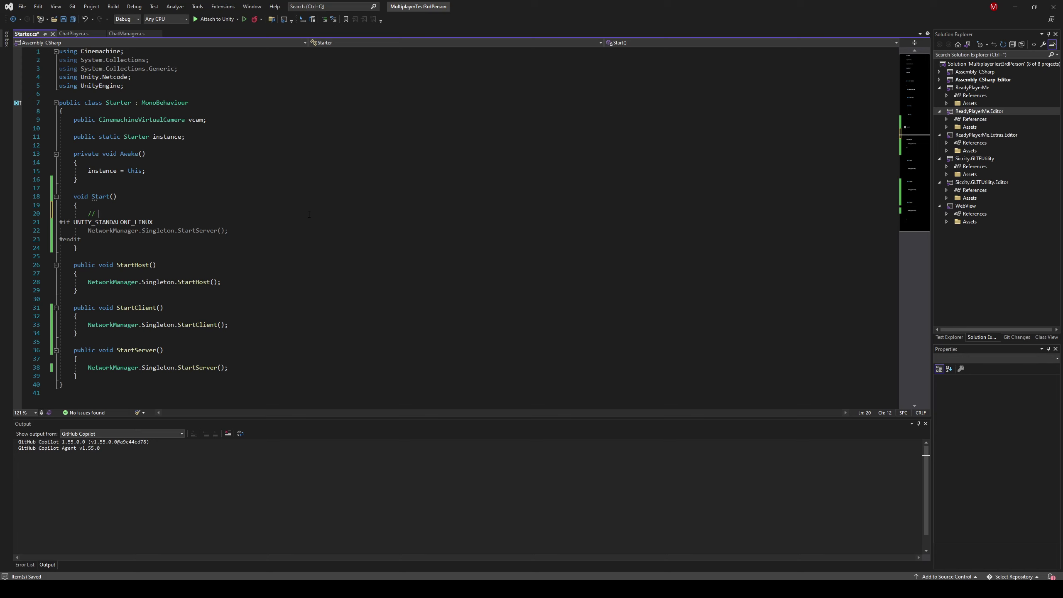
key(Escape)
key(ctrl+z)
key(ctrl+z)
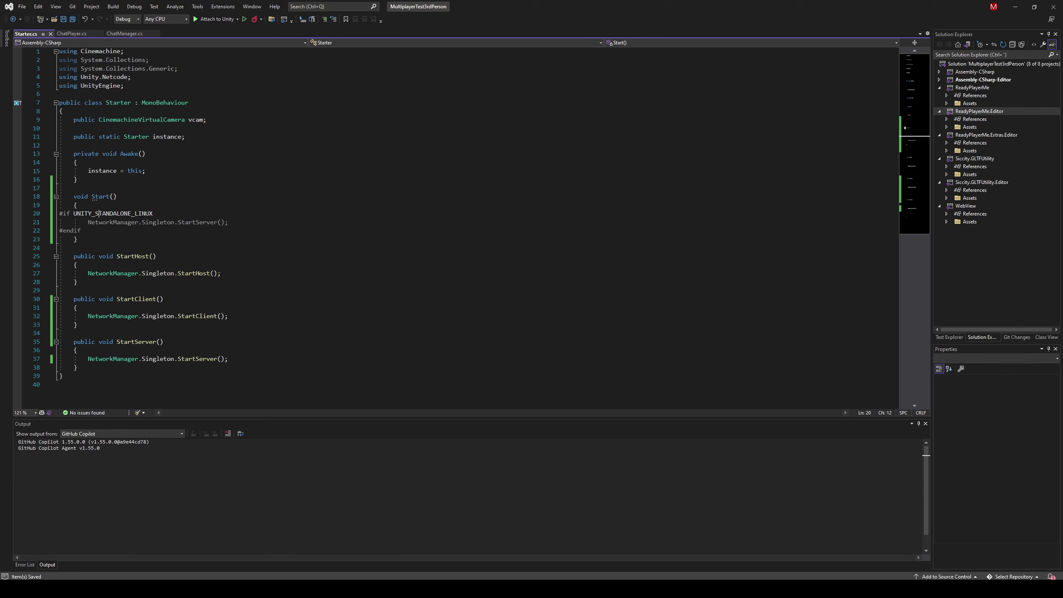
key(alt+Tab)
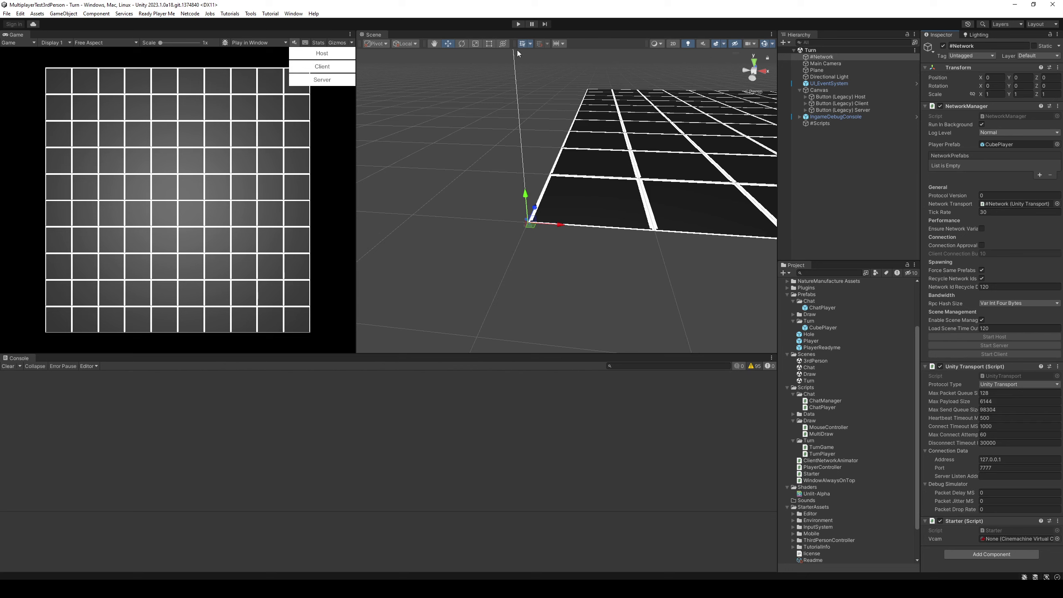
- Add Turn to the build, play as host moving the cube up and right, then stop
click(518, 24)
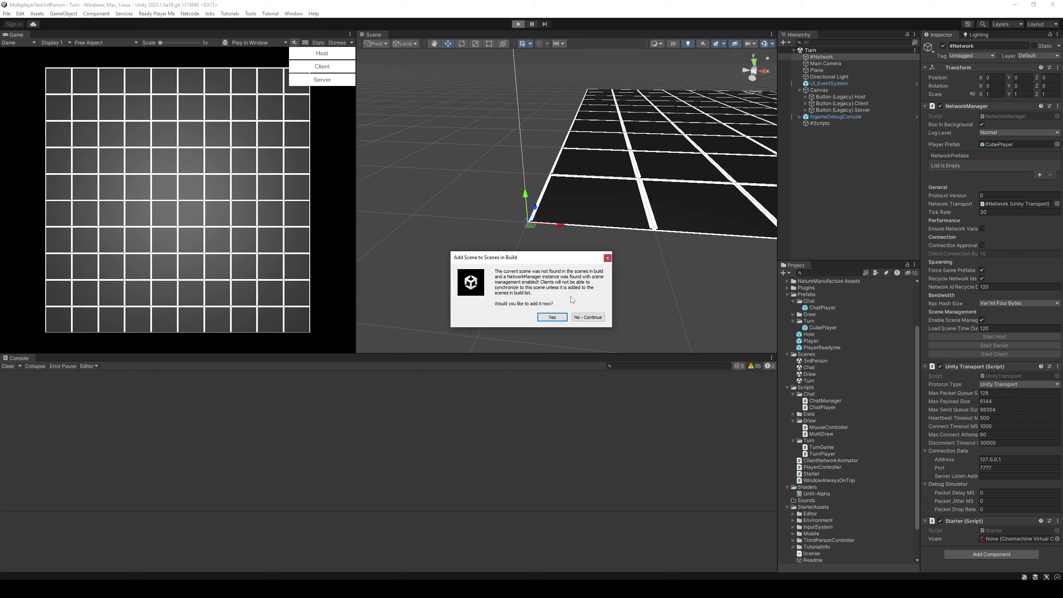
click(595, 322)
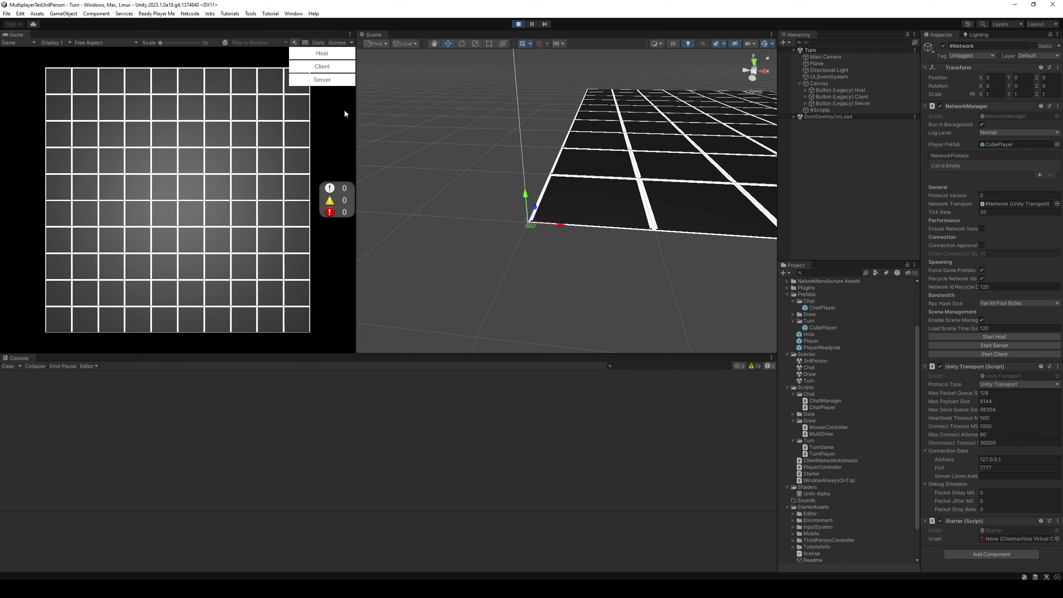
click(334, 83)
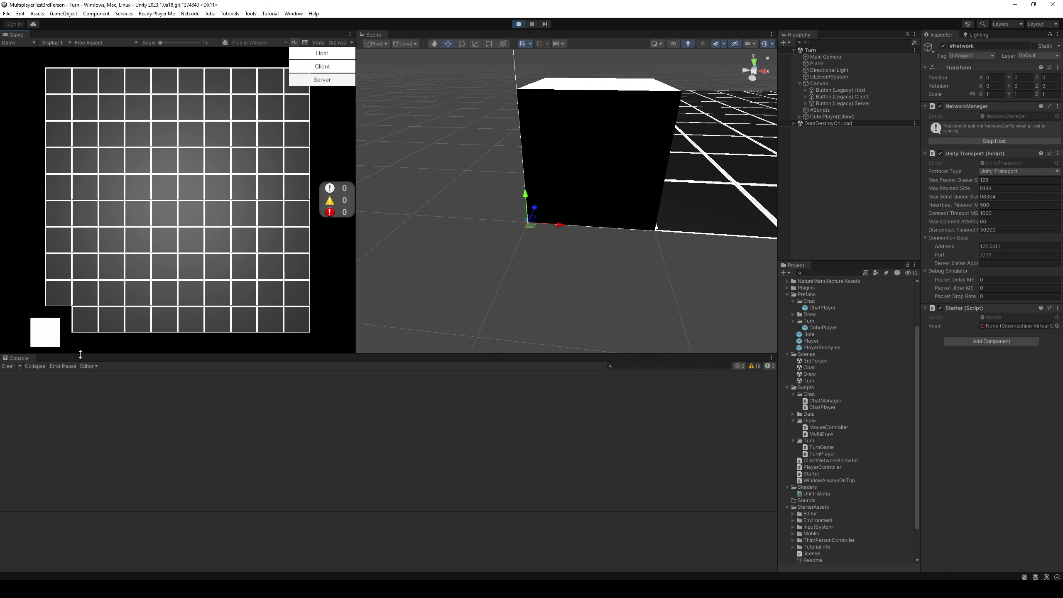
key(Up)
key(Up)
key(Up)
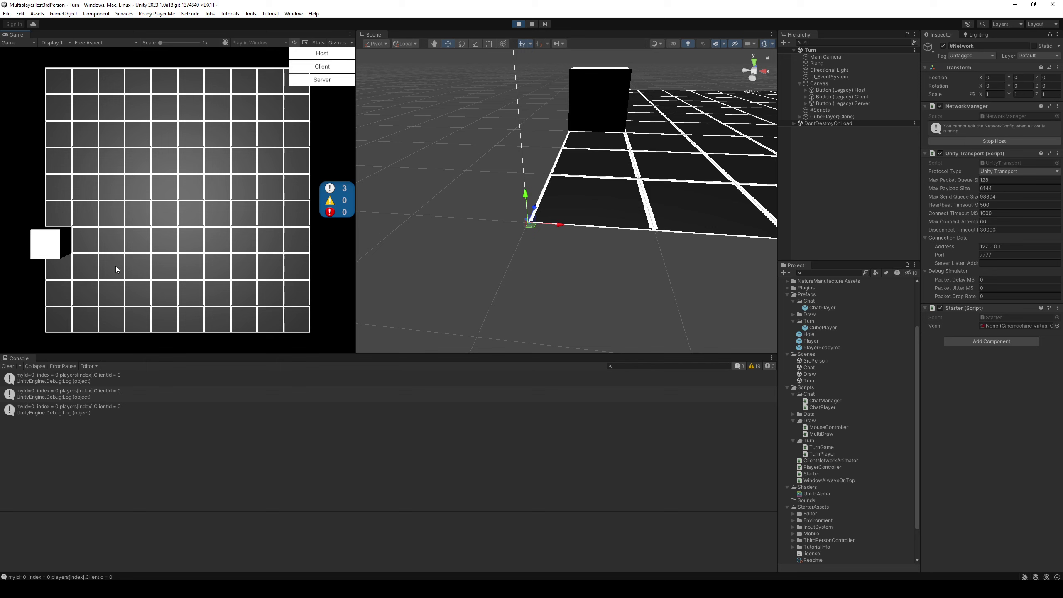
key(Right)
key(Right)
key(Right)
key(Right)
key(Right)
key(ctrl+p)
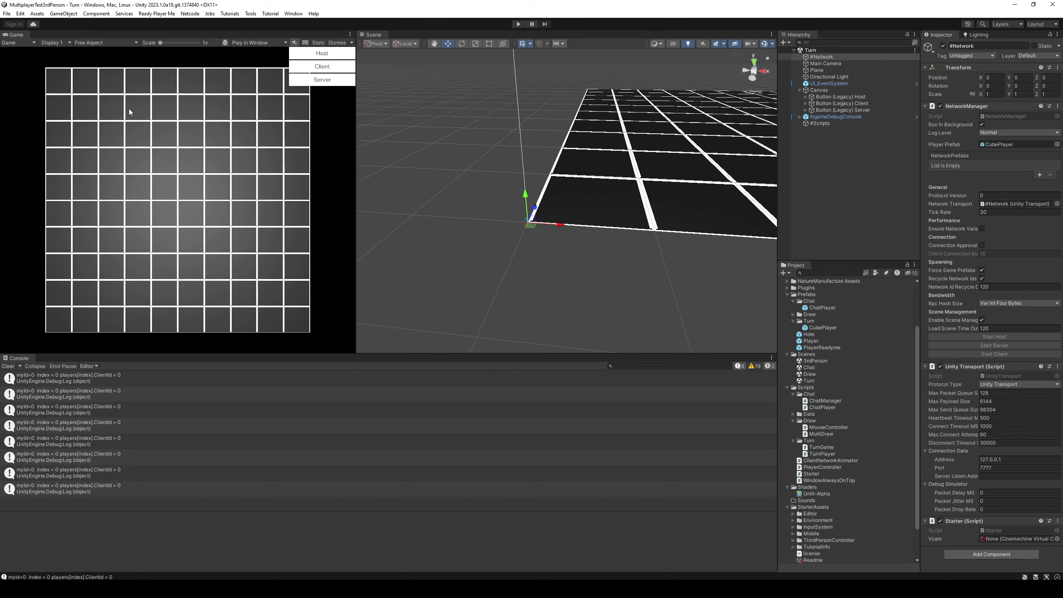
- Delete Scenes/Chat from the Build Settings scene list and close the window
click(7, 14)
click(25, 117)
click(67, 216)
key(Delete)
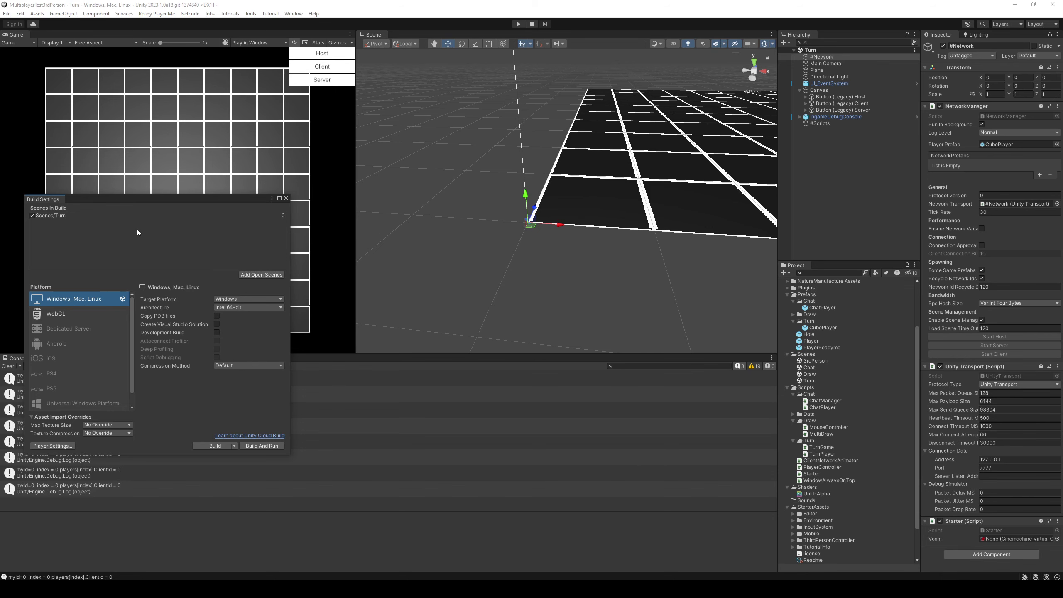
click(286, 198)
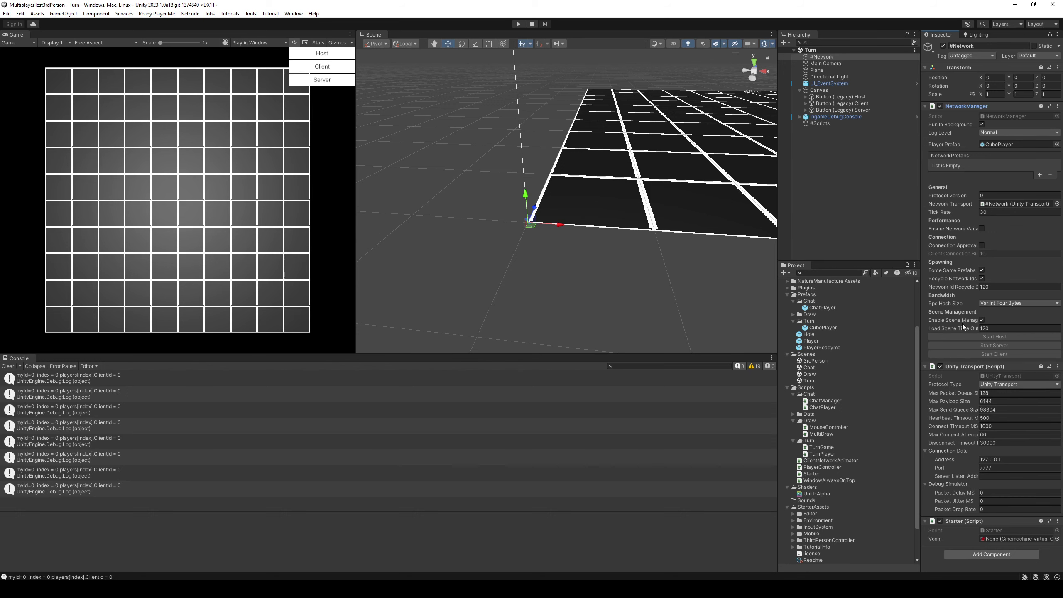
mouse_move(963, 323)
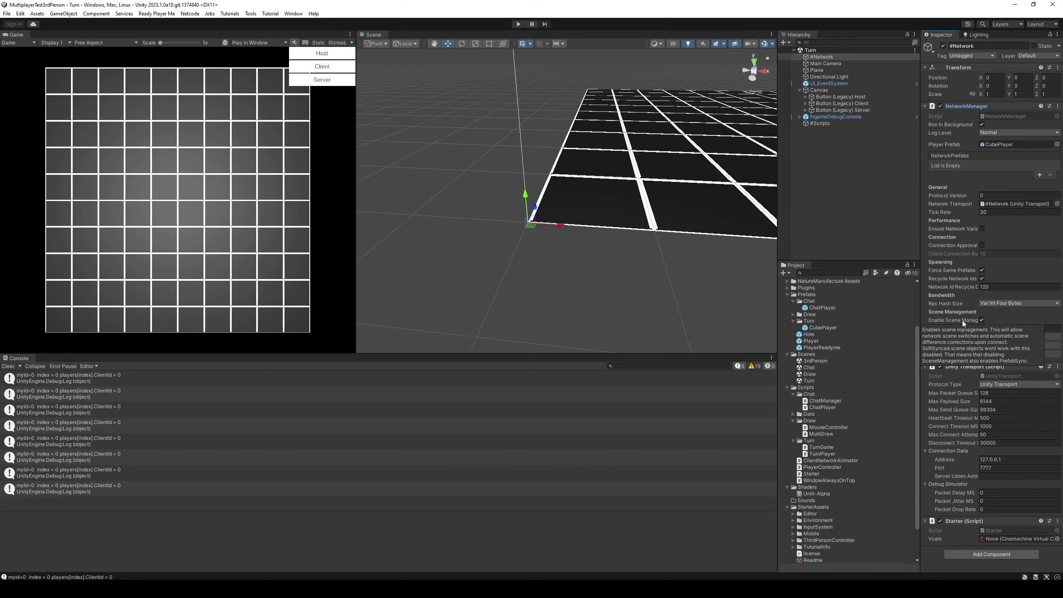
click(1017, 304)
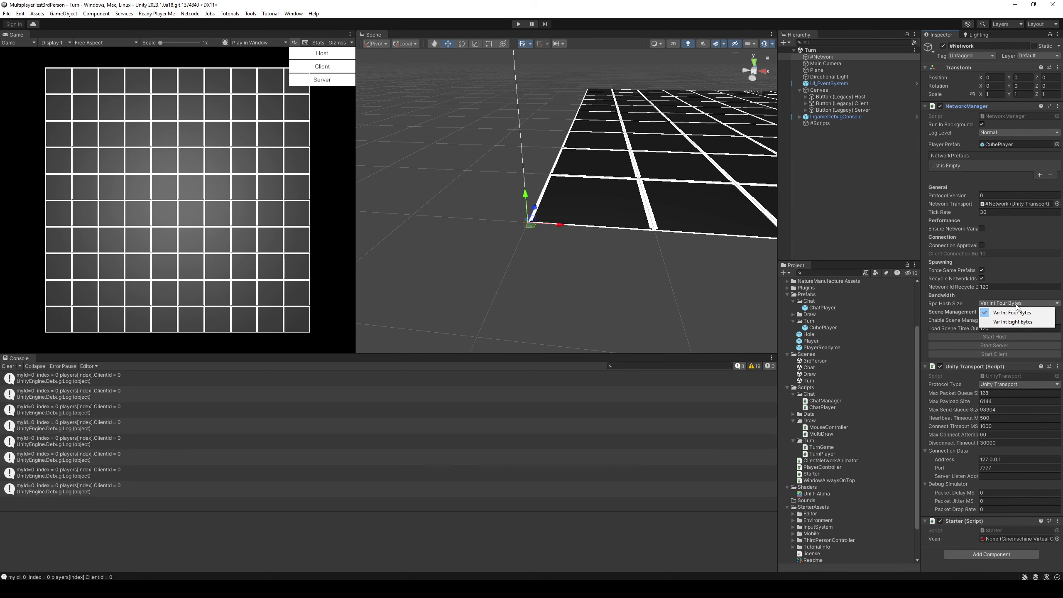
click(955, 315)
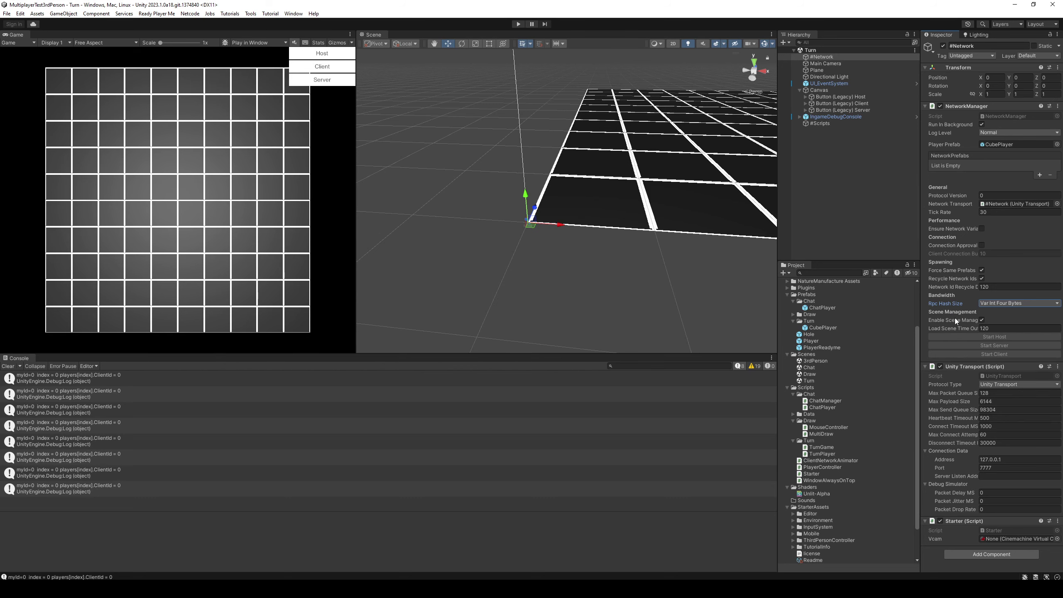
mouse_move(956, 322)
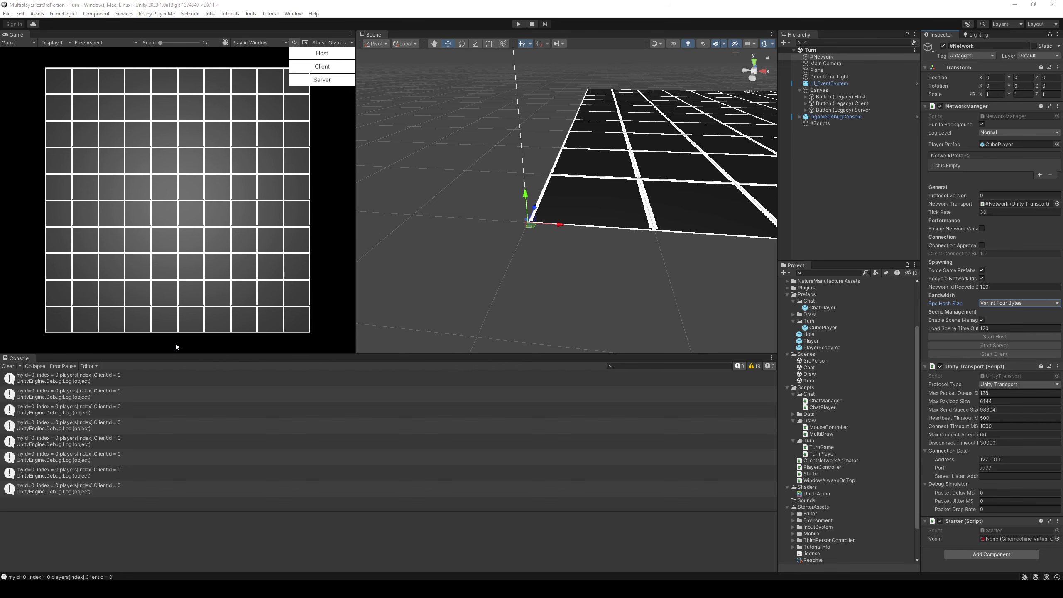
- Open TurnGame.cs at the line that printed the Debug.Log message and inspect it
double_click(129, 426)
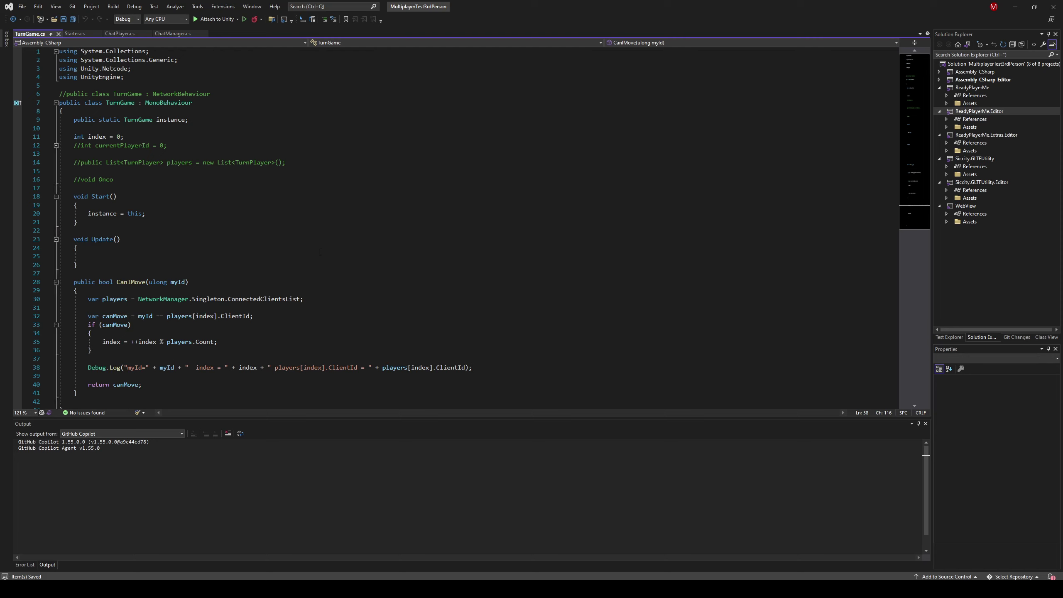
scroll(323, 243, down, 4)
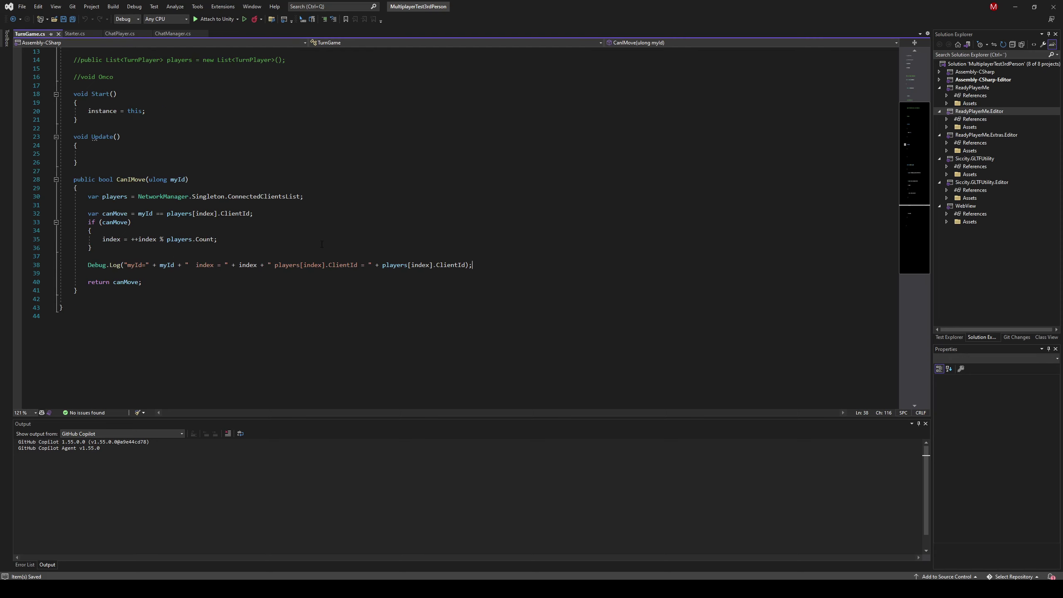
scroll(324, 244, up, 3)
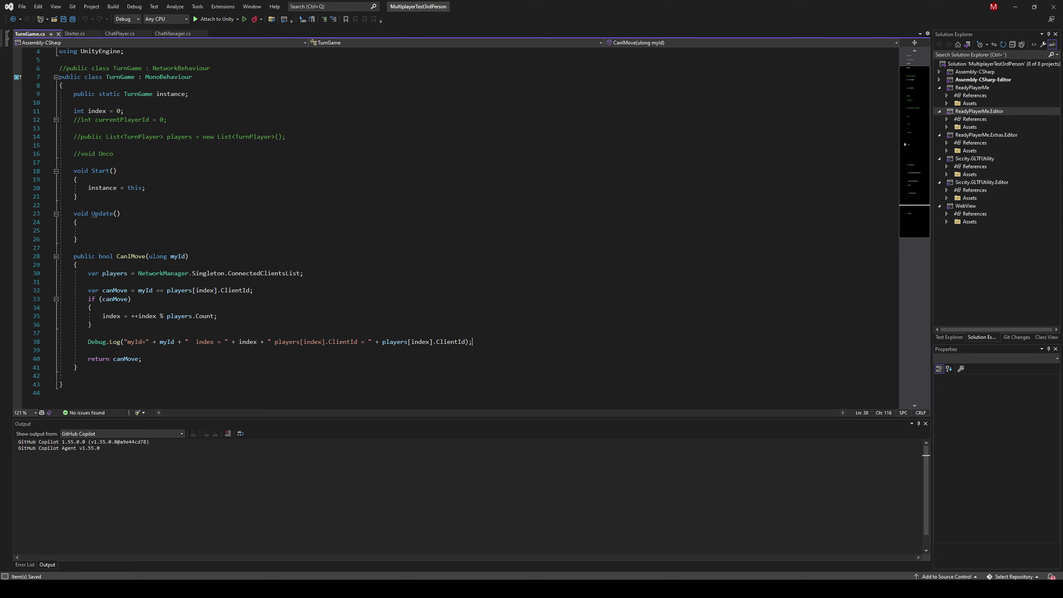
- Close the ChatManager.cs and ChatPlayer.cs scripts and return to Unity
click(169, 34)
middle_click(169, 33)
middle_click(118, 34)
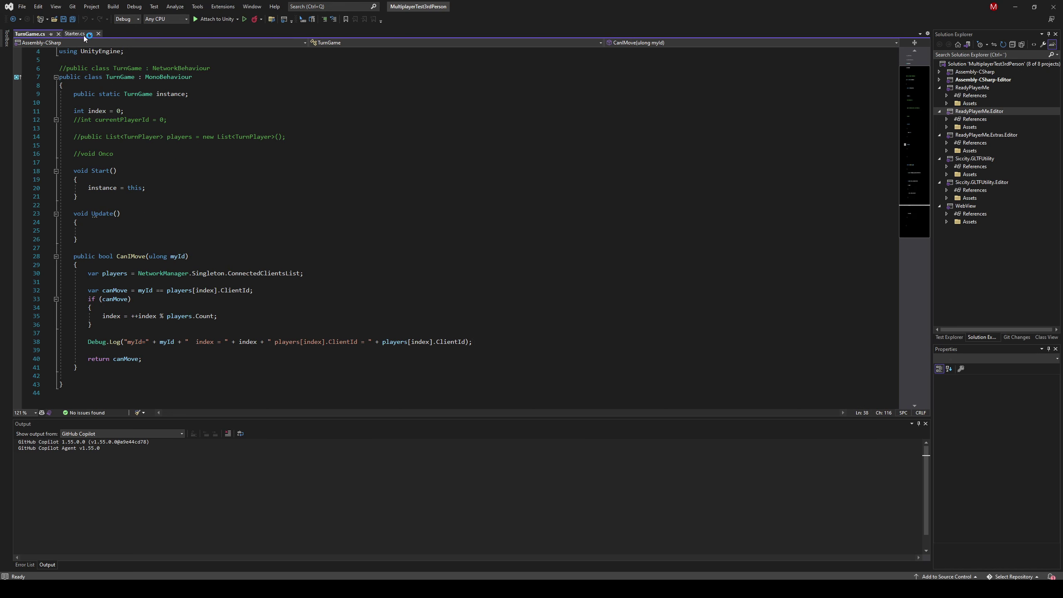
click(83, 35)
click(248, 181)
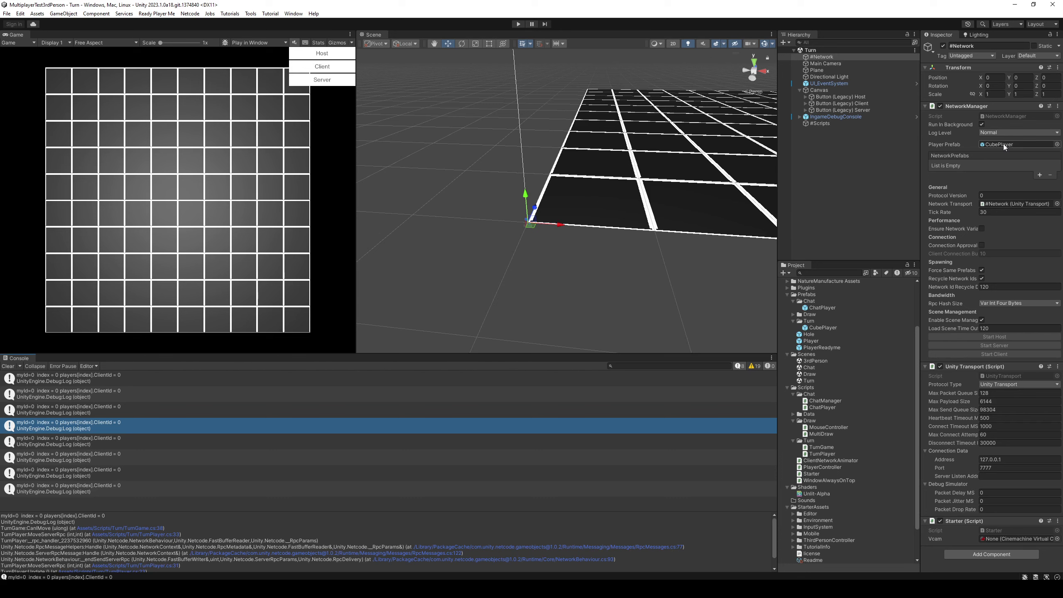
- Locate the CubePlayer prefab, then confirm Build Settings keeps Windows as target platform
click(1004, 144)
click(7, 13)
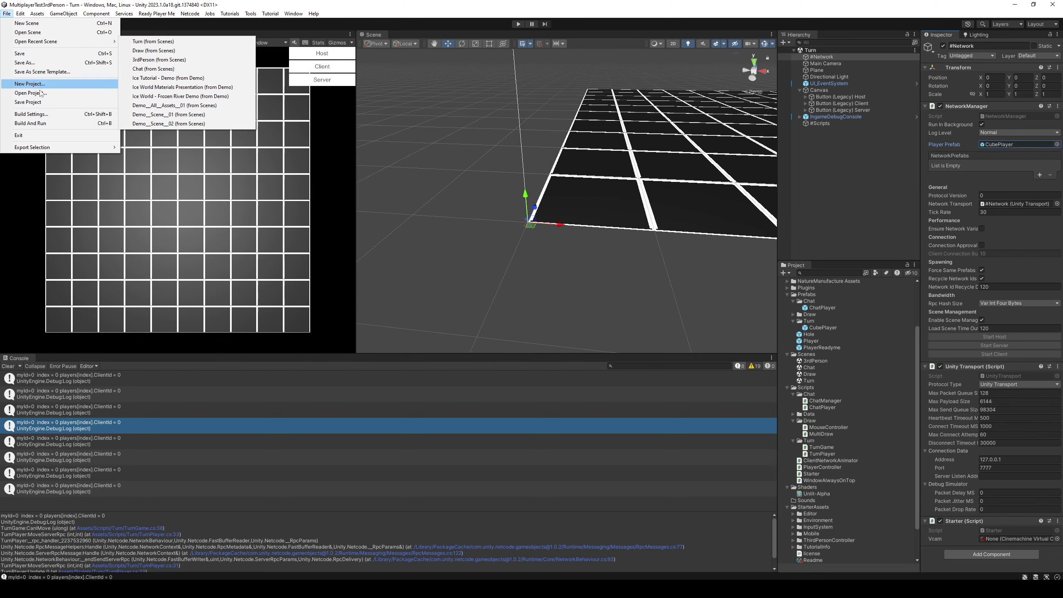
click(34, 114)
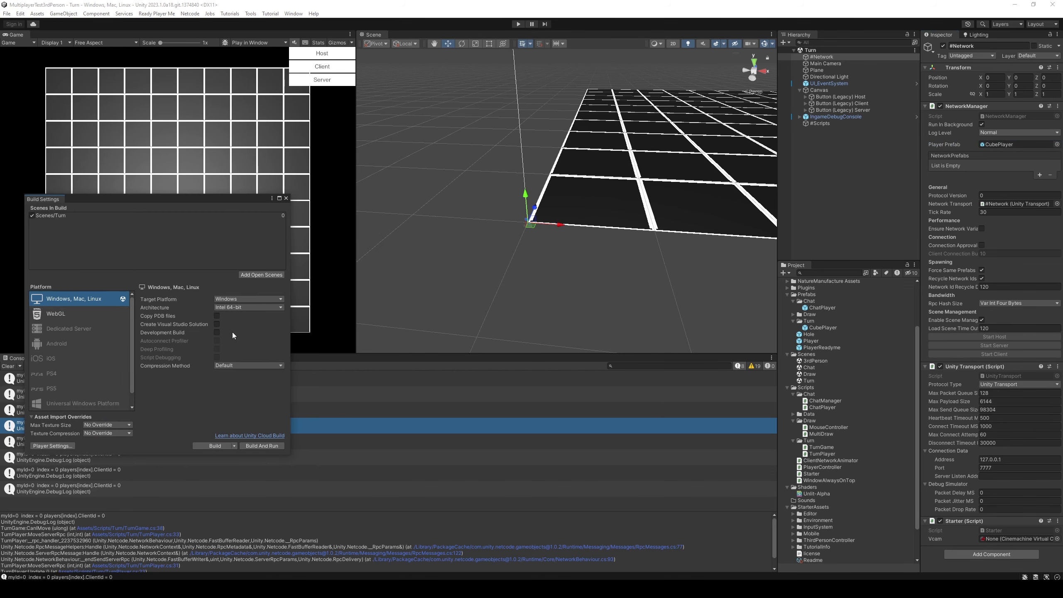
click(246, 300)
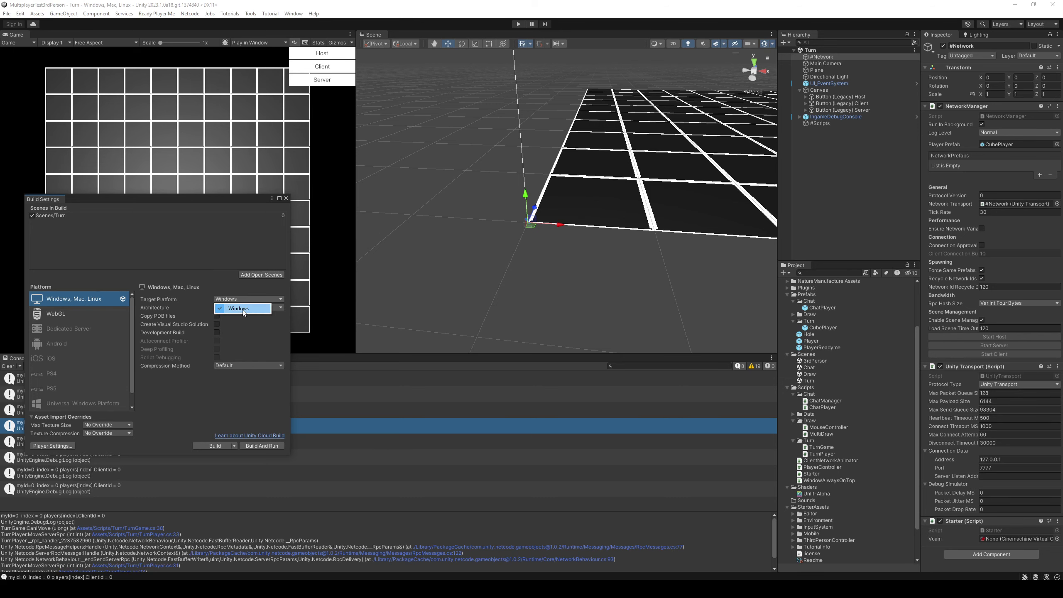
click(244, 309)
click(233, 308)
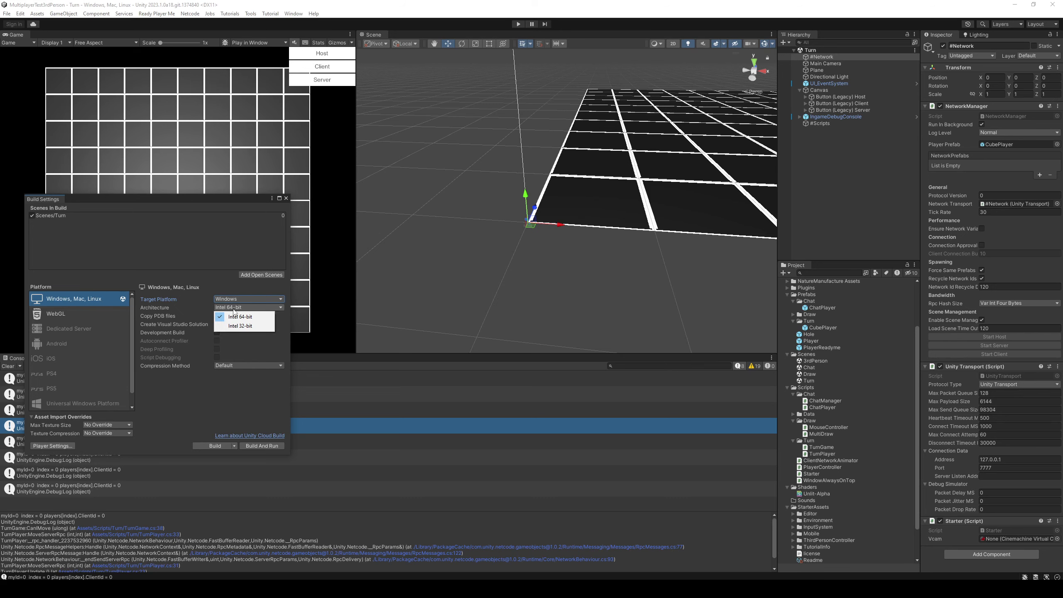
click(233, 300)
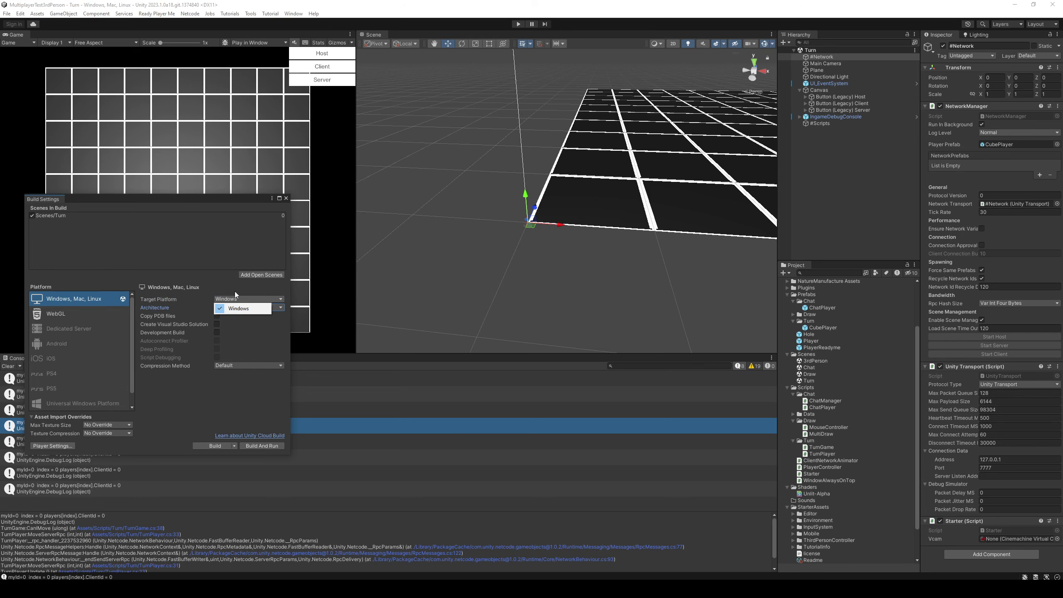
click(237, 292)
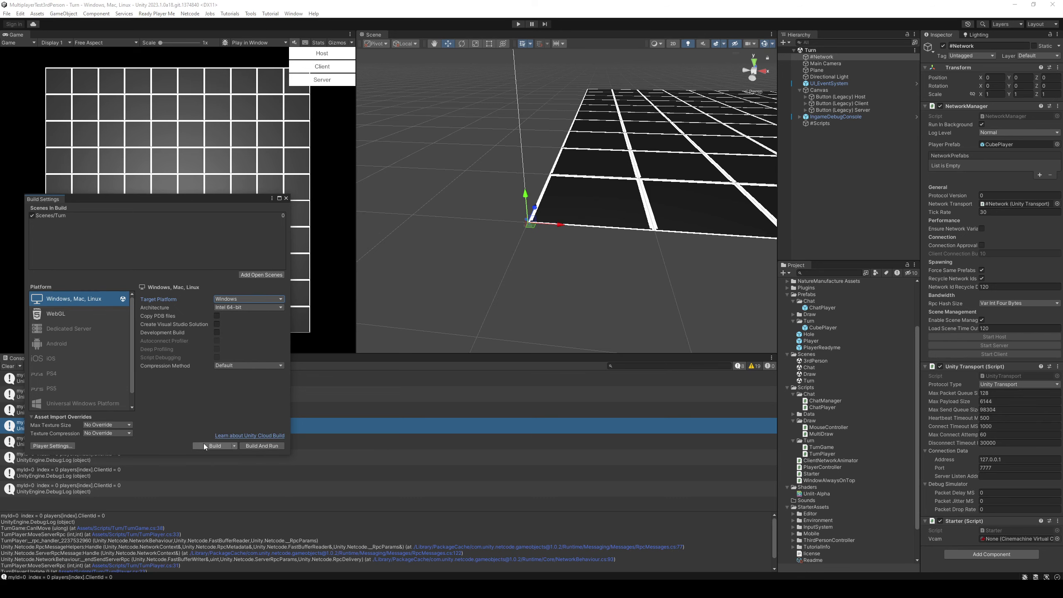
- Choose Dedicated Server as the build platform, which shows no Windows Server module loaded
click(234, 446)
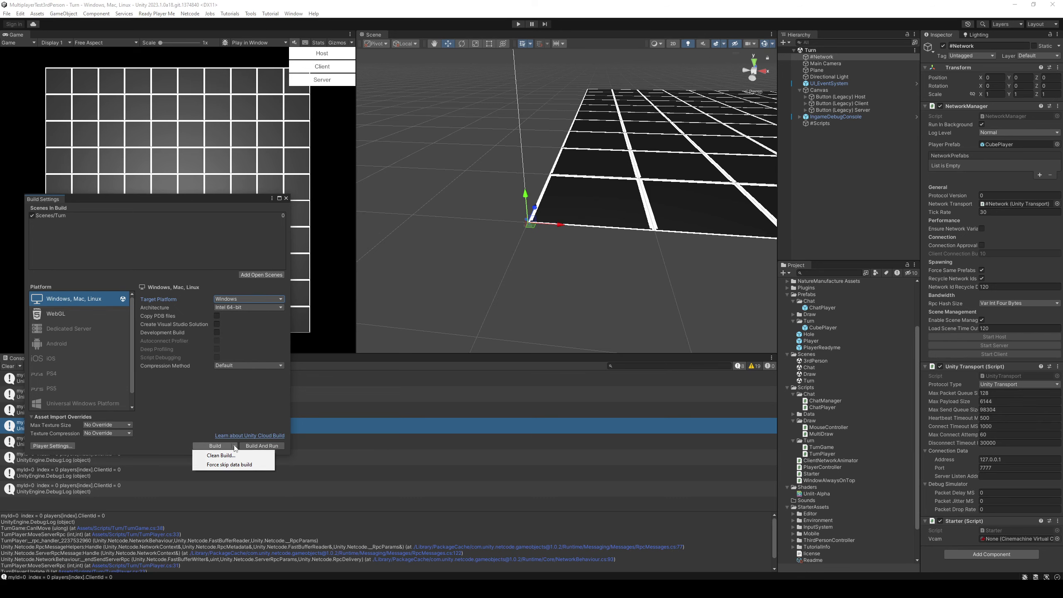
click(190, 413)
click(87, 331)
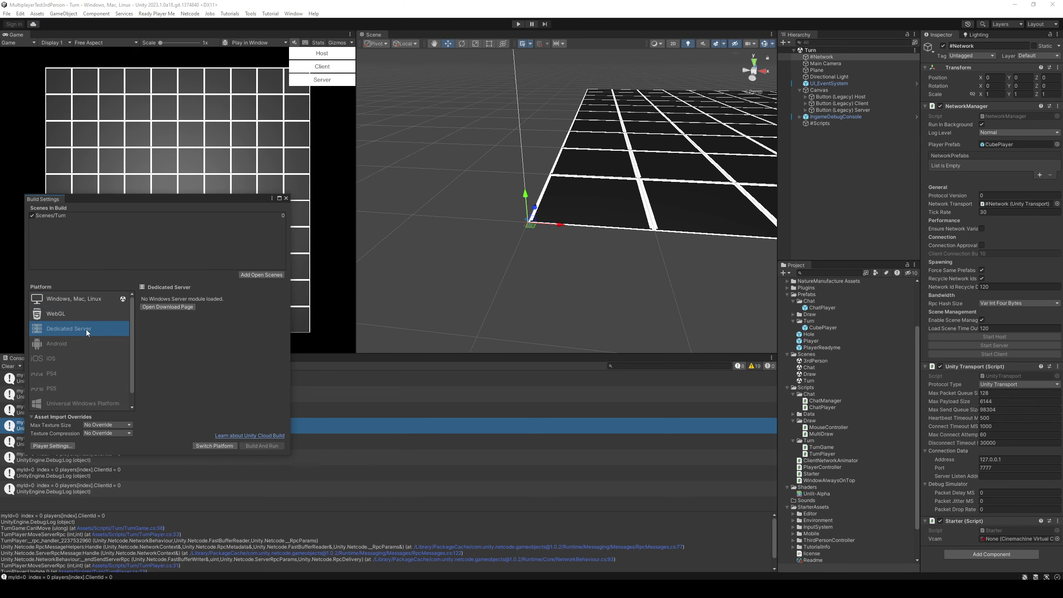
drag(130, 322, 131, 338)
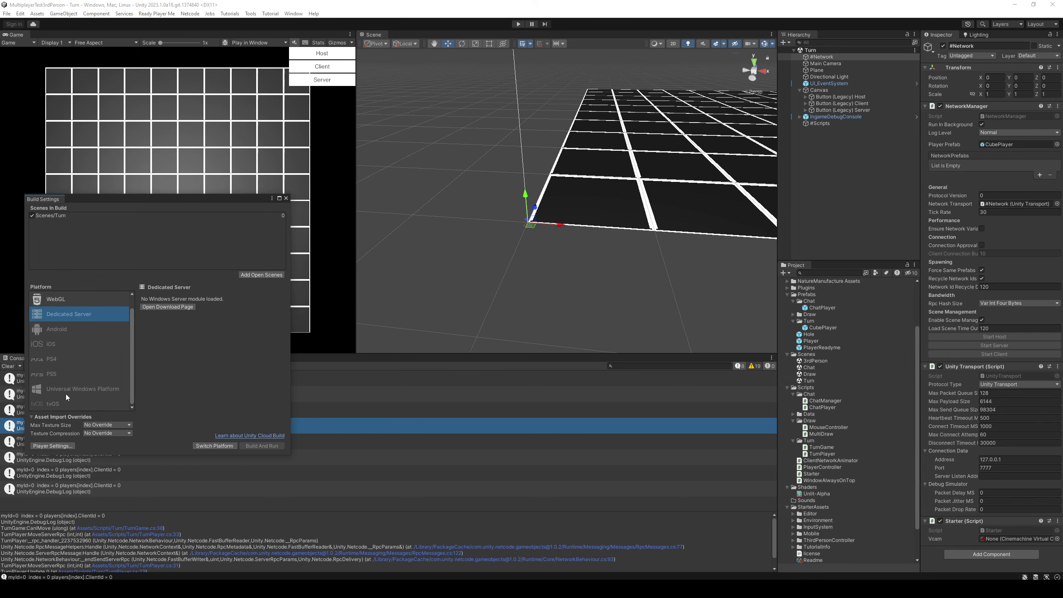
- Download Linux modules for the 2023.1.0a18 editor and copy its install path
key(alt+Tab)
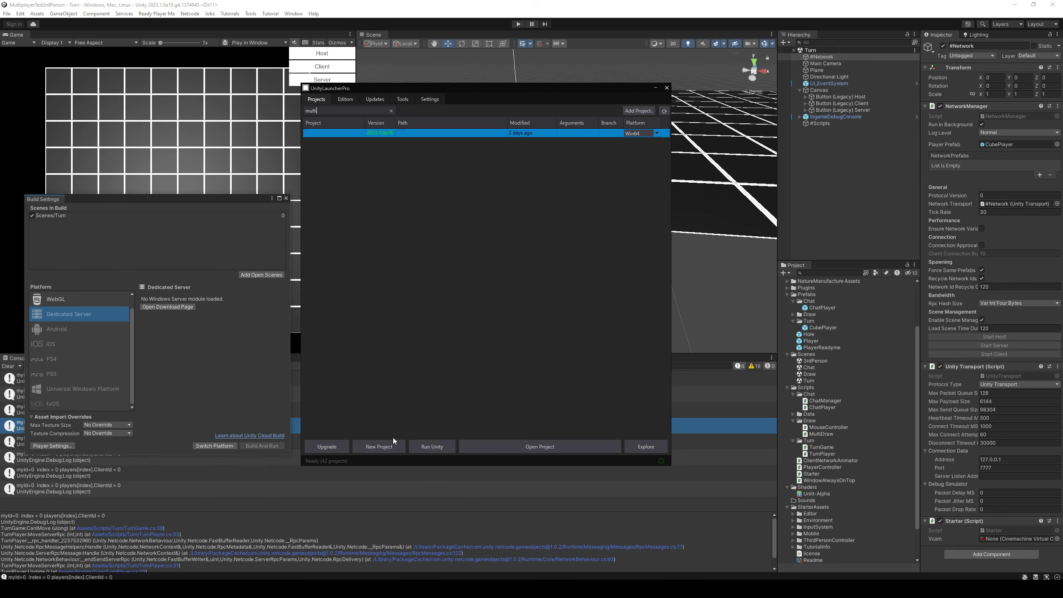
click(346, 99)
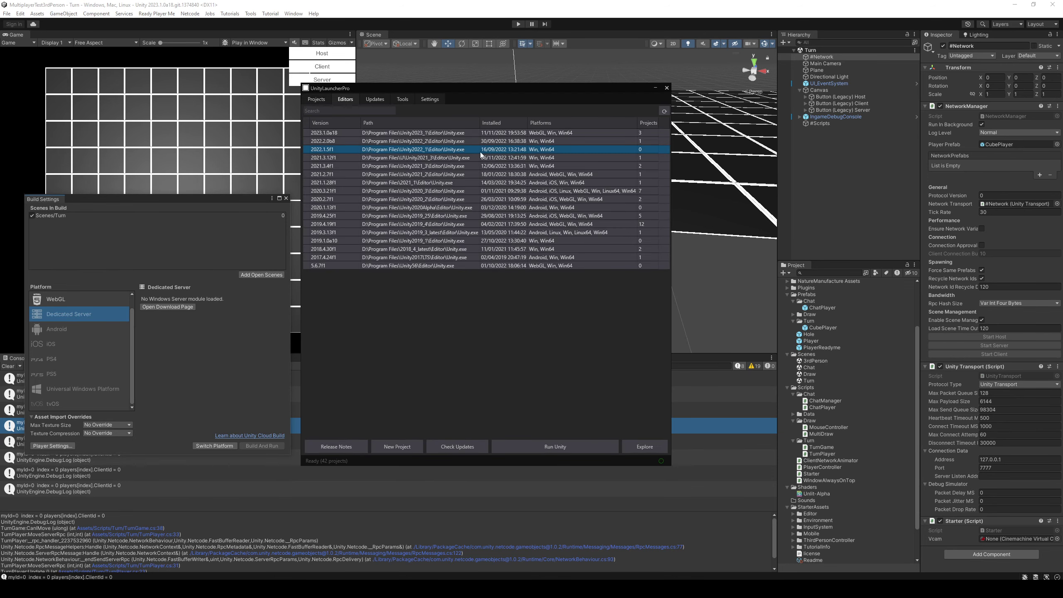
right_click(555, 136)
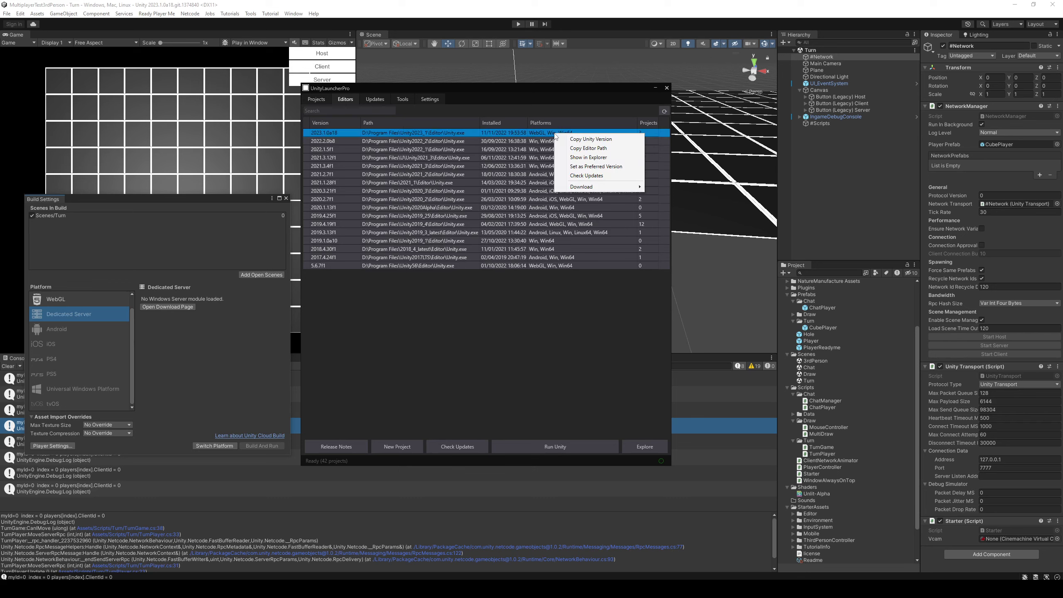
mouse_move(600, 187)
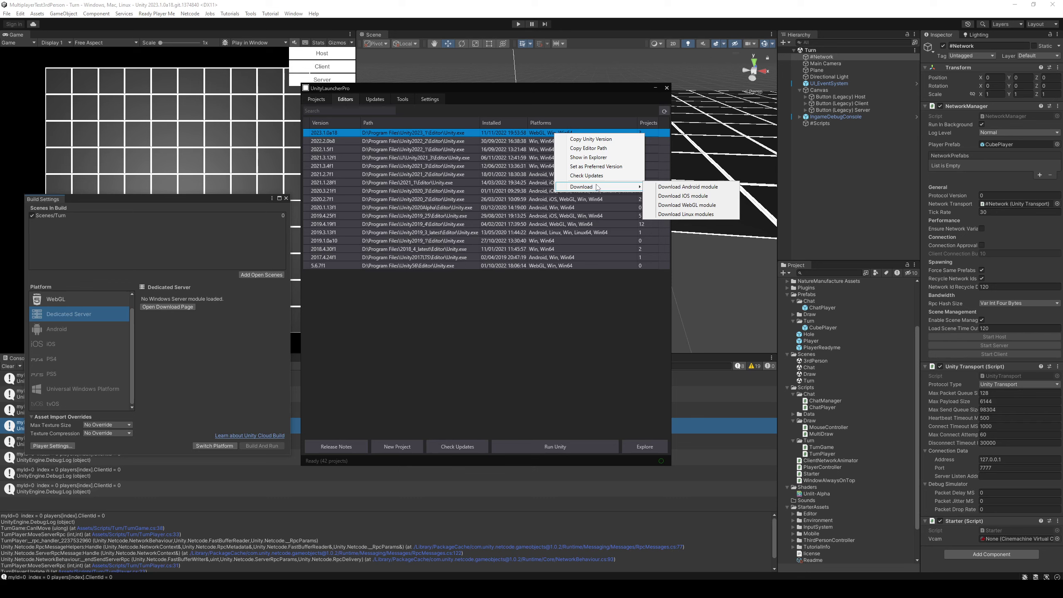
click(707, 215)
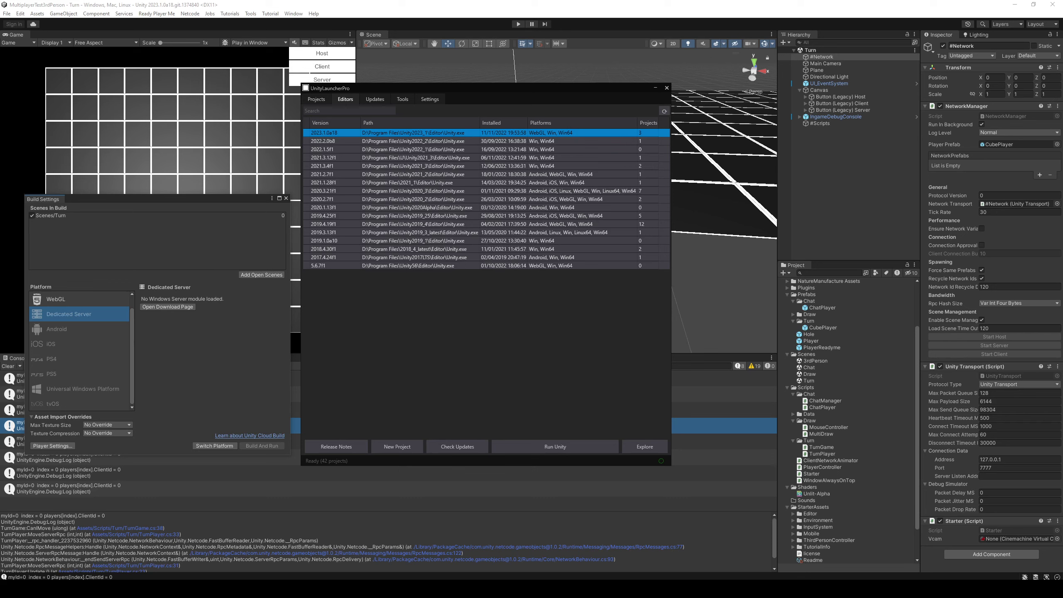
right_click(325, 132)
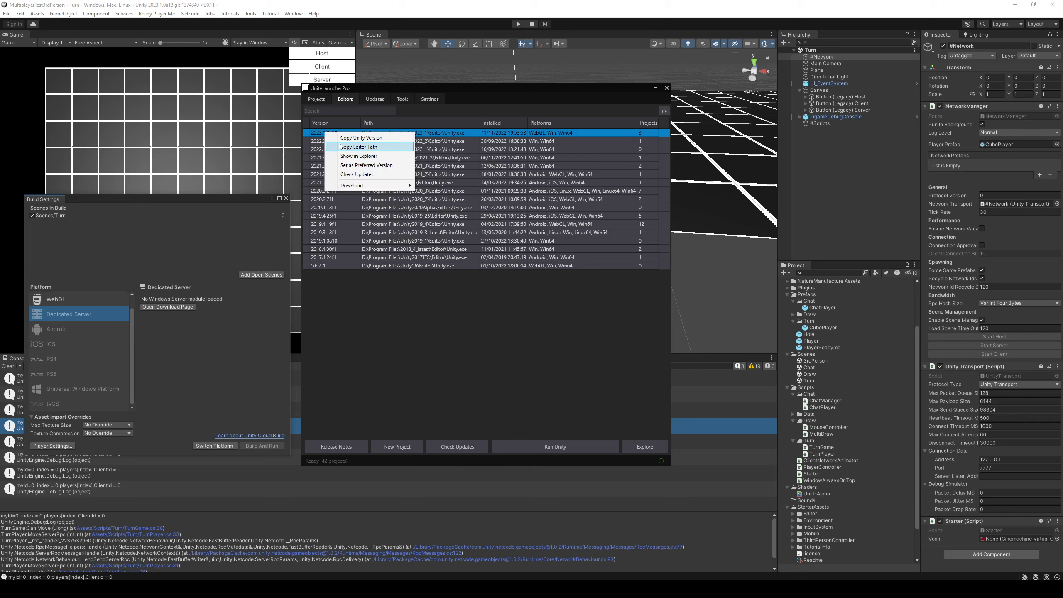
click(340, 146)
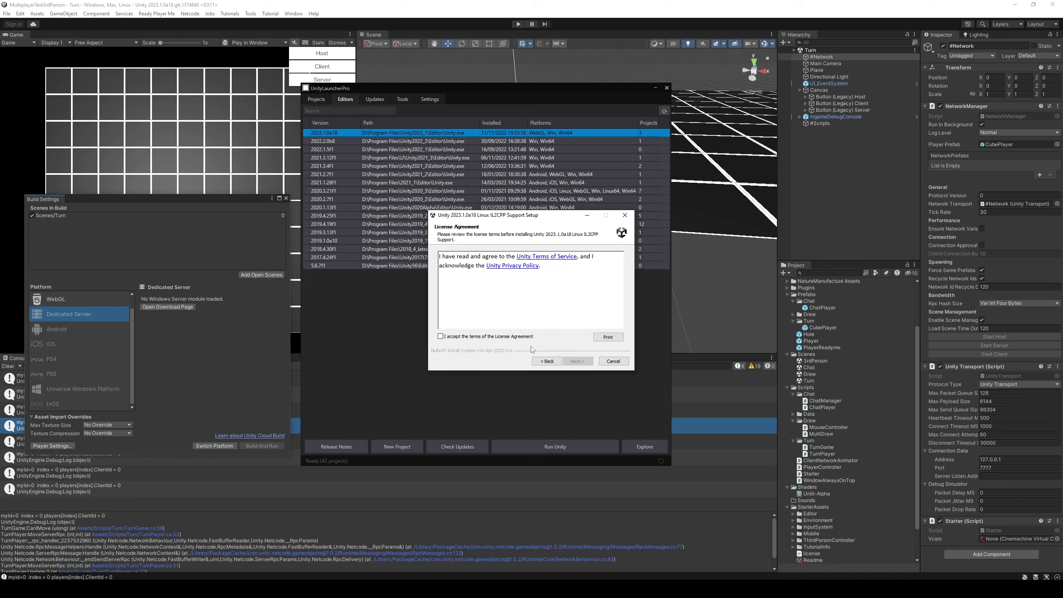
- Accept the IL2CPP licence, keep default component and folder, and install despite open editors
click(520, 338)
click(577, 361)
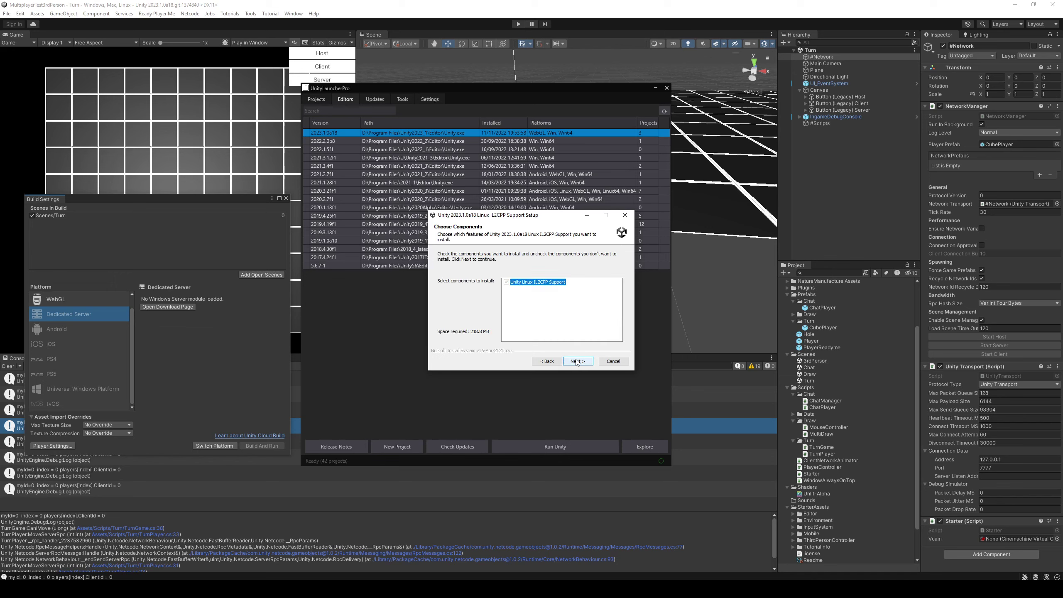
click(576, 360)
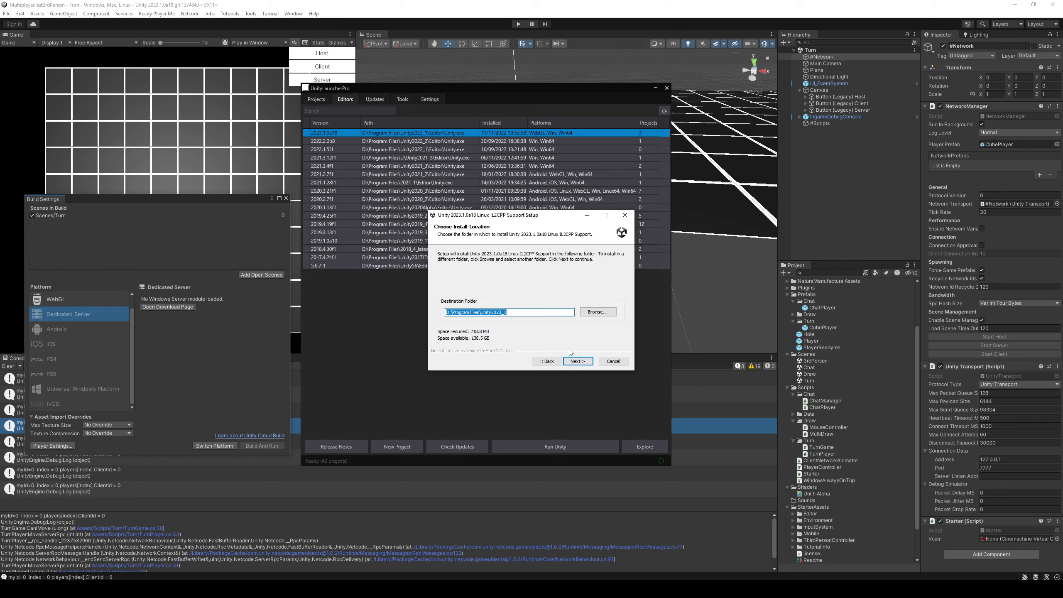
click(580, 363)
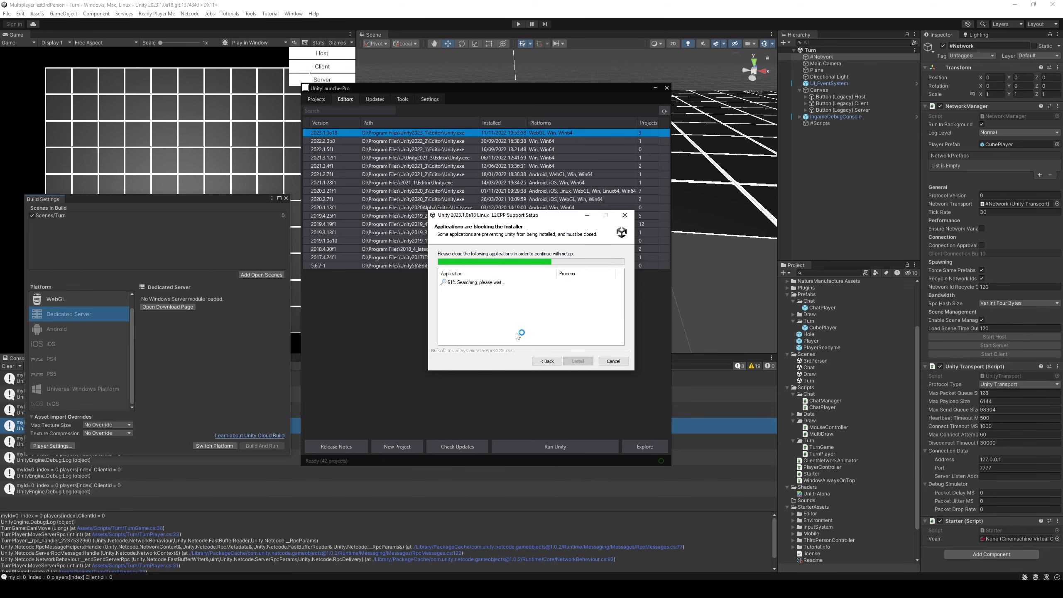
click(916, 86)
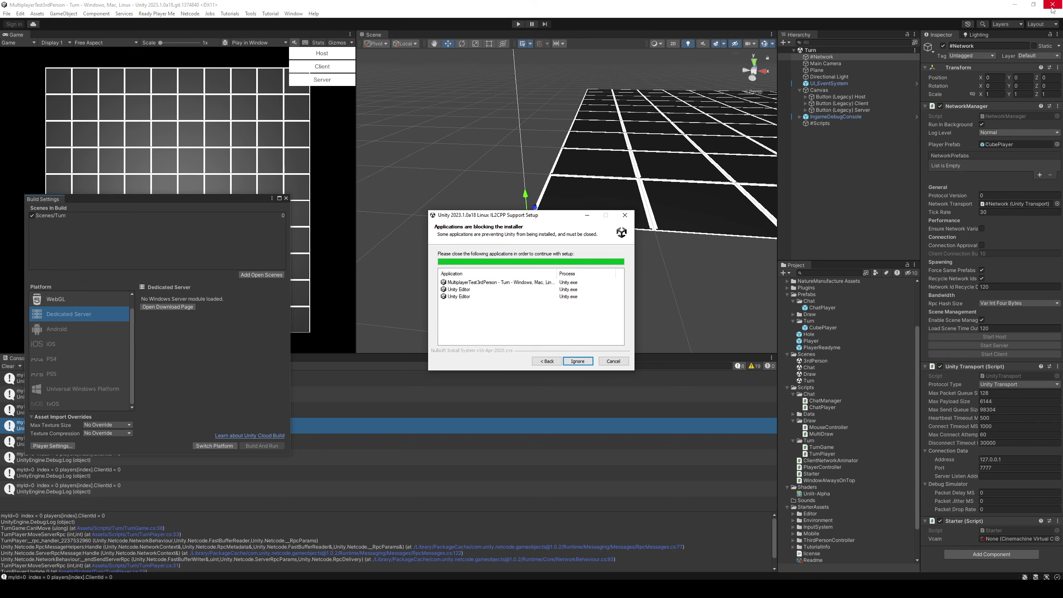
click(1052, 9)
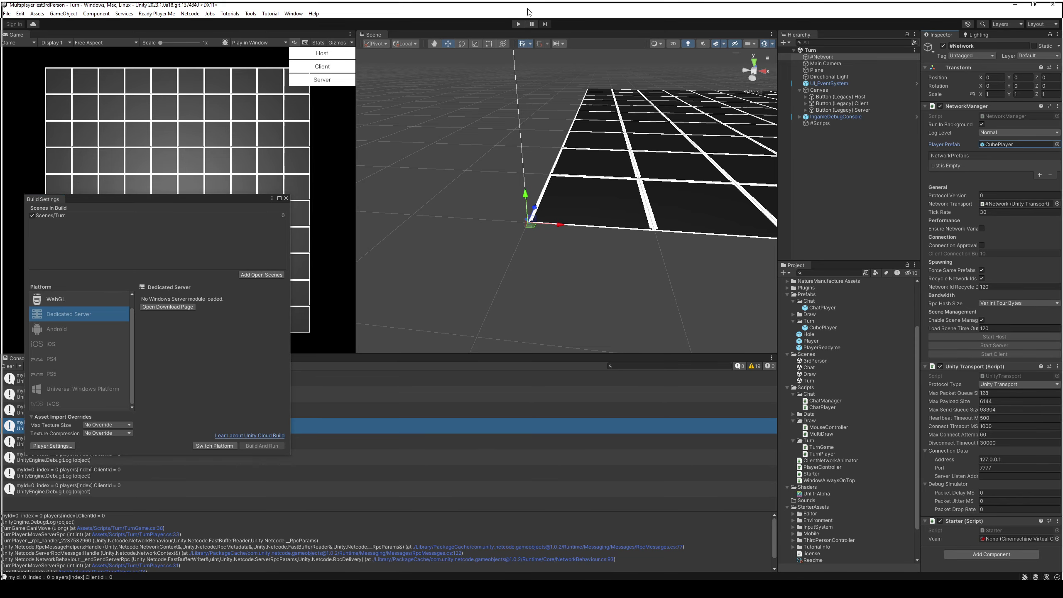
drag(527, 12, 536, 26)
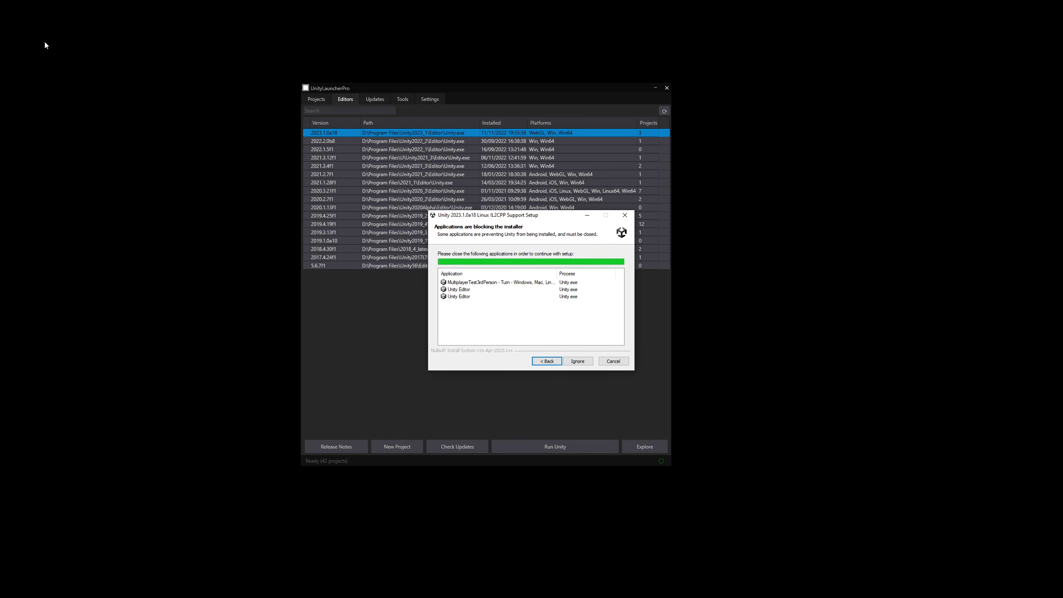
click(578, 361)
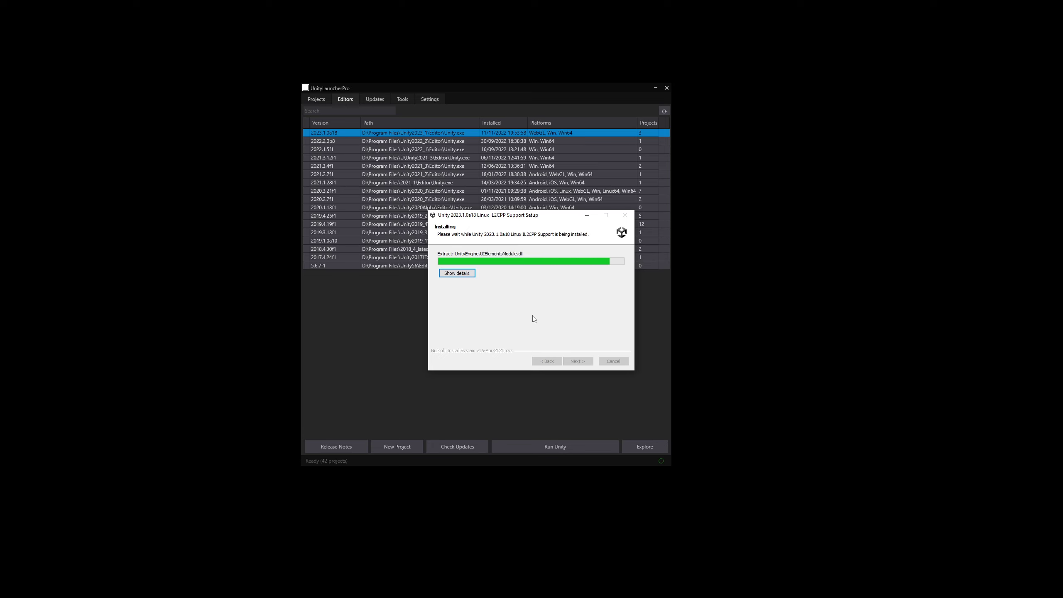
- Finish the IL2CPP installer and reopen MultiplayerTest3rdPerson from the Projects list
click(579, 361)
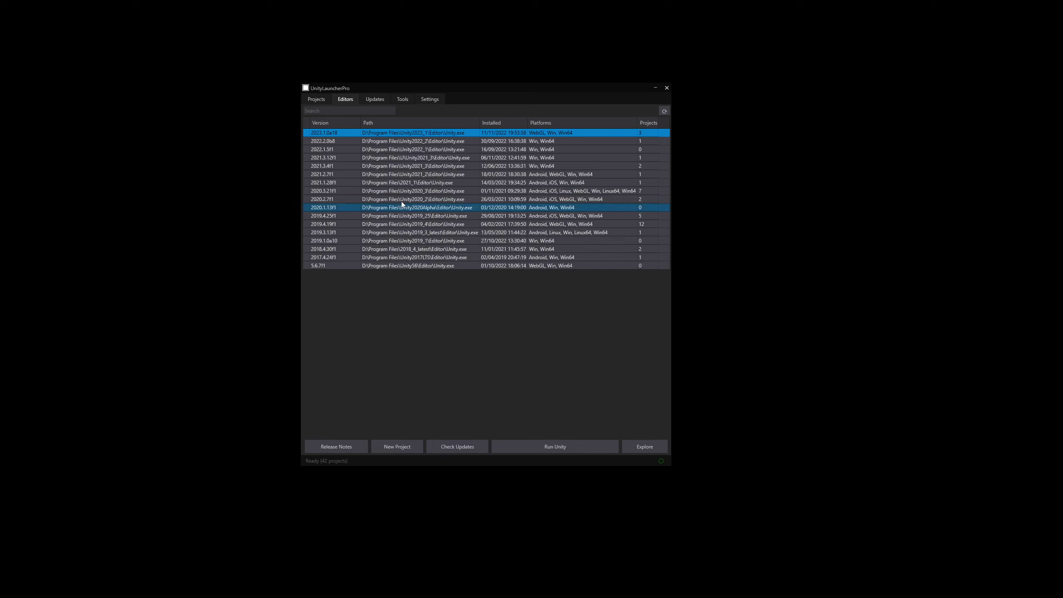
click(318, 101)
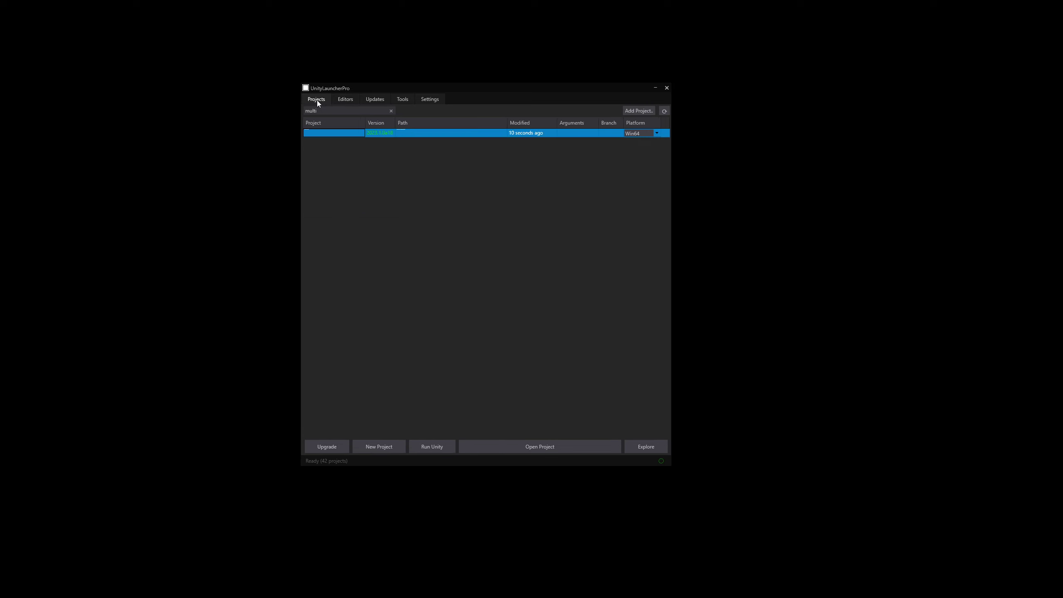
double_click(327, 133)
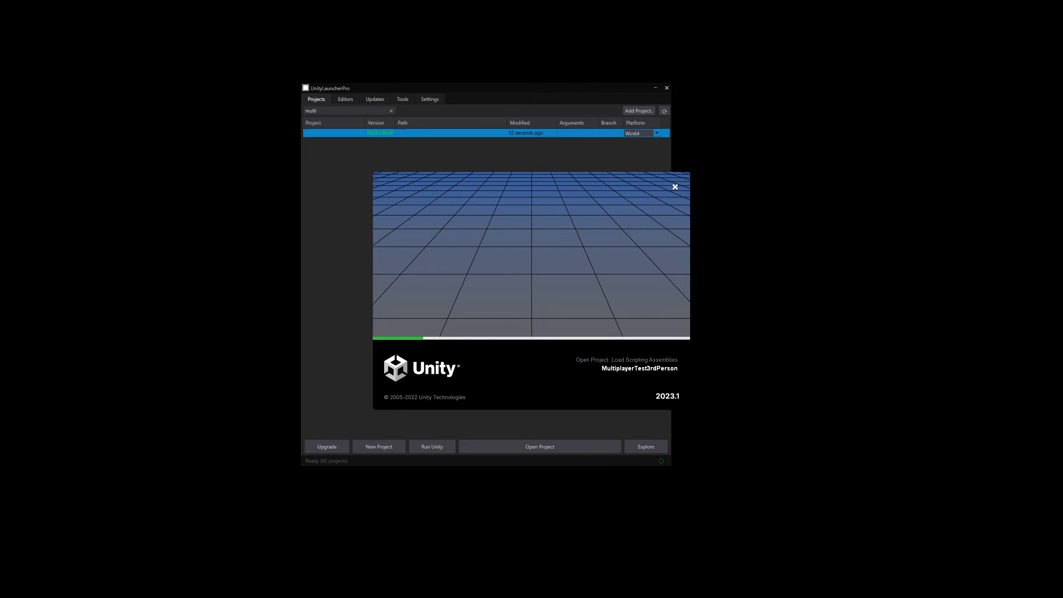
click(345, 99)
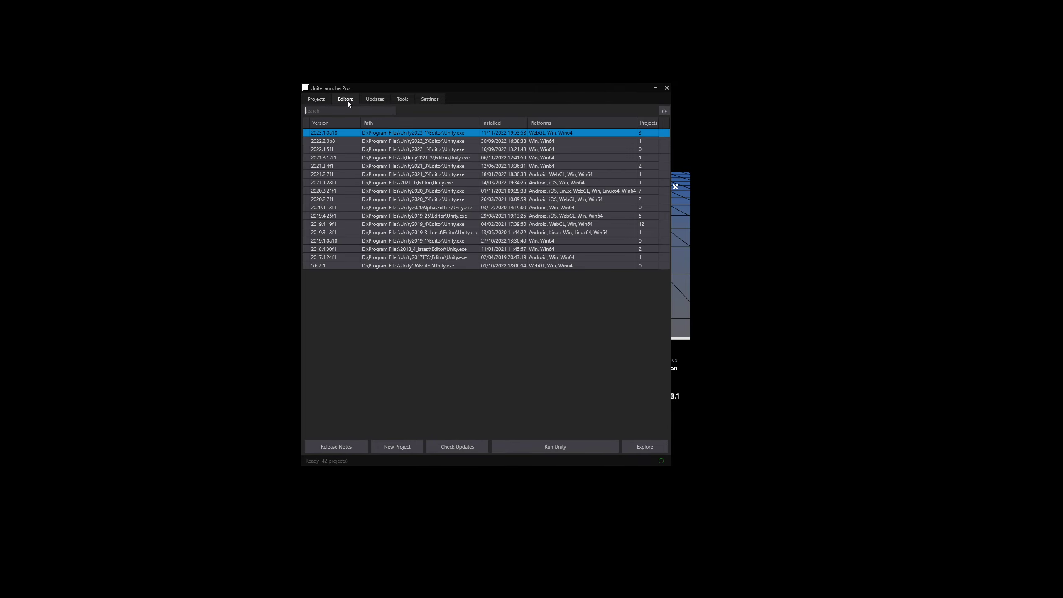
- Check the Tools tab, then clear the Projects search box to list all recent projects
click(368, 100)
click(401, 100)
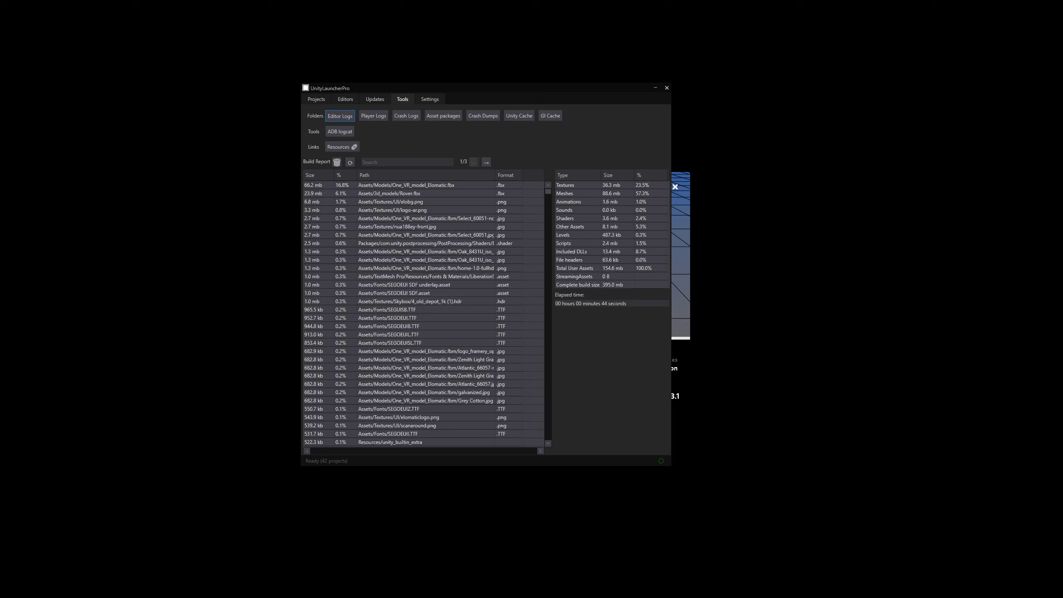
click(653, 88)
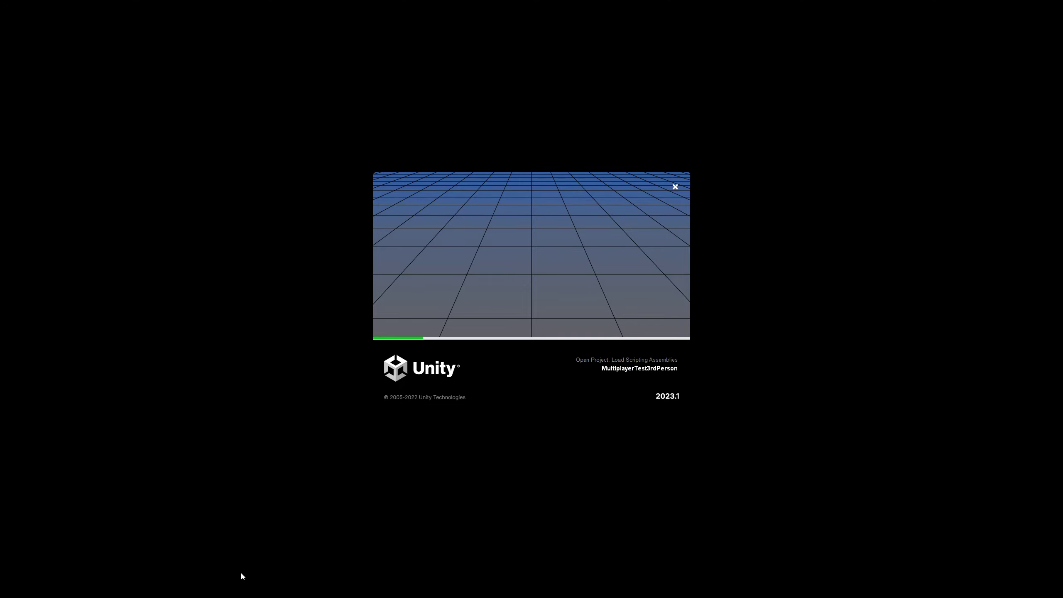
key(alt+Tab)
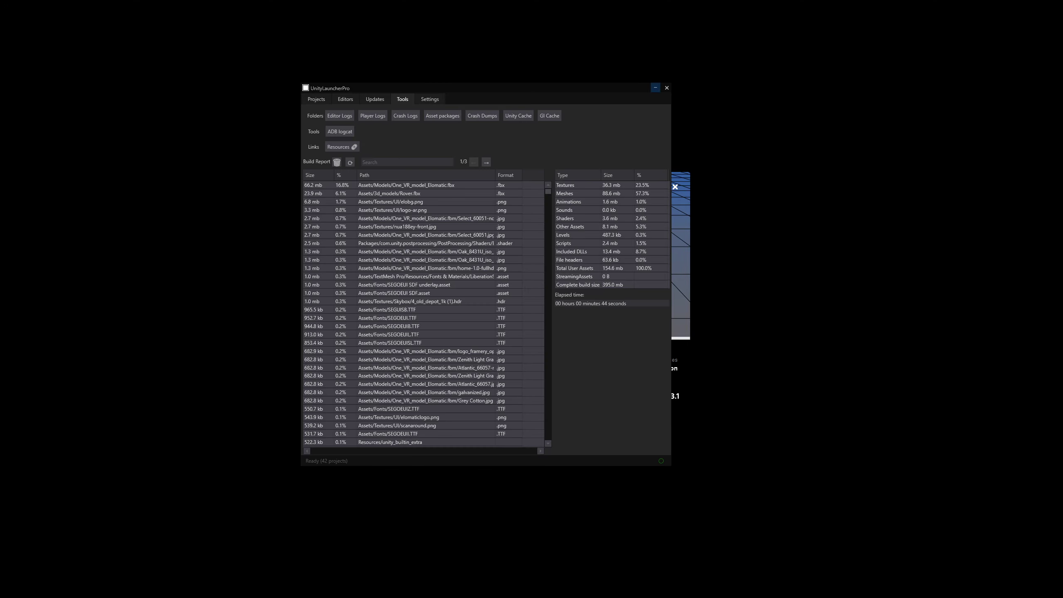
click(313, 99)
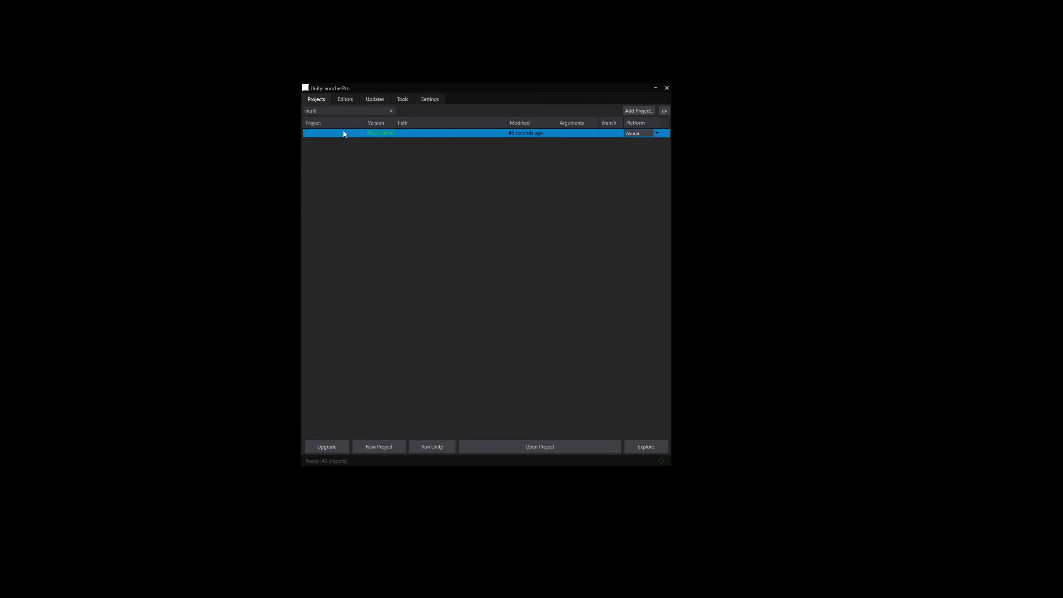
click(665, 110)
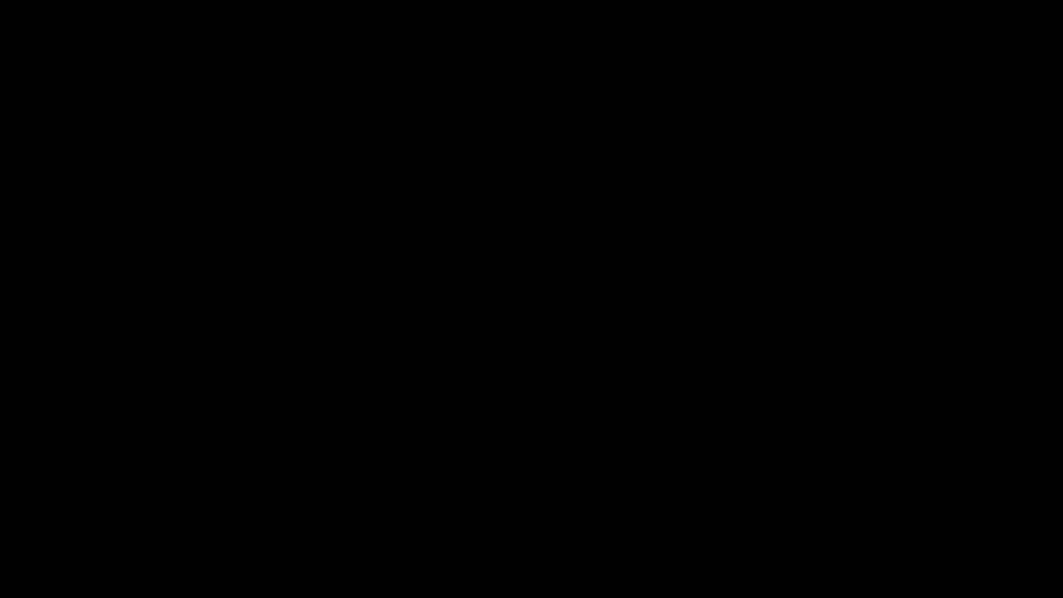
- Install Linux Mono Support with default component and folder, finish, then search projects for 'mult'
click(580, 362)
click(579, 362)
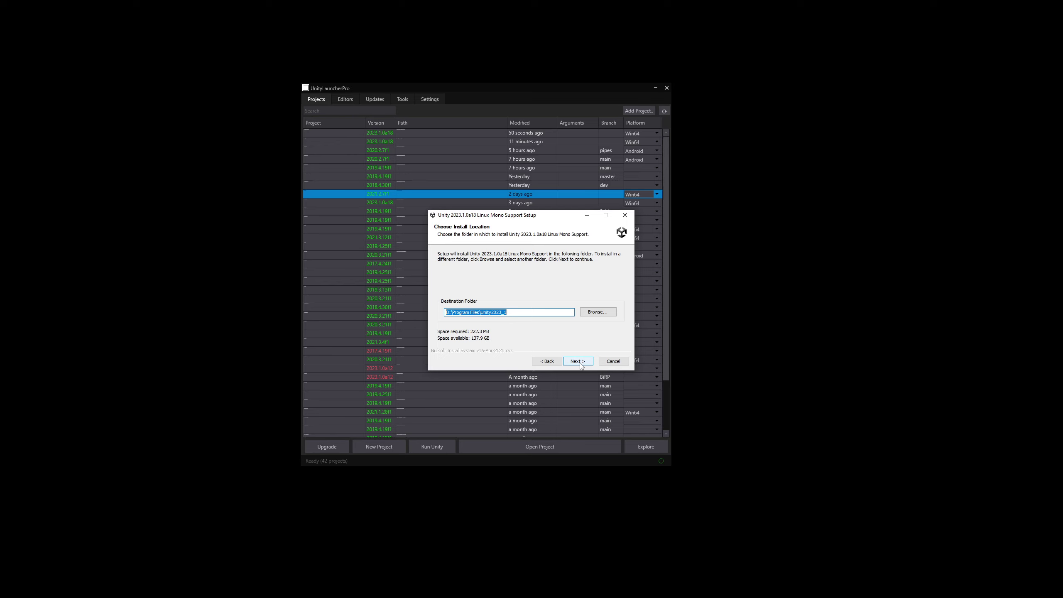
click(579, 362)
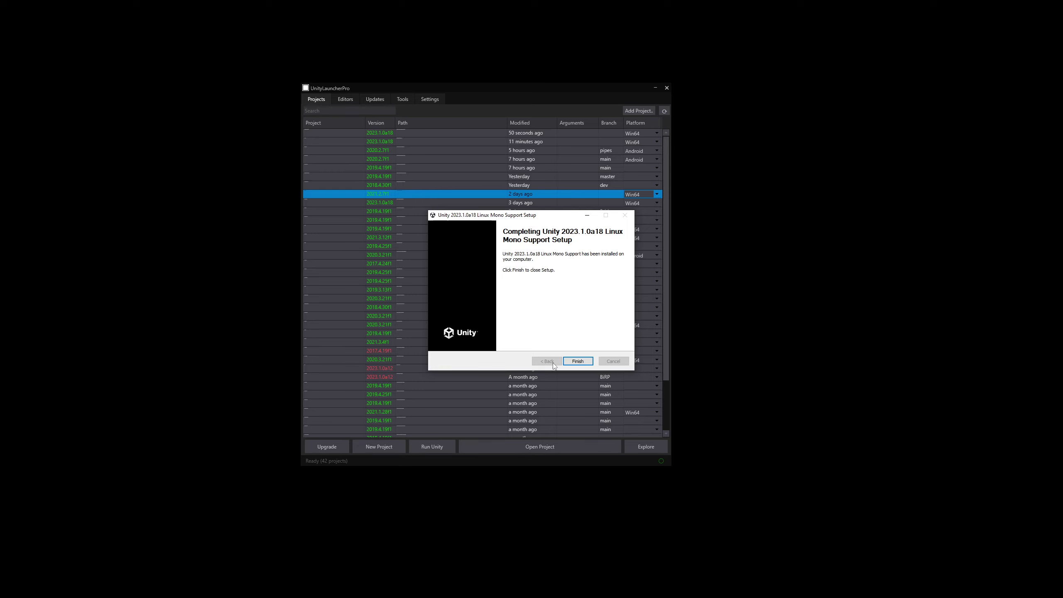
click(569, 361)
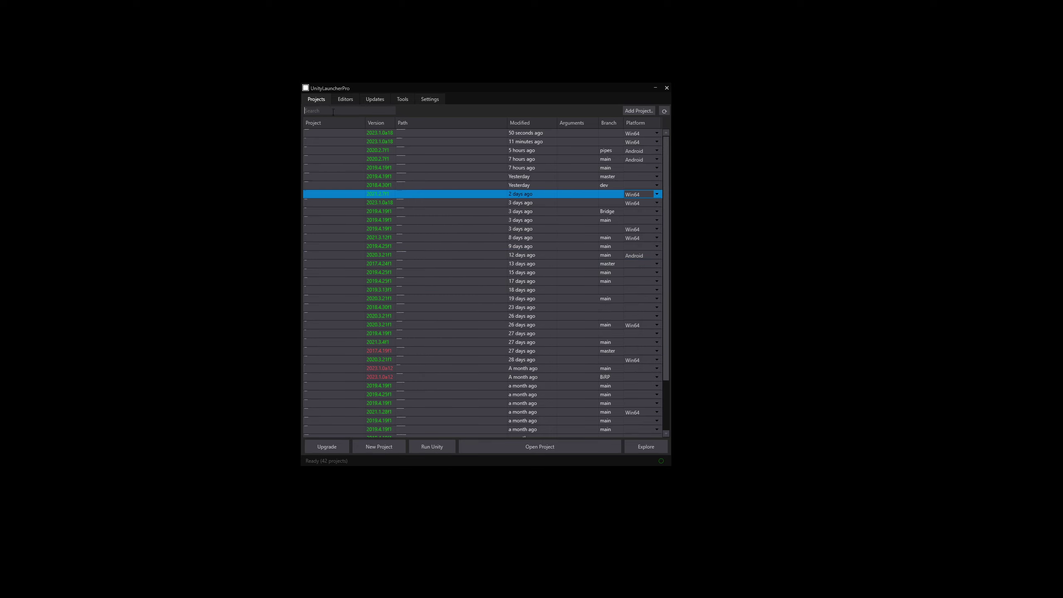
text(mult)
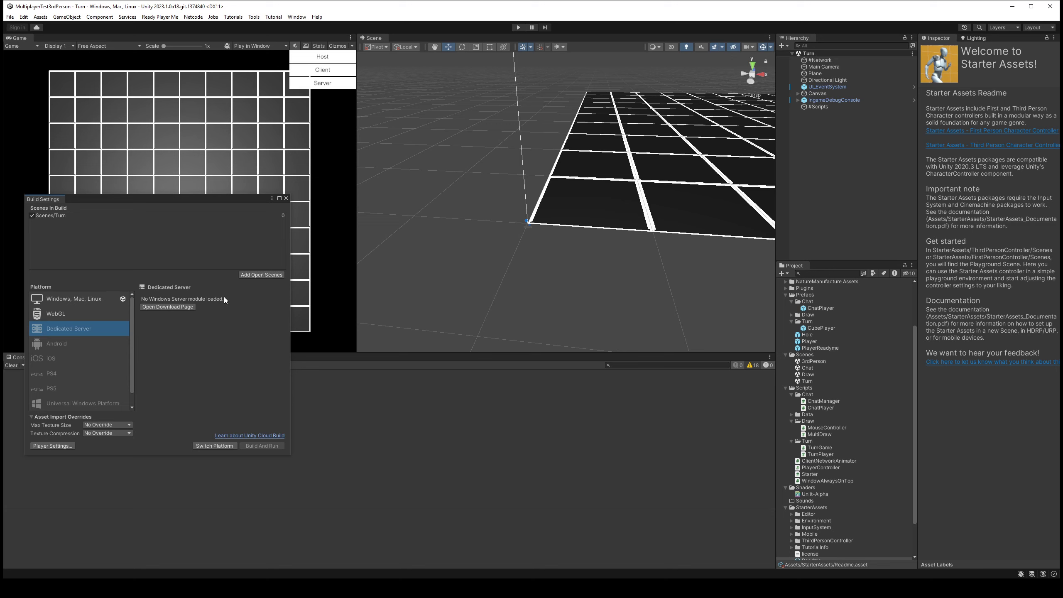
- Set the Windows, Mac, Linux platform's Target Platform to Linux
click(80, 302)
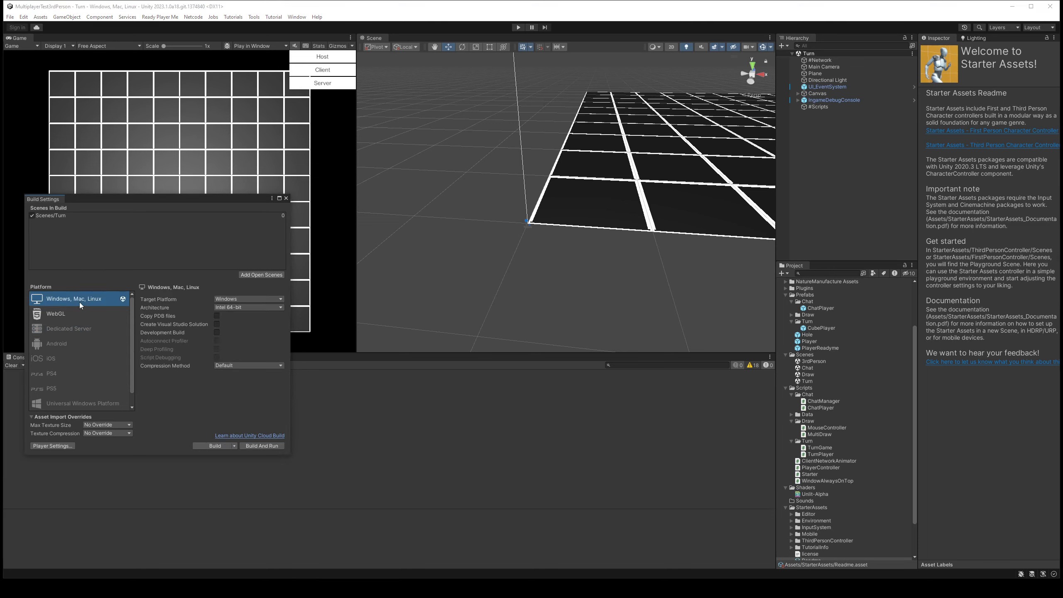
click(233, 299)
click(235, 318)
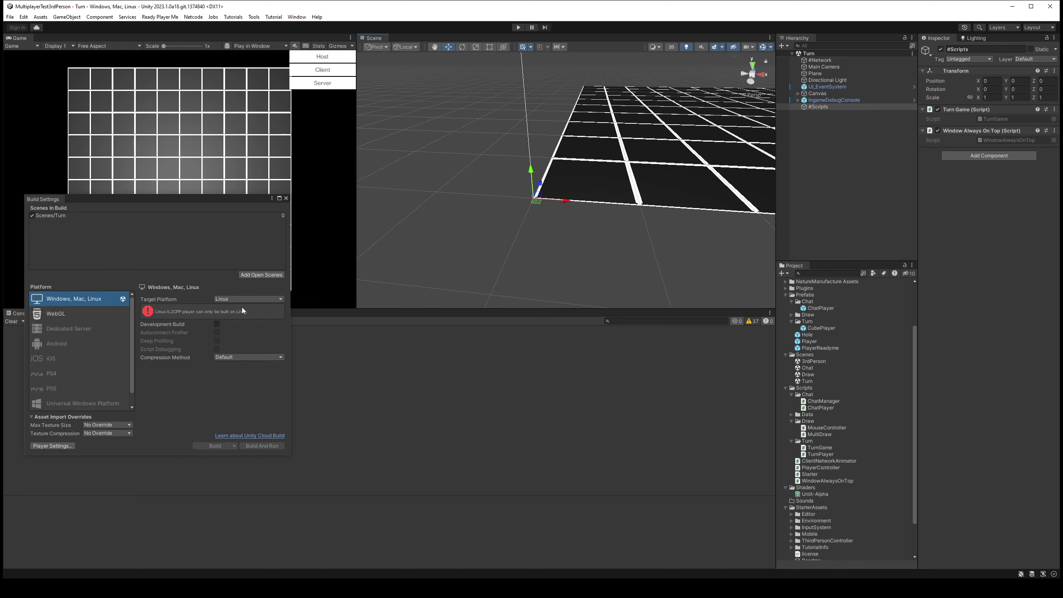
- Change Scripting Backend from IL2CPP to Mono in Player Other Settings and close Project Settings
click(53, 445)
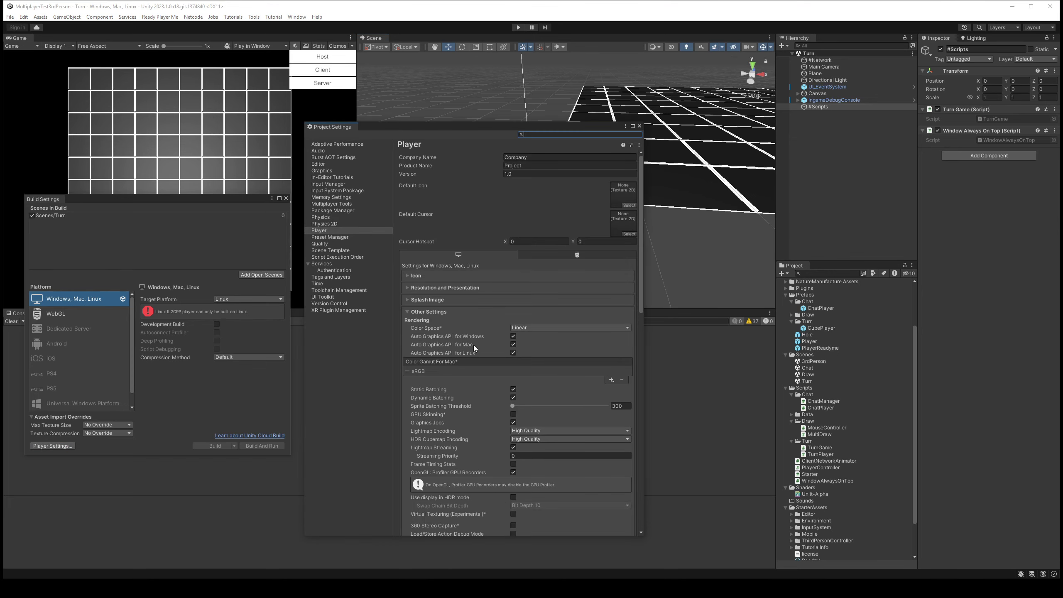
scroll(475, 345, down, 5)
scroll(477, 344, down, 5)
scroll(477, 344, down, 5)
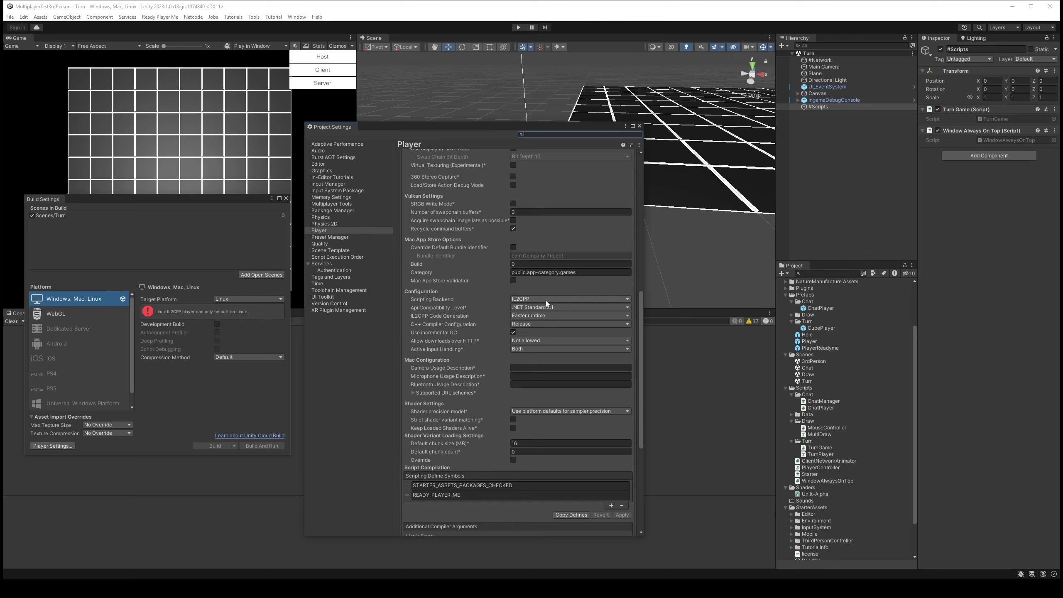
scroll(481, 342, up, 3)
scroll(478, 345, up, 4)
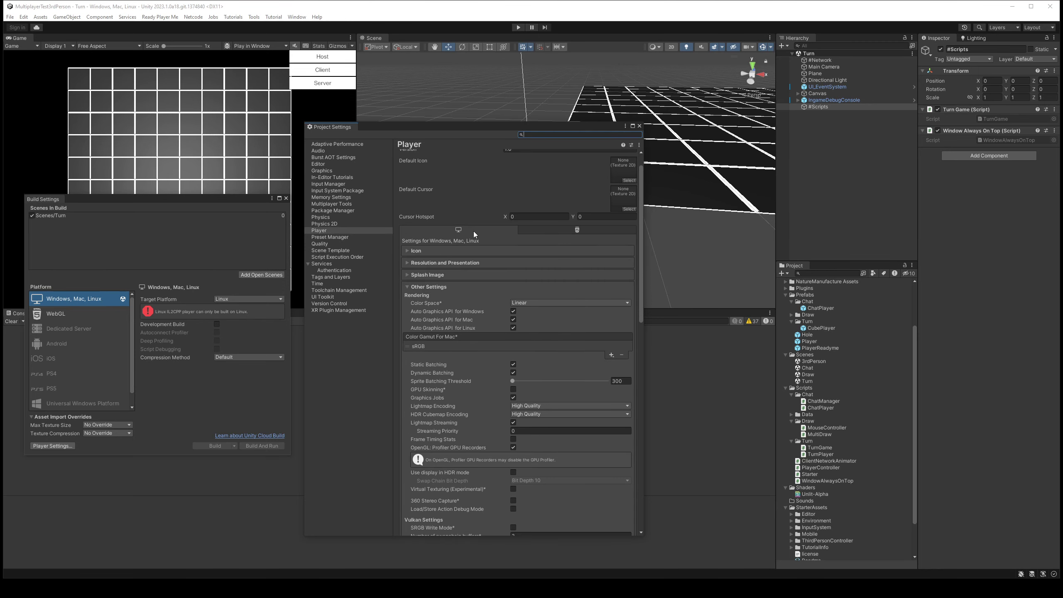
scroll(482, 346, down, 5)
scroll(517, 337, down, 5)
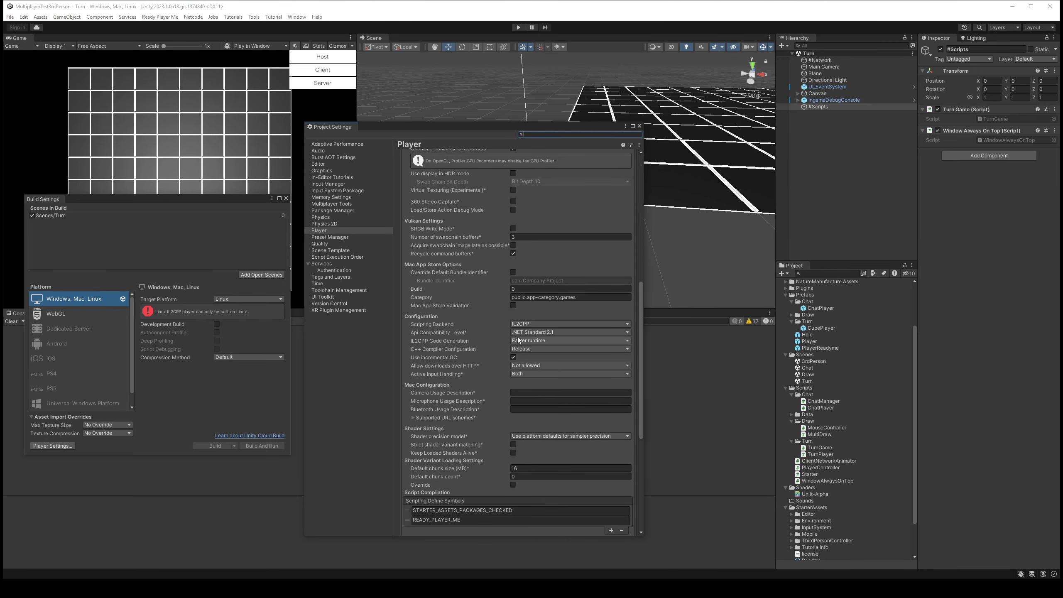
click(537, 324)
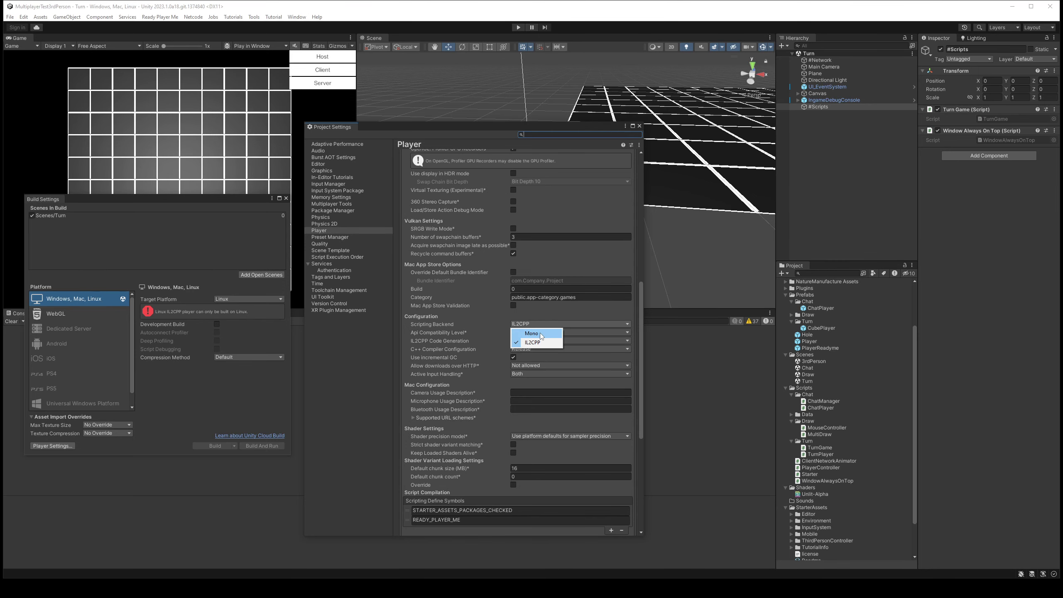
click(523, 330)
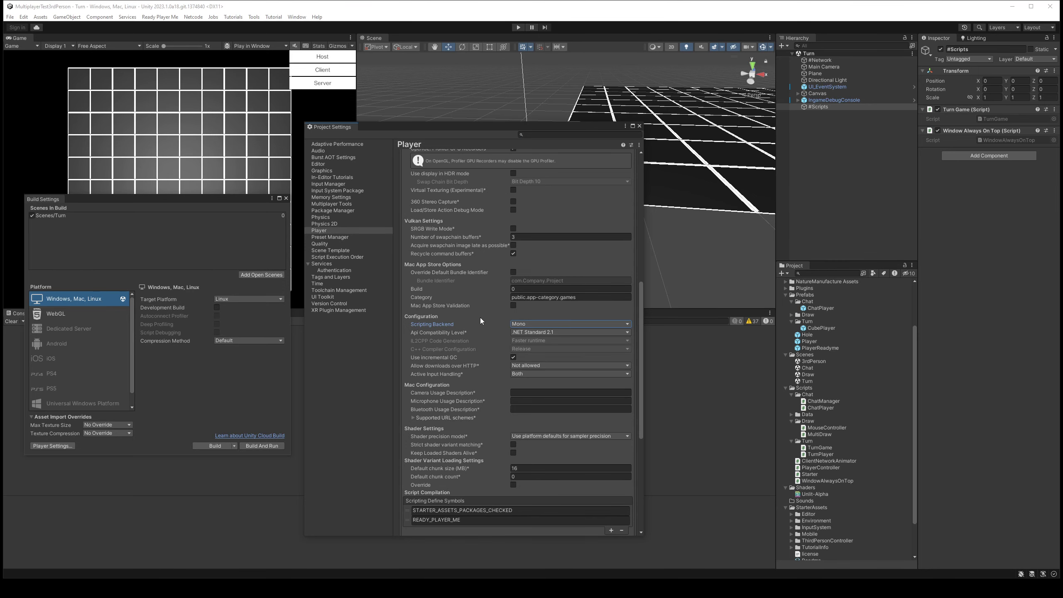
click(639, 127)
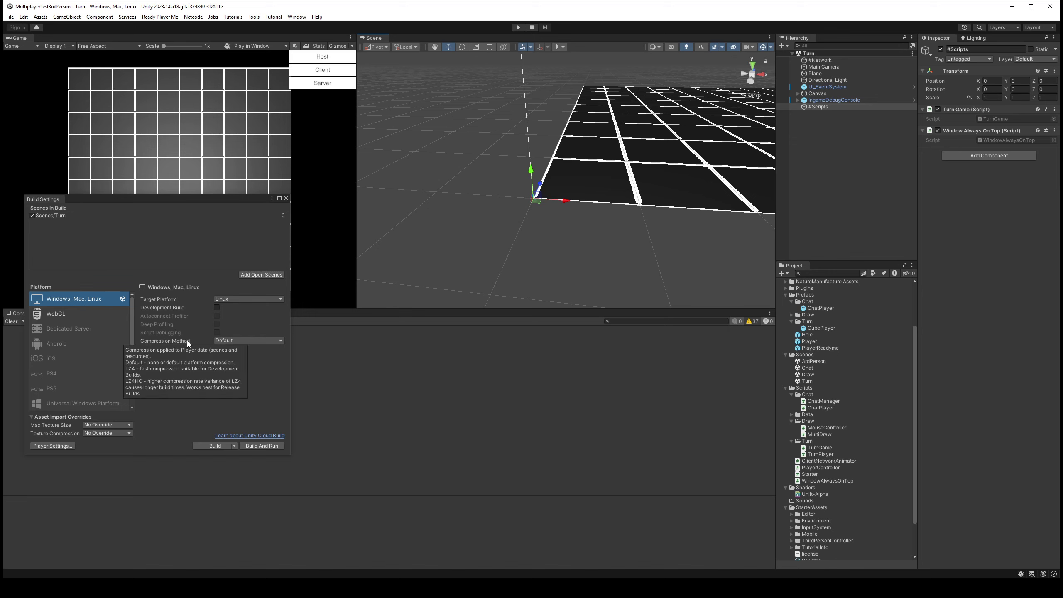
click(234, 445)
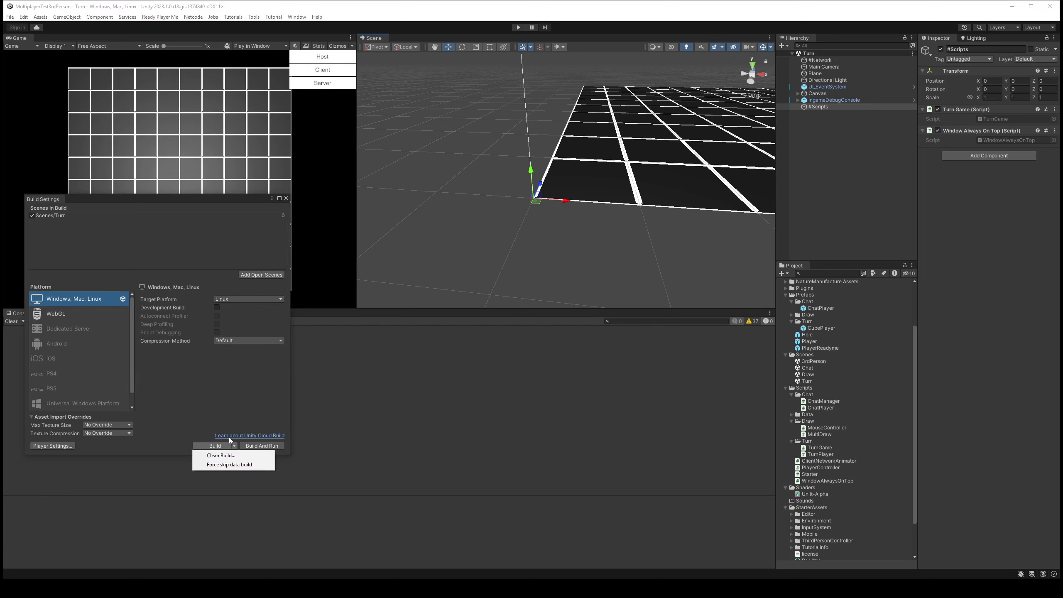
- Select the Dedicated Server platform, which reports no Linux Server module loaded
click(203, 400)
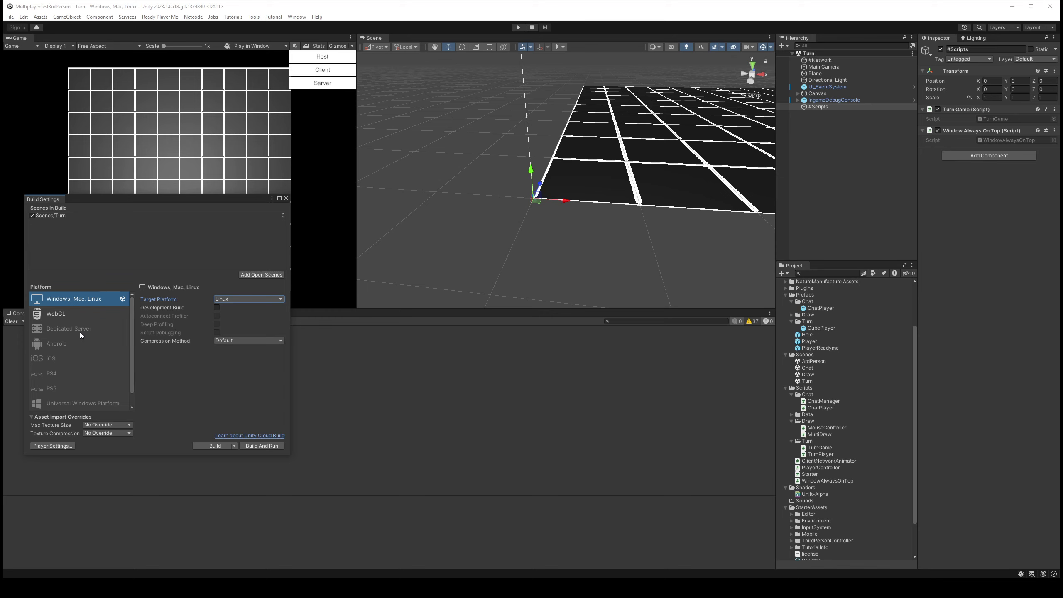
scroll(80, 333, down, 1)
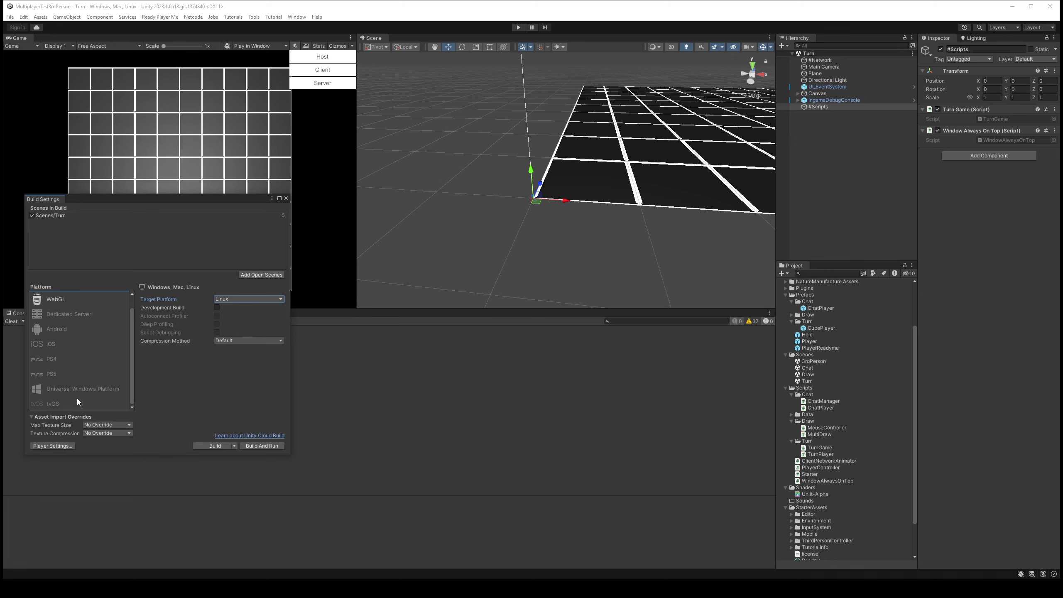
scroll(77, 402, up, 1)
click(72, 330)
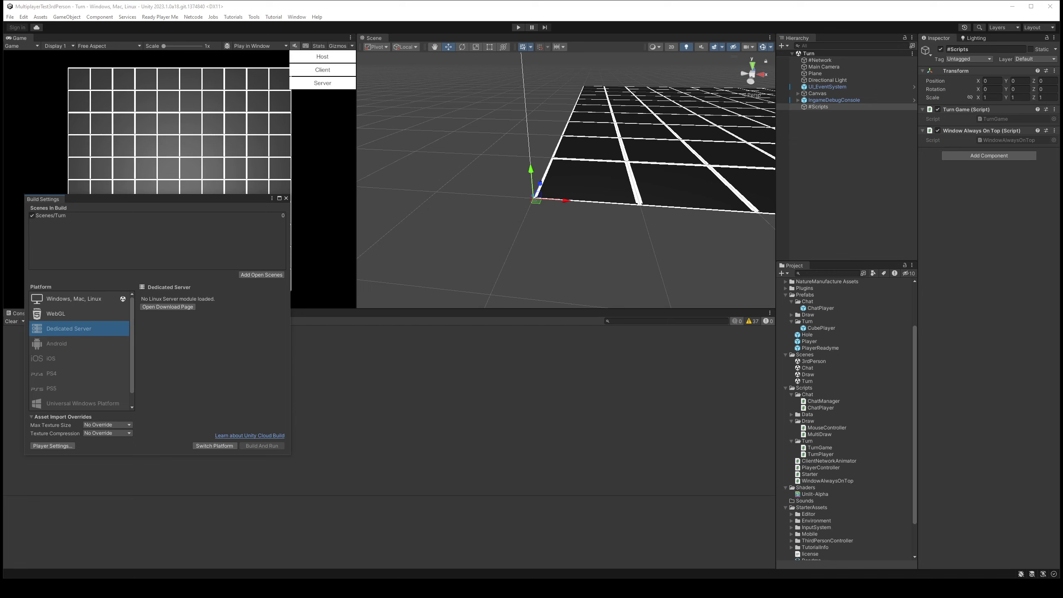
- Set the Windows, Mac, Linux target platform back to Windows and close the Unity editor
click(81, 303)
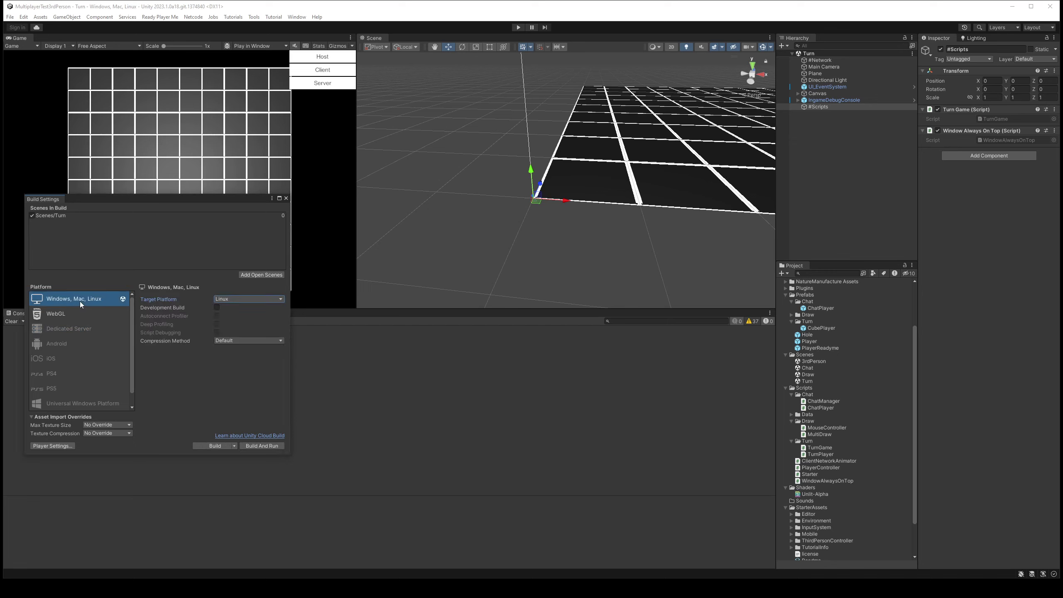
click(228, 299)
click(237, 310)
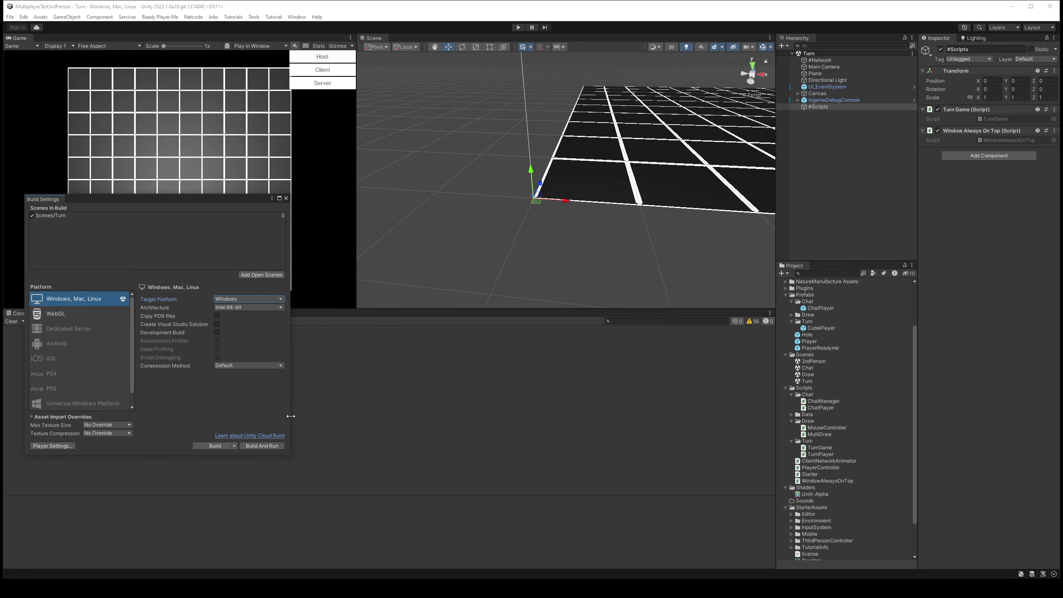
click(1050, 6)
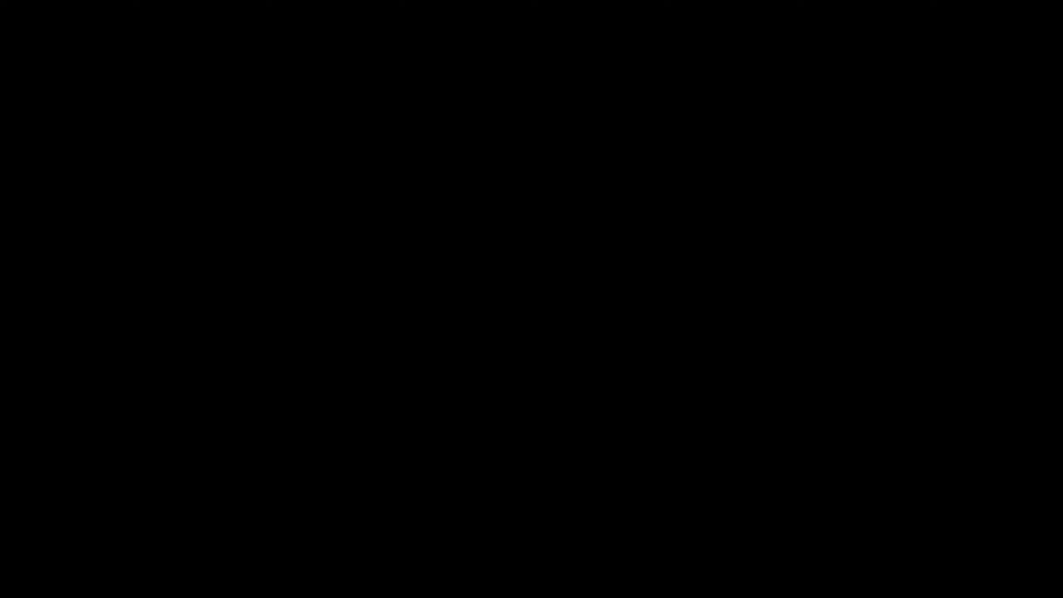
- Install Linux Server Support, then reopen MultiplayerTest3rdPerson in Unity from UnityLauncherPro
click(578, 361)
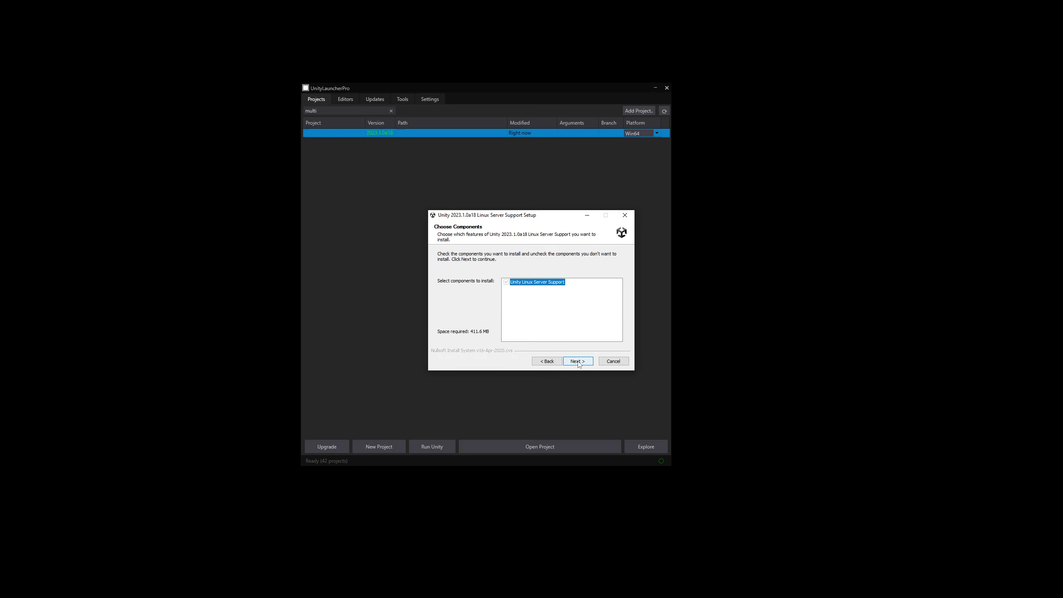
click(578, 361)
click(579, 361)
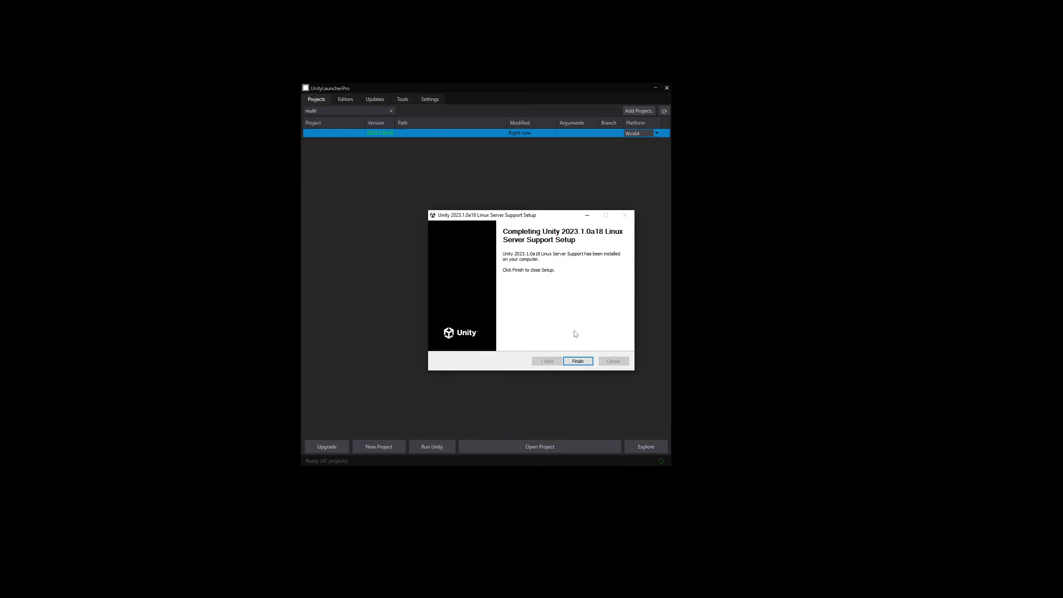
click(573, 361)
double_click(351, 137)
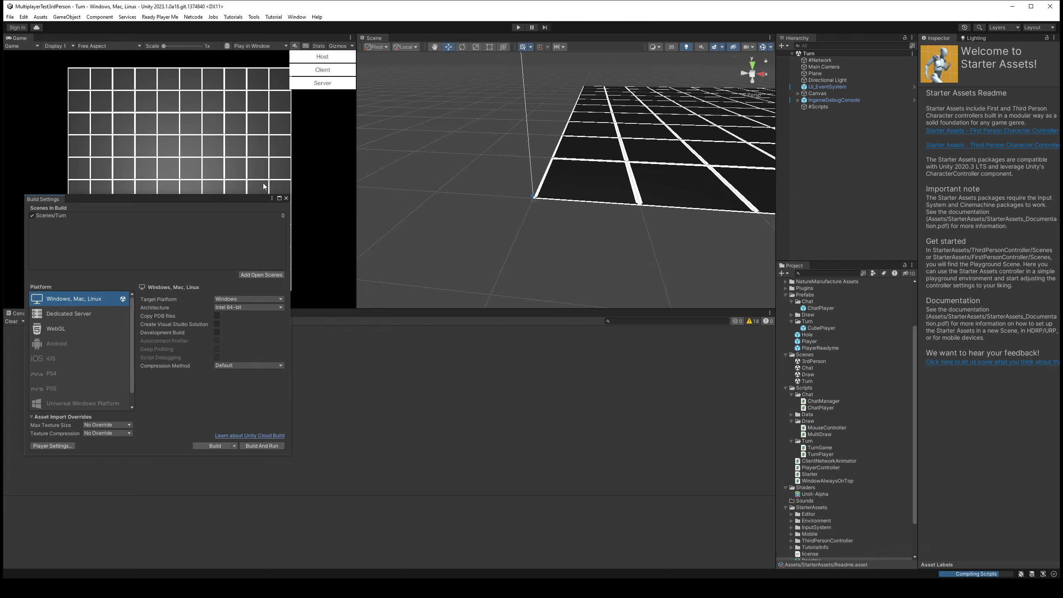
- Make Dedicated Server with Linux as the target platform the active build platform
click(819, 102)
click(819, 105)
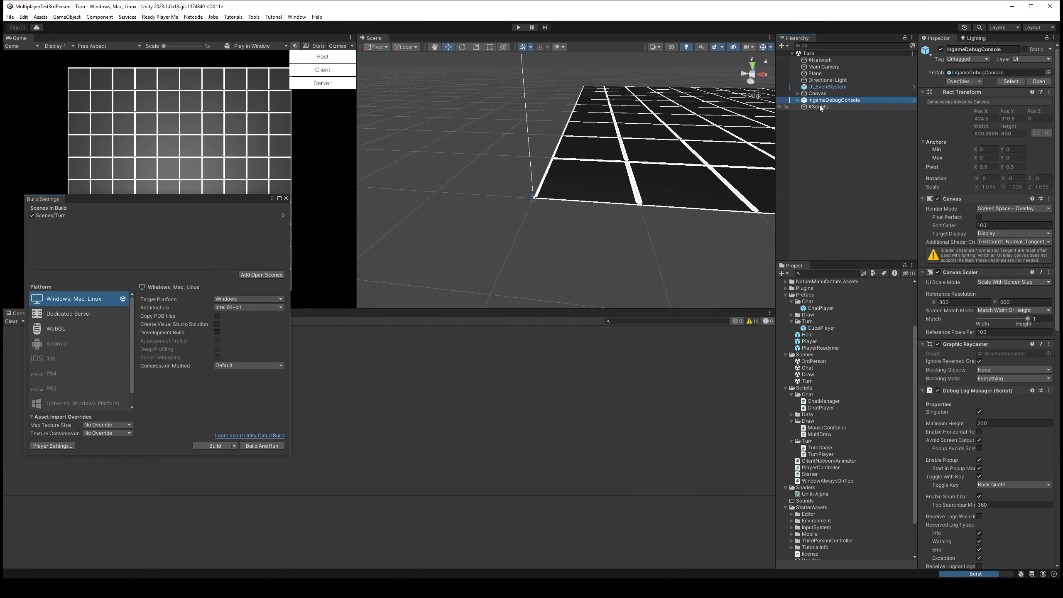
click(79, 317)
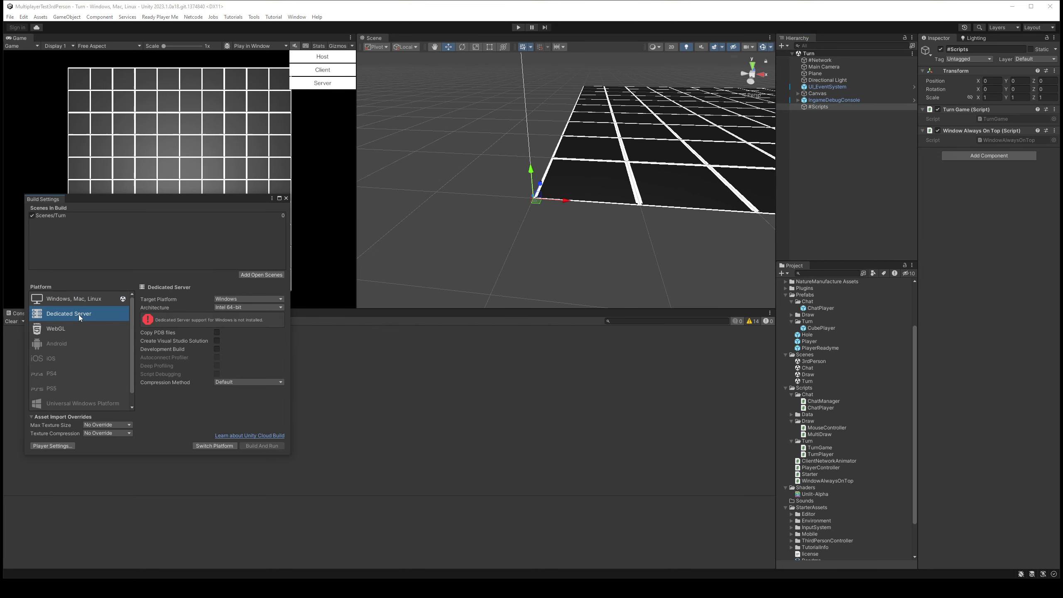
click(247, 298)
click(235, 311)
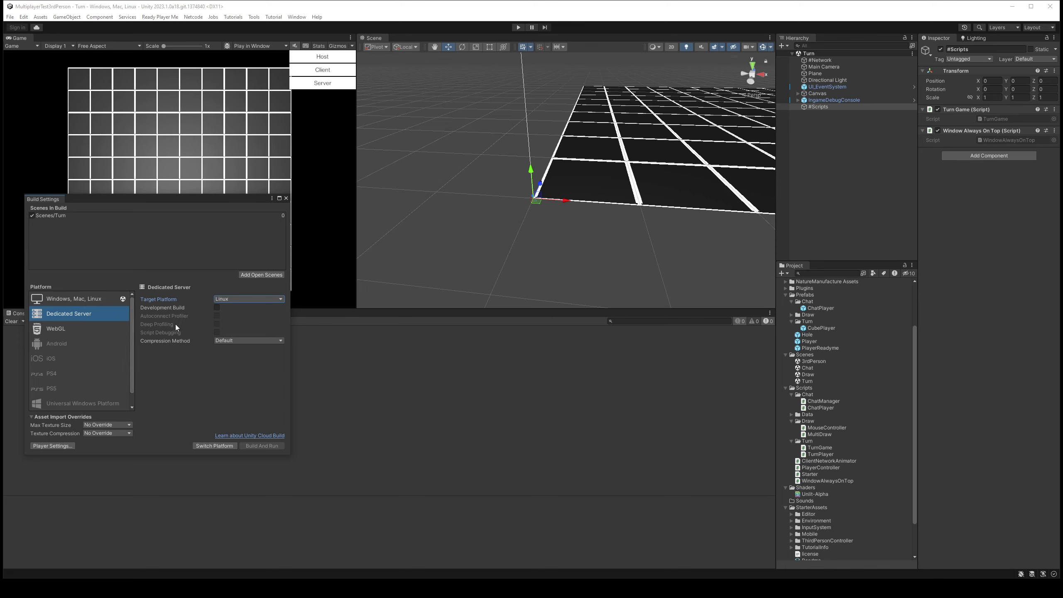
click(232, 447)
- Build the Linux dedicated server into the project folder, ending with a Succeeded result
click(225, 448)
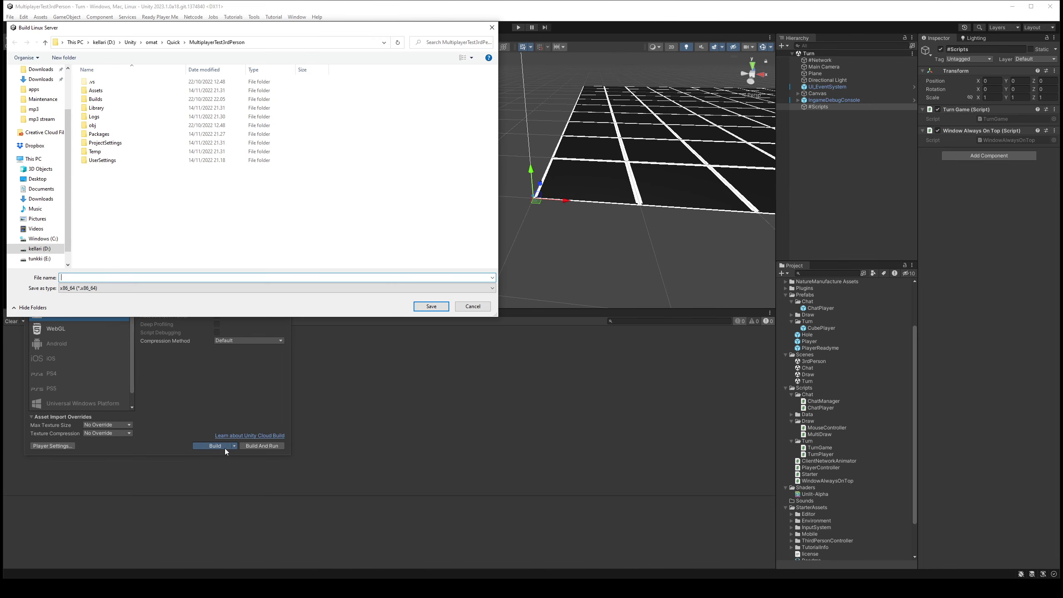
key(Escape)
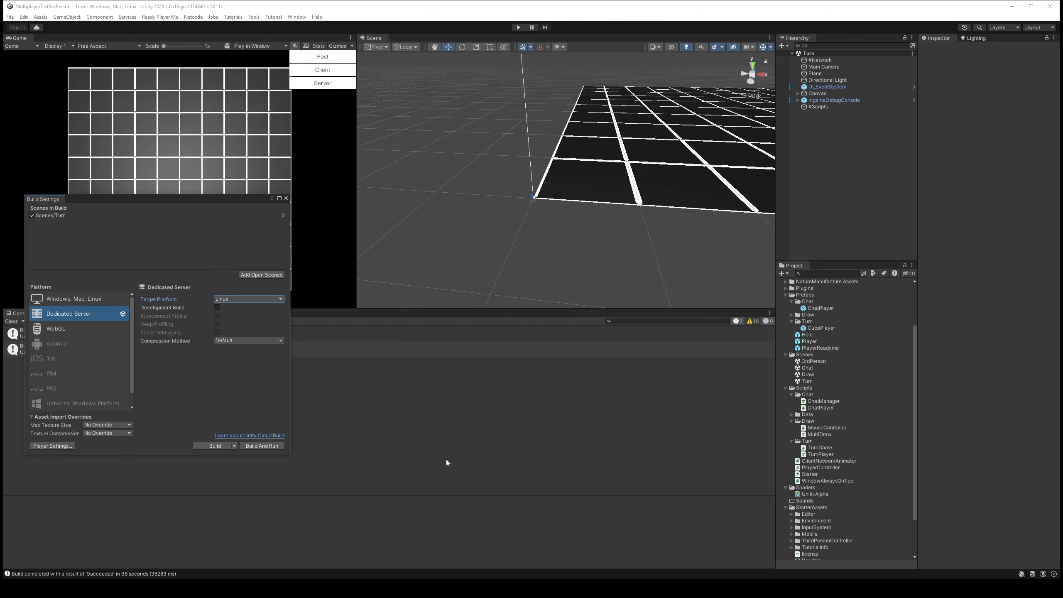
- Select #Network and open its Starter script in Visual Studio
click(873, 61)
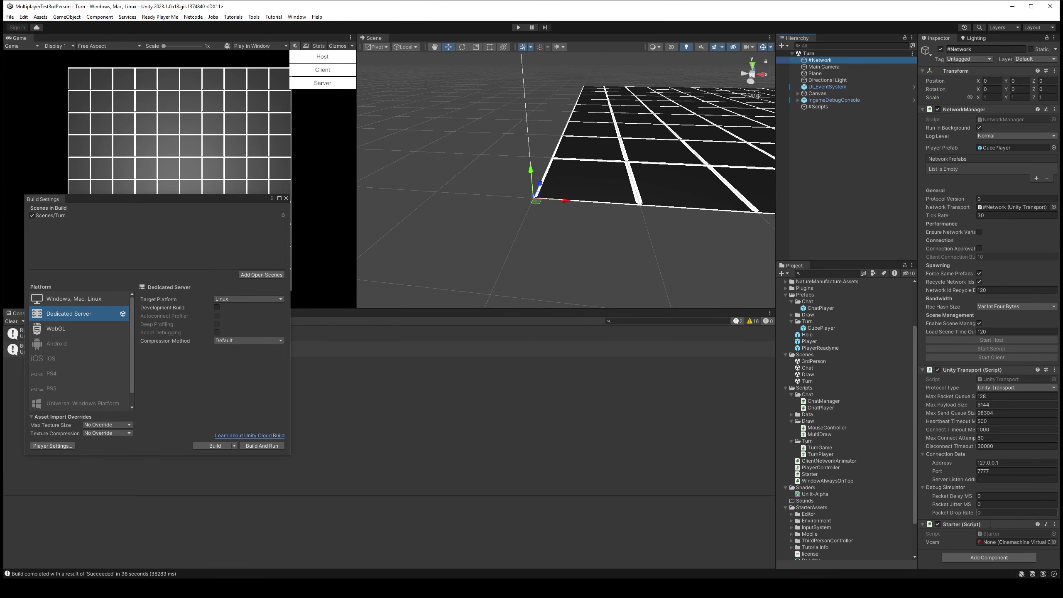
double_click(993, 535)
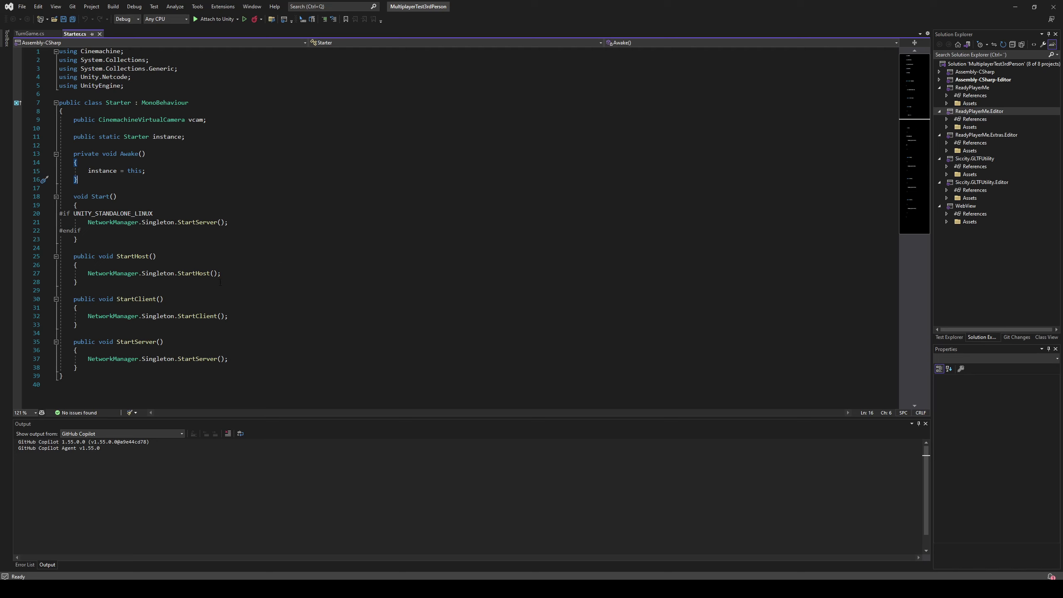
- Add Debug.Log("Starting Host") inside StartHost() in Starter.cs
click(241, 265)
key(Return)
text(dbl)
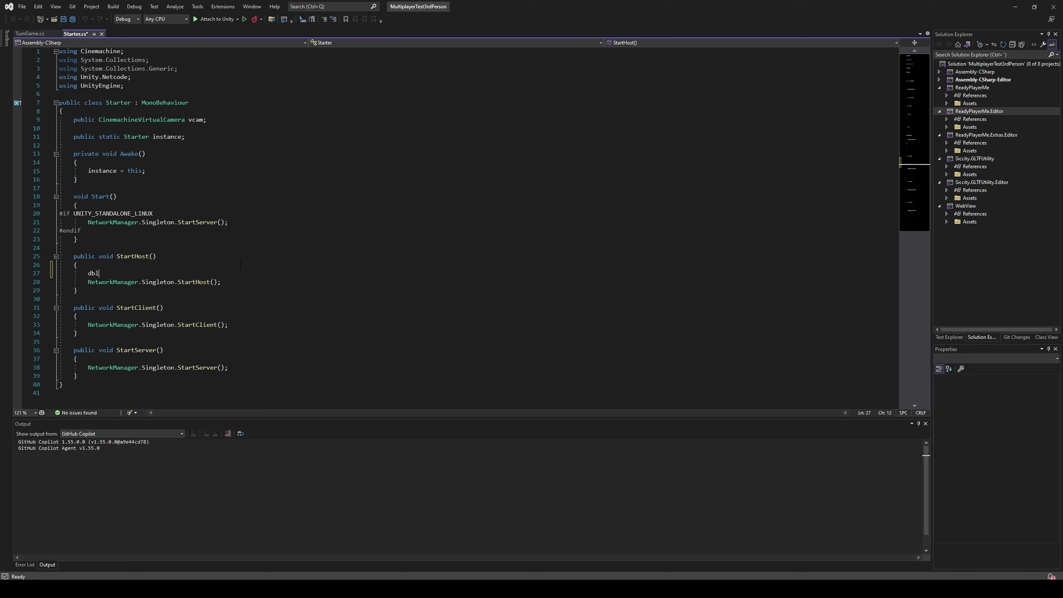
key(Tab)
text((")
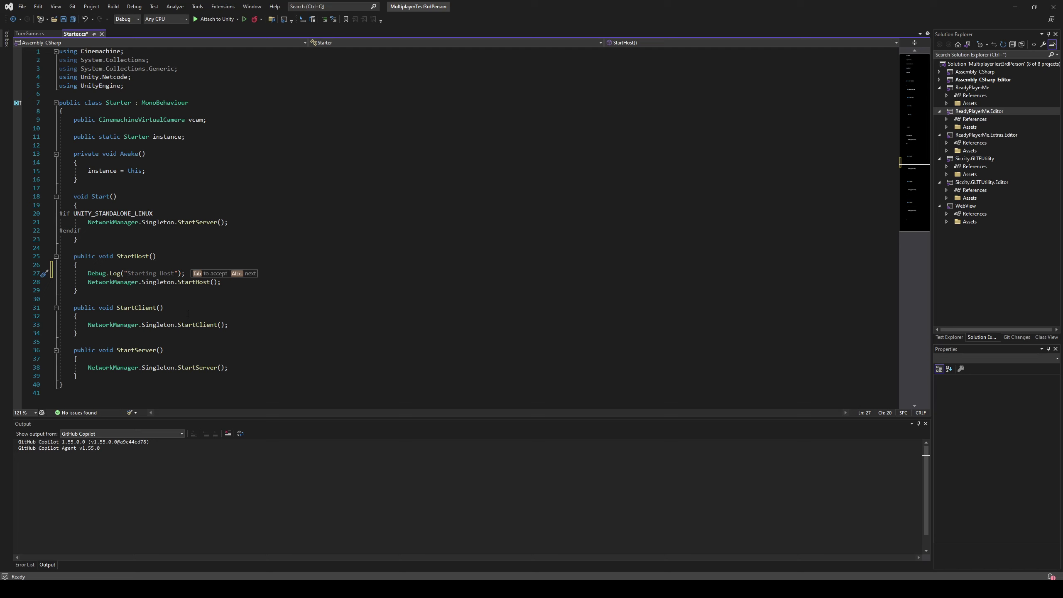
key(Tab)
- Add "Starting Client" and "Starting Server" log lines to StartClient() and StartServer(), then save
click(188, 316)
key(Return)
text(d)
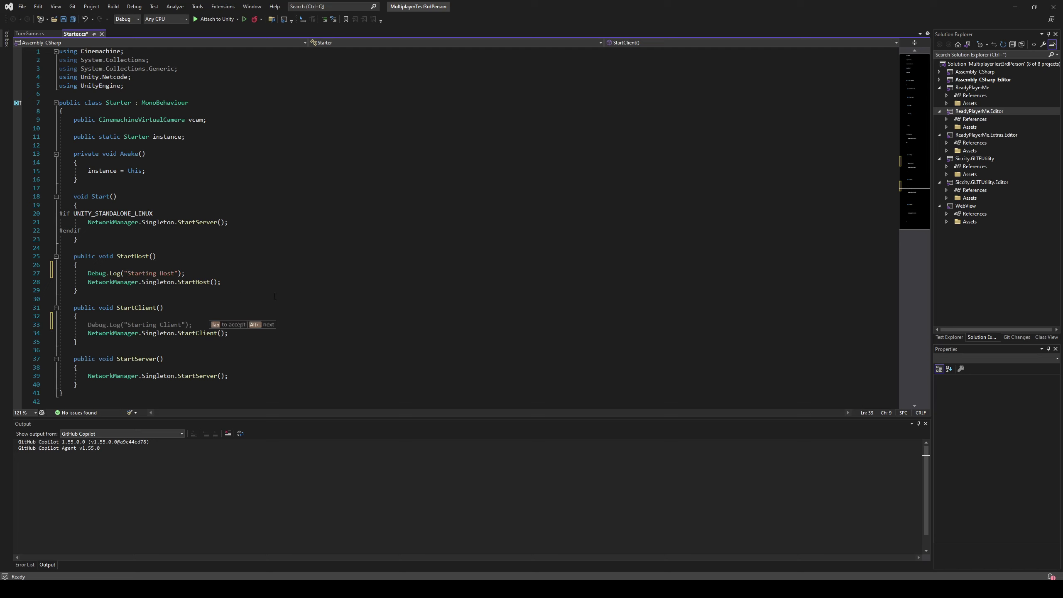
key(Tab)
click(200, 367)
key(Return)
text(d)
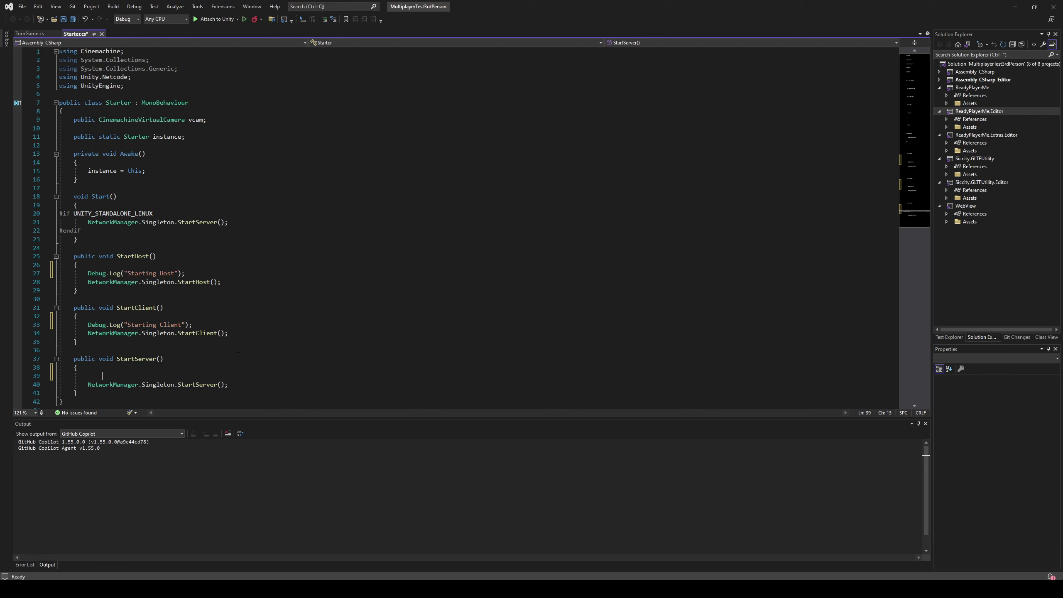
key(Tab)
key(ctrl+s)
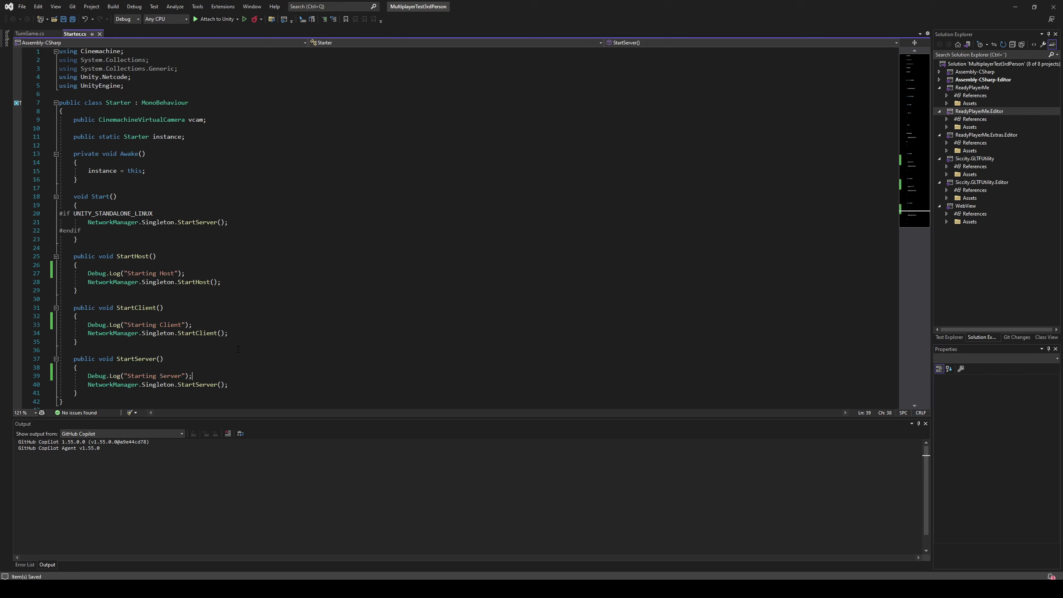
key(alt+Tab)
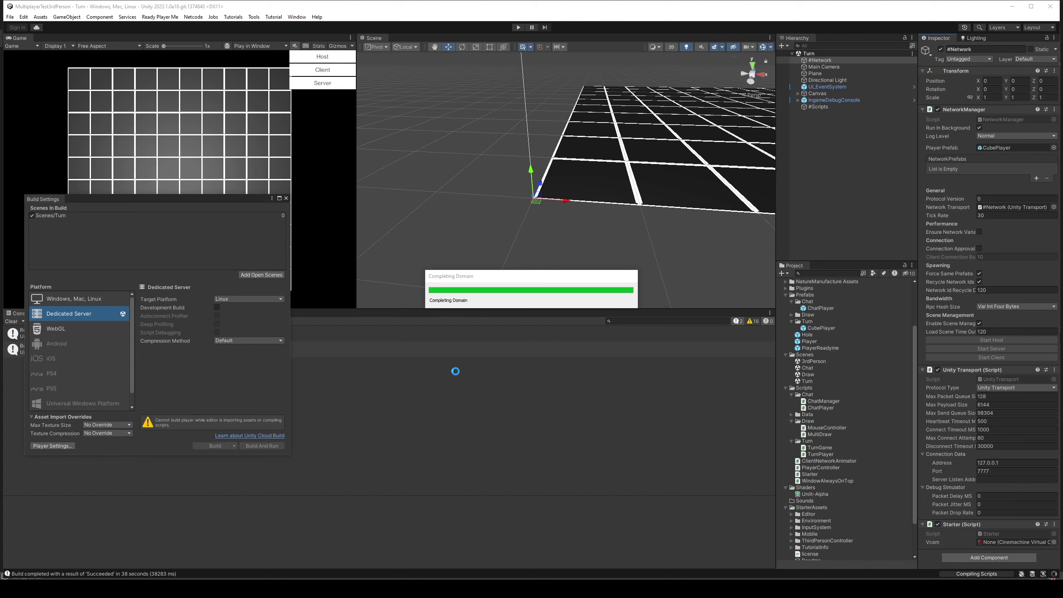
- Close Build Settings, then in PuTTY enter ~/multiplayer and list its files
click(286, 198)
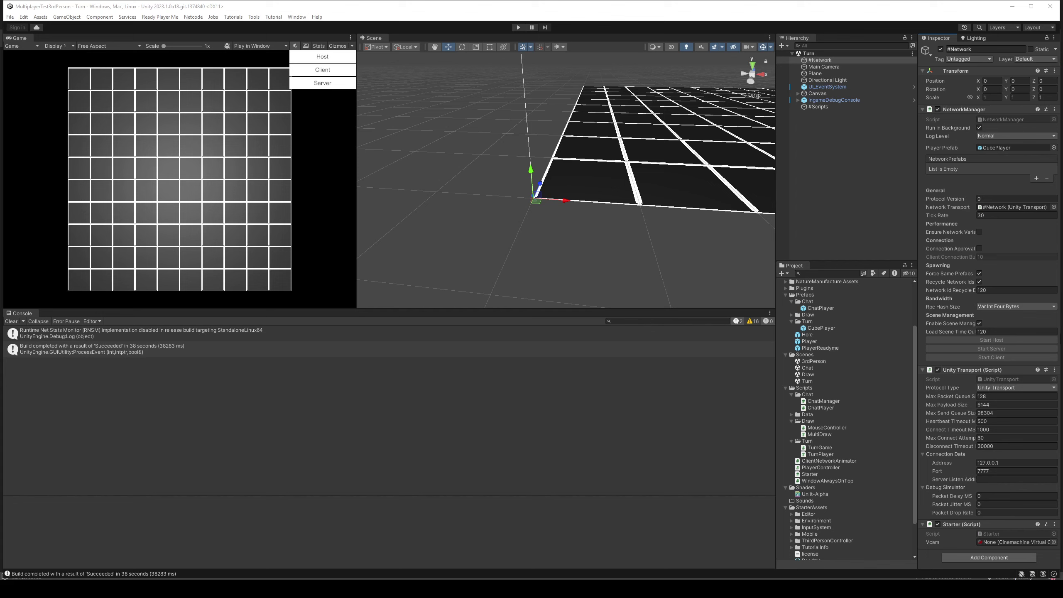
key(alt+Tab)
text(cd multiplayer/)
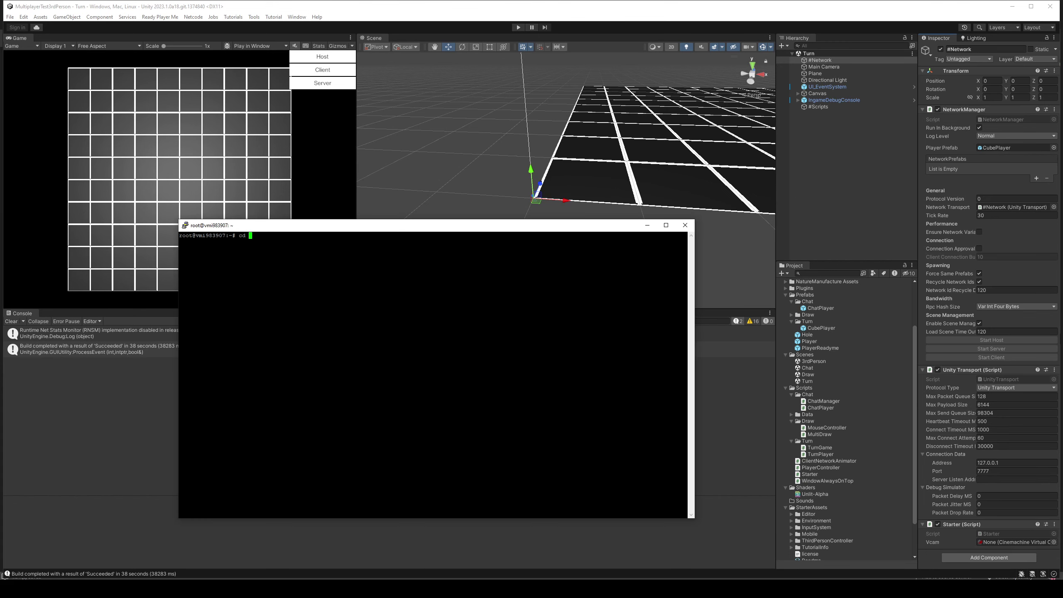
key(Return)
text(ls)
key(Return)
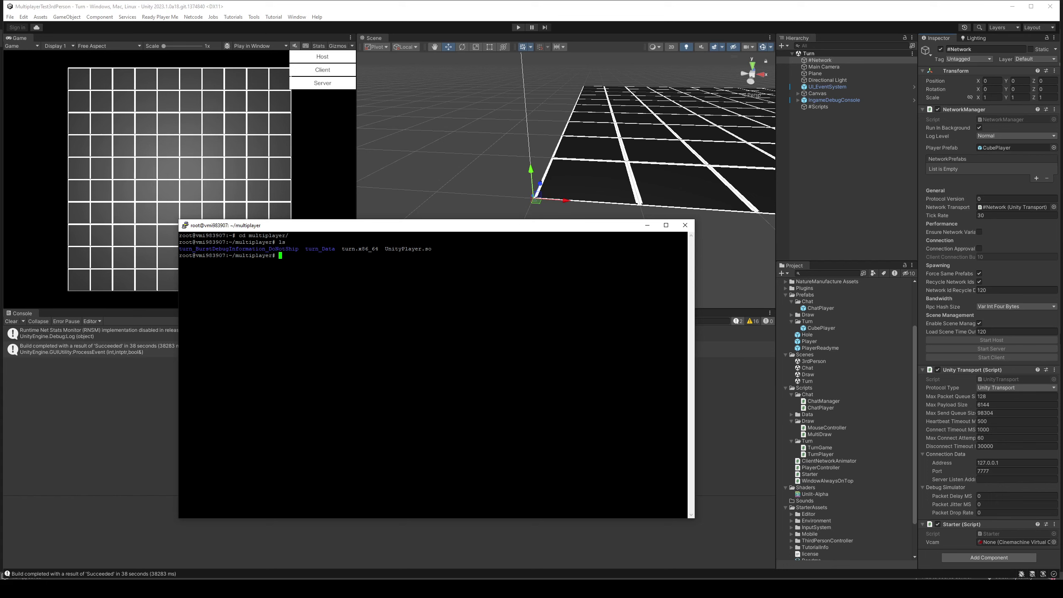
- Make turn.x86_64 executable with chmod +x and confirm it with ls
text(chmod)
text( +x)
text(turn)
text(.)
text(x)
text(86)
text(_64)
key(Return)
text(ls)
key(Return)
- Launch the server build with ./turn.x86_64
text(.)
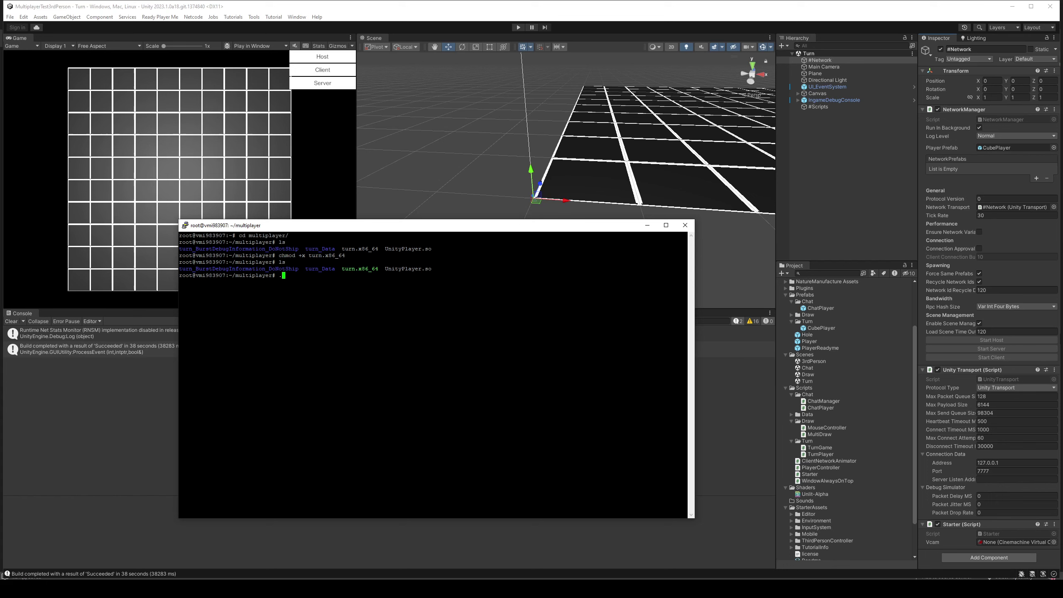
text(/)
text(turn.)
text(x)
key(Tab)
key(Return)
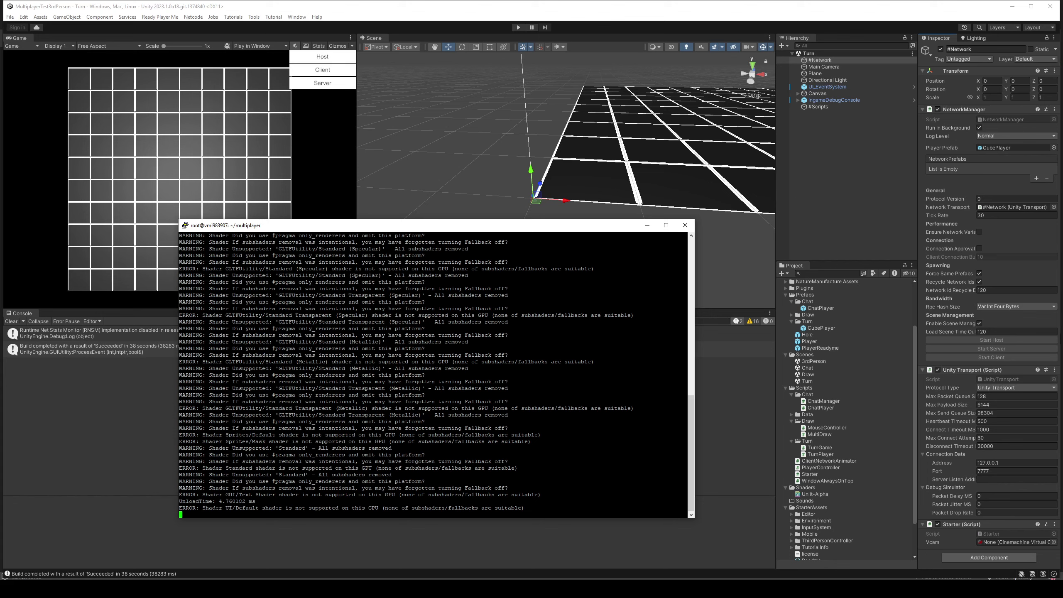
- Scroll through the server's shader warning output, then stop it with Ctrl+C
scroll(433, 375, up, 20)
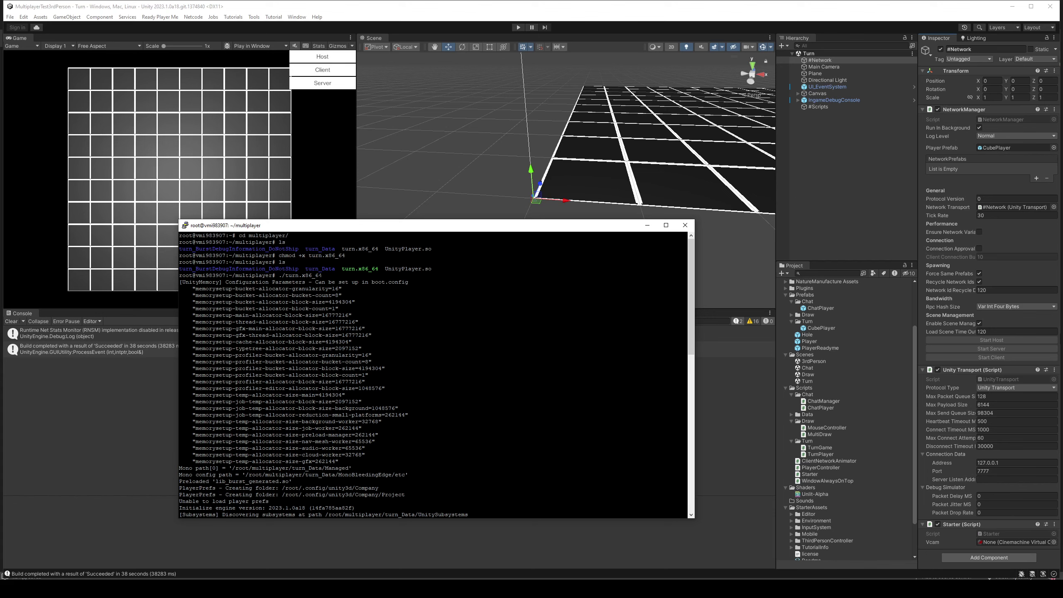
scroll(433, 375, down, 7)
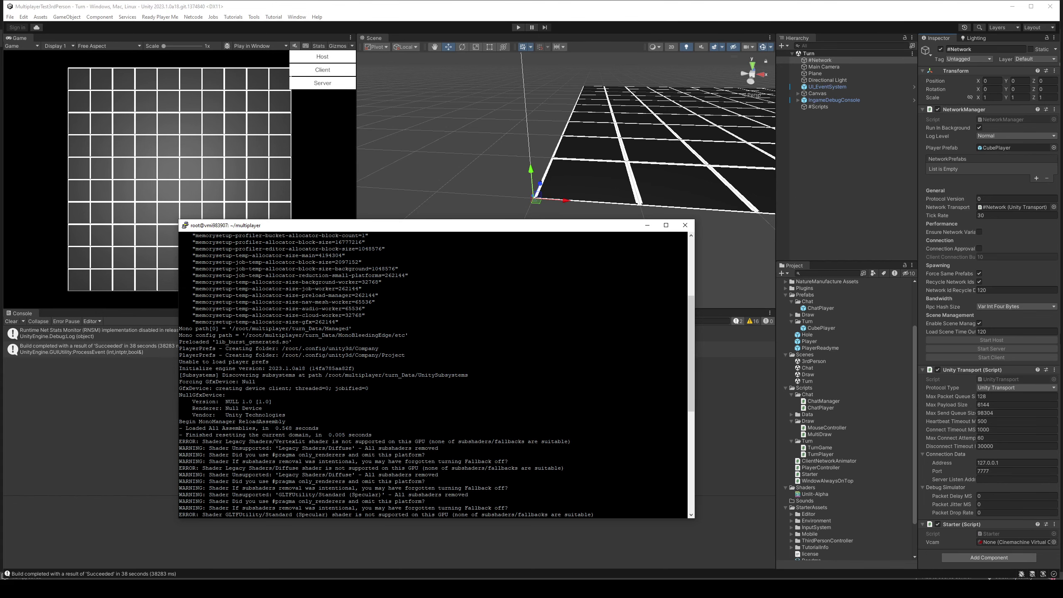
scroll(433, 375, down, 7)
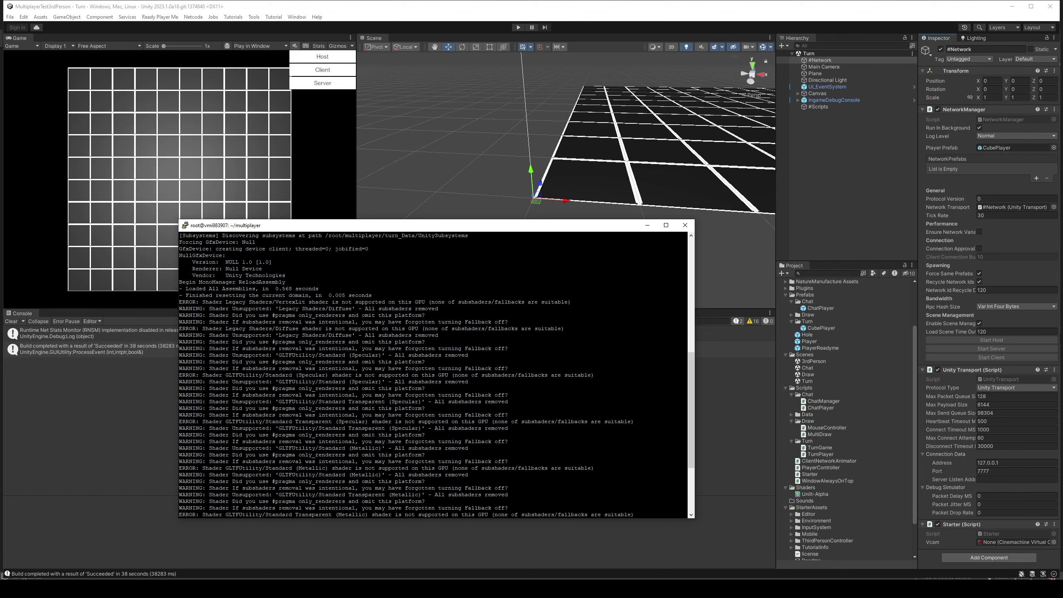
scroll(433, 375, down, 6)
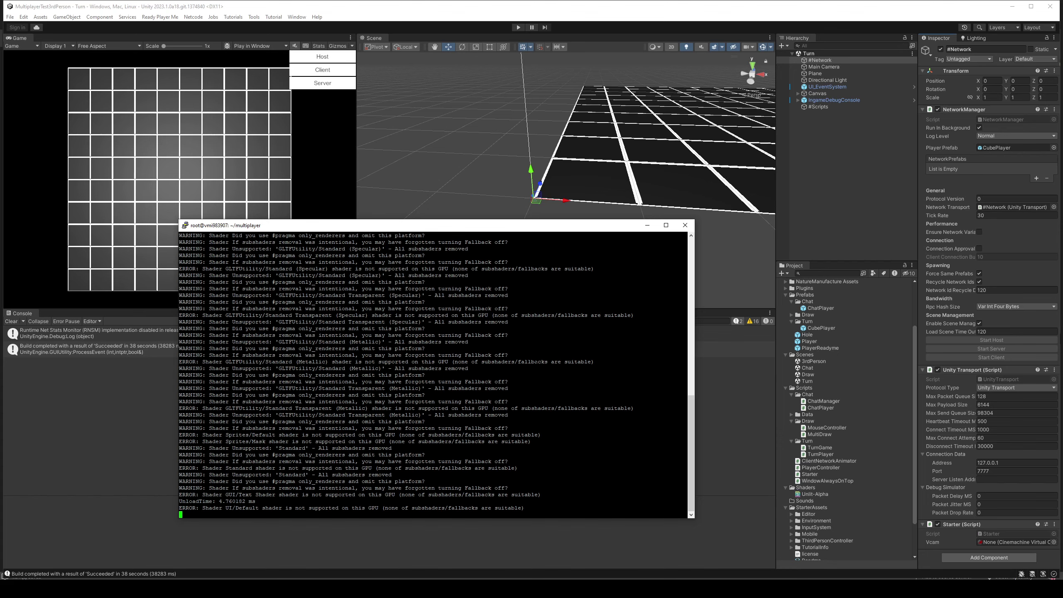
key(ctrl+c)
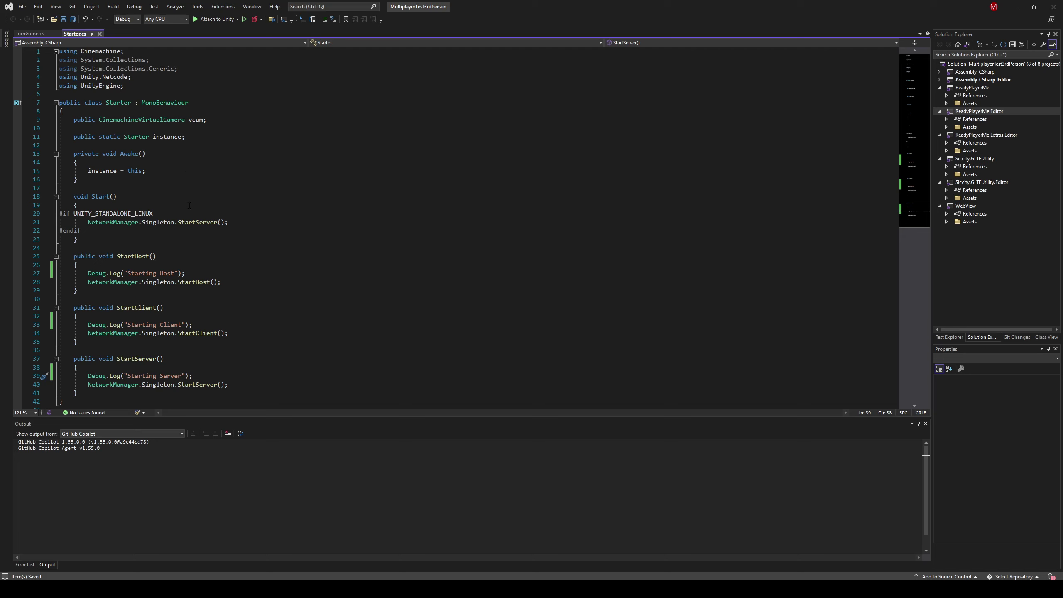
- Add Debug.Log("Starter Start") at the top of Start() and save Starter.cs
click(235, 205)
key(Return)
text(deb)
key(Tab)
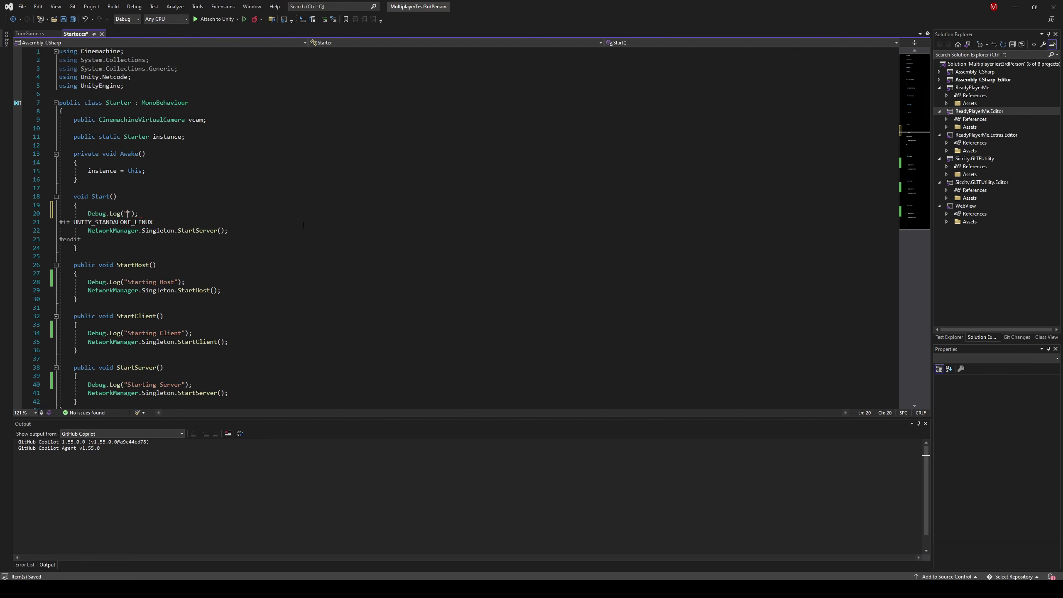
key(Tab)
key(ctrl+s)
- Replace the UNITY_STANDALONE_LINUX define with UNITY_SERVER and save
double_click(118, 223)
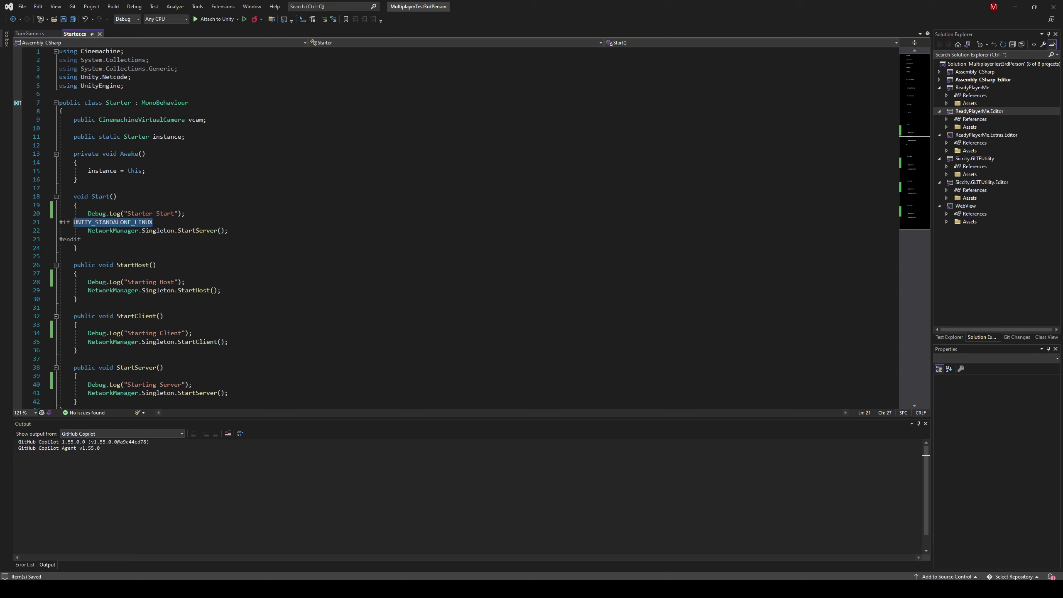
key(alt+Tab)
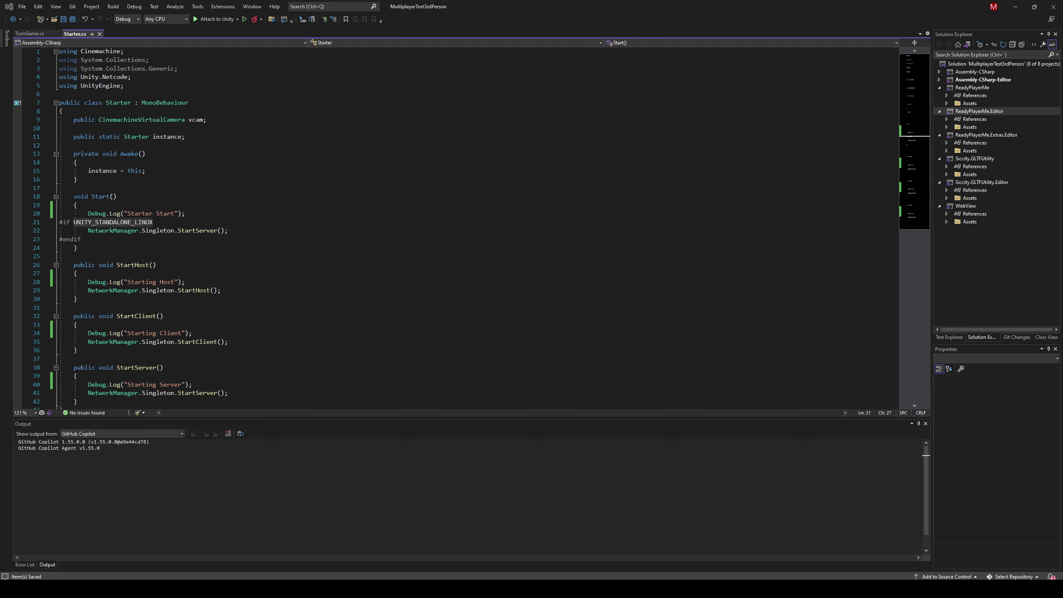
double_click(143, 222)
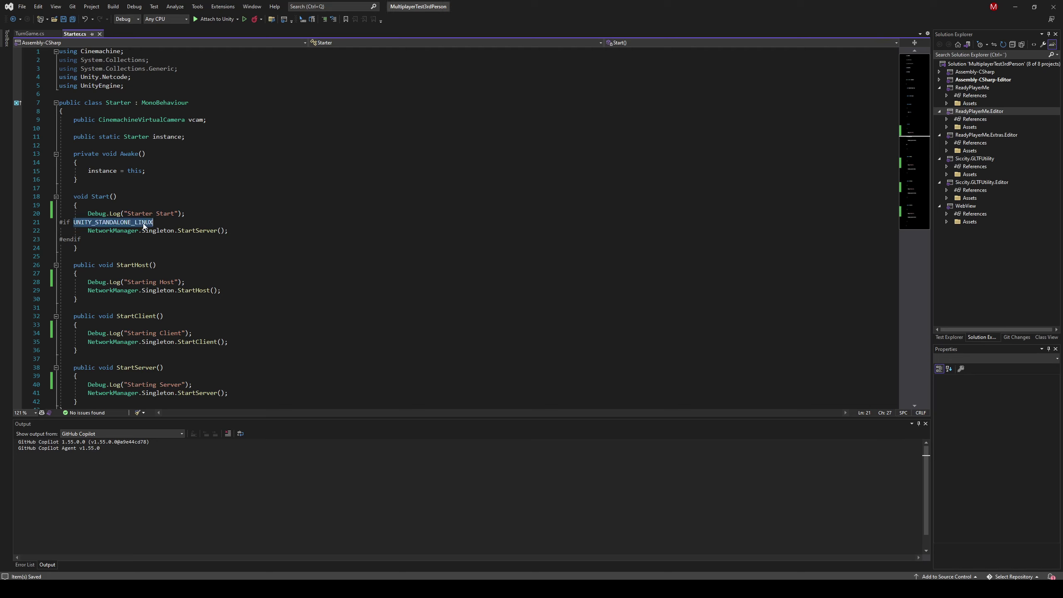
text(UNITY_SERVER)
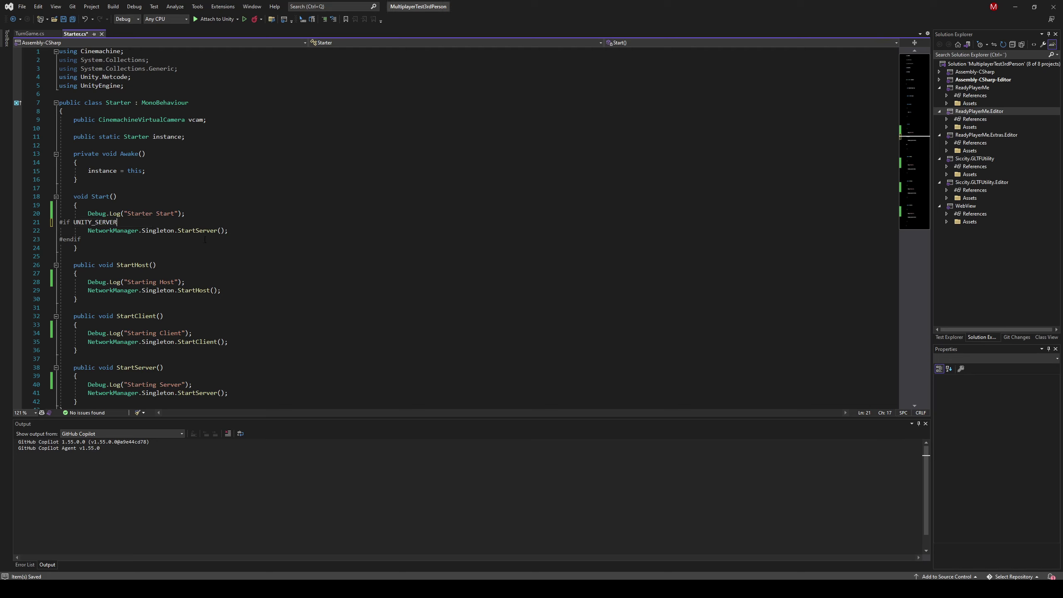
key(ctrl+s)
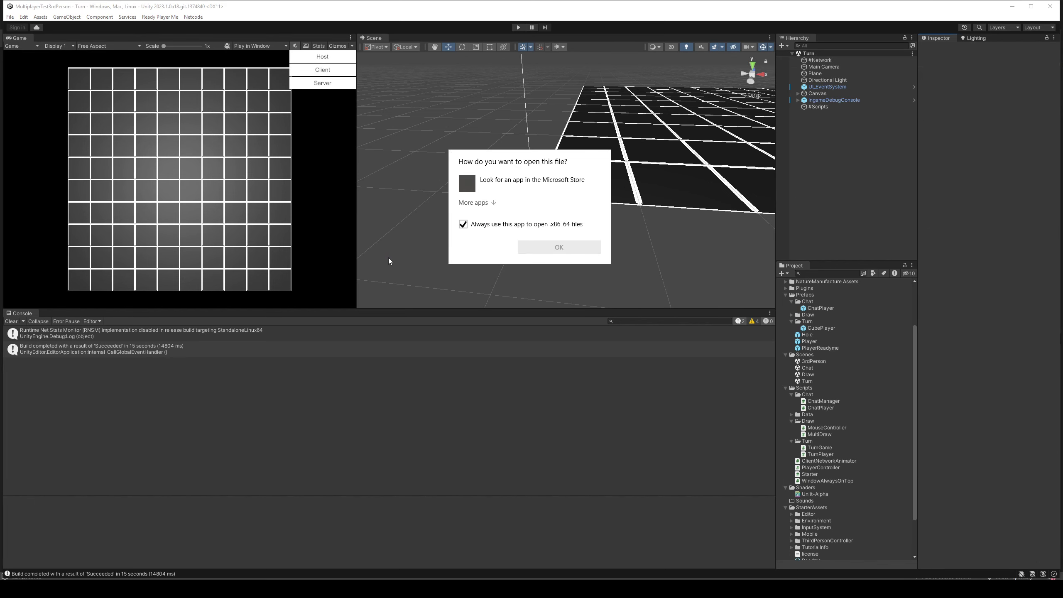
- Dismiss the .x86_64 file-opening prompt and return to the server terminal
click(388, 261)
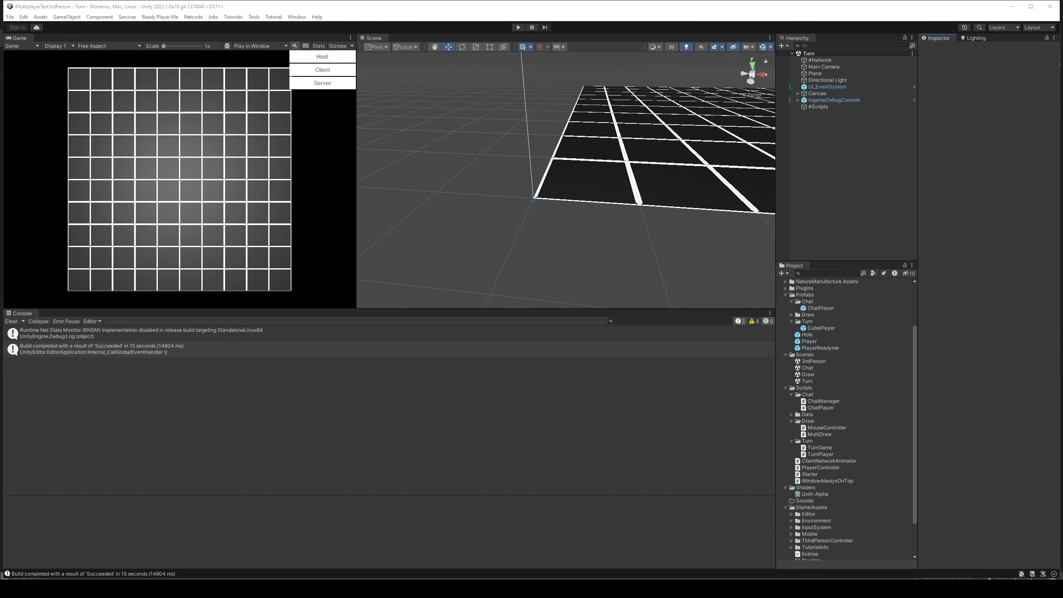
key(alt+Tab)
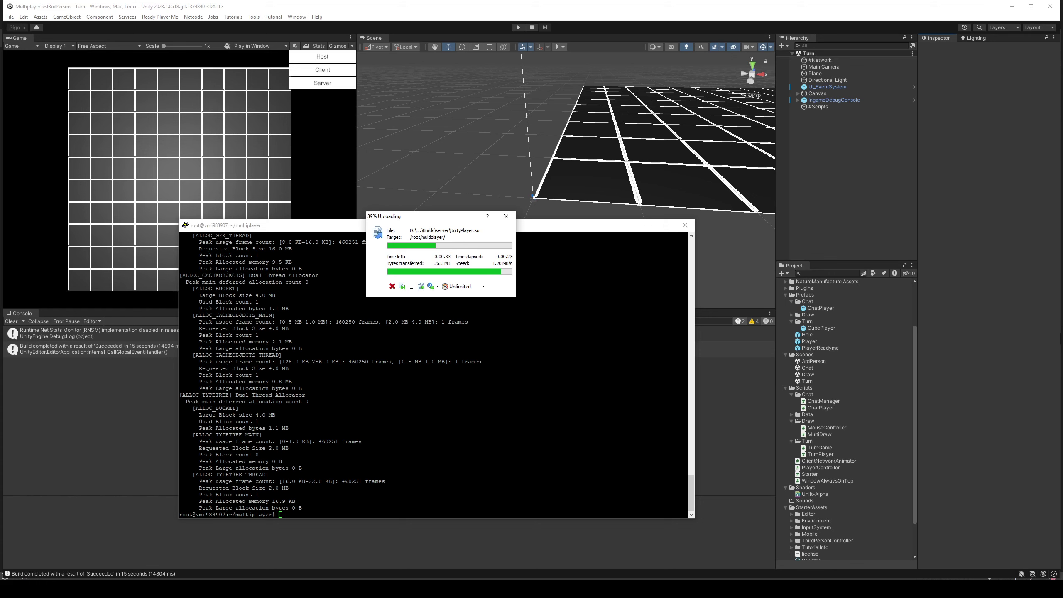
- While the upload runs, search Windows for linux and wsl apps
key(super)
text(linu)
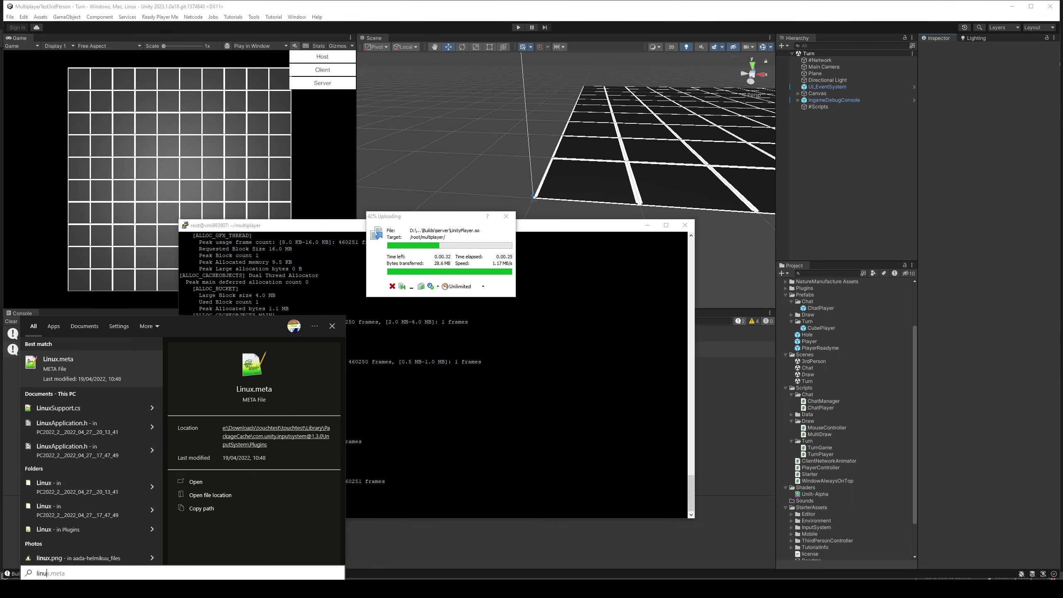
text(x)
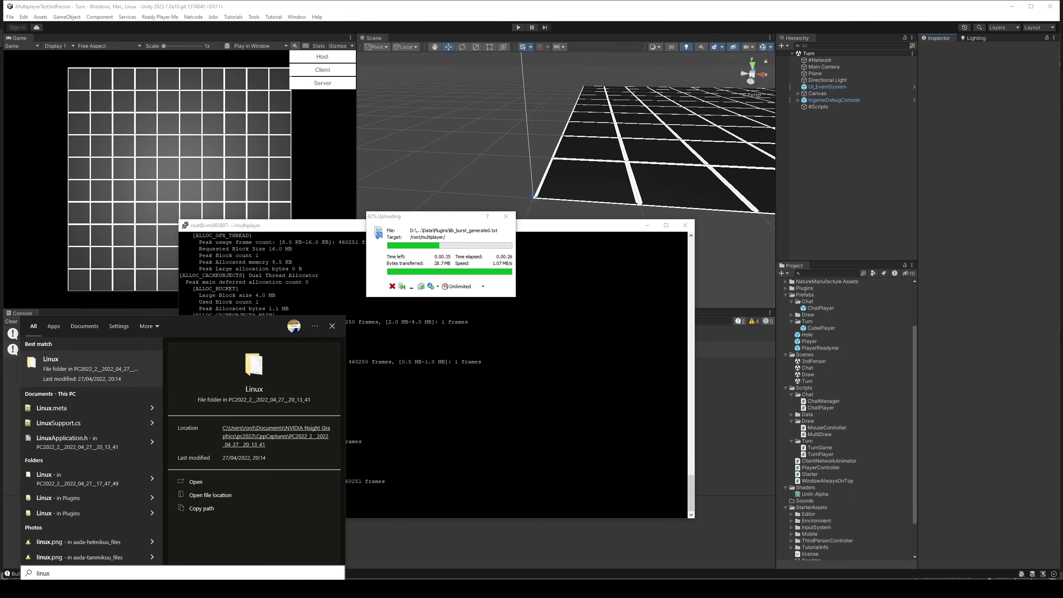
key(Escape)
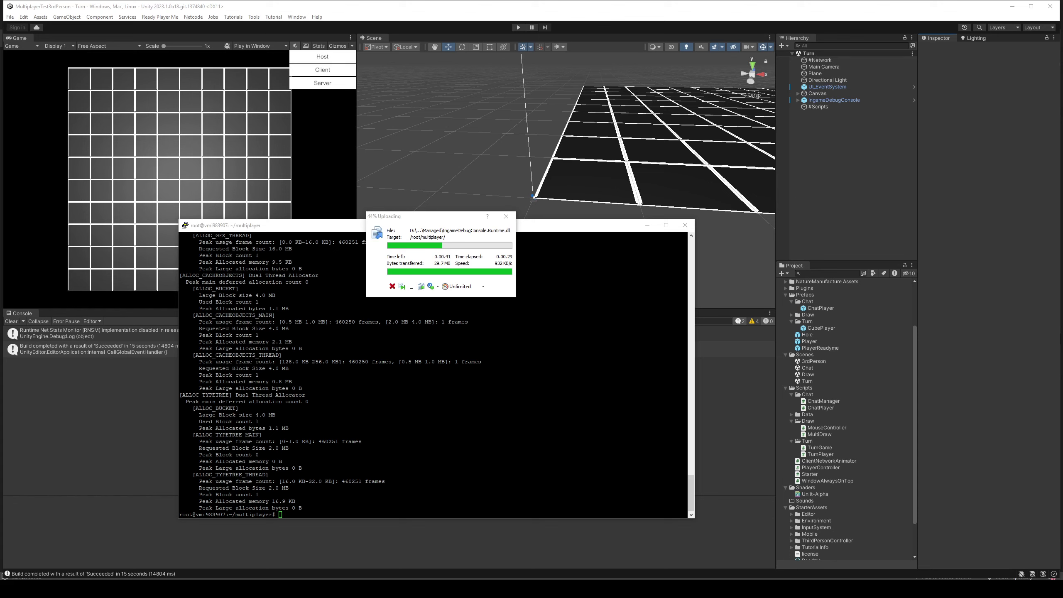
key(super)
text(wsl)
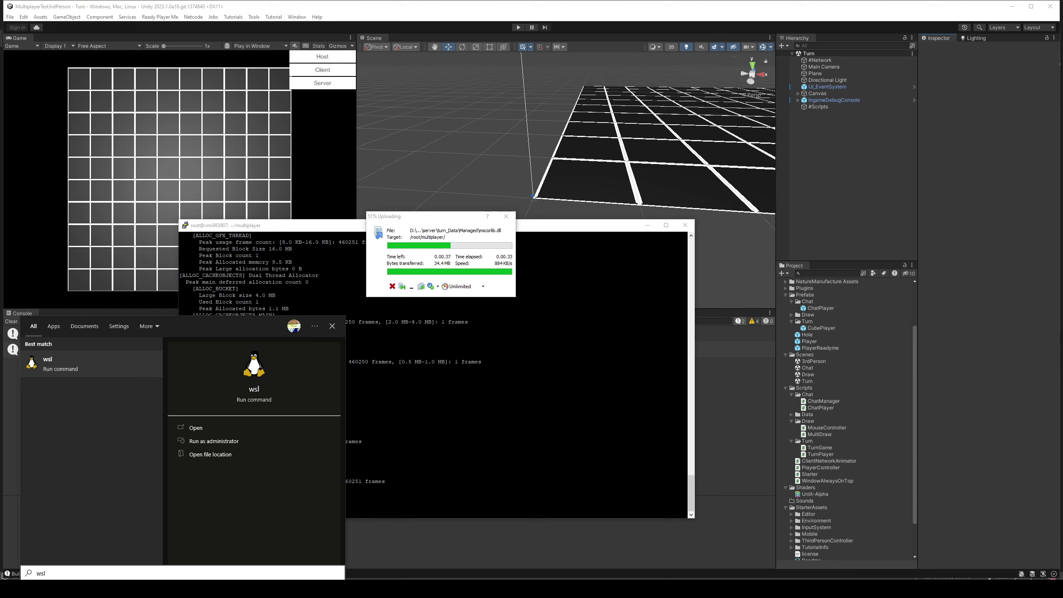
key(Escape)
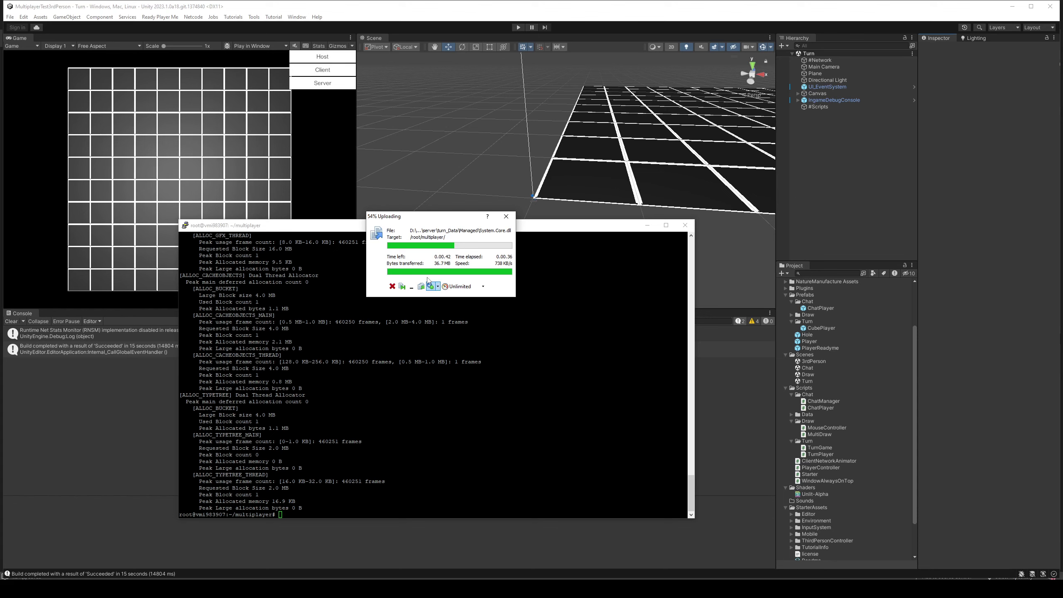
- Reposition the upload progress window, search for ubuntu, and return to the Unity editor
drag(398, 216, 467, 173)
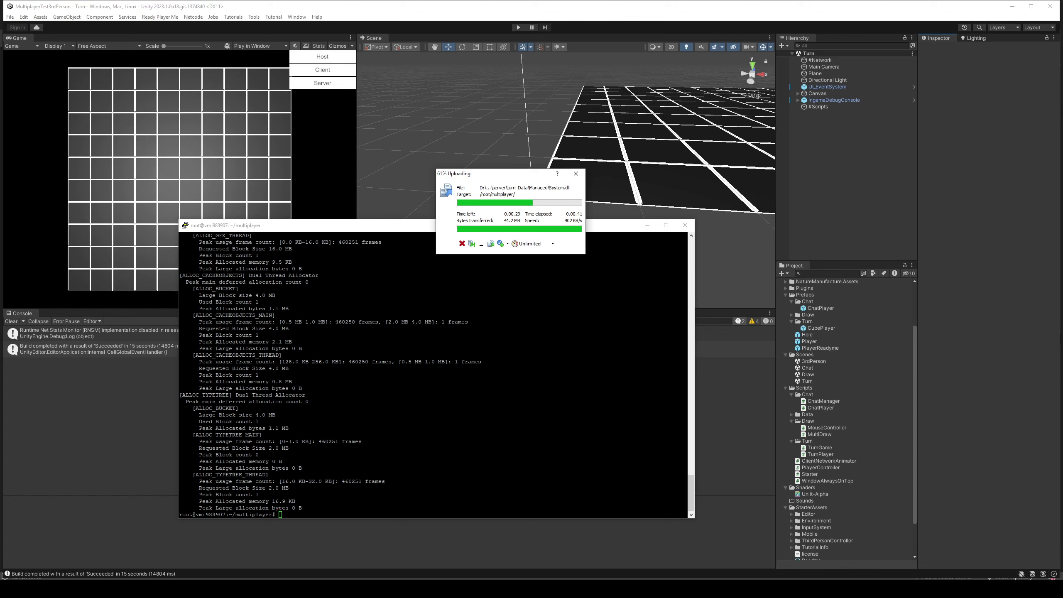
key(super)
text(ubu)
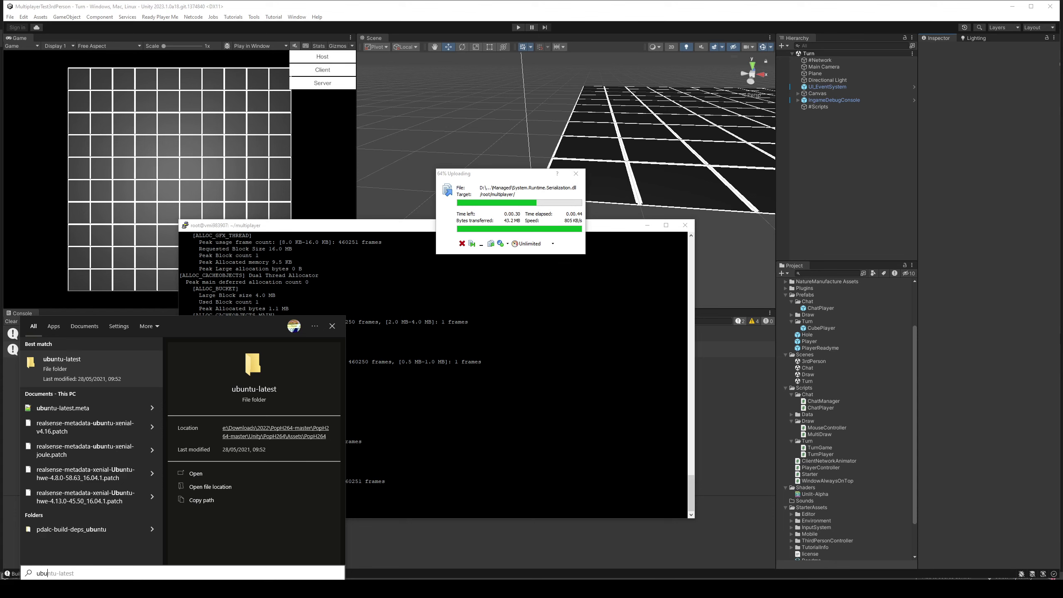
key(Escape)
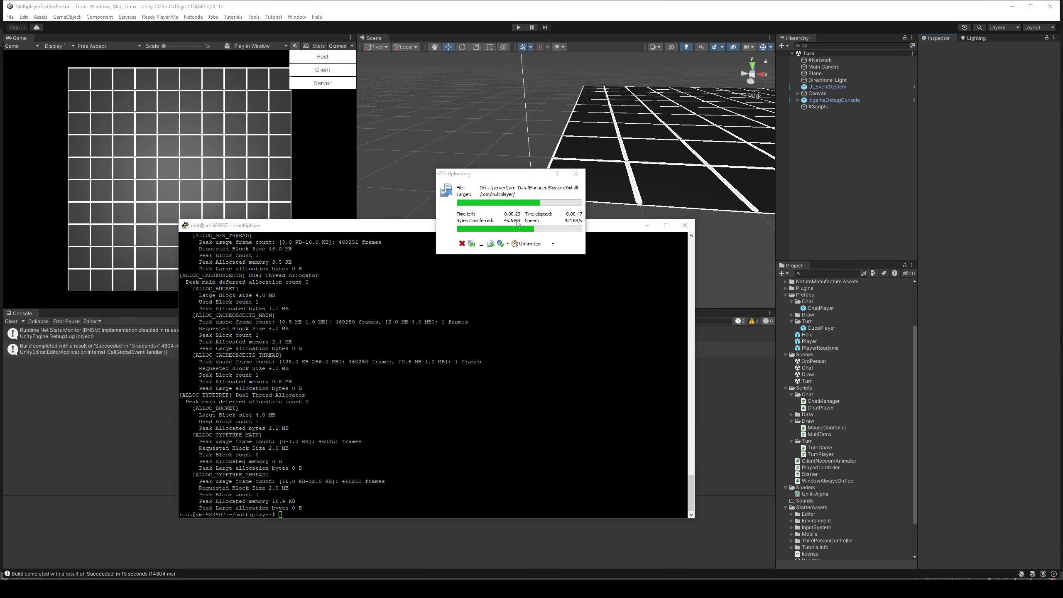
drag(508, 180, 443, 120)
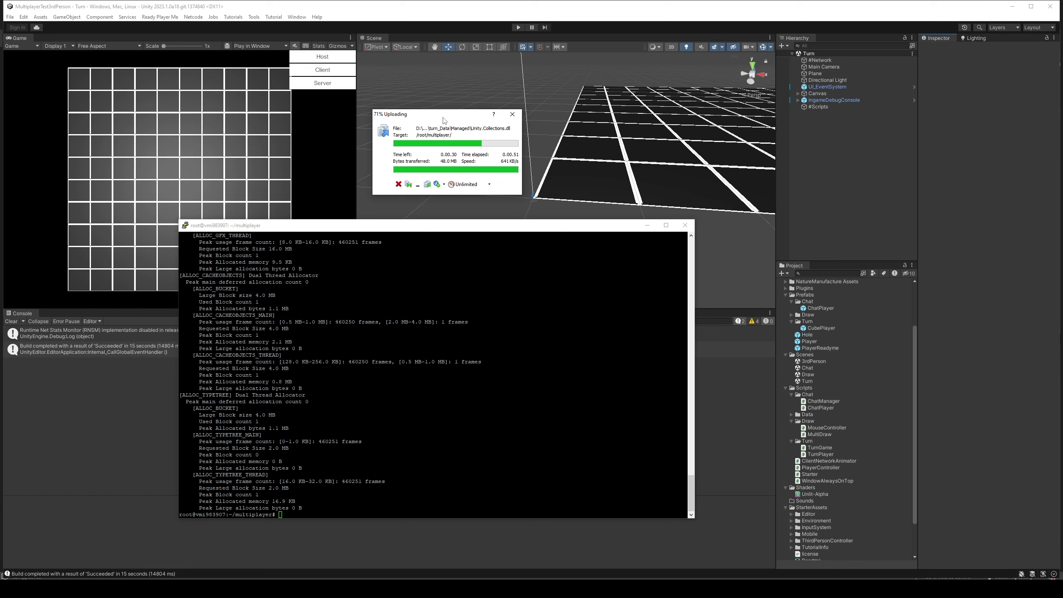
click(236, 565)
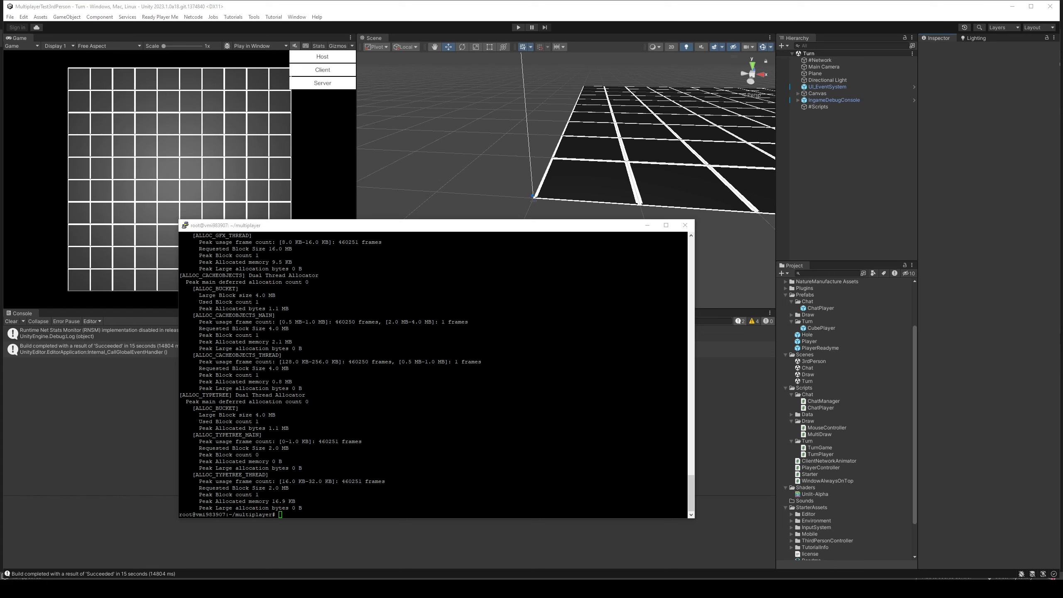
- On the VPS, make turn.x86_64 executable with chmod +x, list the files, and launch the rebuilt server
click(336, 227)
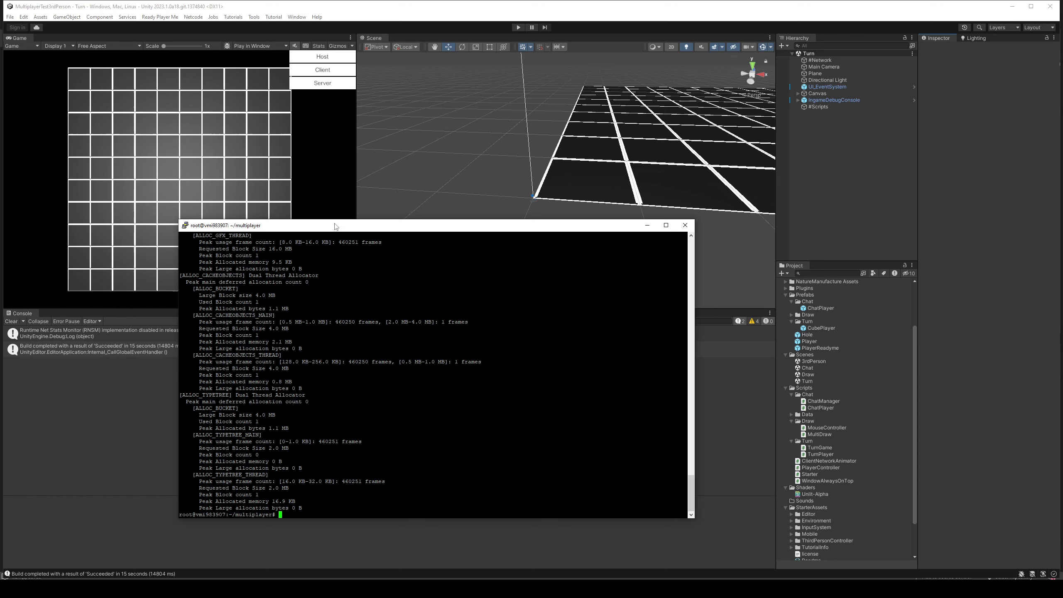
click(435, 514)
text(lschmod +x turn.x86_64)
key(Return)
text(ls)
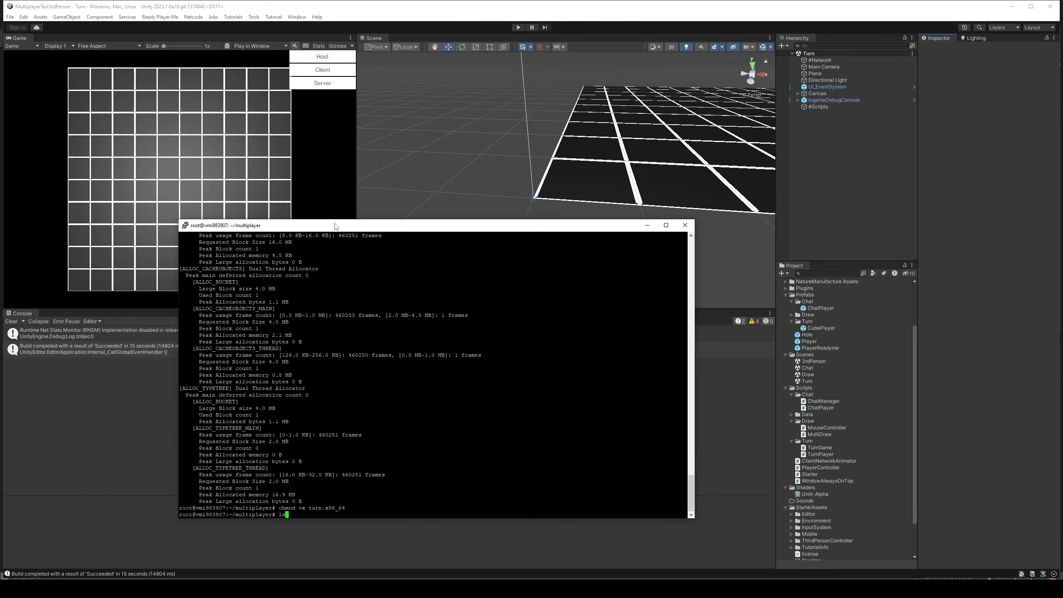
key(Up)
key(Down)
key(Return)
text(./turn.x86_64)
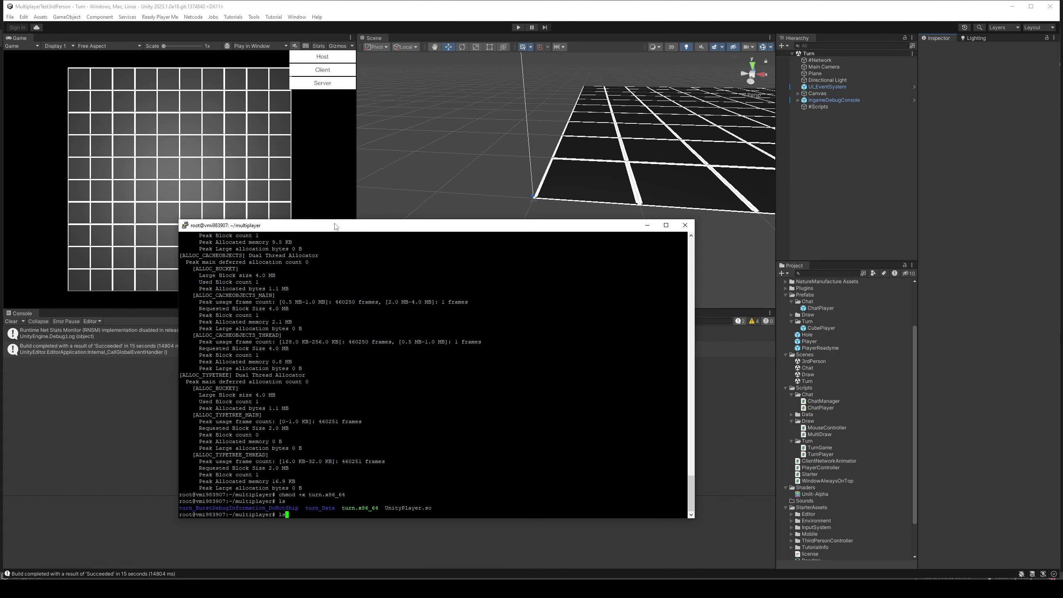
key(Return)
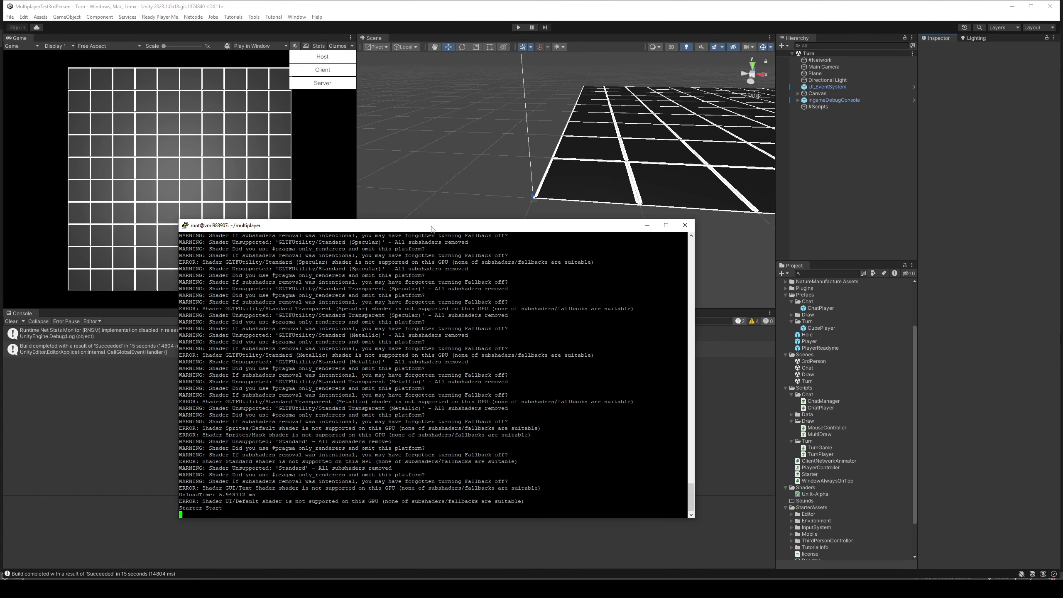
- Stop the running Unity server with Ctrl+C and return to Starter.cs in Visual Studio
drag(431, 229, 429, 212)
key(ctrl+c)
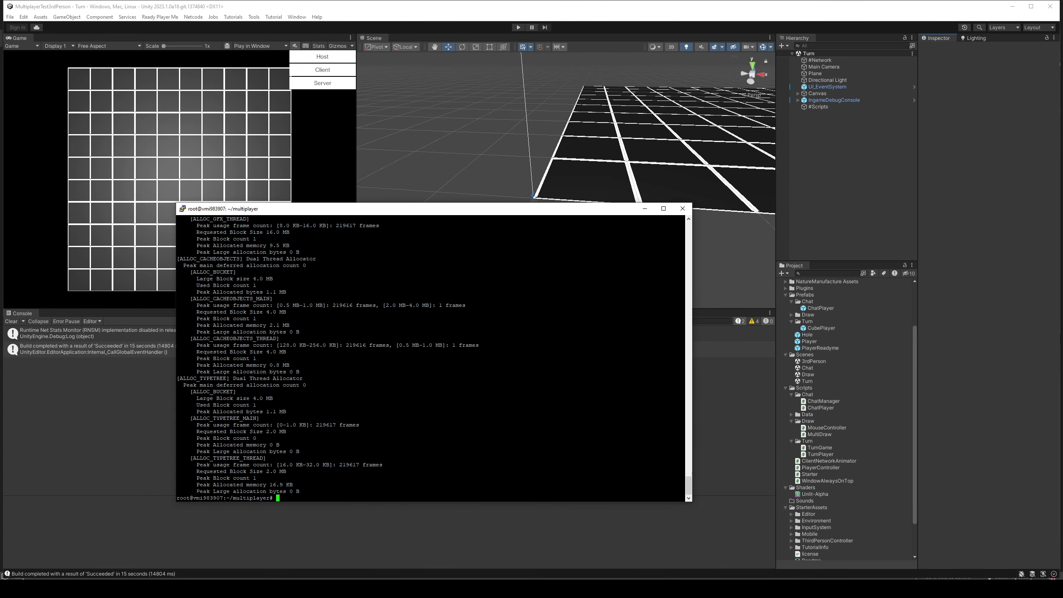
key(alt+Tab)
click(266, 248)
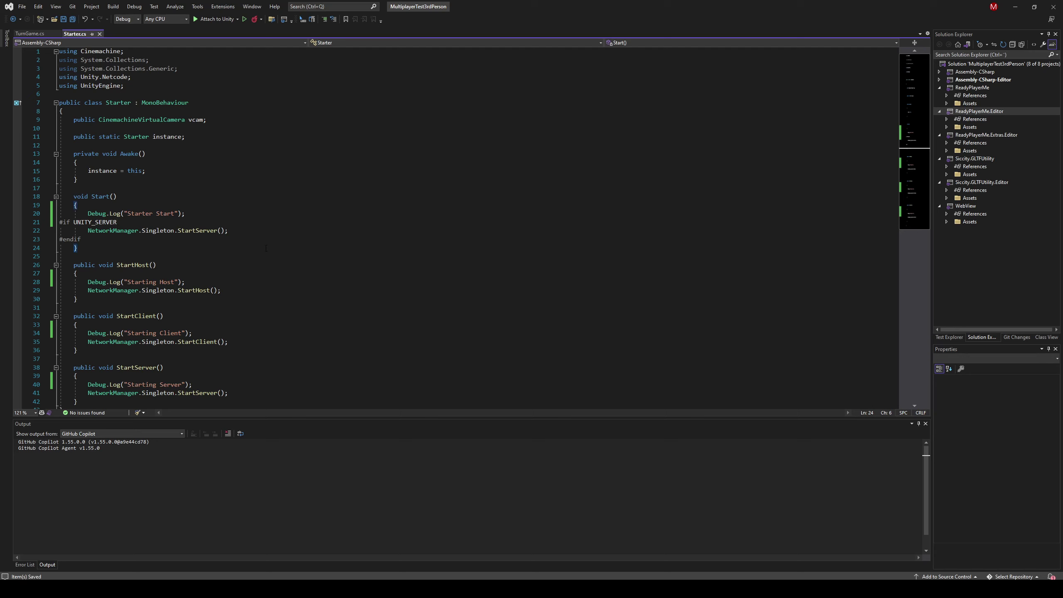
- Replace '#if UNITY_SERVER' with '#if !UNITY_EDITOR && !UNITY_STANDALONE' in Start()
click(189, 222)
key(Left)
key(Left)
key(Left)
key(shift+End)
text(!UNITY)
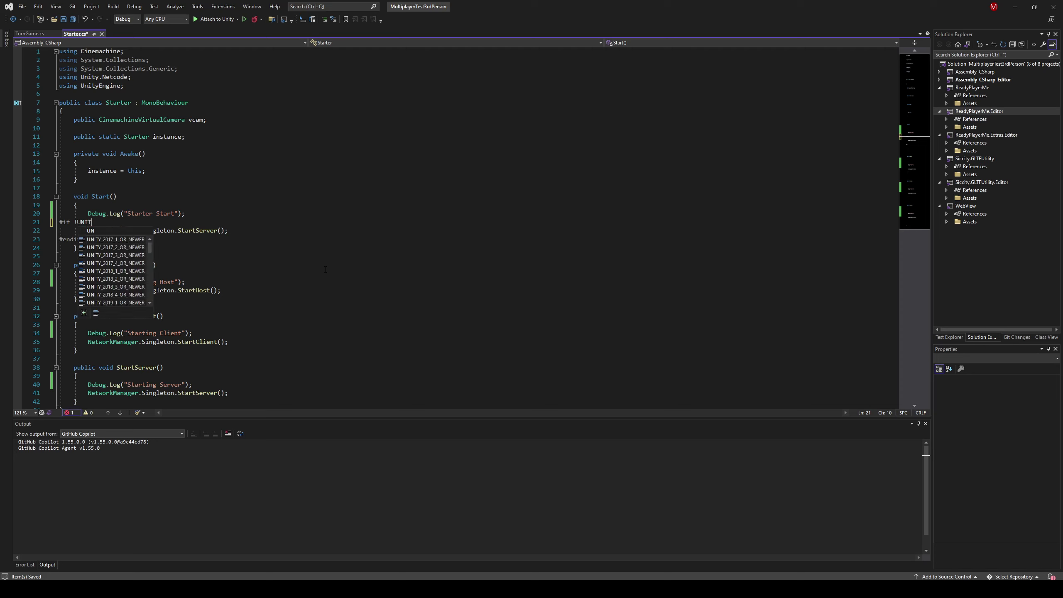
text(_EDITOR )
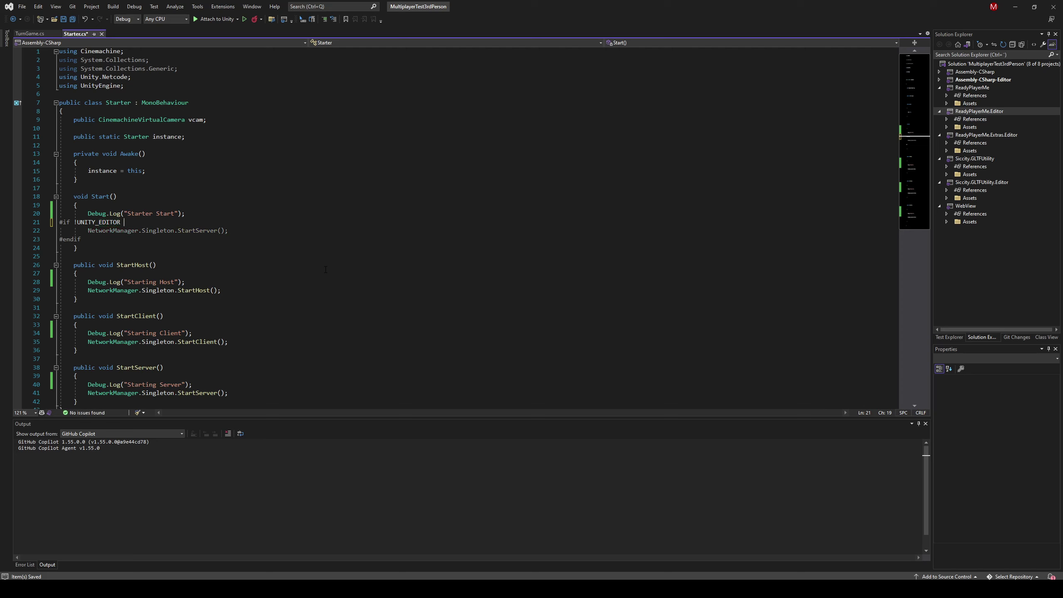
text(&& !U)
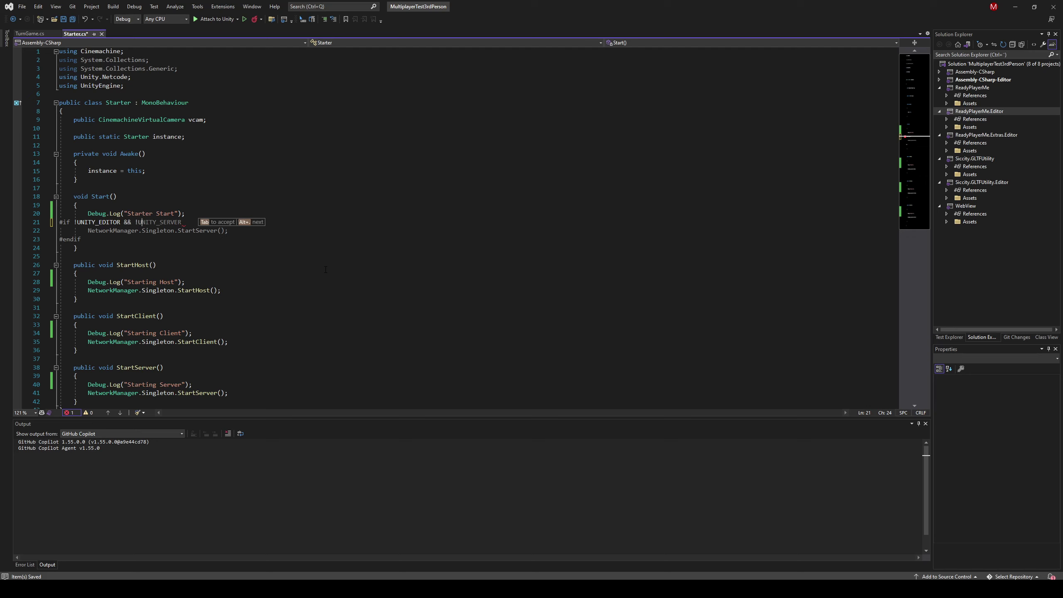
text(NITY_W)
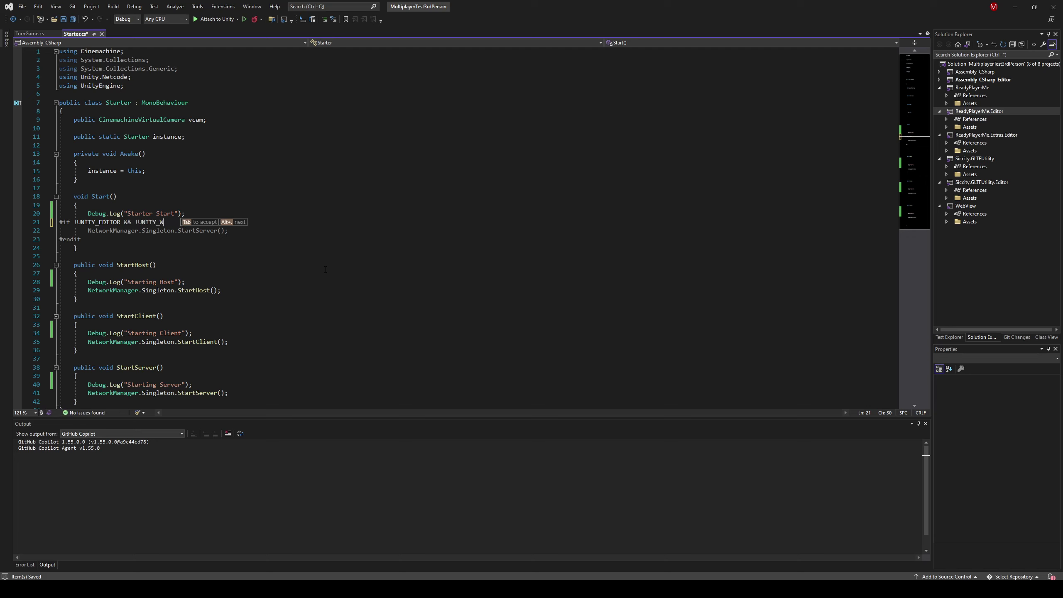
text(OM)
key(BackSpace)
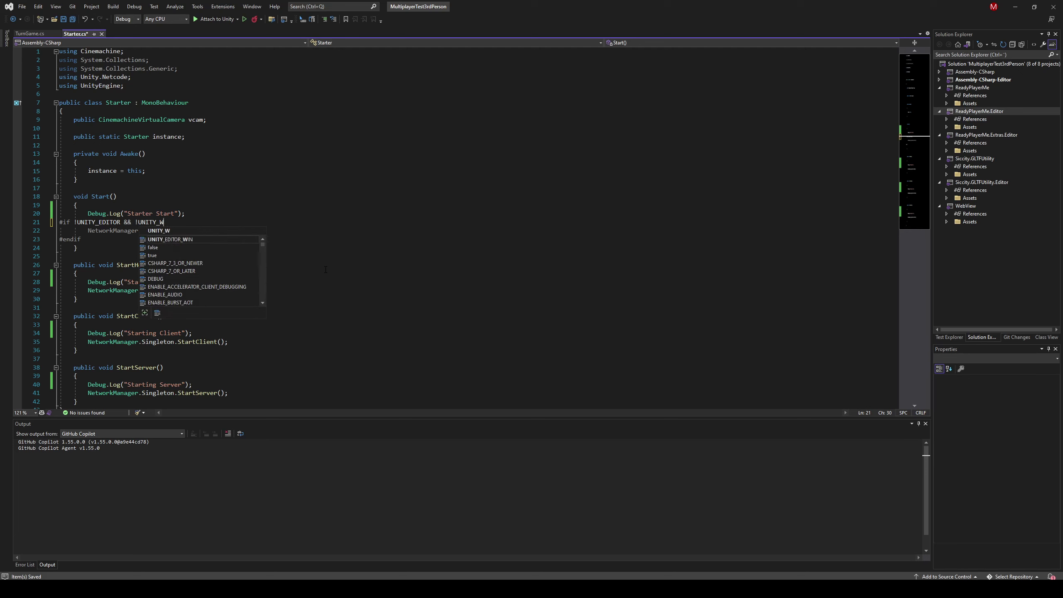
key(BackSpace)
text(S)
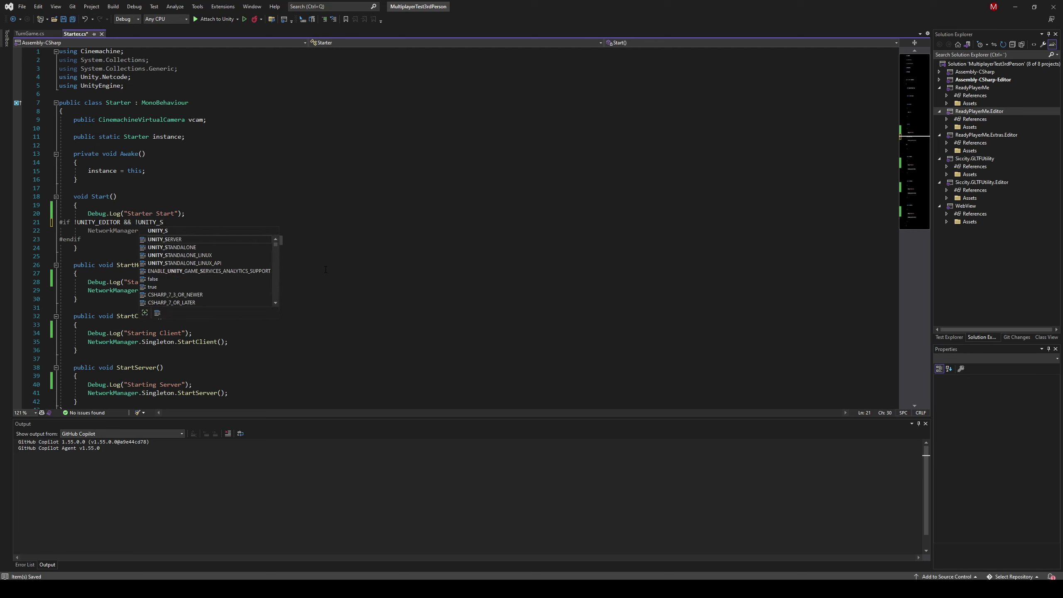
key(Down)
key(Tab)
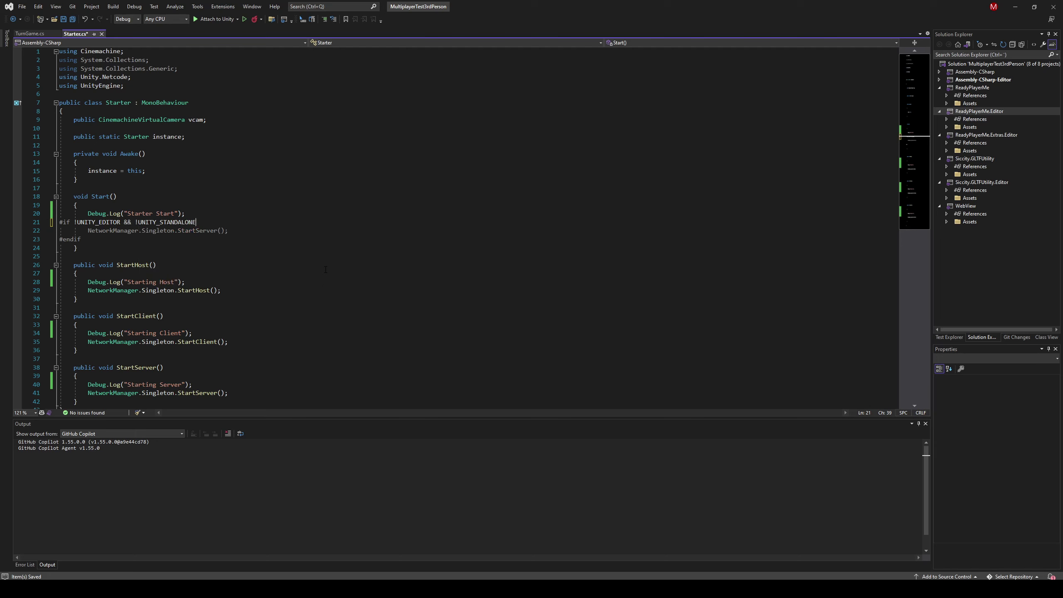
text(_)
text(WIN)
key(BackSpace)
key(BackSpace)
key(BackSpace)
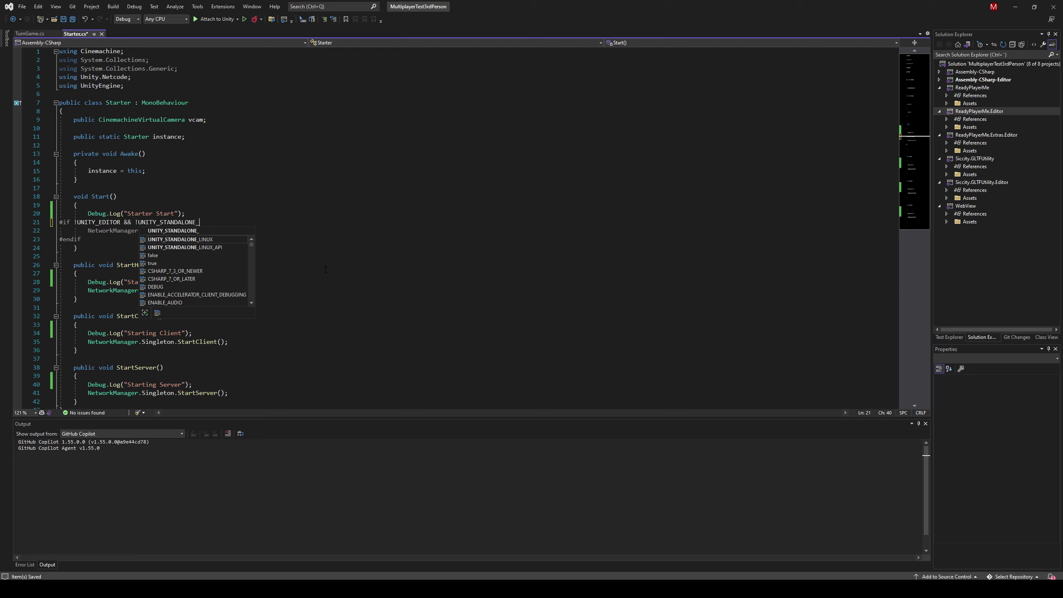
key(BackSpace)
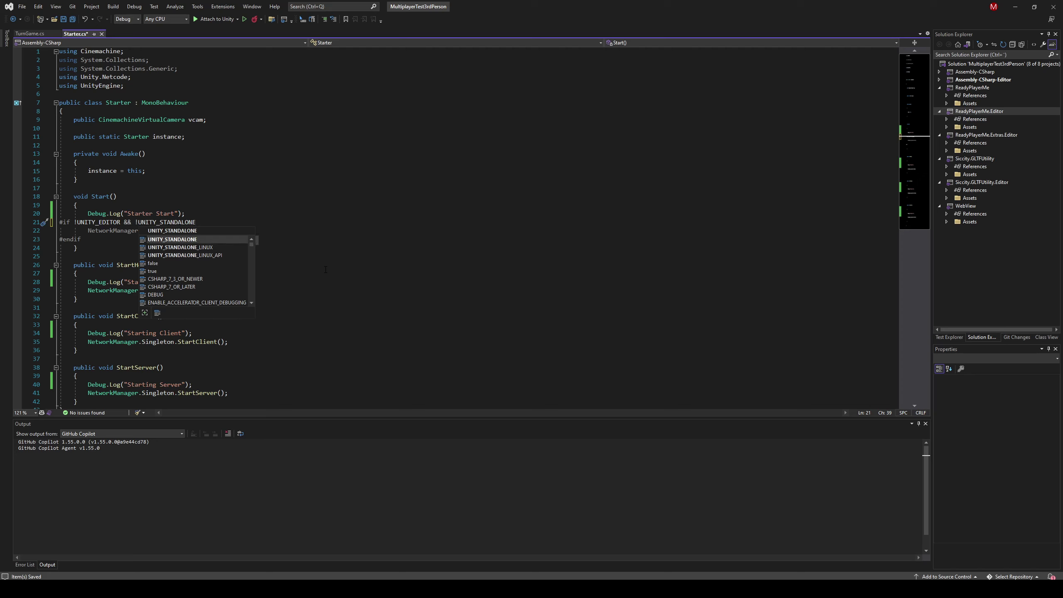
key(Up)
key(Down)
key(Down)
key(Down)
key(Up)
key(Up)
key(Up)
key(Escape)
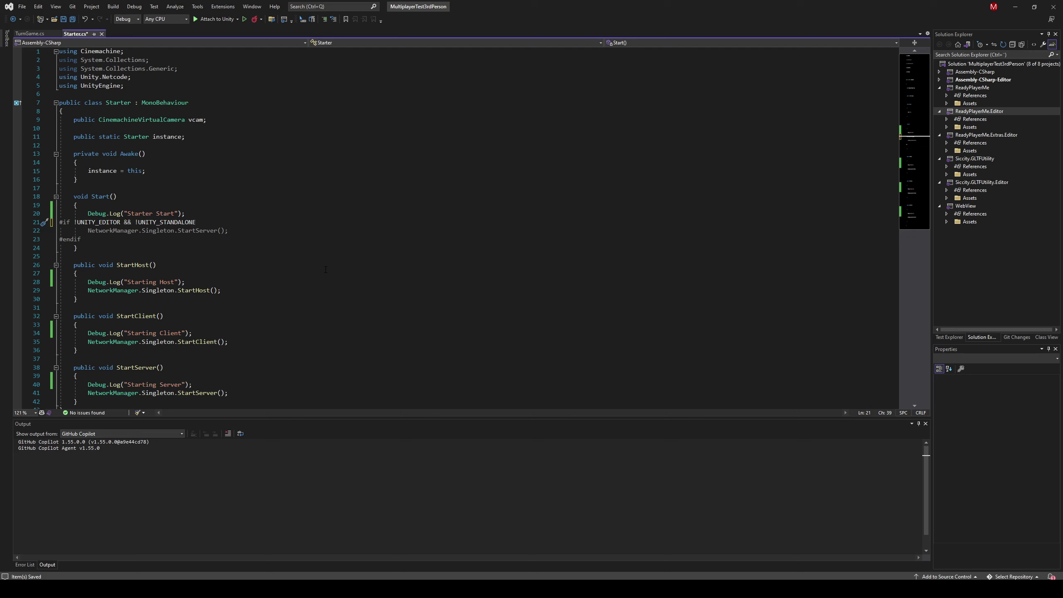
- Save Starter.cs and let Unity recompile the scripts
double_click(192, 222)
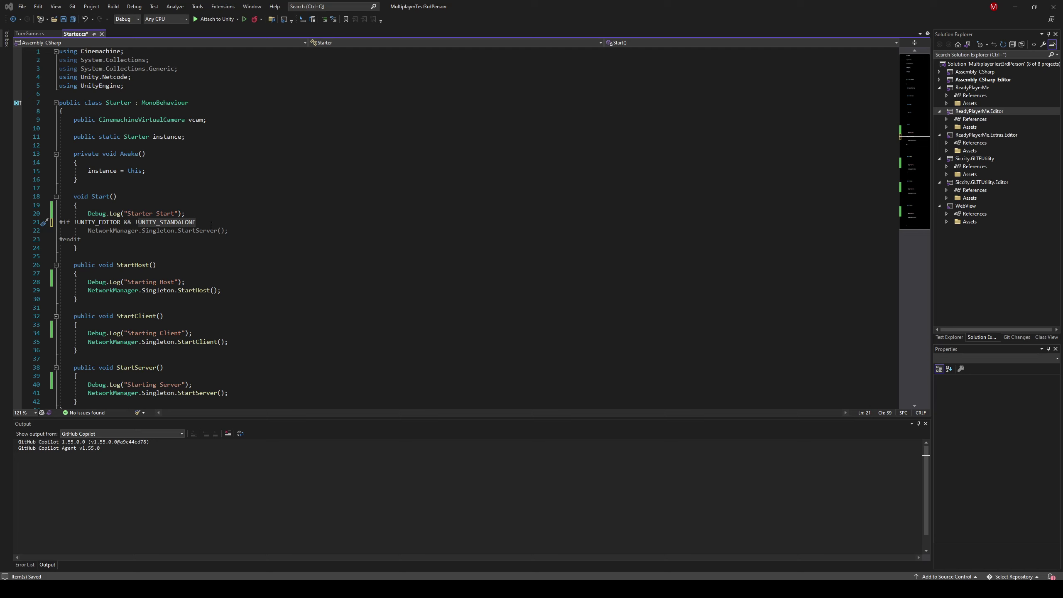
key(ctrl+s)
key(alt+Tab)
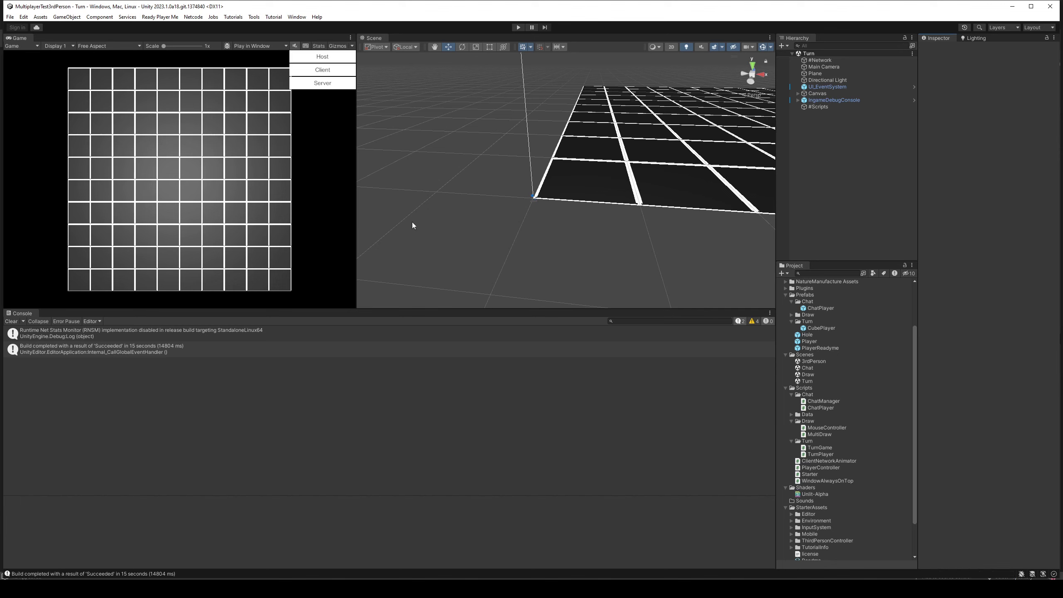
key(alt+Tab)
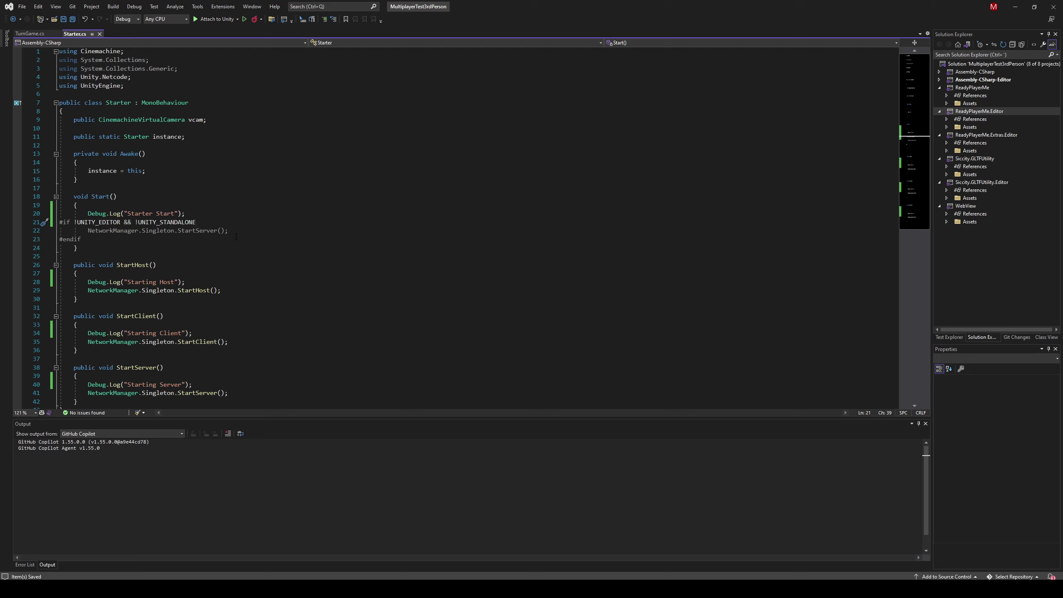
- Add an #else branch after StartServer containing an empty Debug.Log call from the dbl snippet
click(264, 232)
key(Return)
text(#el)
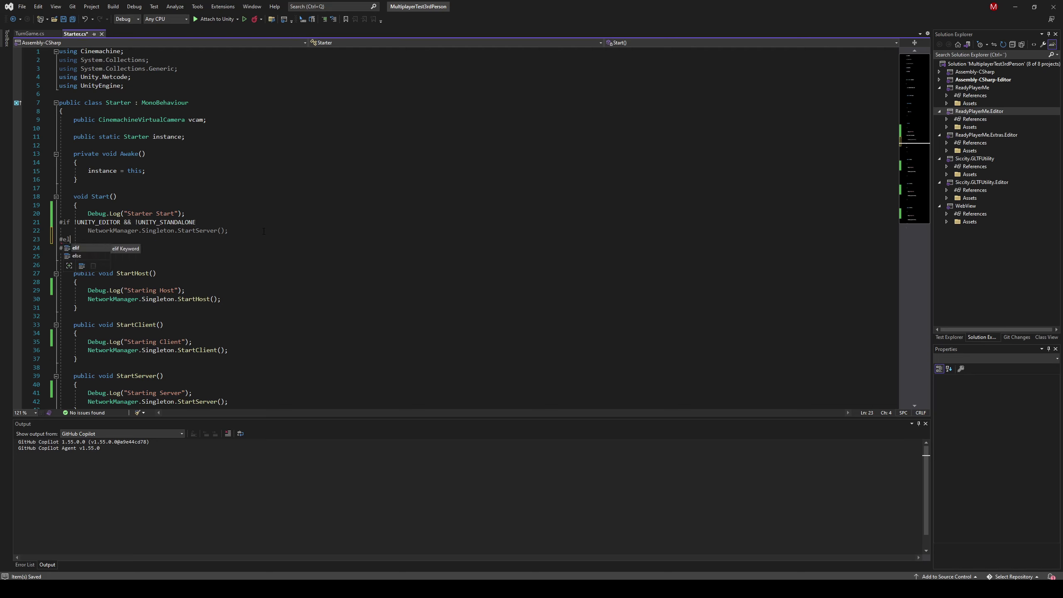
text(se)
key(Return)
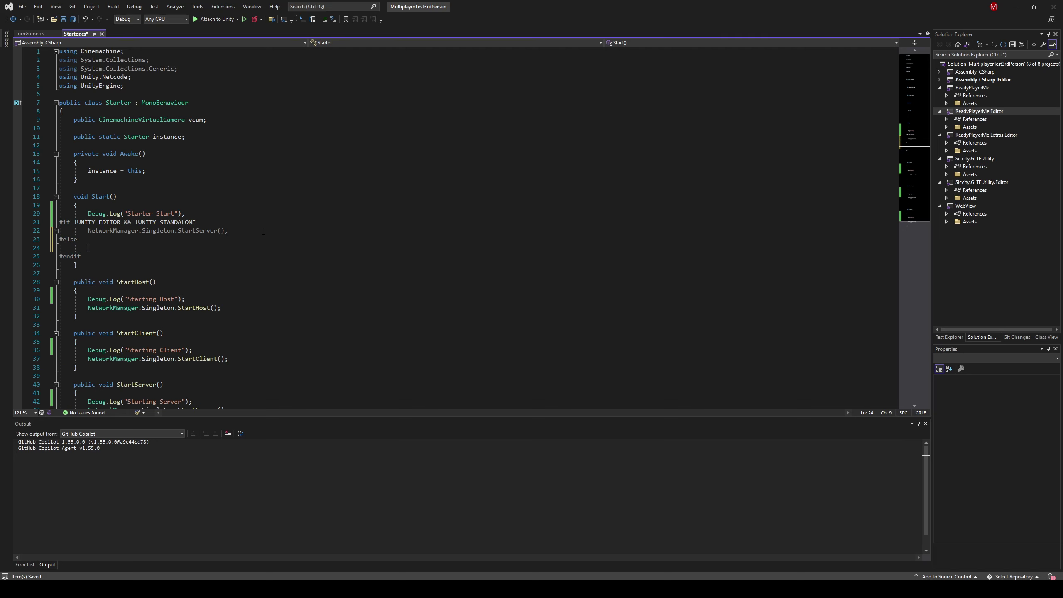
text(dbl)
key(Tab)
key(Tab)
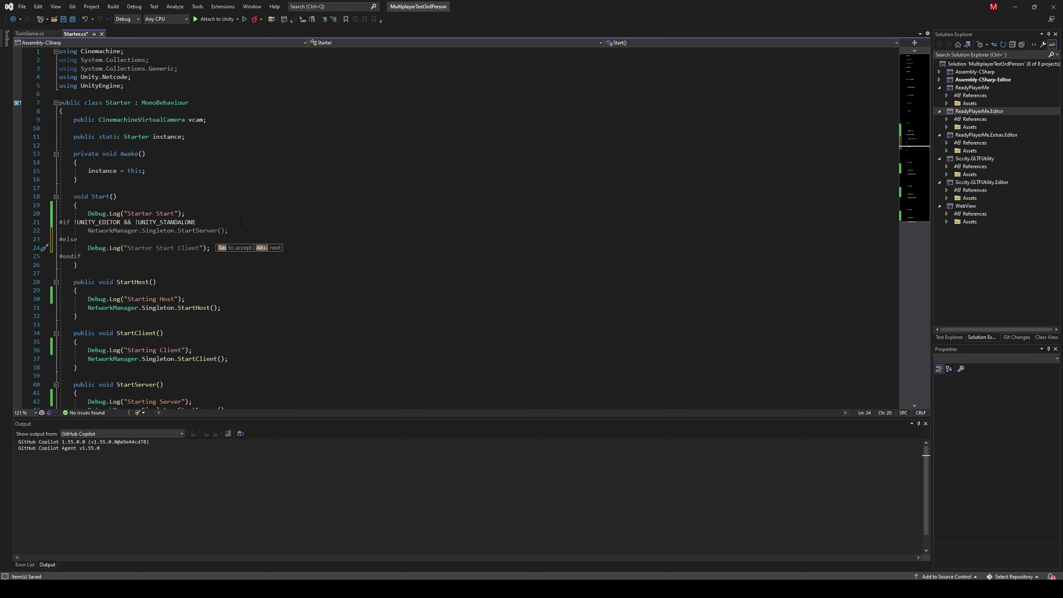
text(here)
key(BackSpace)
key(BackSpace)
key(BackSpace)
key(BackSpace)
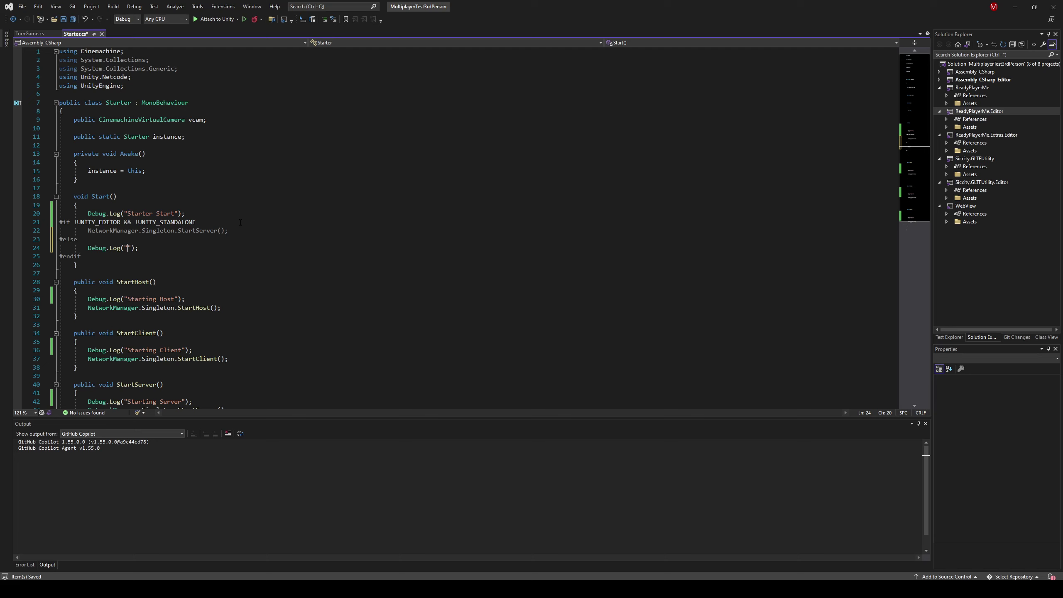
key(Escape)
- Make the log message 'Failed: !UNITY_EDITOR && !UNITY_STANDALONE' and save Starter.cs
drag(196, 221, 73, 221)
key(ctrl+c)
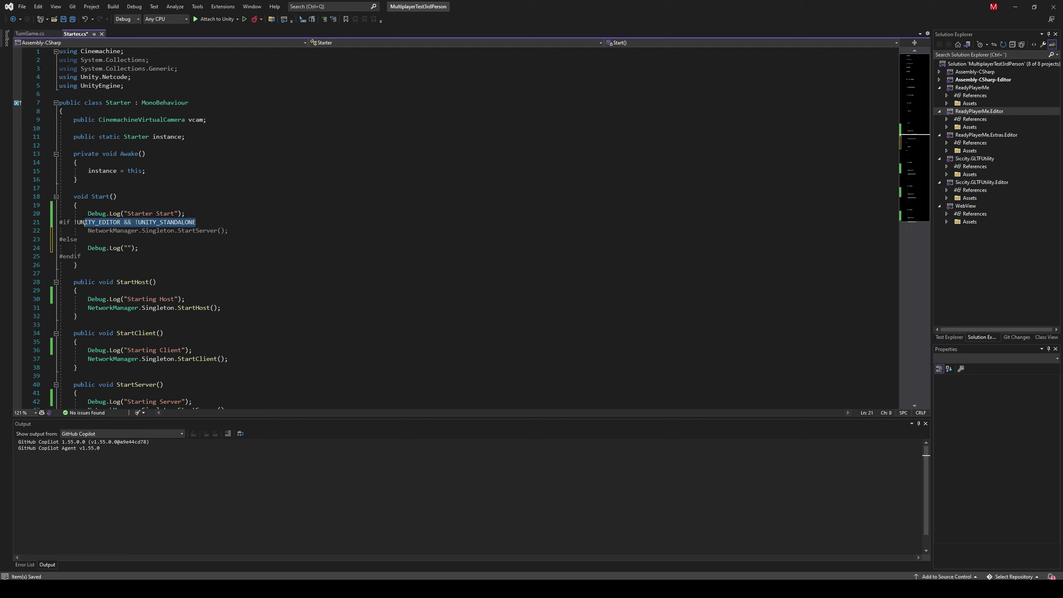
click(128, 248)
text(Failed)
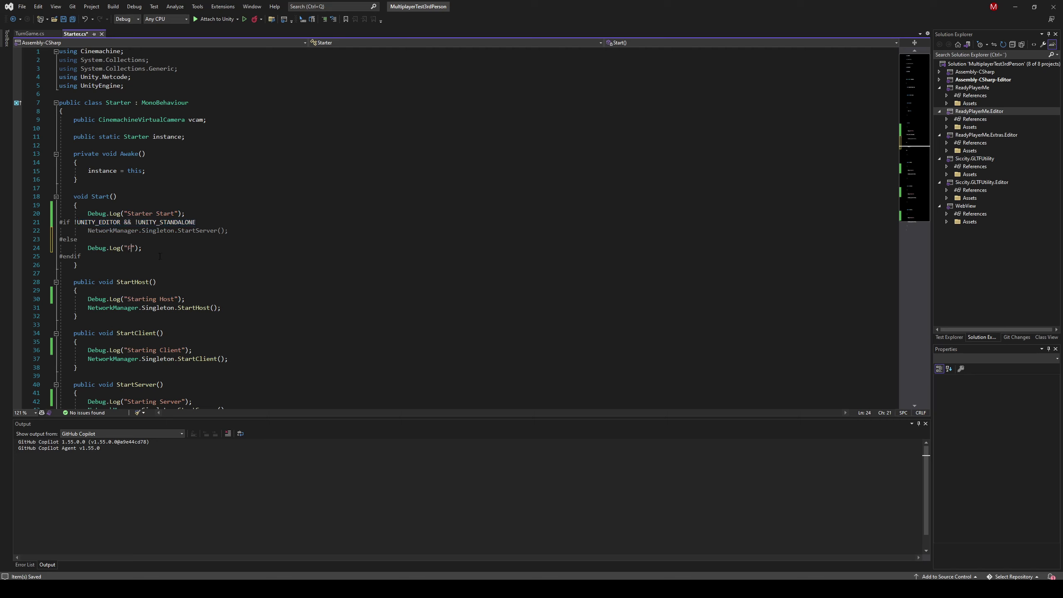
text(:)
key(ctrl+v)
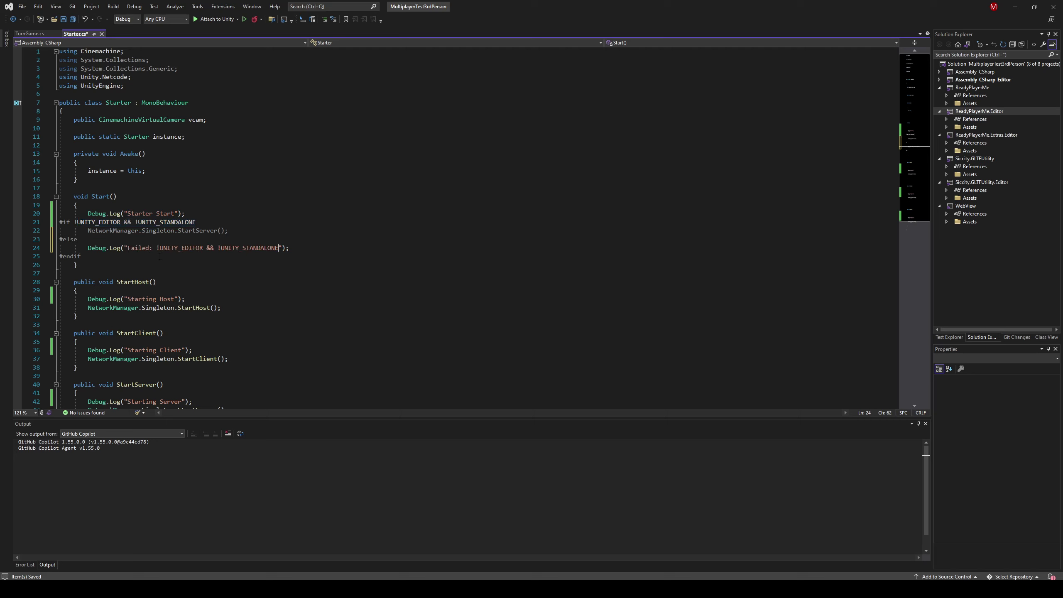
key(ctrl+s)
click(294, 237)
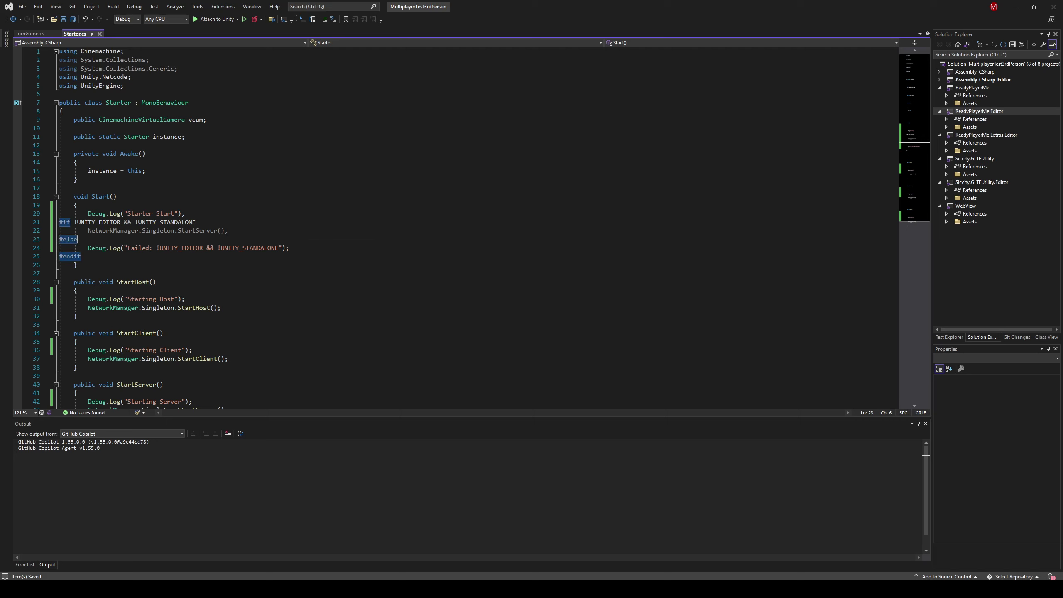
key(alt+Tab)
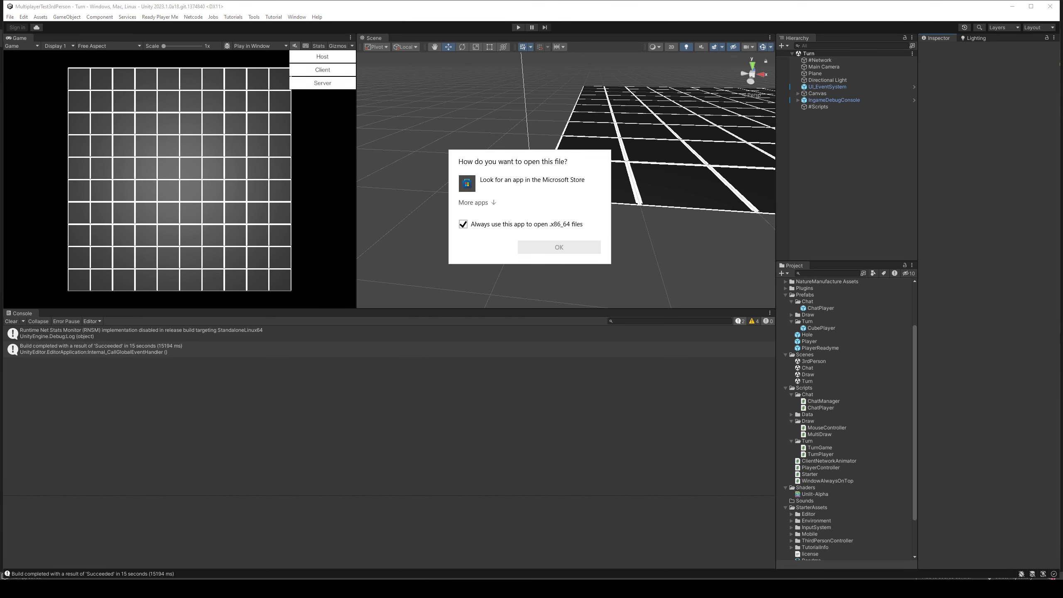
- Close the Windows 'How do you want to open this file?' prompt for the .x86_64 build
key(Escape)
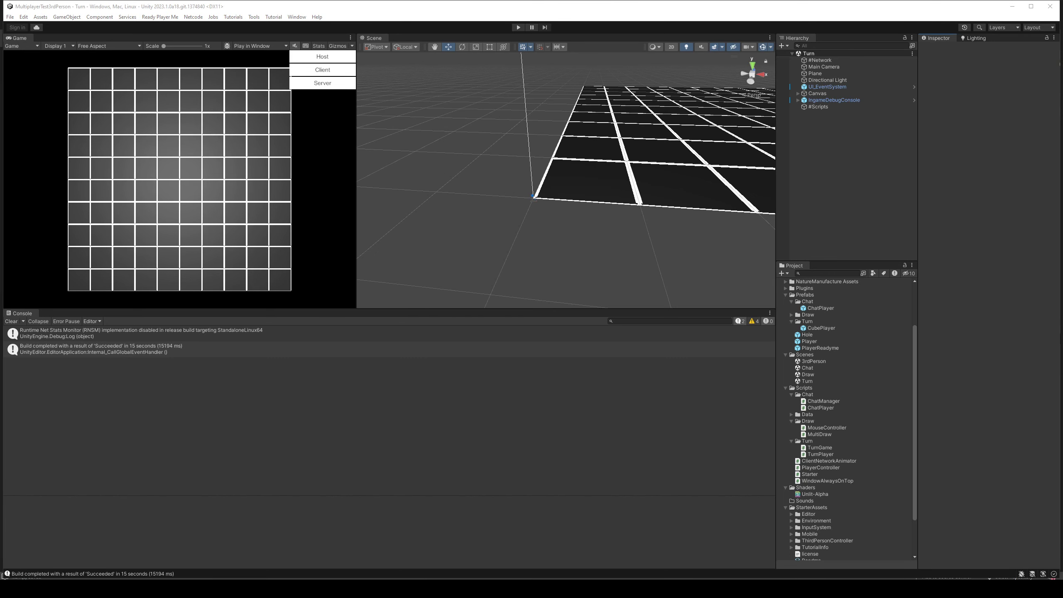
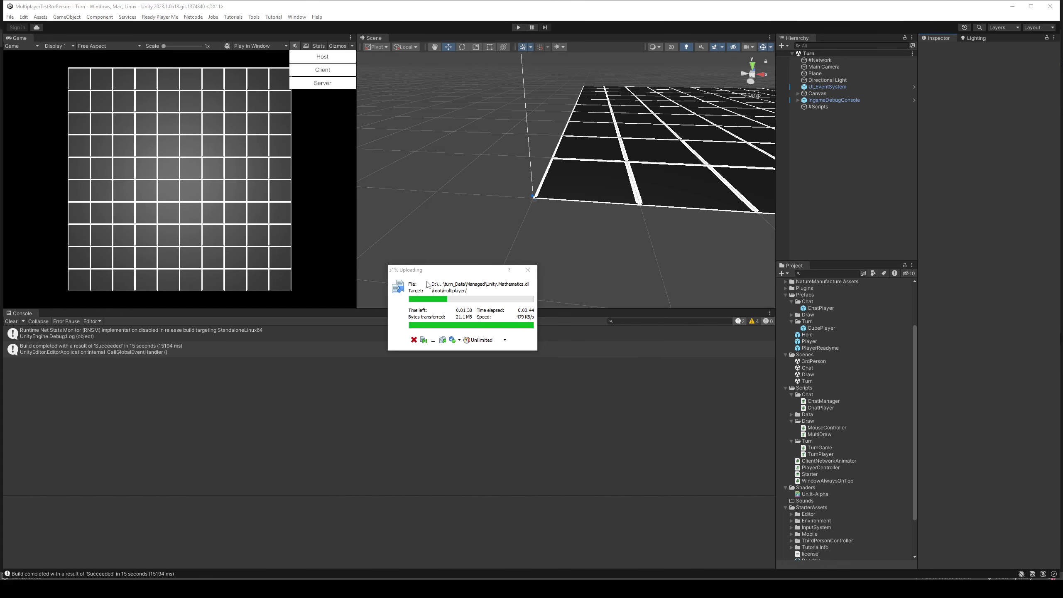
- Keep the server build upload to /root/multiplayer running, with its progress window moved above the PuTTY terminal
drag(434, 288, 637, 211)
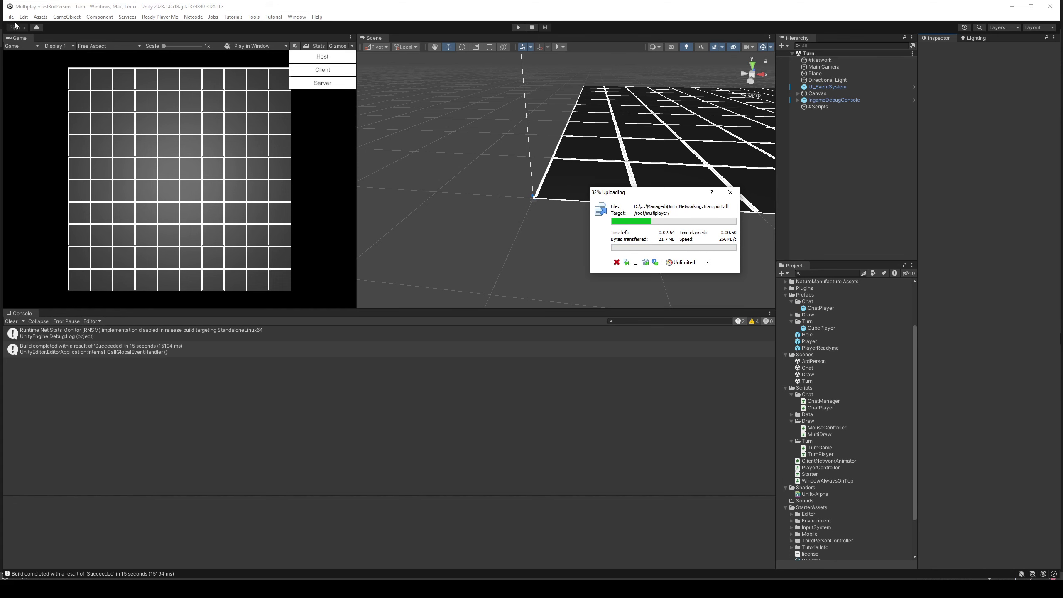
key(alt+Tab)
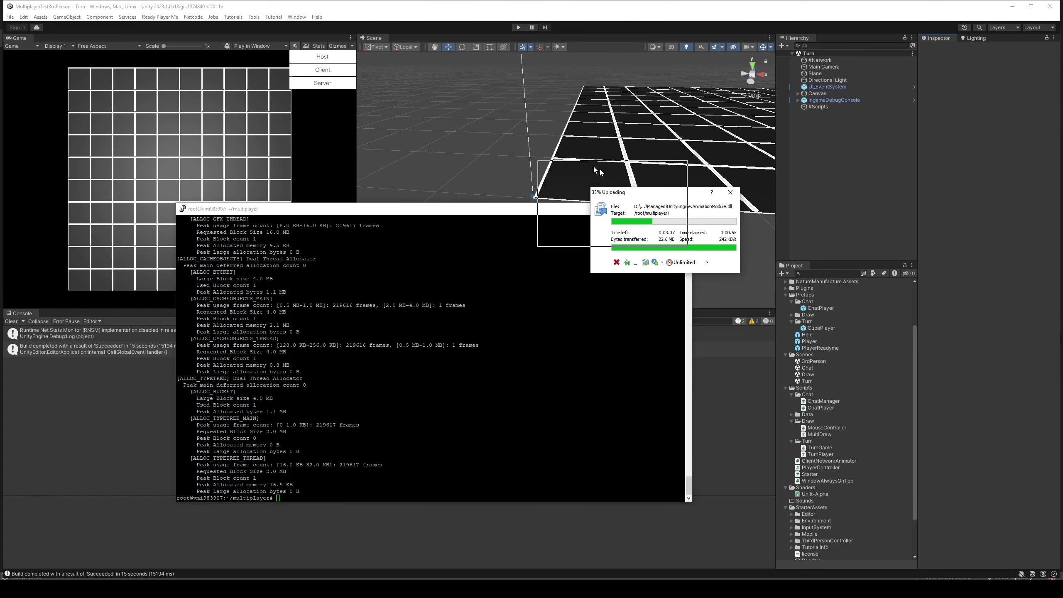
drag(620, 192, 409, 103)
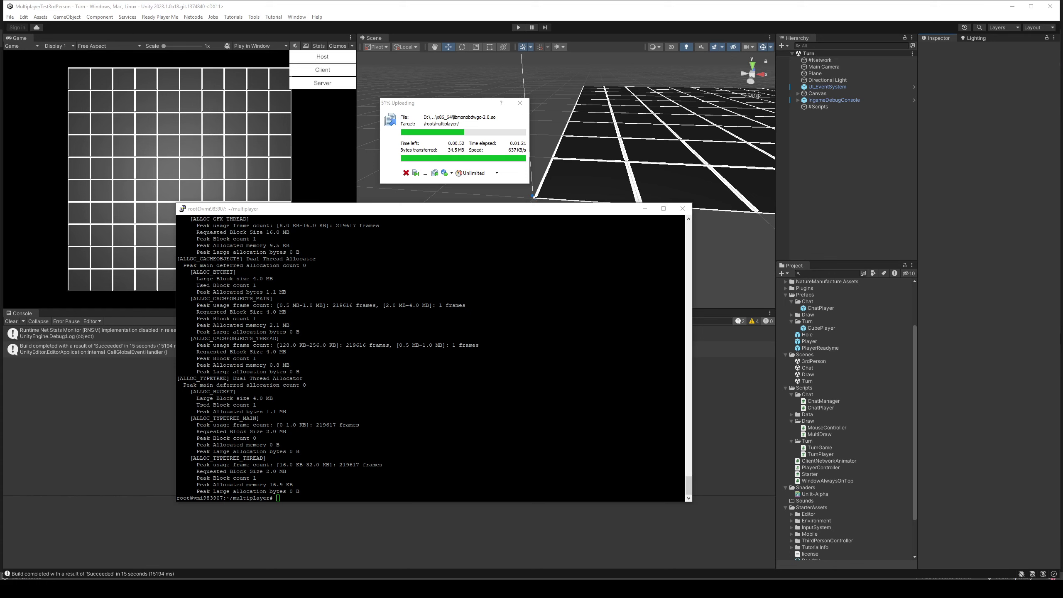
- Make turn.x86_64 executable with chmod +x, run ./turn.x86_64 on the server, then stop it
click(409, 210)
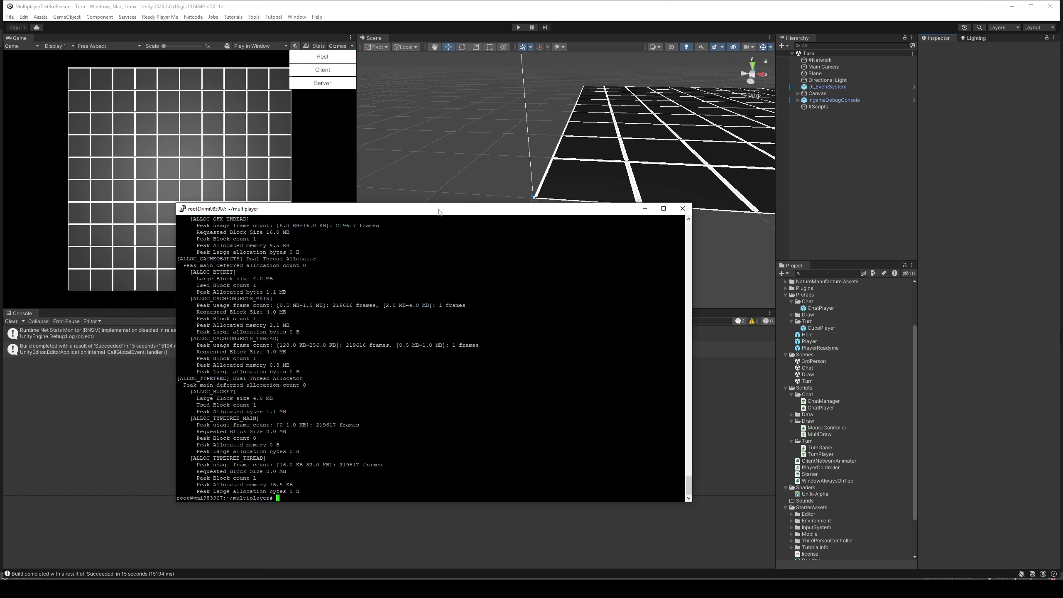
text(ls)
key(Up)
key(Return)
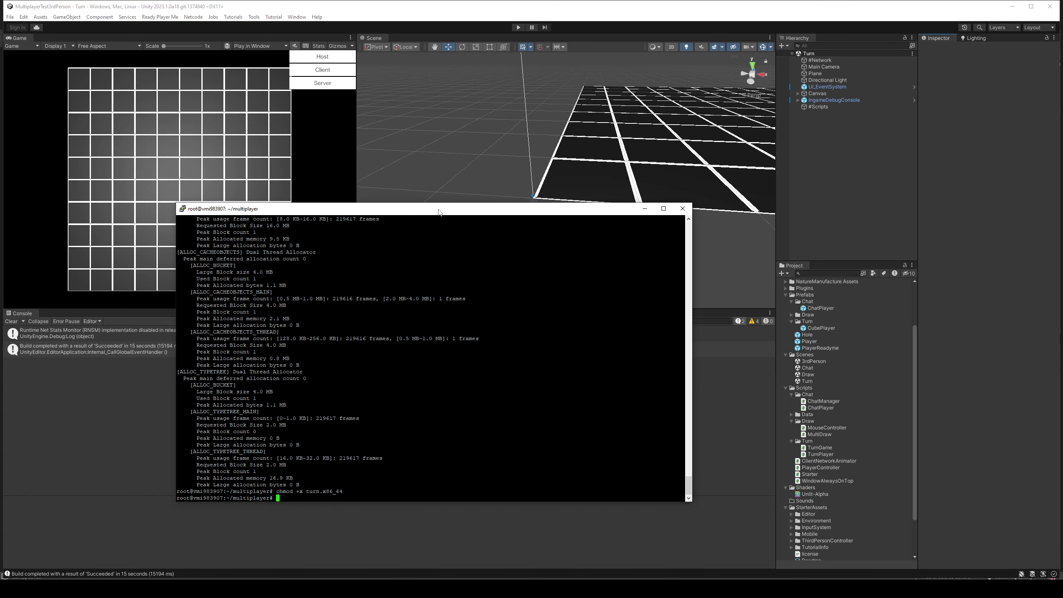
text(./turn.x86_64)
key(Return)
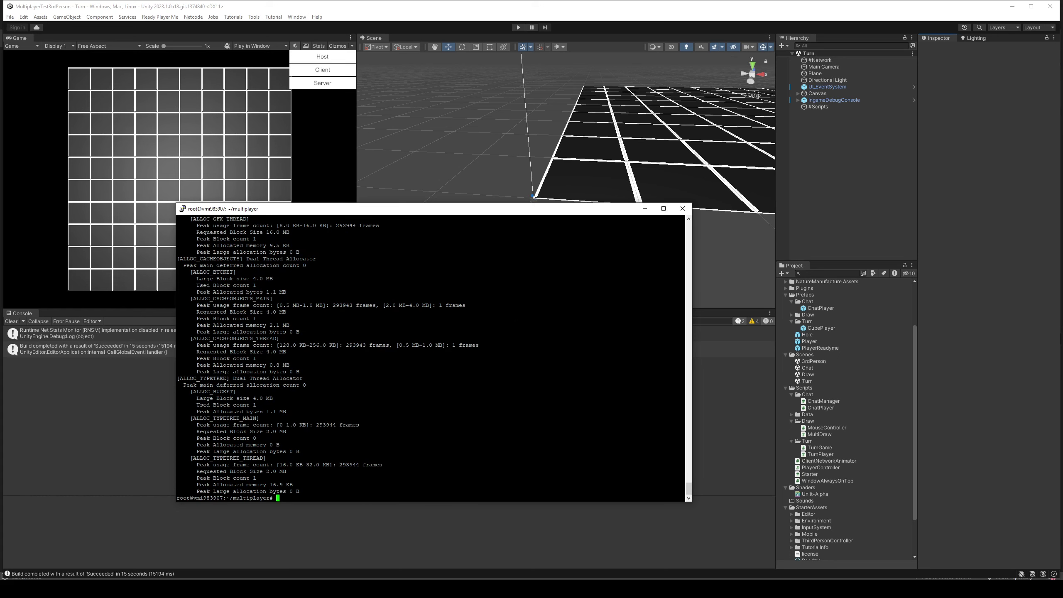
key(alt+Tab)
- Comment out '&& !UNITY_STANDALONE' on Starter.cs's #if line so it checks only !UNITY_EDITOR
click(188, 256)
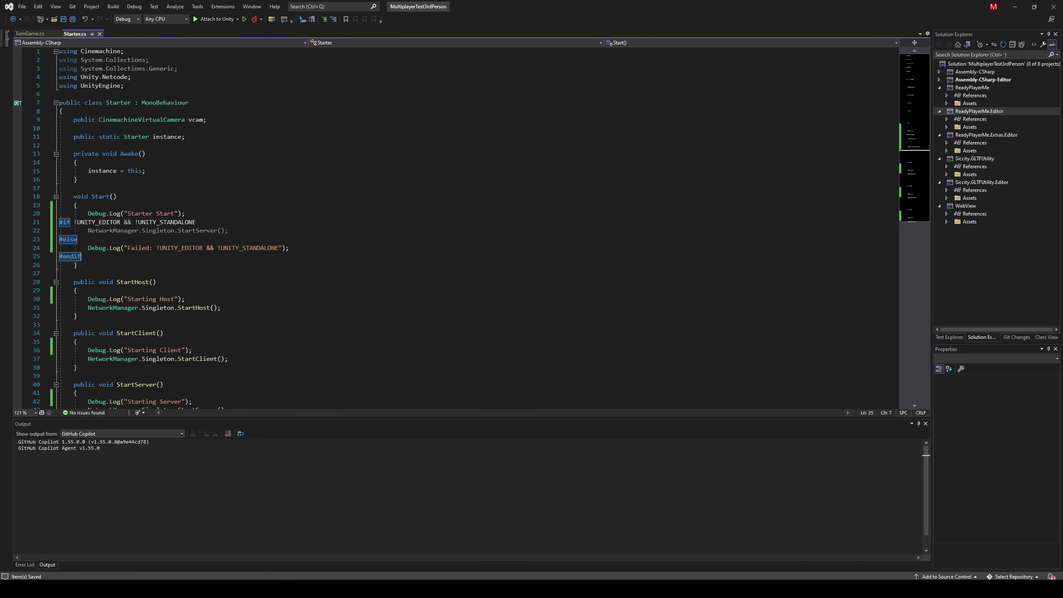
key(Up)
key(Up)
key(Up)
key(Right)
key(Right)
key(Right)
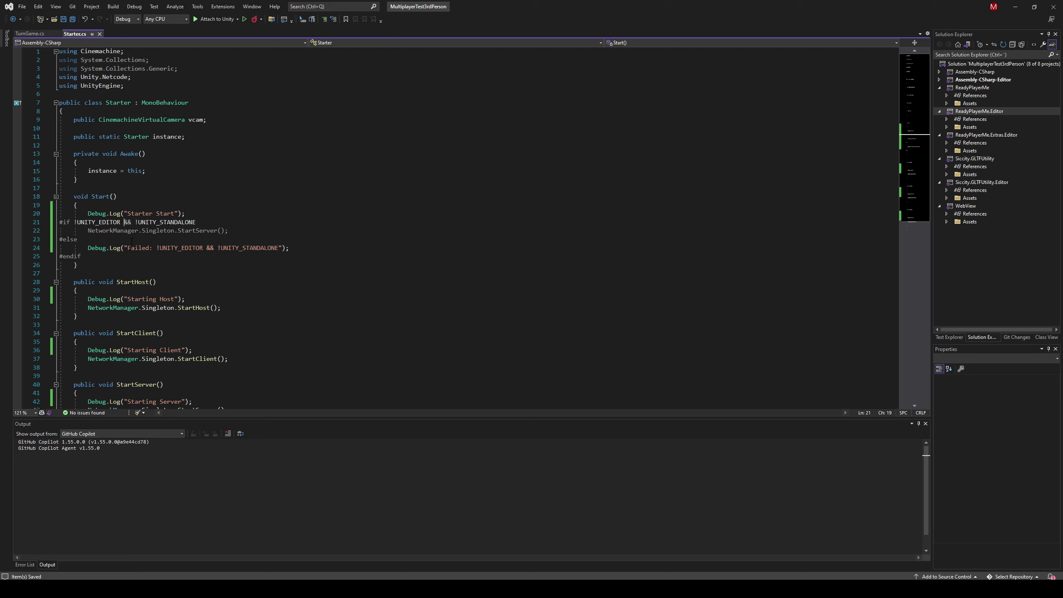
text(//)
key(alt+Tab)
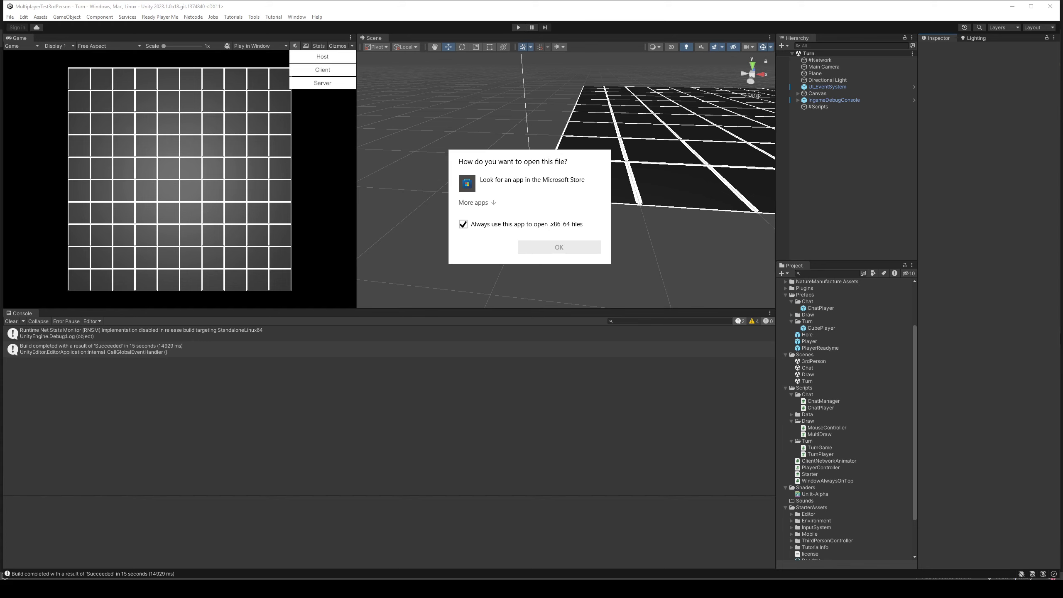
- Dismiss the Windows open-with prompt and open Unity's Build Settings showing the Linux Dedicated Server target
click(510, 293)
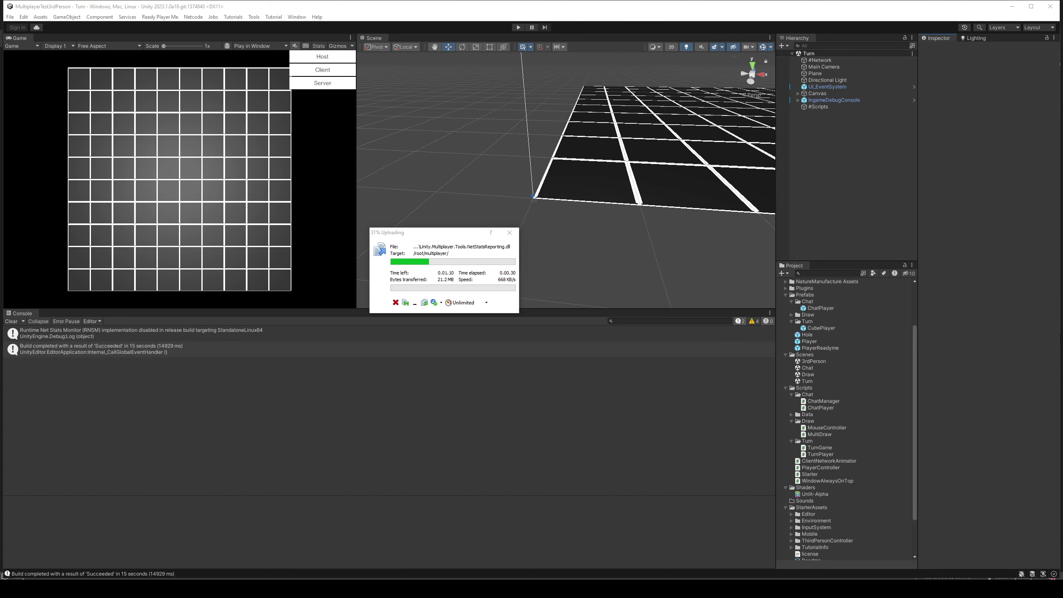
click(10, 17)
click(34, 114)
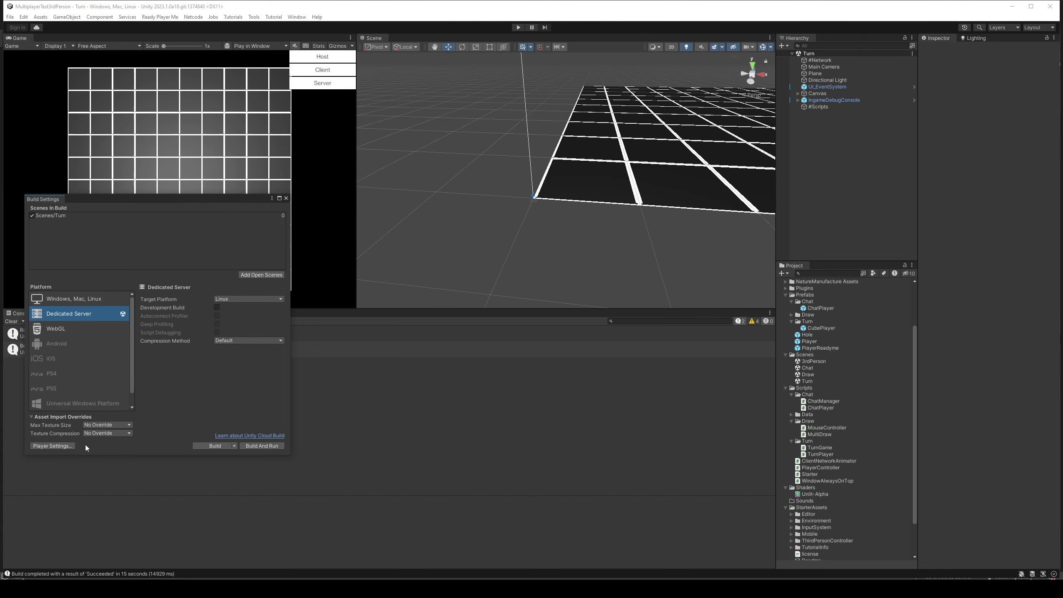
click(65, 447)
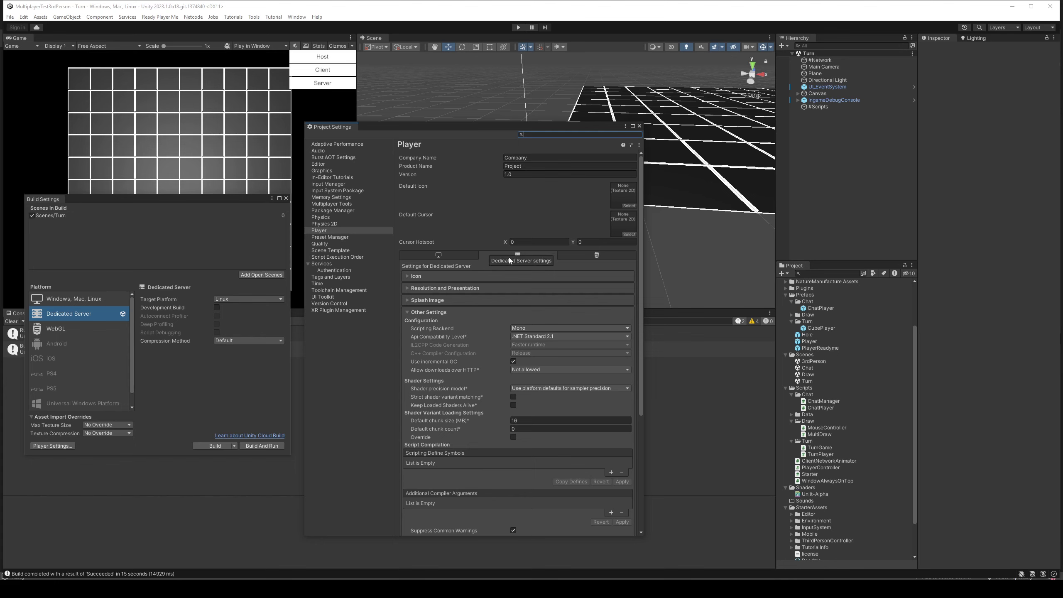
click(418, 276)
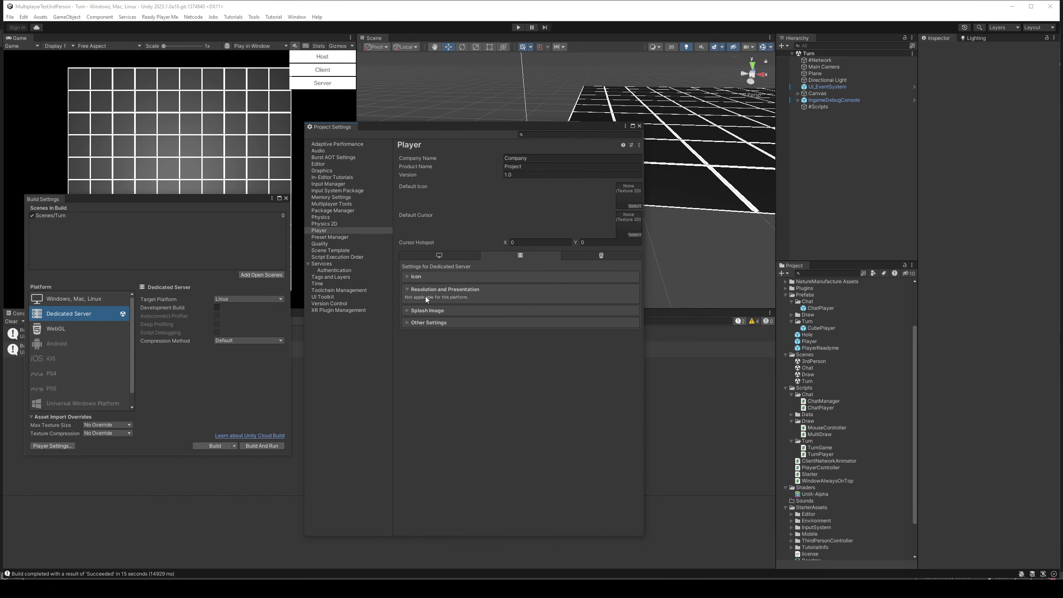
click(421, 313)
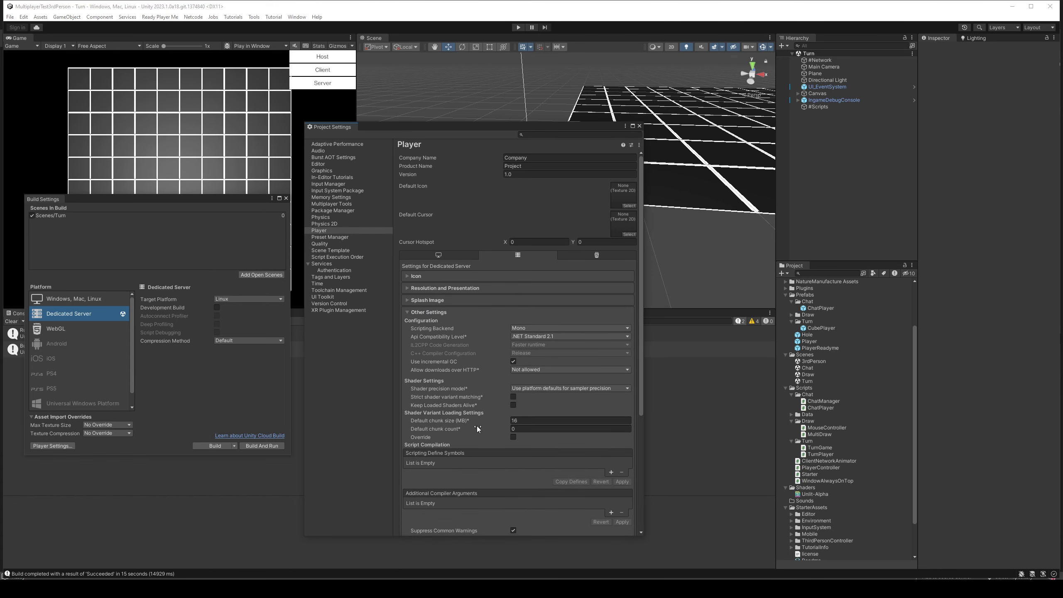
scroll(433, 449, down, 1)
scroll(432, 448, down, 3)
scroll(435, 446, down, 3)
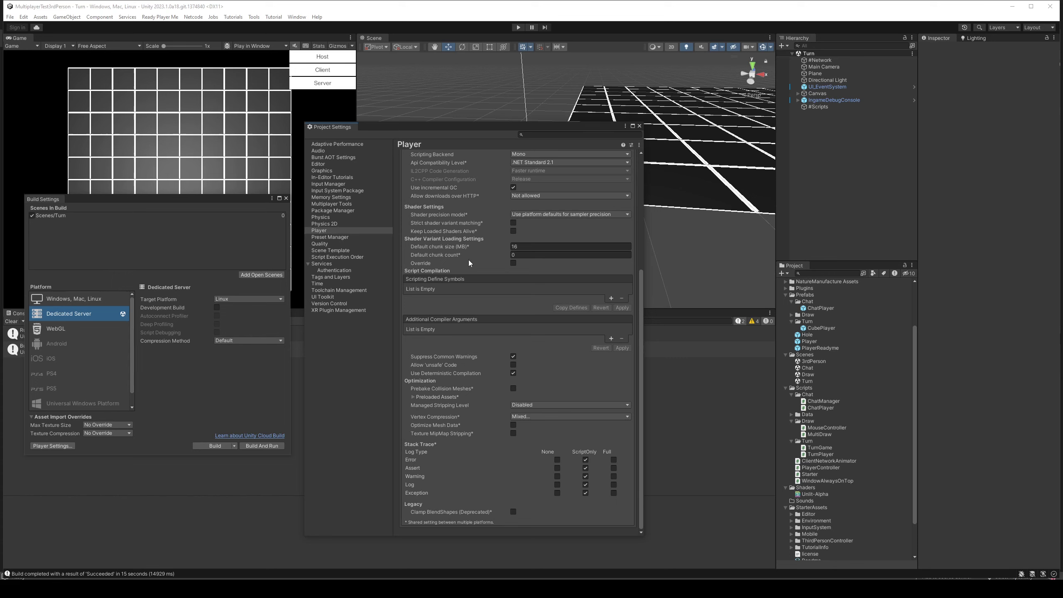
scroll(471, 232, up, 5)
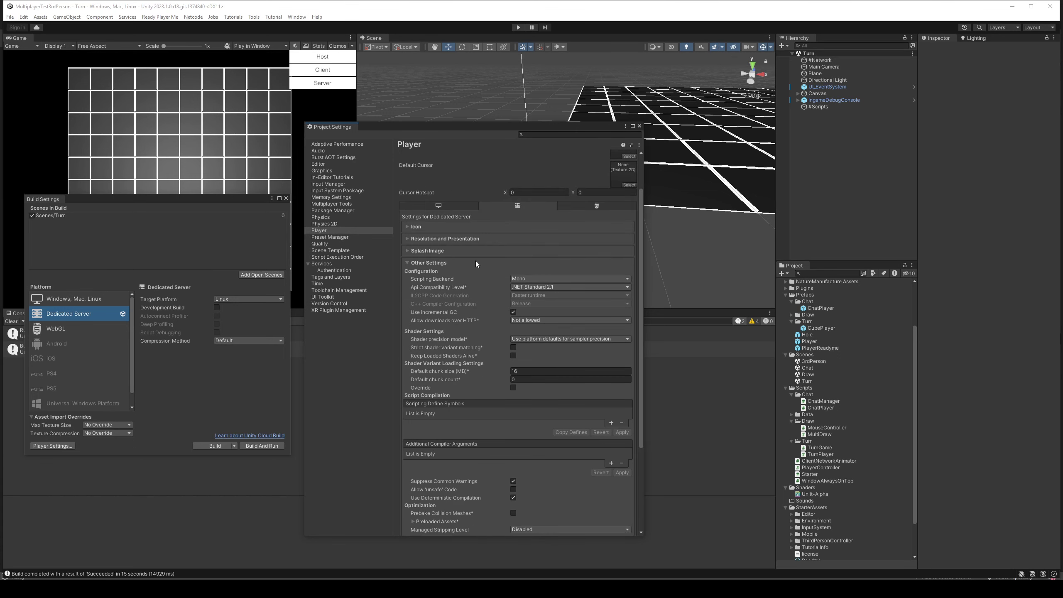
scroll(469, 261, up, 2)
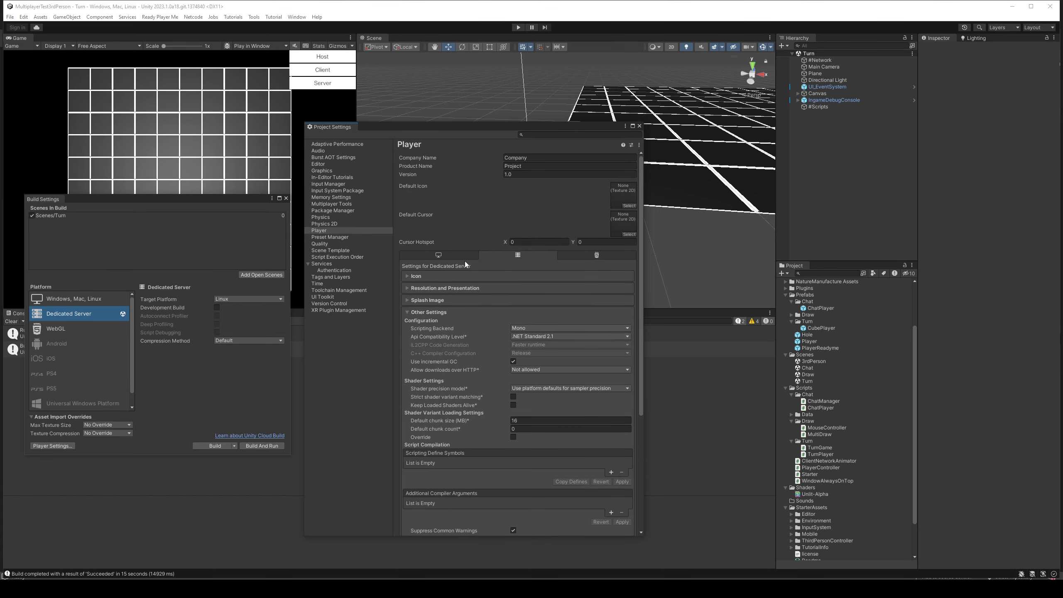
click(639, 127)
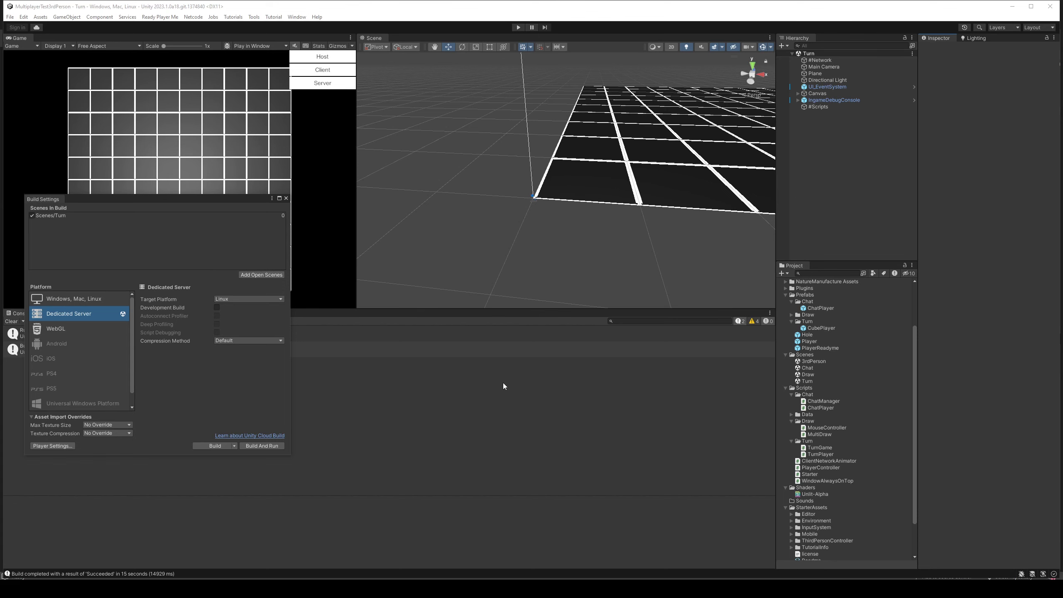
- Make the re-uploaded turn.x86_64 executable with chmod +x and run it on the server
key(alt+Tab)
text(chmod +x turn.x86_64)
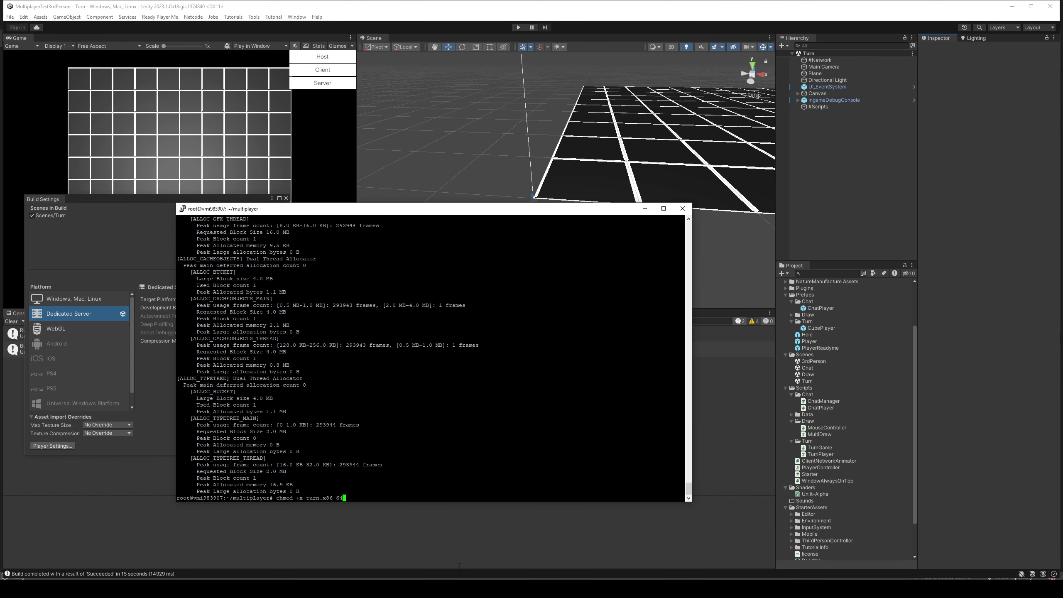
key(Return)
key(Return)
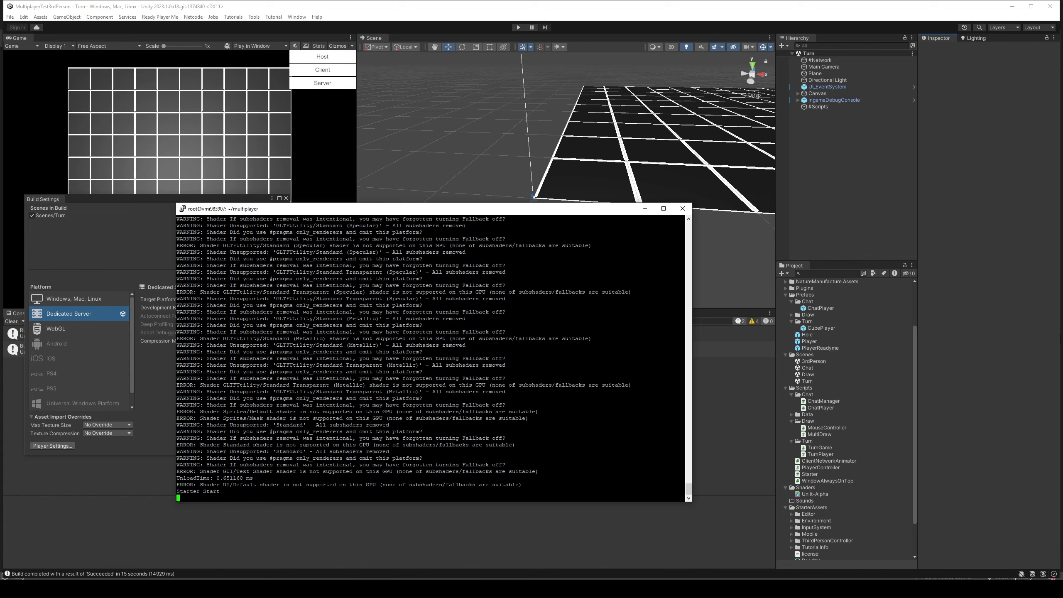
key(alt+Tab)
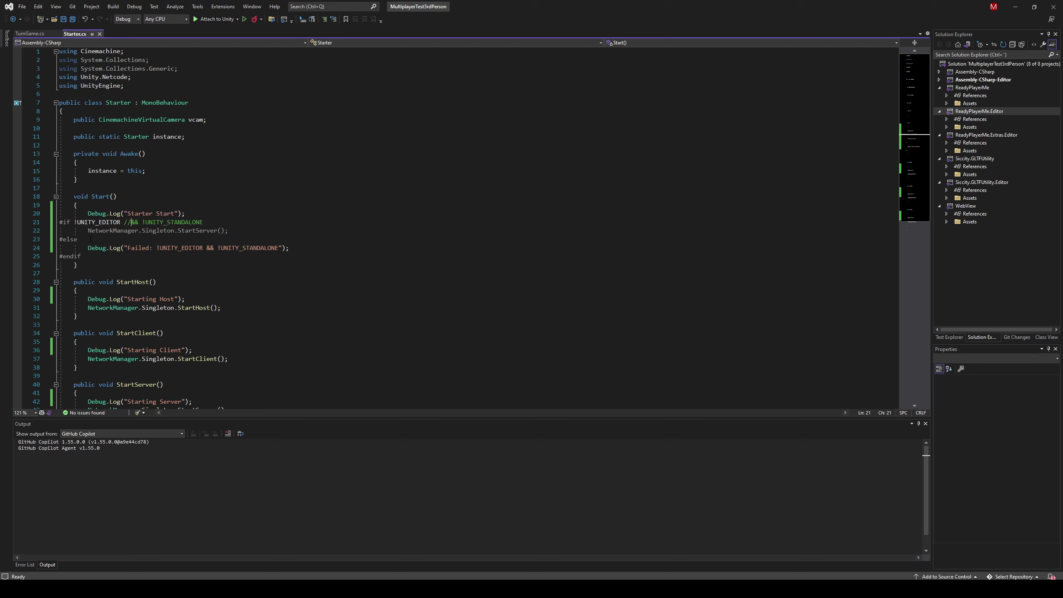
- Comment out the #if line and the #else through #endif lines in Starter.cs, and save
click(59, 222)
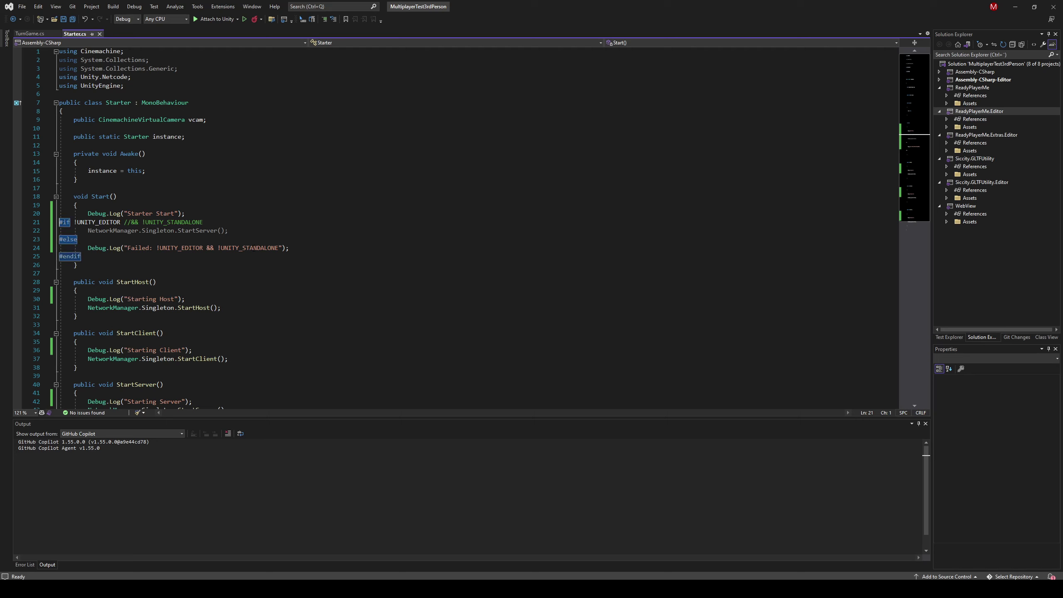
text(//)
click(59, 239)
drag(59, 239, 84, 256)
key(ctrl+k)
key(ctrl+c)
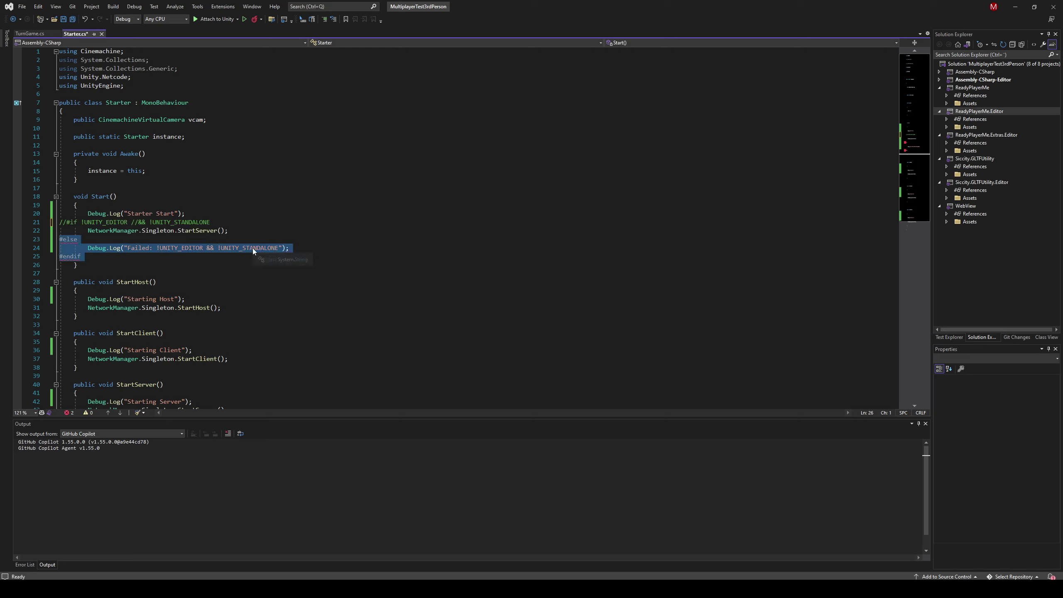
key(ctrl+s)
- Replace the NetworkManager server-start call on line 22 with StartServer();
click(249, 222)
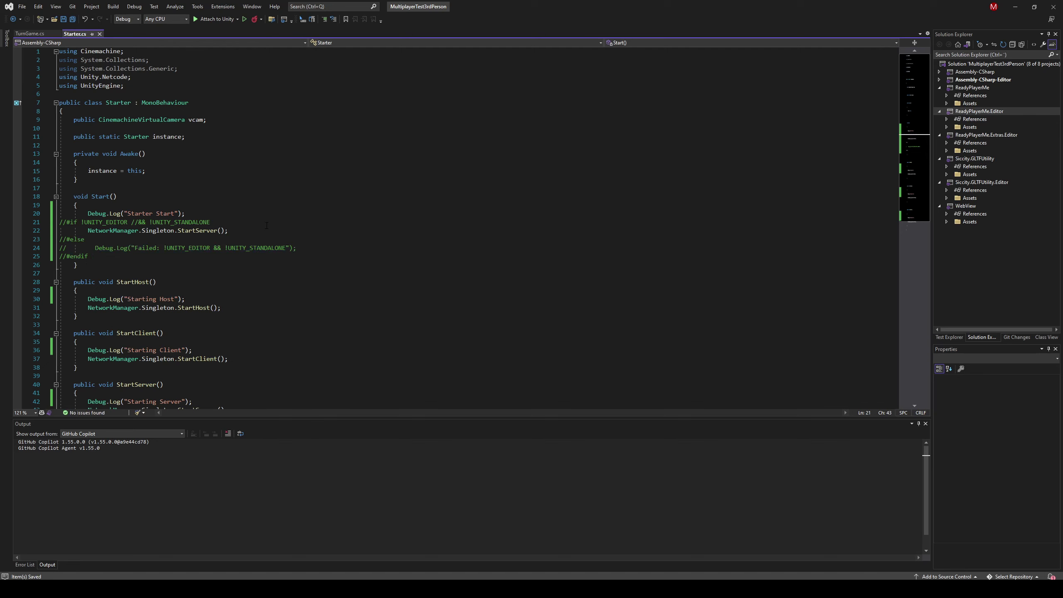
scroll(266, 225, down, 5)
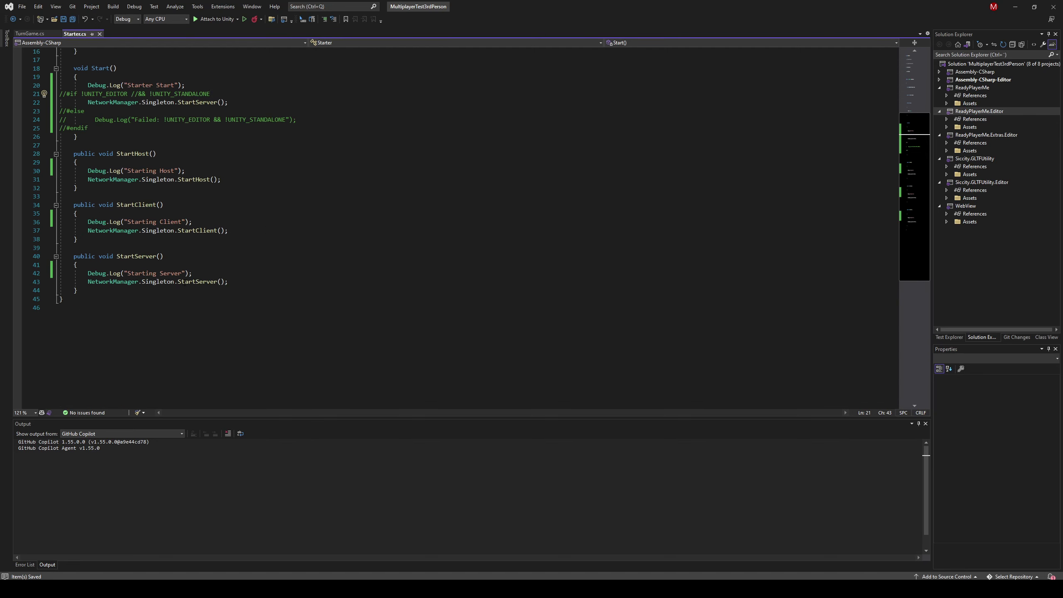
drag(163, 256, 117, 256)
key(ctrl+c)
drag(228, 102, 88, 102)
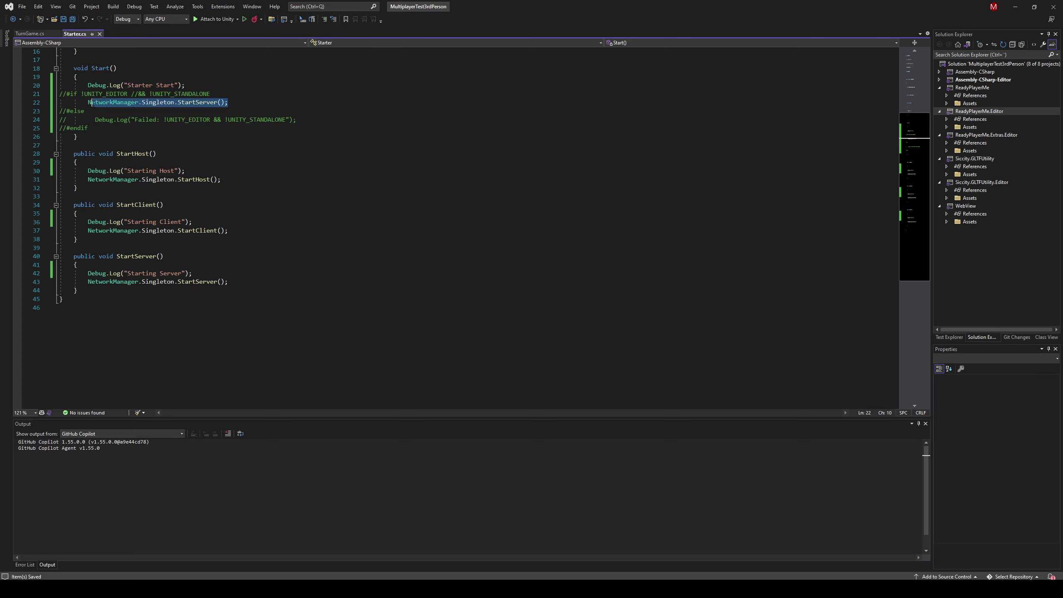
key(ctrl+v)
text(;)
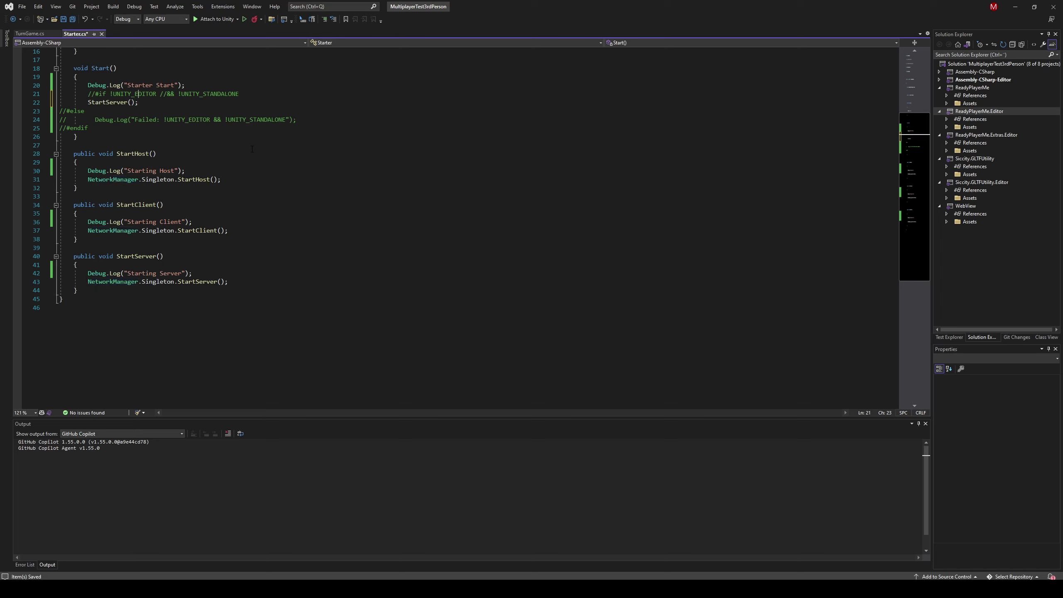
- Restore the #if line with UNITY_SERVER as its condition
key(Up)
key(Home)
key(Delete)
key(Delete)
key(shift+End)
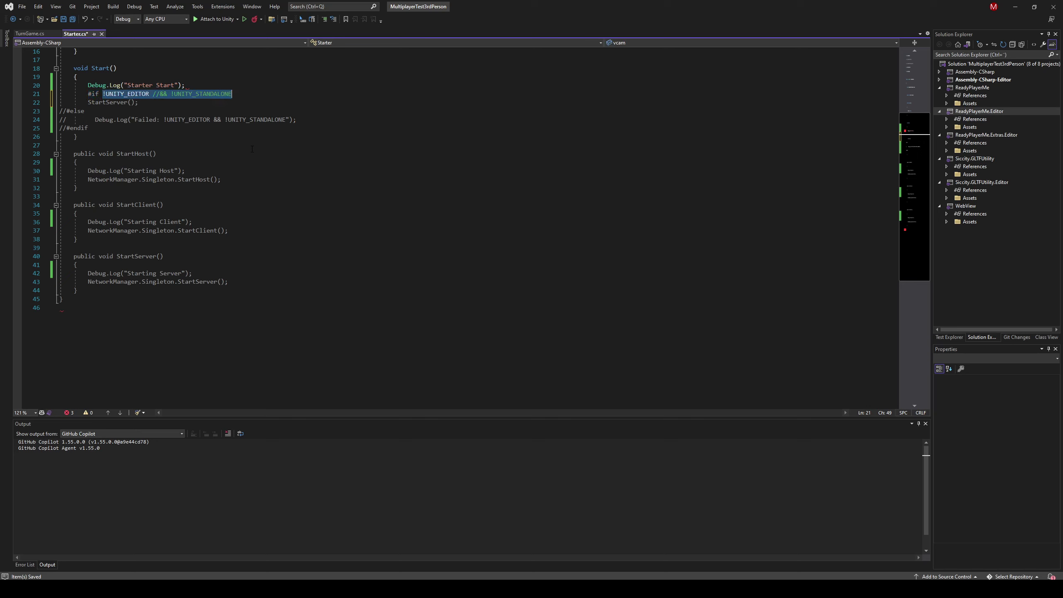
key(Delete)
text(UJNI)
key(BackSpace)
key(BackSpace)
key(BackSpace)
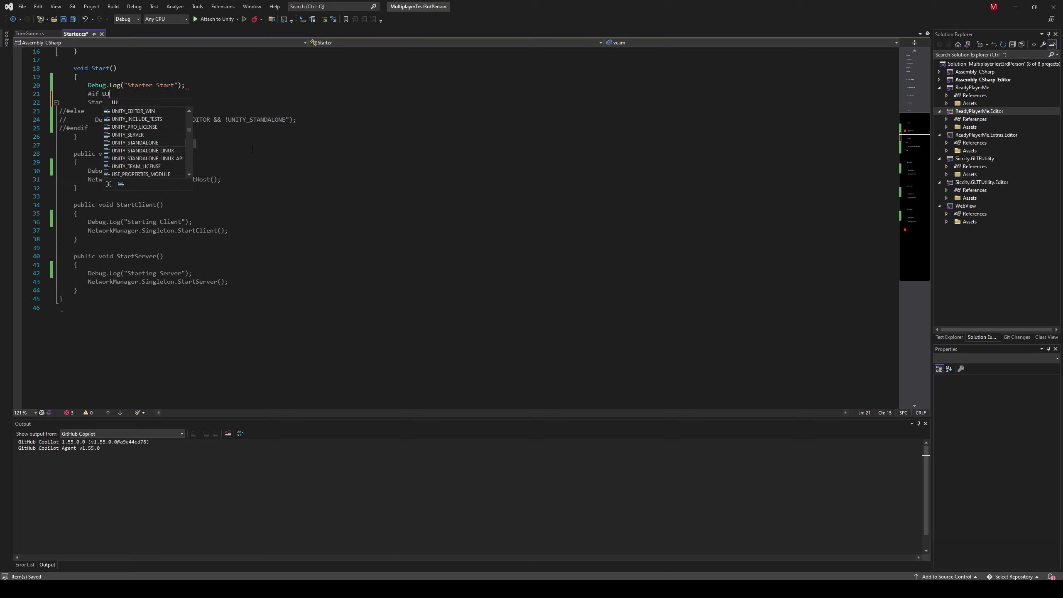
text(NITY_)
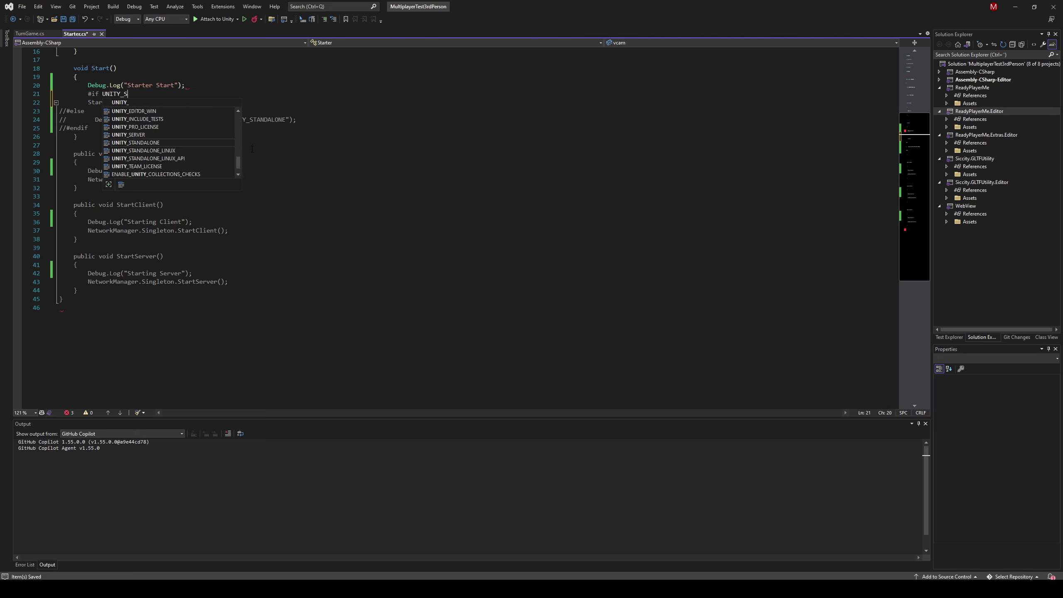
text(SER)
key(Tab)
- Uncomment the #else, failure log and #endif lines
key(Down)
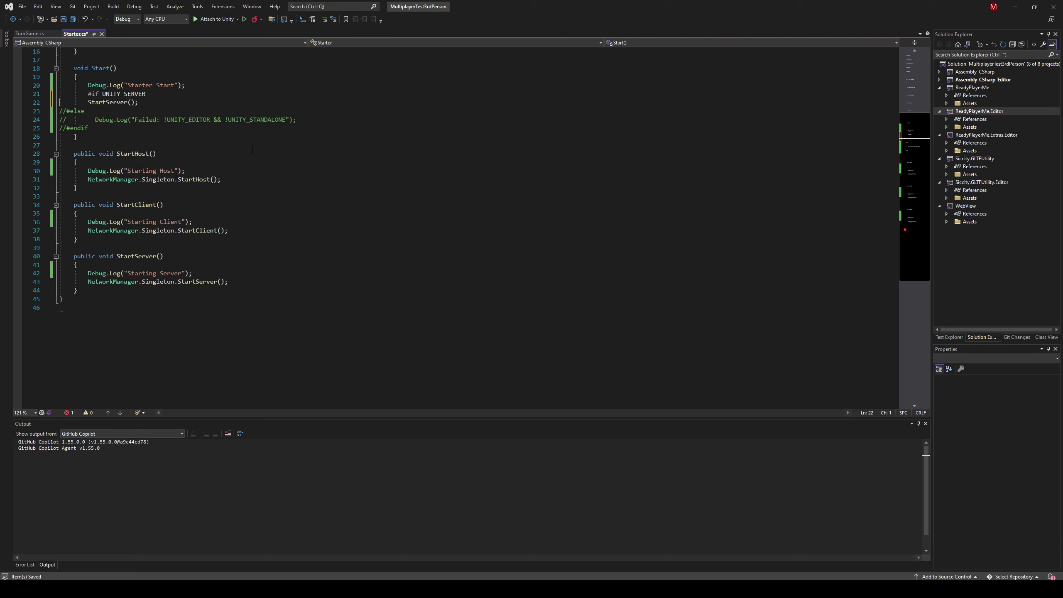
key(Down)
key(Home)
key(Delete)
key(Delete)
key(Down)
key(Delete)
key(Delete)
key(Down)
key(Delete)
key(Delete)
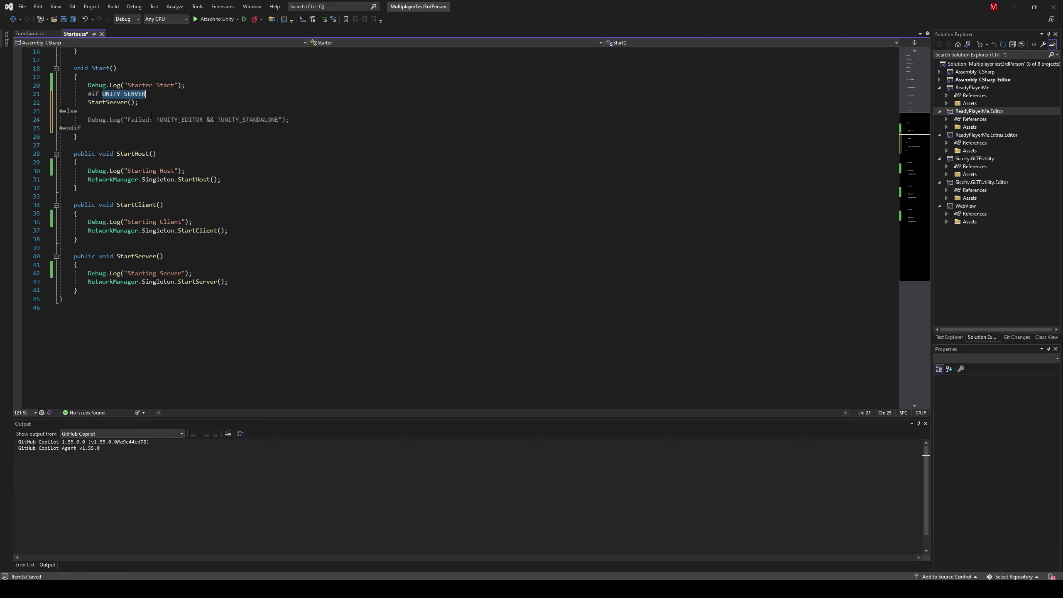
- Change the failure log text to 'Failed: UNITY_SERVER', then save Starter.cs
drag(157, 120, 279, 120)
key(ctrl+v)
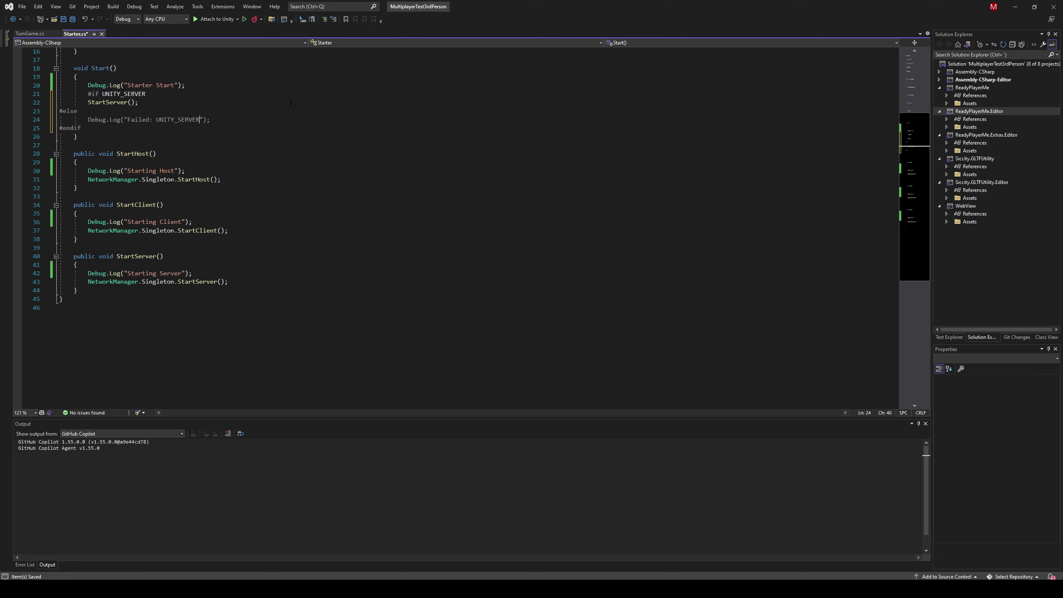
click(292, 101)
key(ctrl+s)
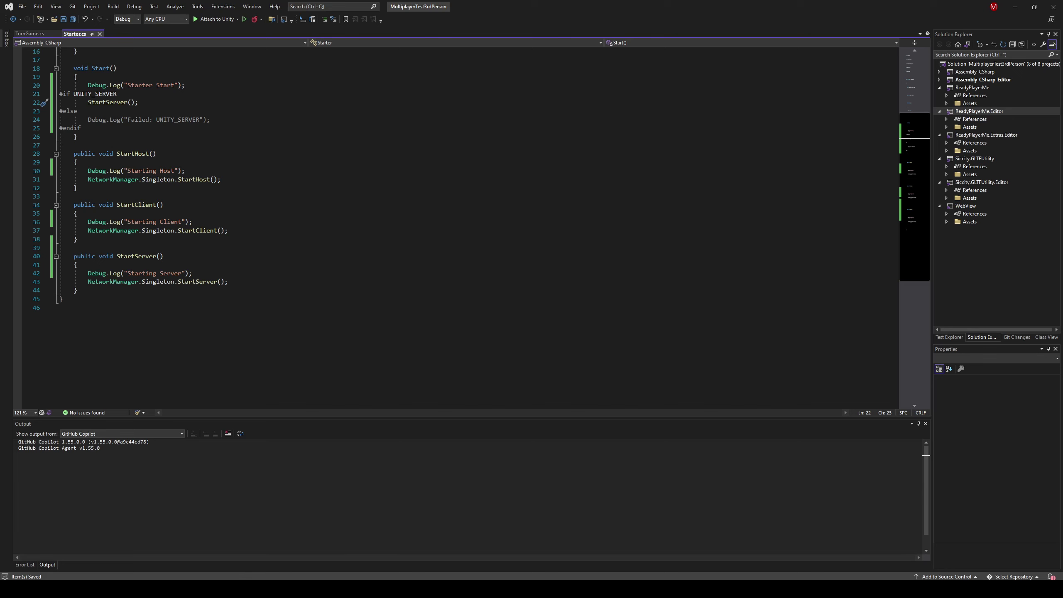
key(alt+Tab)
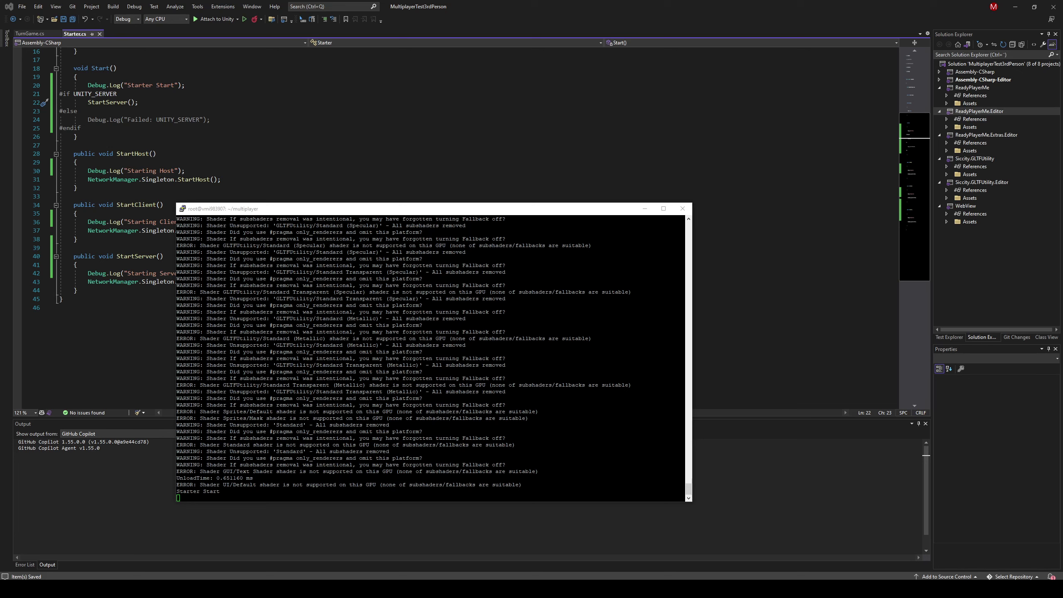
- Switch the active build platform from Dedicated Server to Windows, Mac, Linux and close Build Settings
key(alt+Tab)
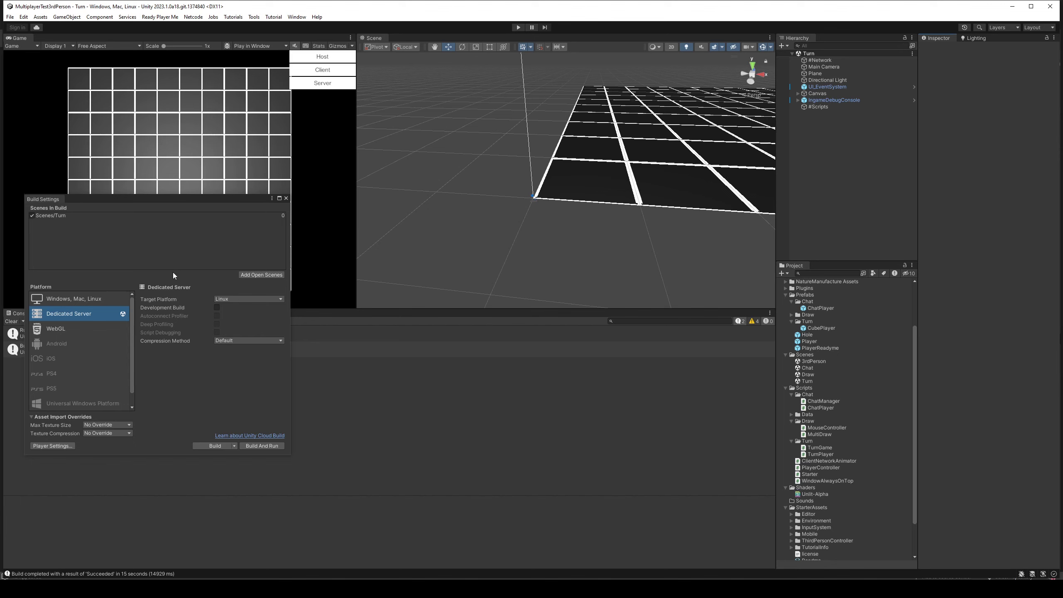
click(83, 297)
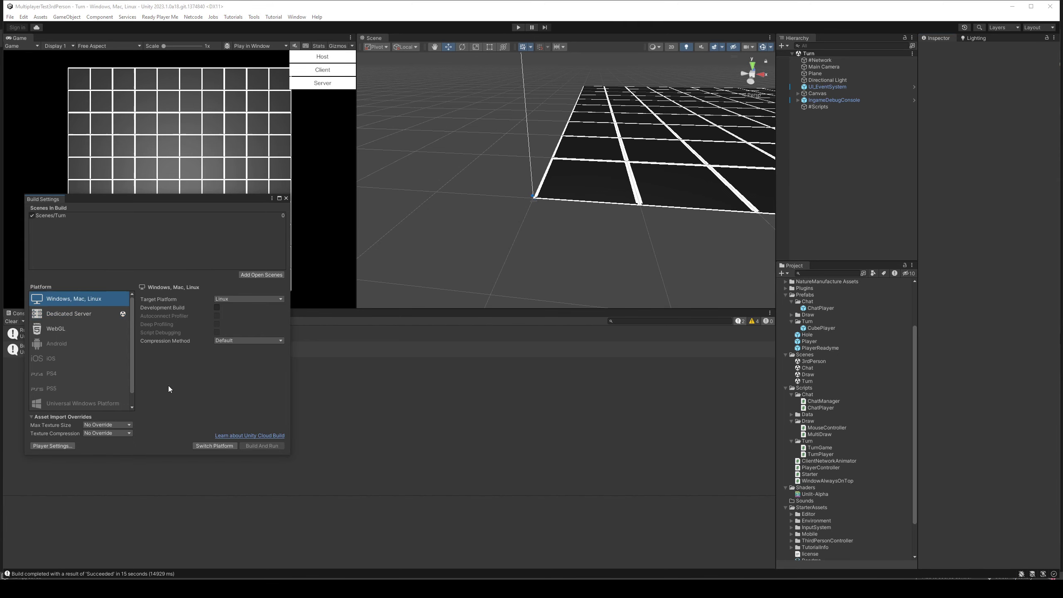
click(212, 446)
click(248, 303)
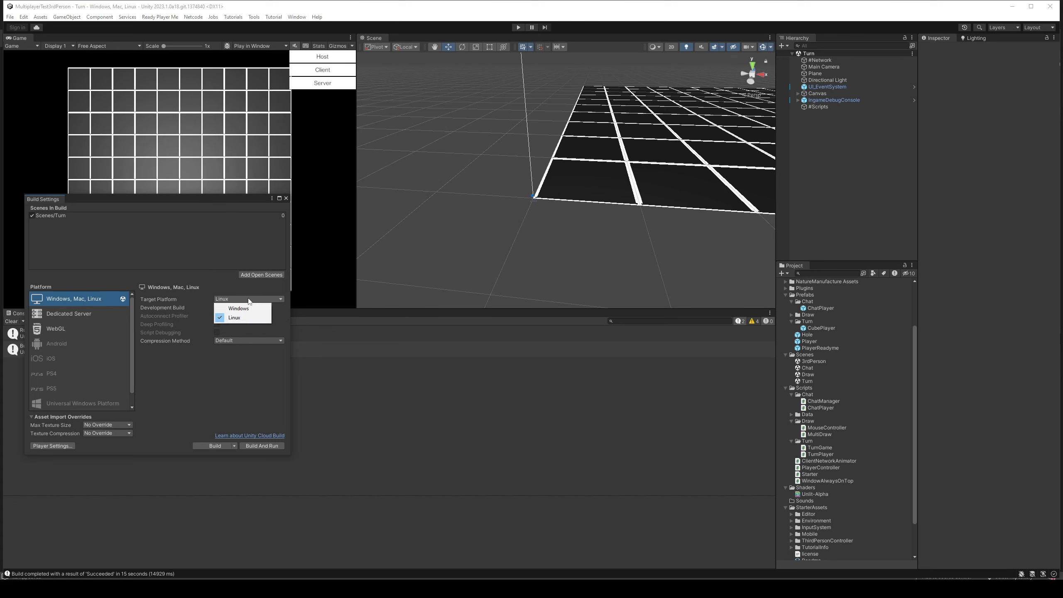
click(287, 199)
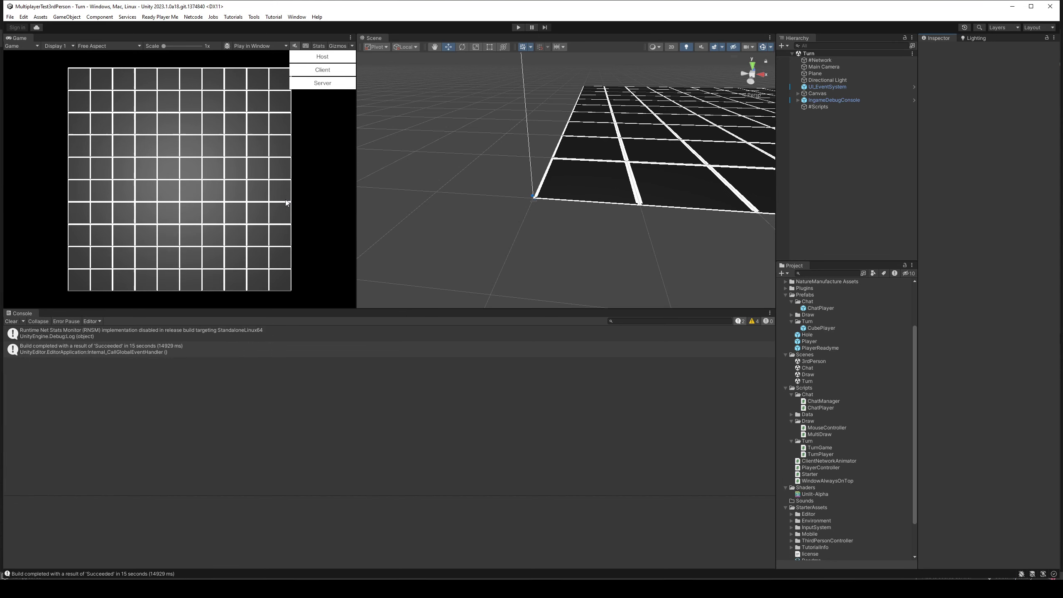
click(823, 62)
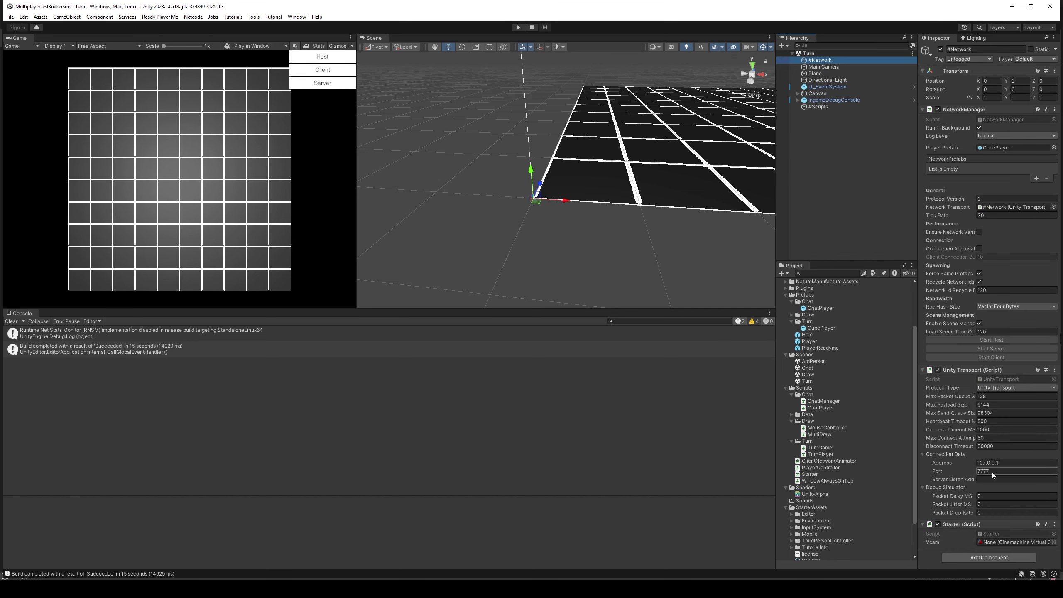
- Set the #Network Unity Transport address to the VPS server's IP, keeping port 7777
click(1014, 463)
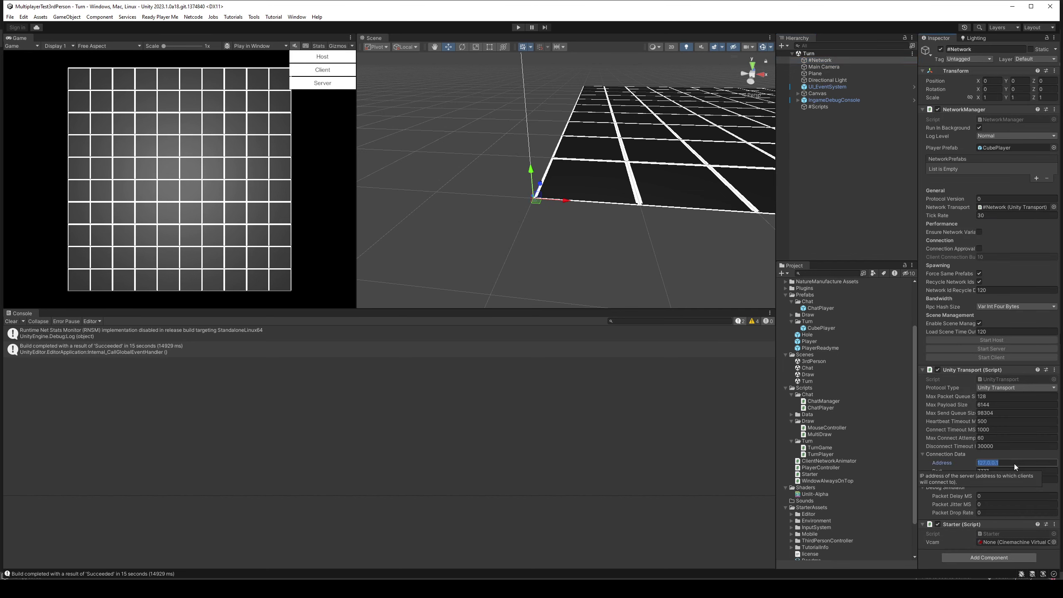
text(144)
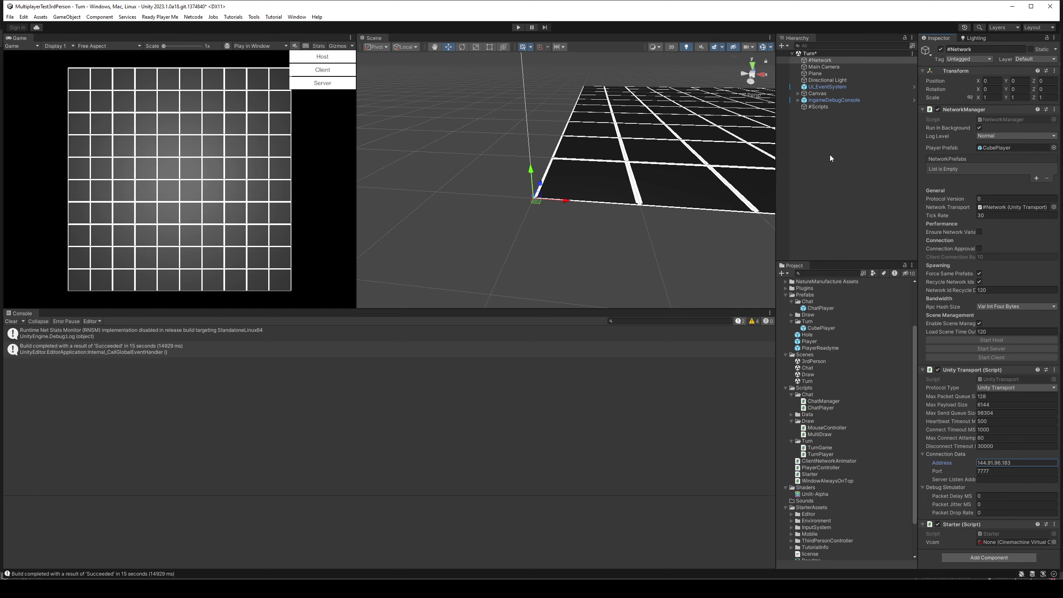
click(820, 107)
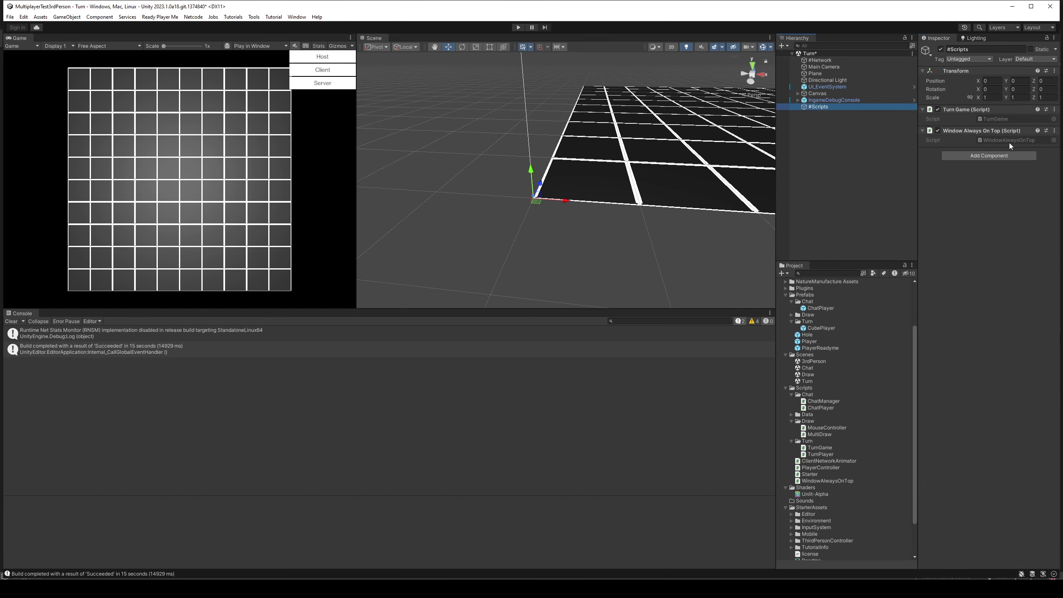
- Play-test the scene, which logs 'Server failed to bind', then open Starter.cs at its Starting Server line
click(518, 27)
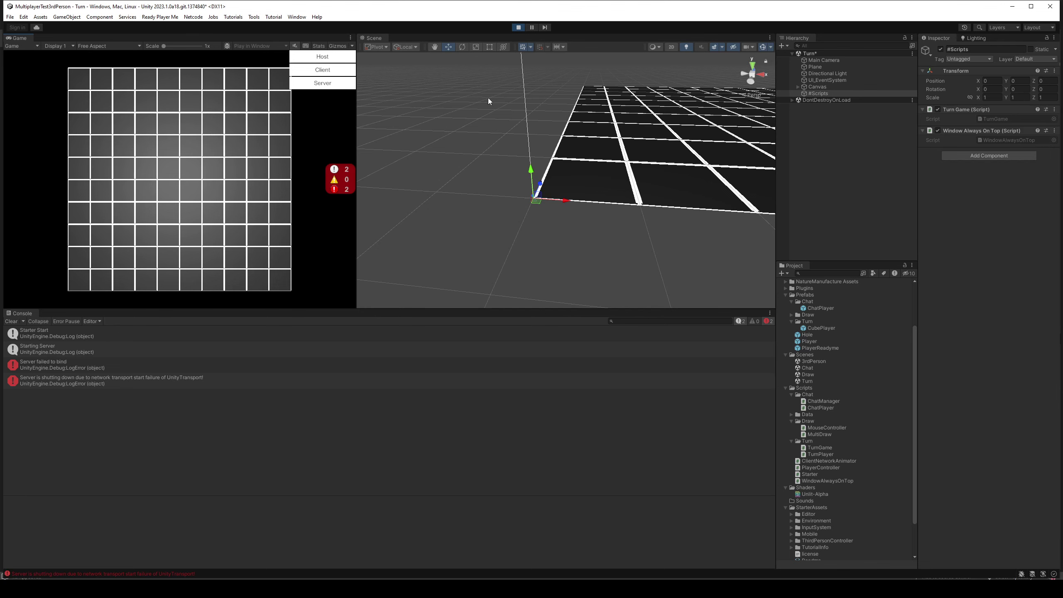
click(519, 28)
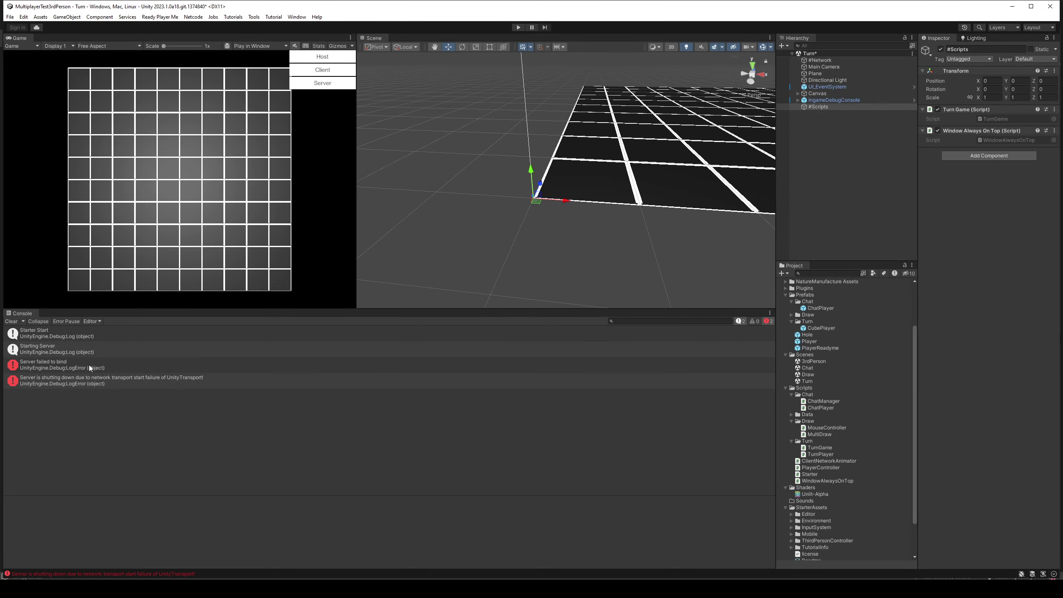
double_click(76, 348)
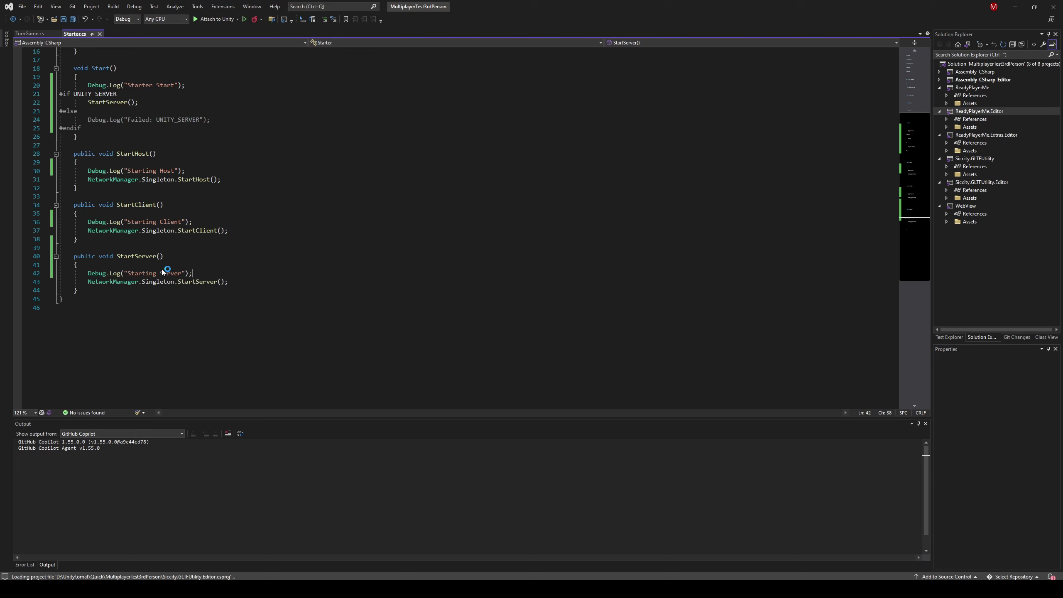
- Change line 21's condition to '#if !UNITY_EDITOR && UNITY_SERVER' and save Starter.cs
click(74, 93)
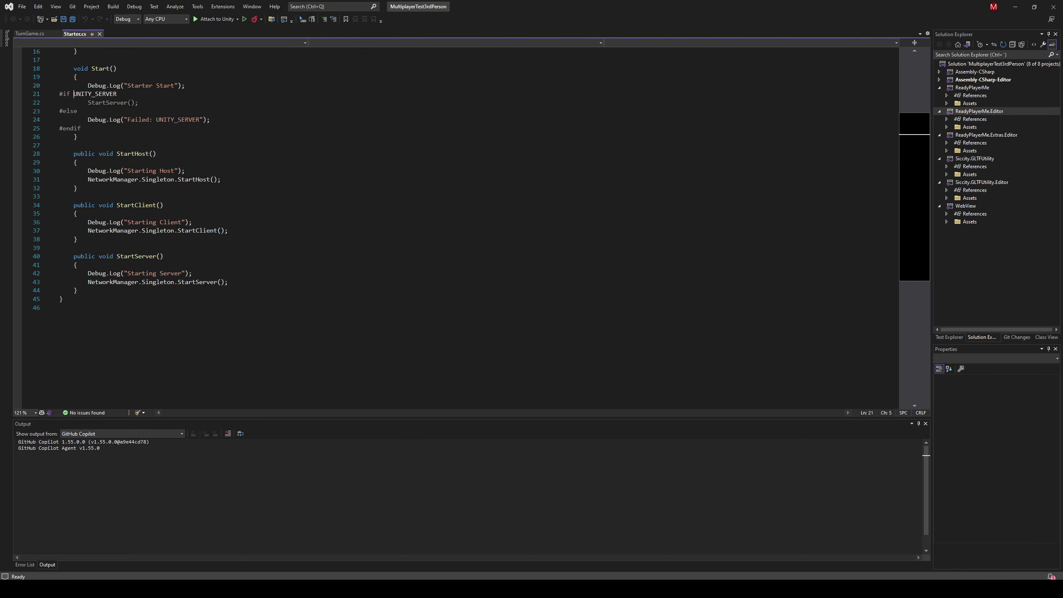
text(!UNITY)
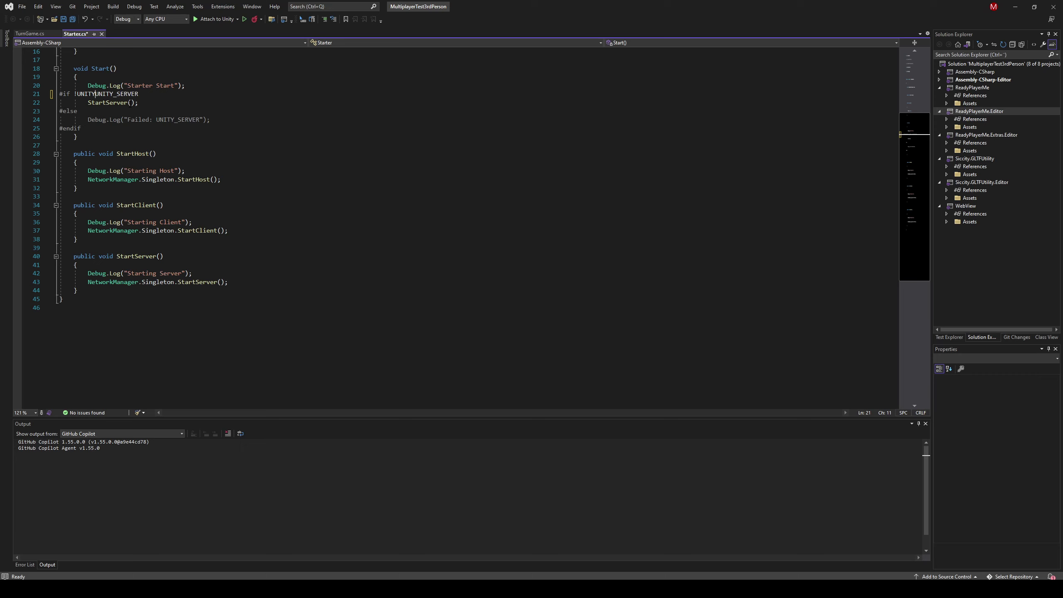
text(_EDITOR %%)
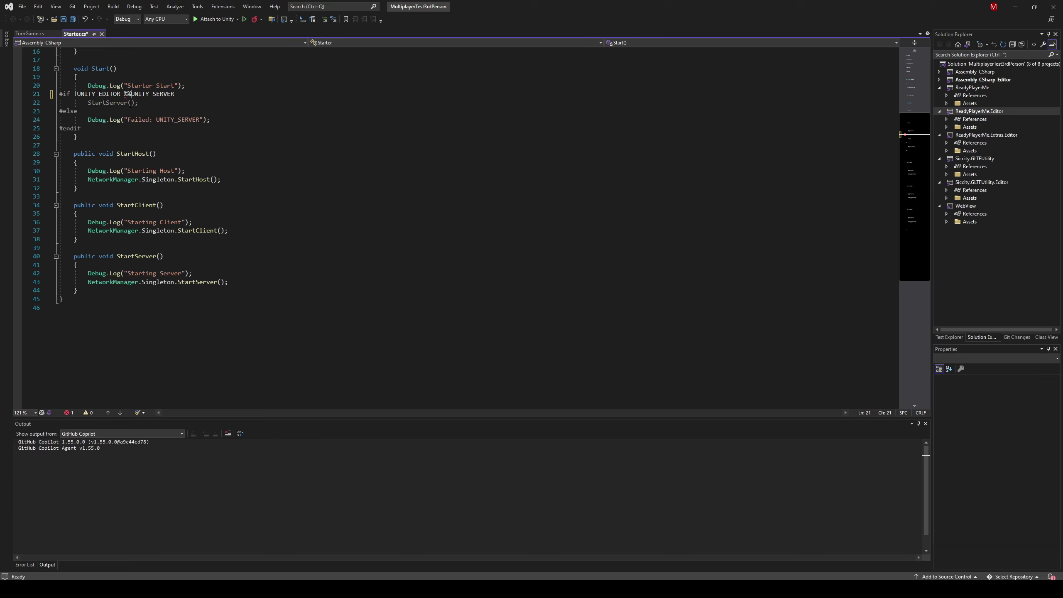
key(BackSpace)
key(BackSpace)
text(&&)
key(ctrl+s)
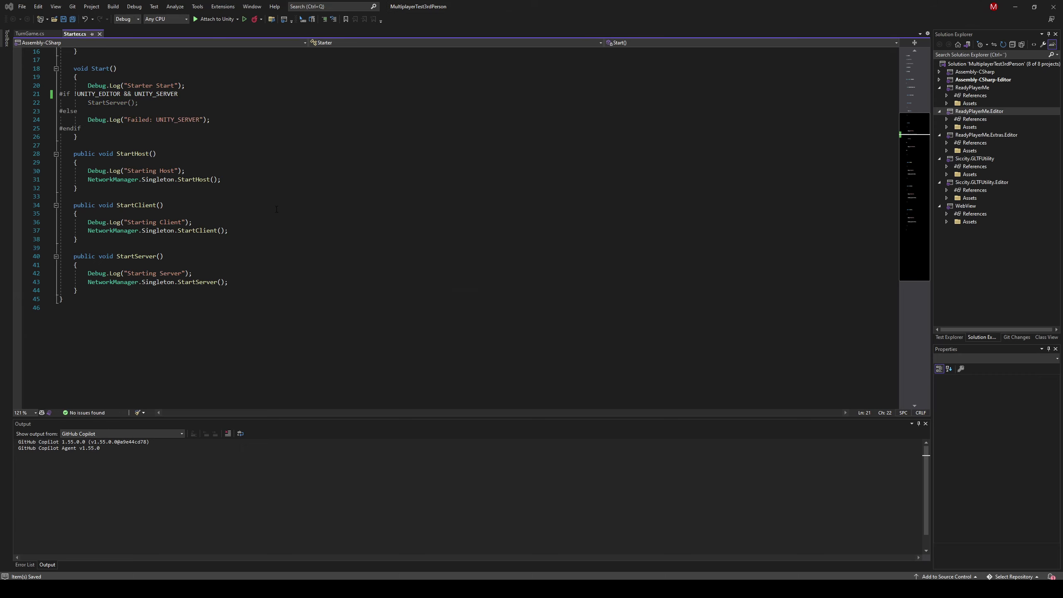
key(alt+Tab)
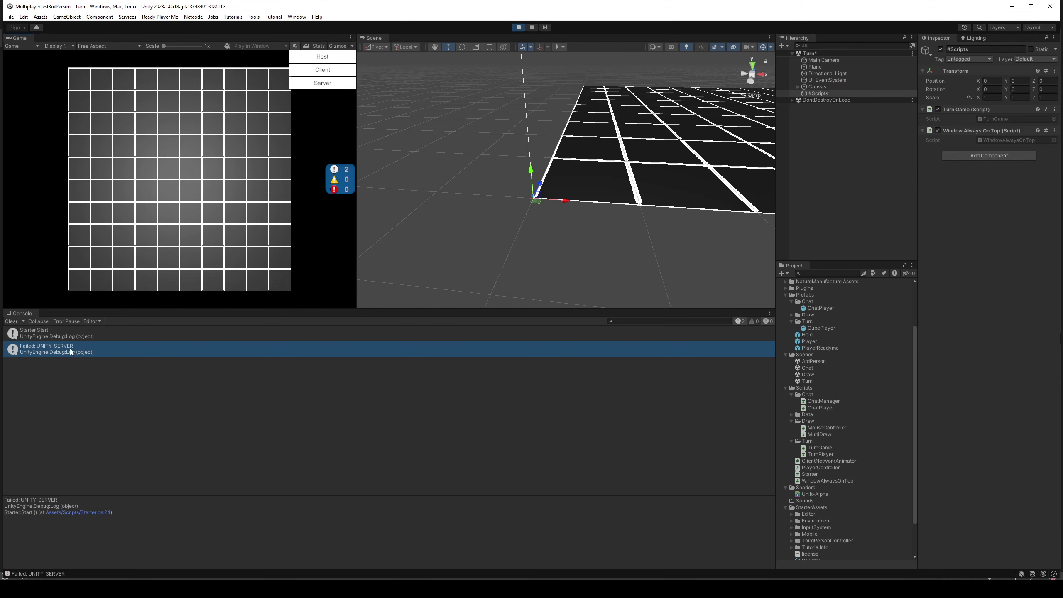
- Join as a client to confirm 'Starting Client' is logged, stop playing, then select #Network
click(321, 73)
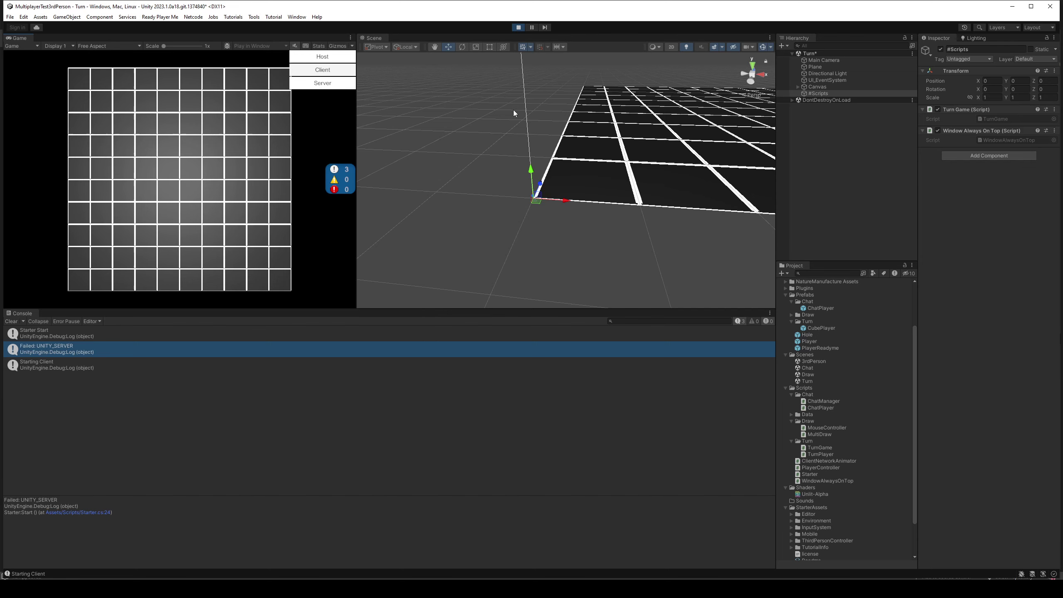
click(519, 27)
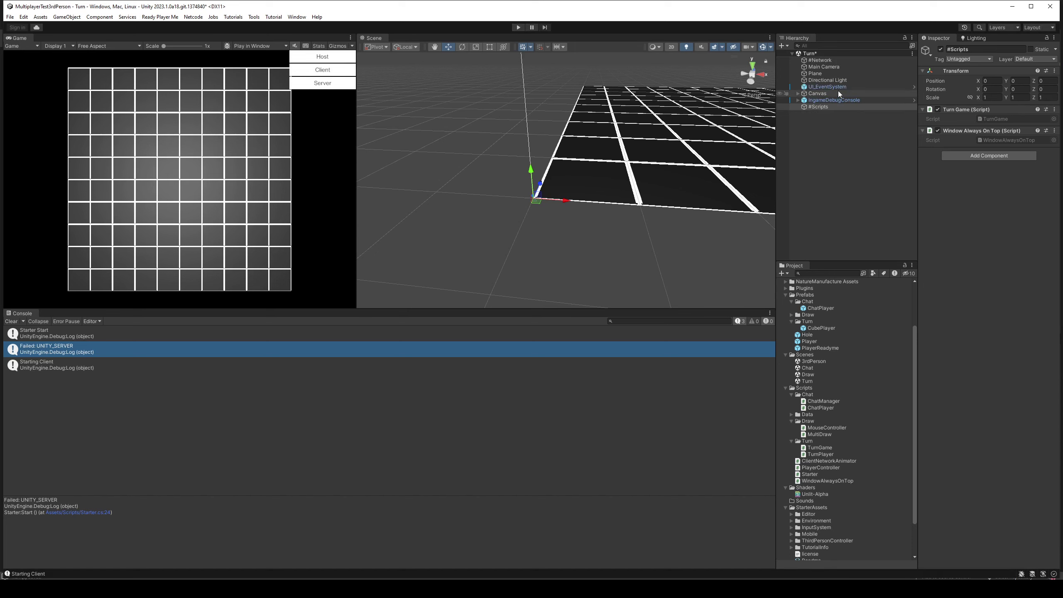
click(834, 60)
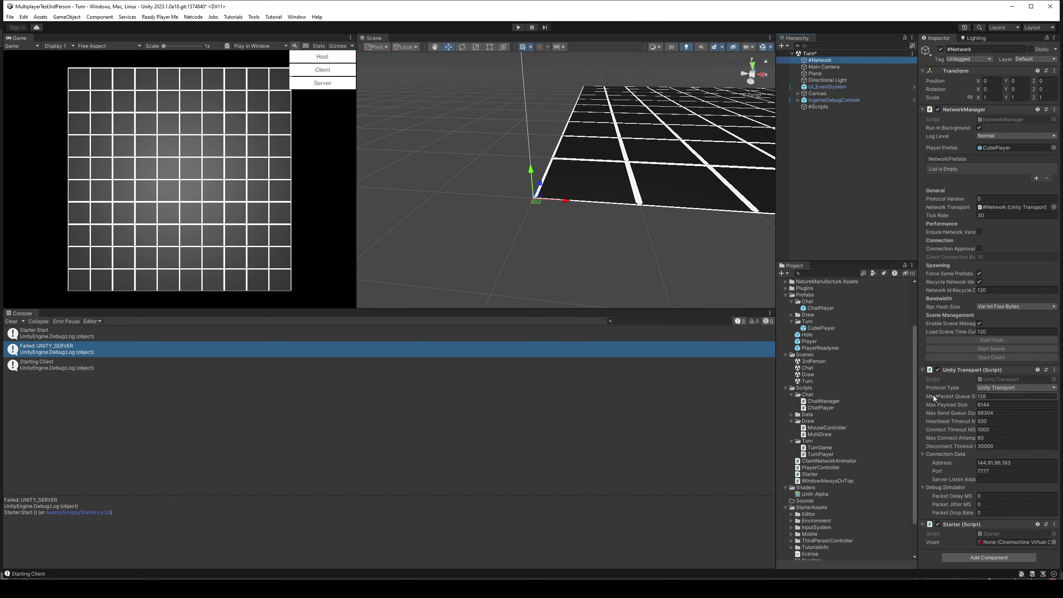
mouse_move(949, 430)
- Save the Turn scene, then build for the Linux Dedicated Server platform from Build Settings
key(ctrl+s)
click(10, 16)
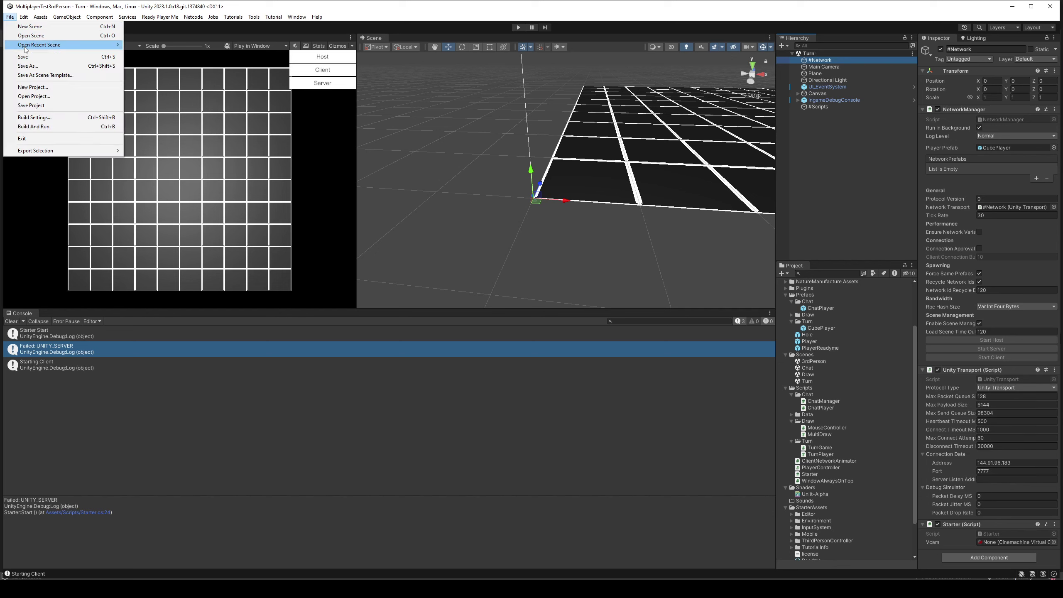
click(42, 119)
click(81, 312)
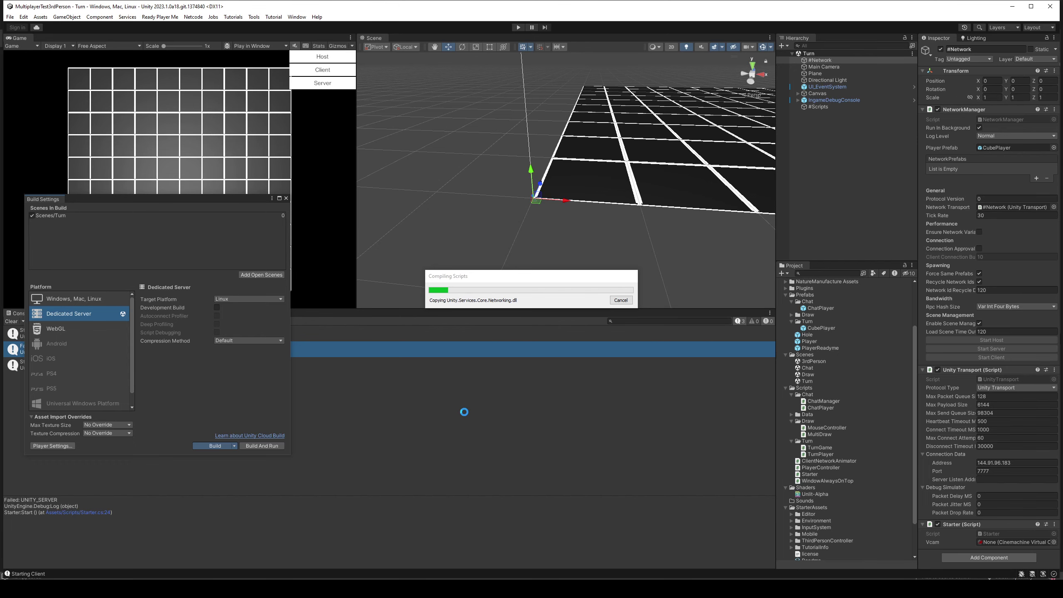
key(alt+Tab)
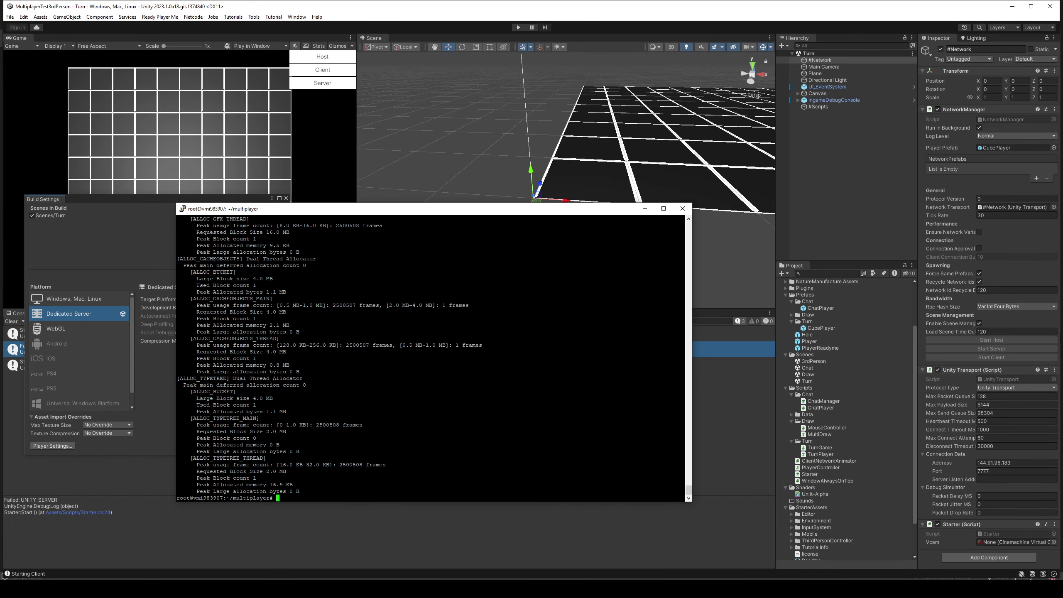
scroll(431, 356, up, 10)
scroll(431, 356, up, 10)
scroll(431, 356, up, 10)
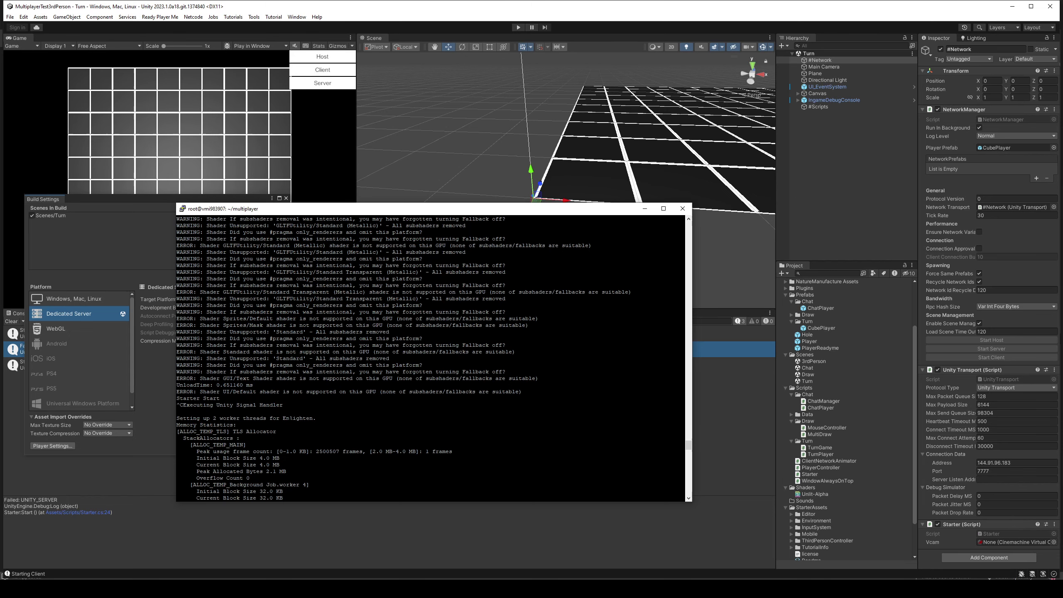
scroll(431, 356, down, 5)
scroll(431, 356, down, 5)
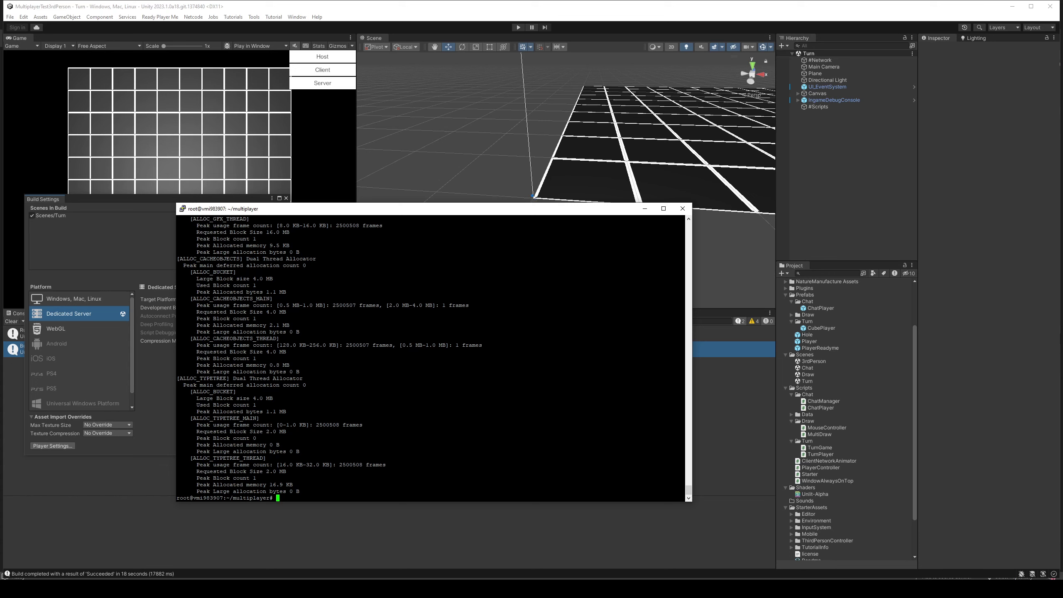
- Leave PuTTY at its prompt while the server build uploads to /root/multiplayer
click(349, 575)
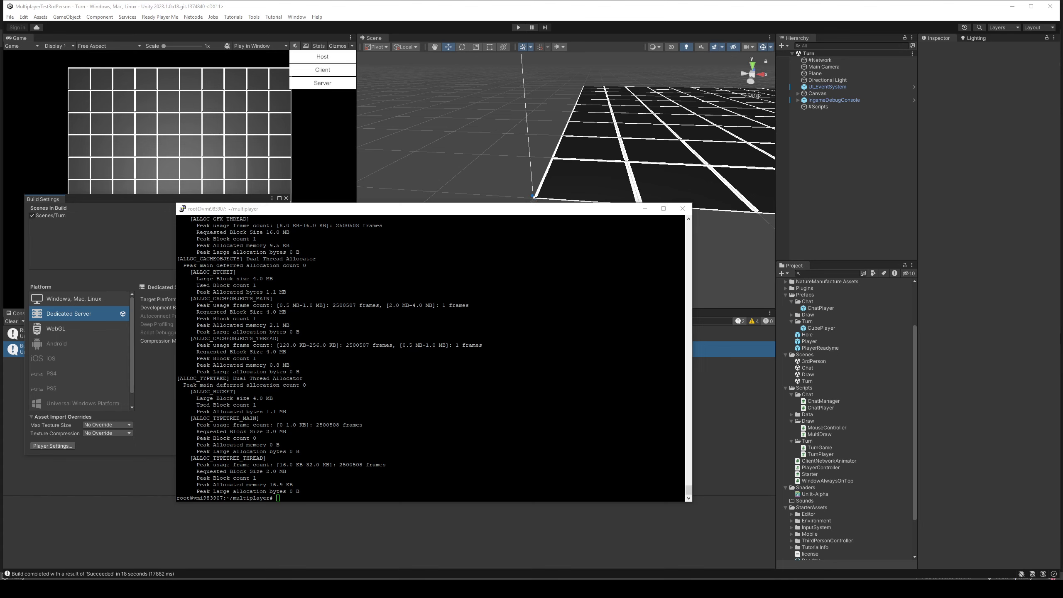
- Rerun chmod +x turn.x86_64 and the launch command so the VPS server logs 'Starting Server'
click(301, 214)
key(Up)
key(Return)
key(Up)
key(Up)
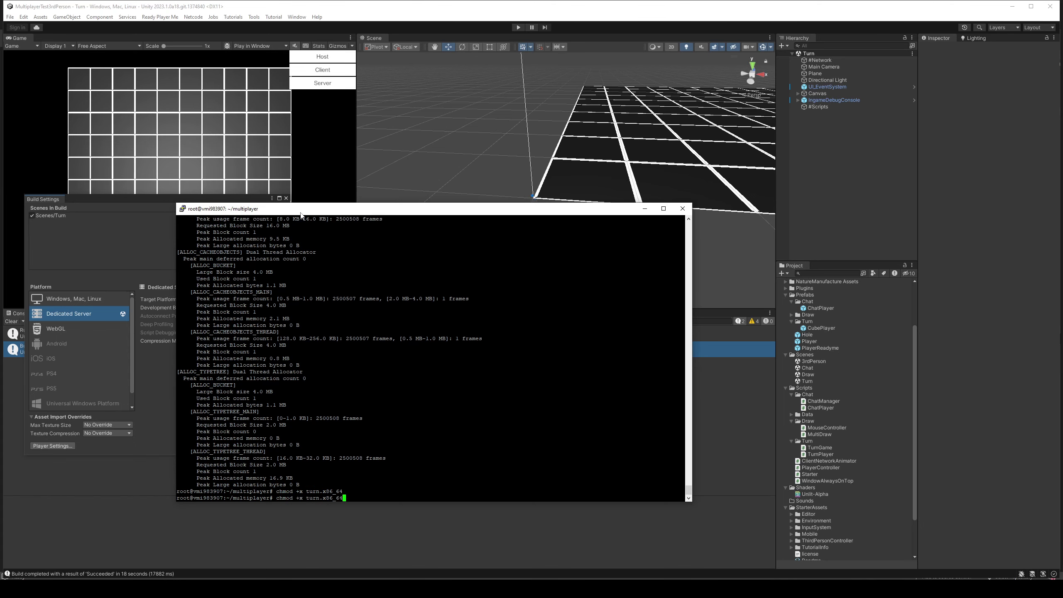
key(Up)
key(Return)
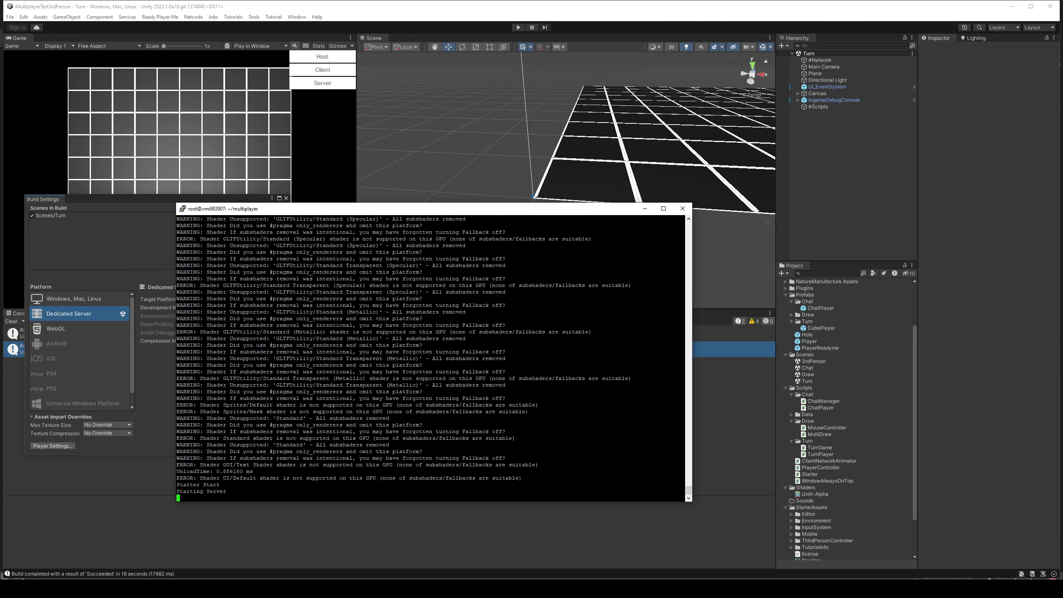
click(314, 175)
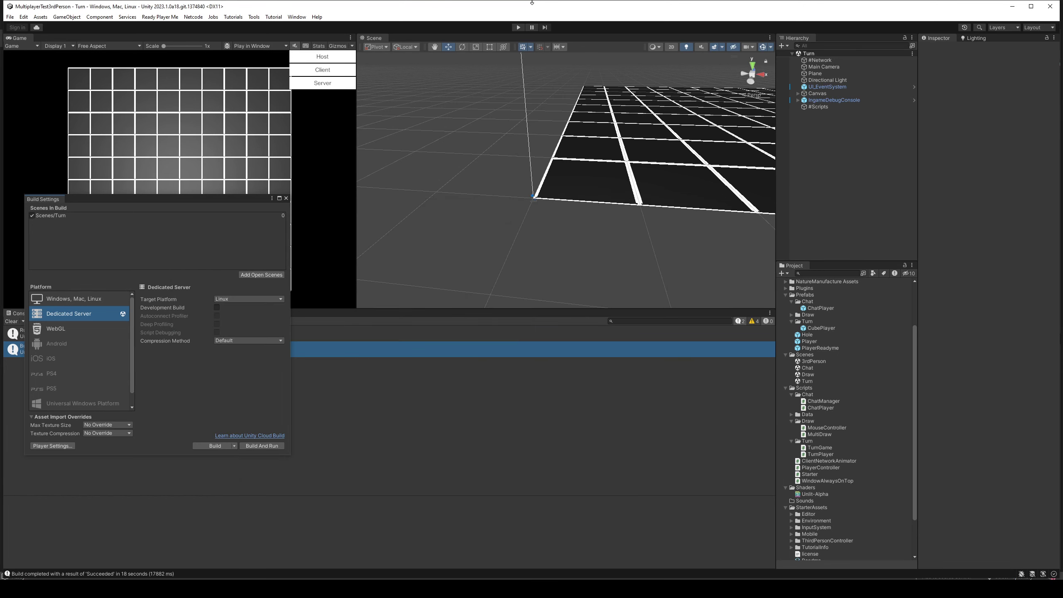
- Switch Build Settings to Windows, Mac, Linux with Linux as target, then play the Turn scene
click(94, 298)
click(235, 299)
click(228, 306)
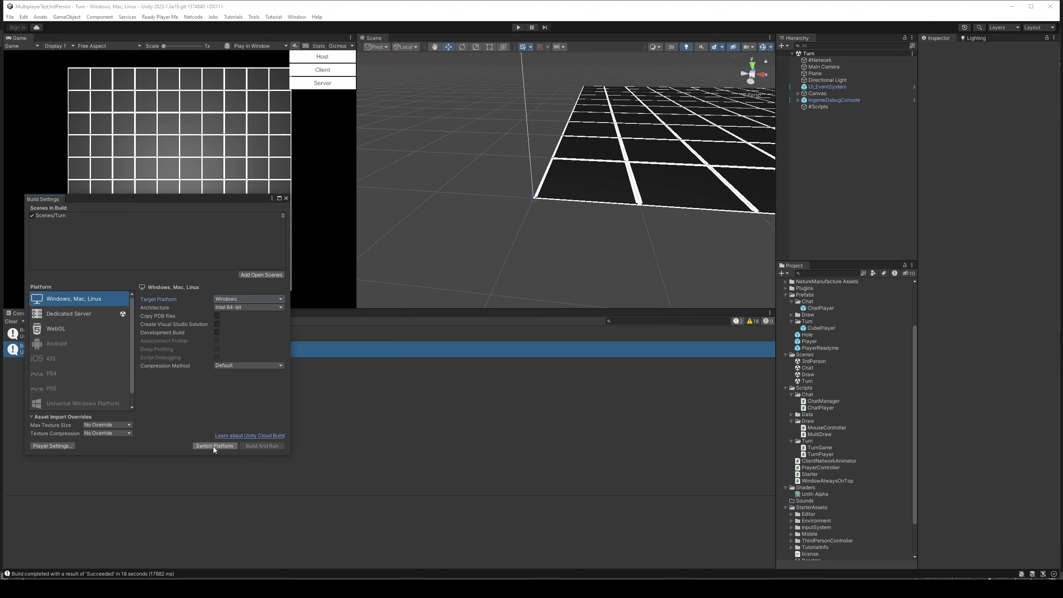
click(249, 298)
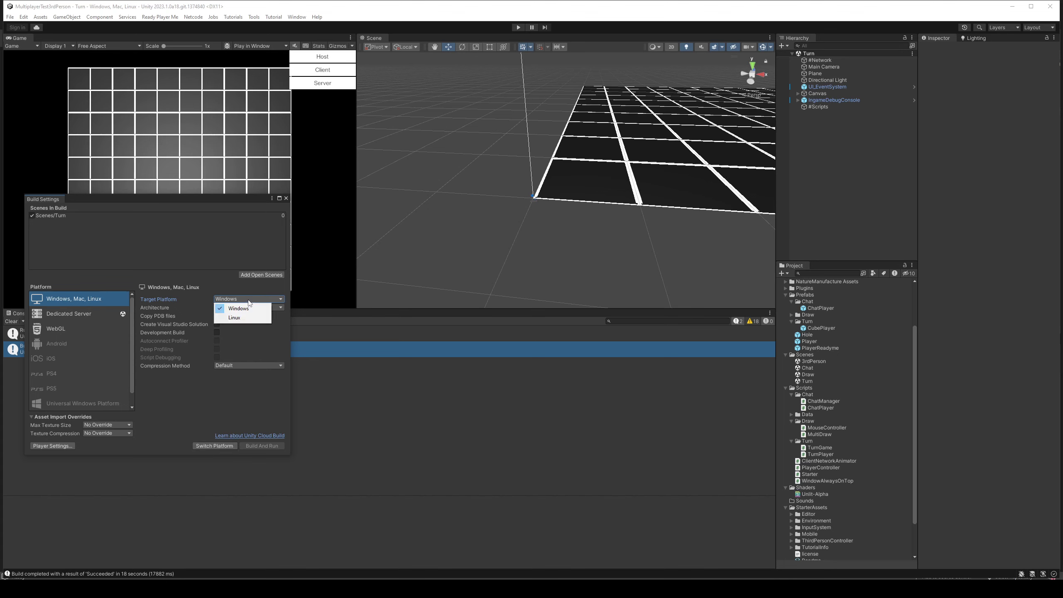
click(234, 317)
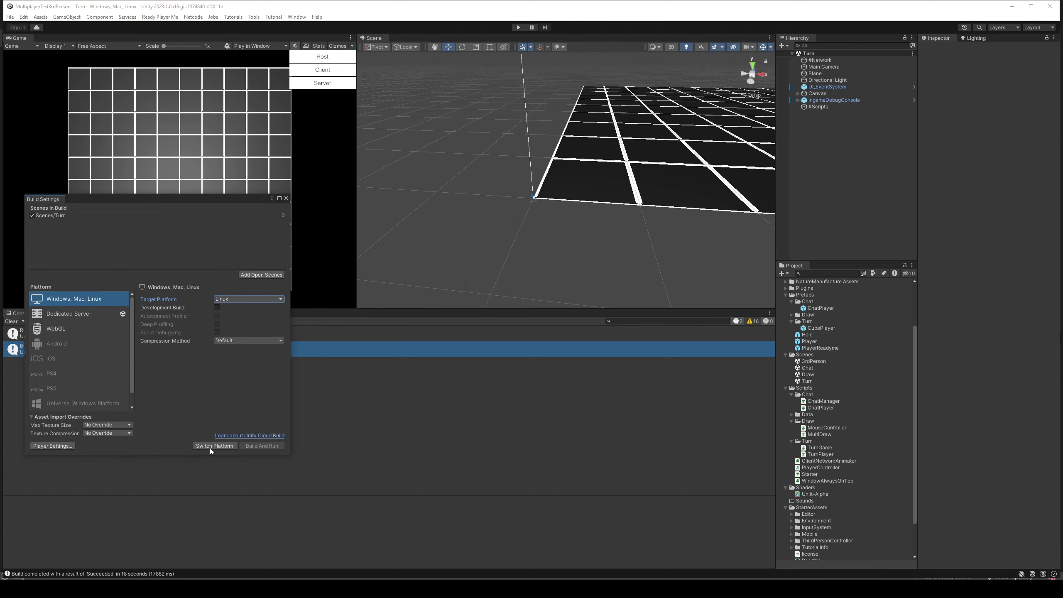
click(286, 198)
key(ctrl+p)
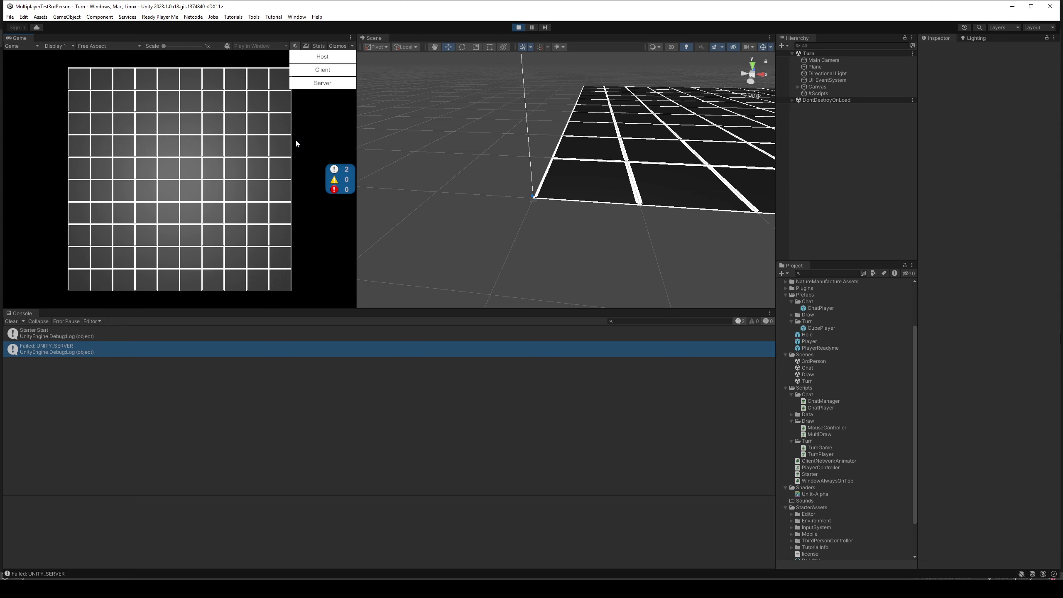
- Join the server as a client, check the PuTTY log, and move the white cube up twice and right
click(322, 69)
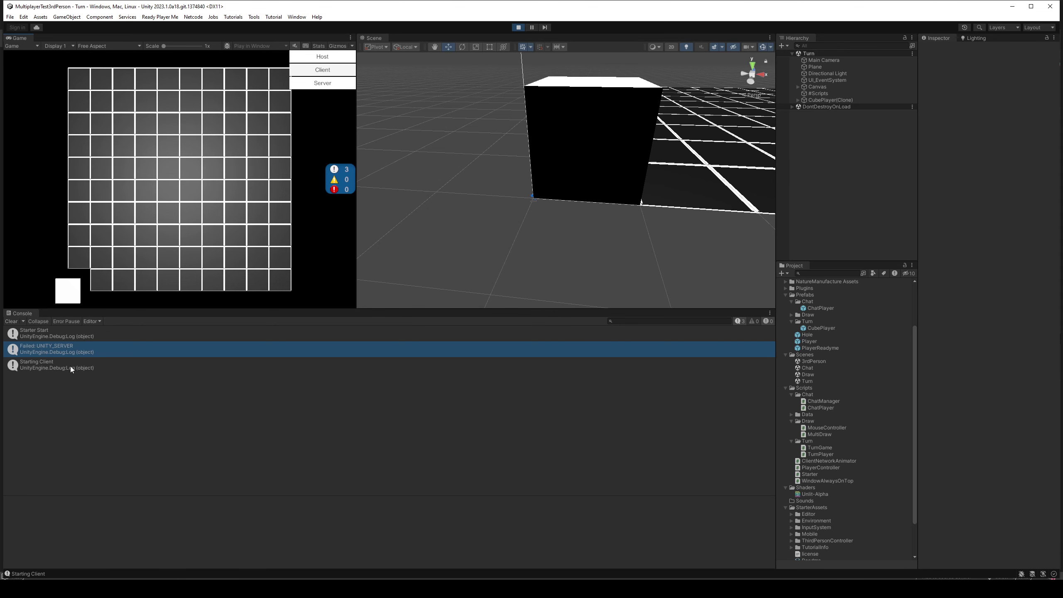
click(368, 575)
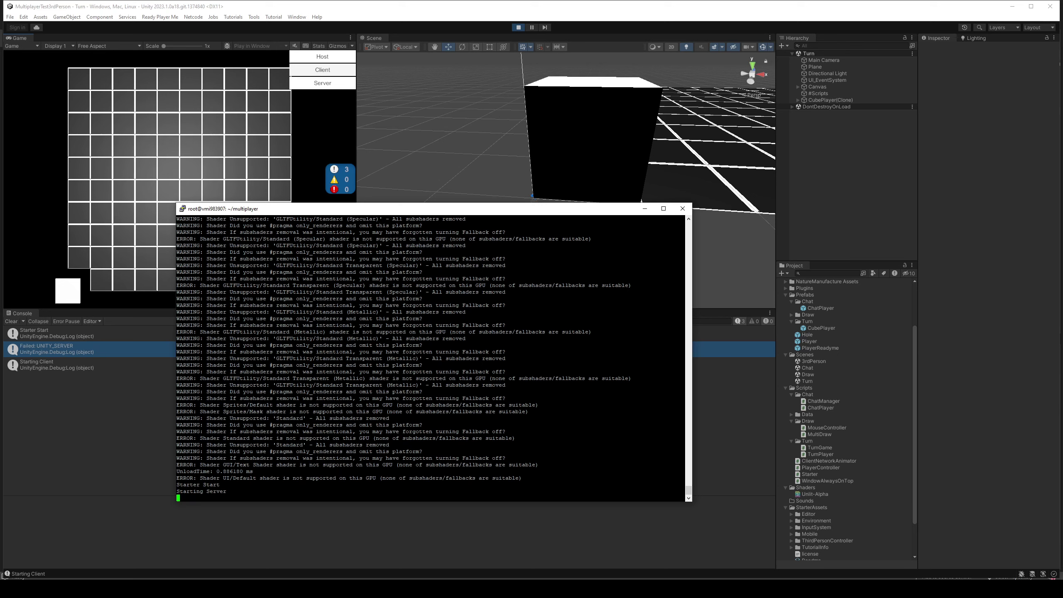
click(511, 17)
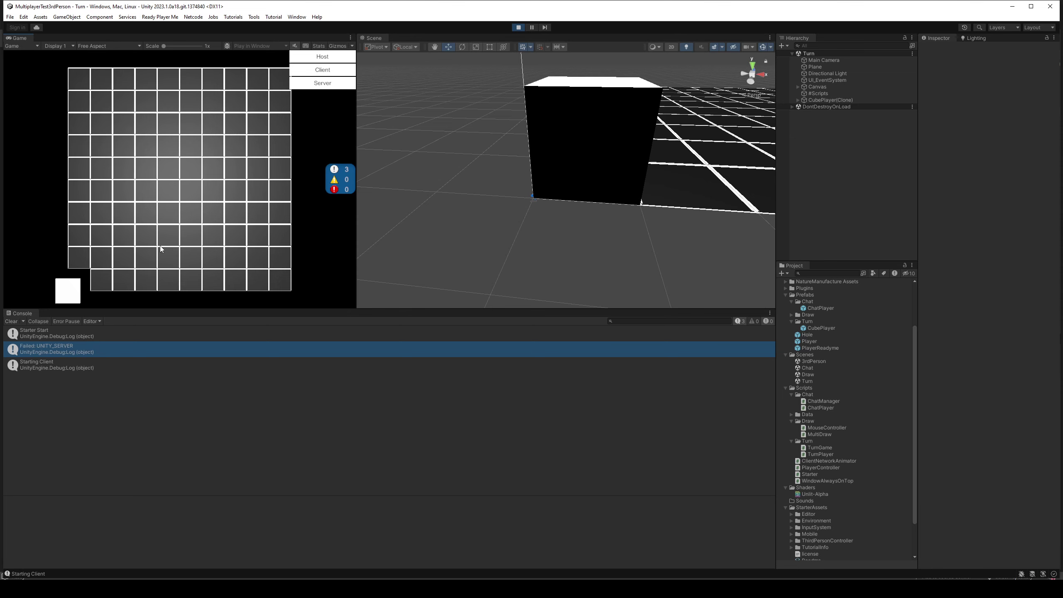
key(Up)
key(Up)
key(Up)
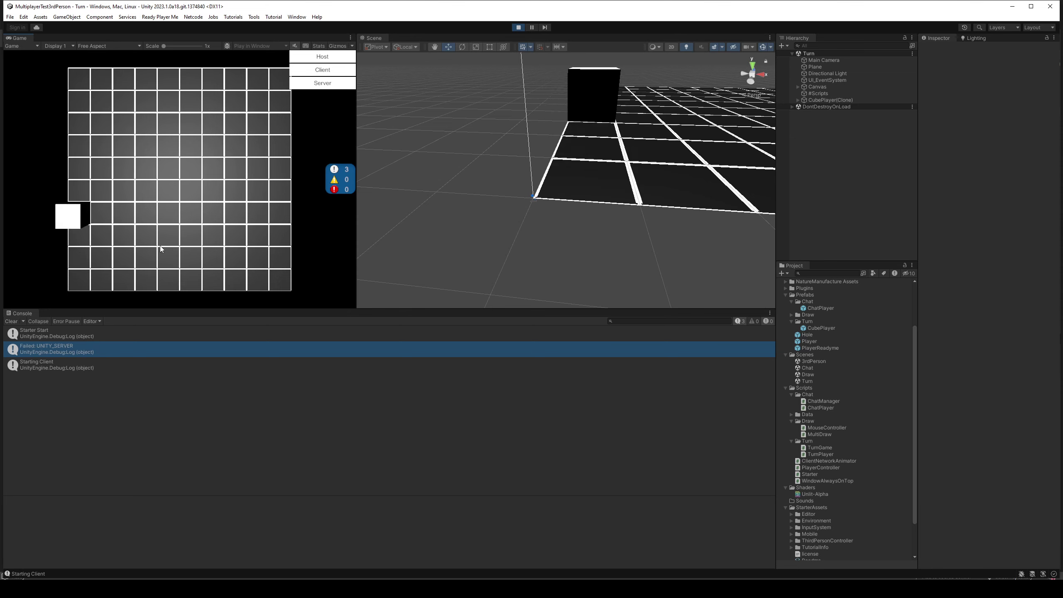
key(Up)
key(Right)
key(Right)
key(Right)
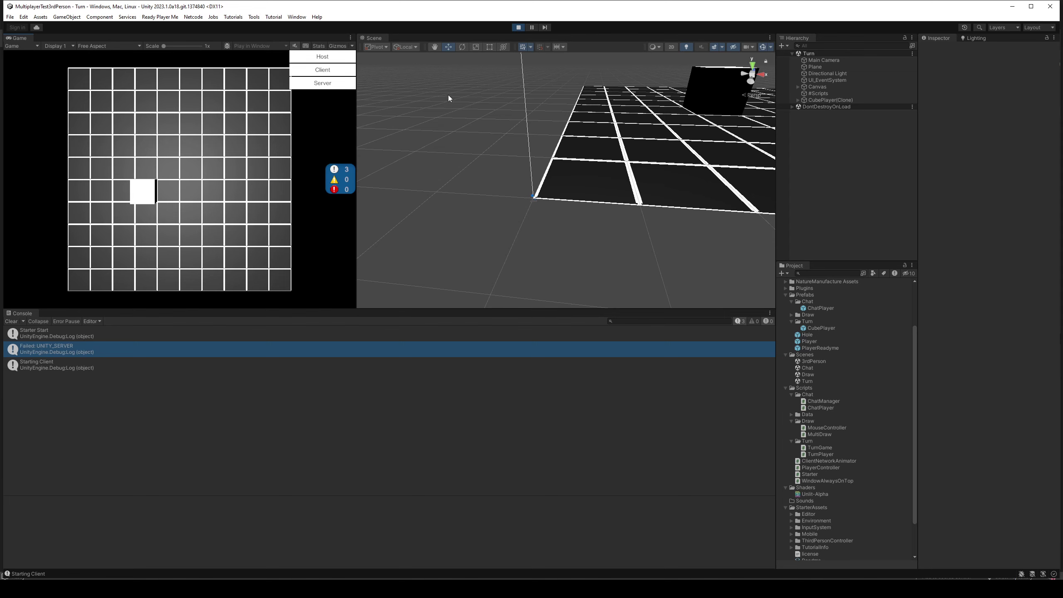
click(518, 28)
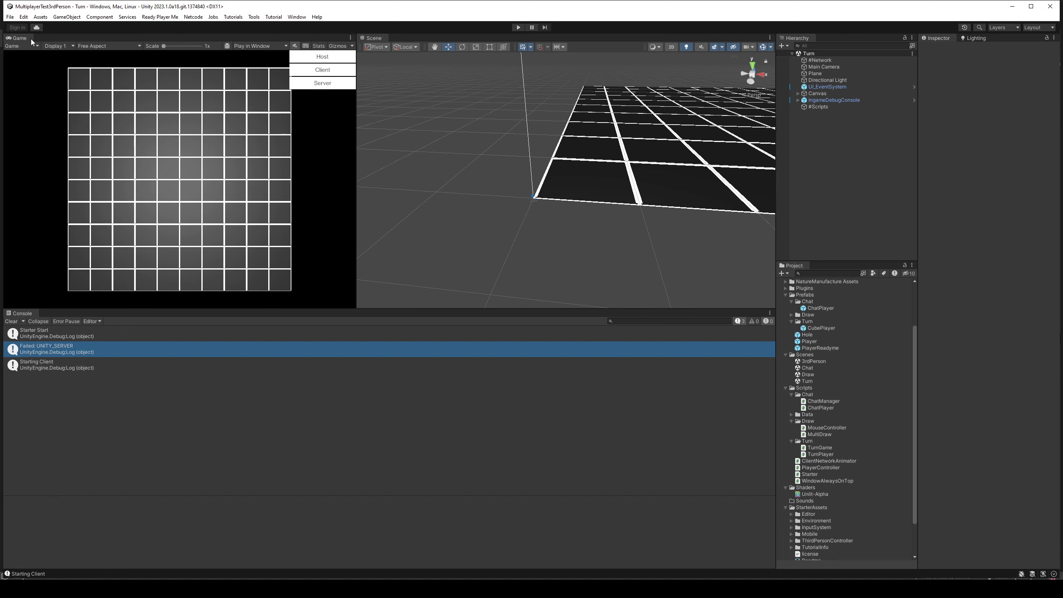
- Build the standalone client with target platform Windows, which fails with IL2CPP build-path errors
click(10, 17)
click(62, 118)
click(256, 299)
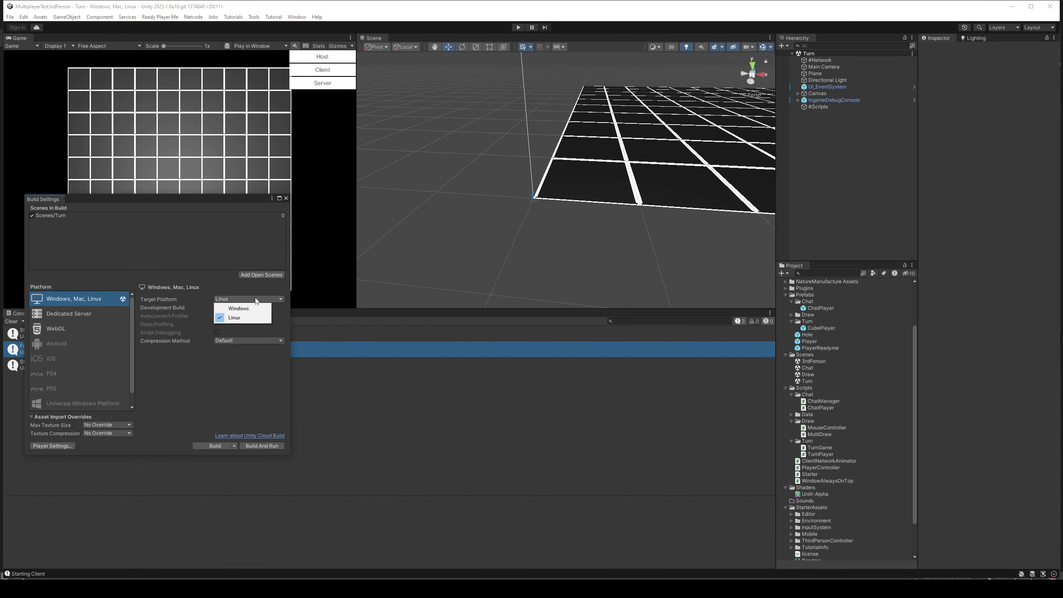
click(251, 308)
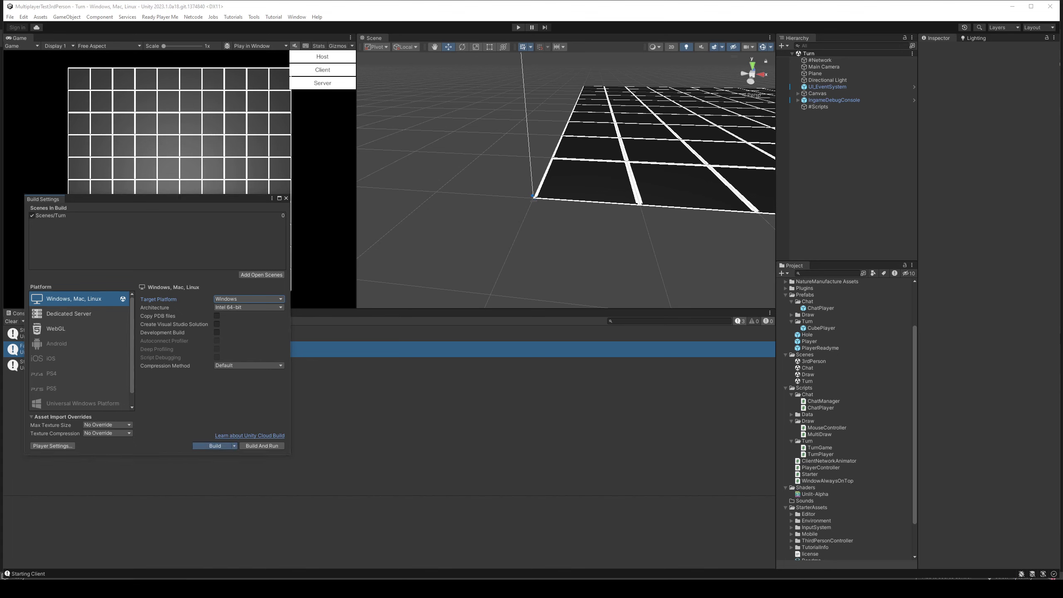
click(214, 445)
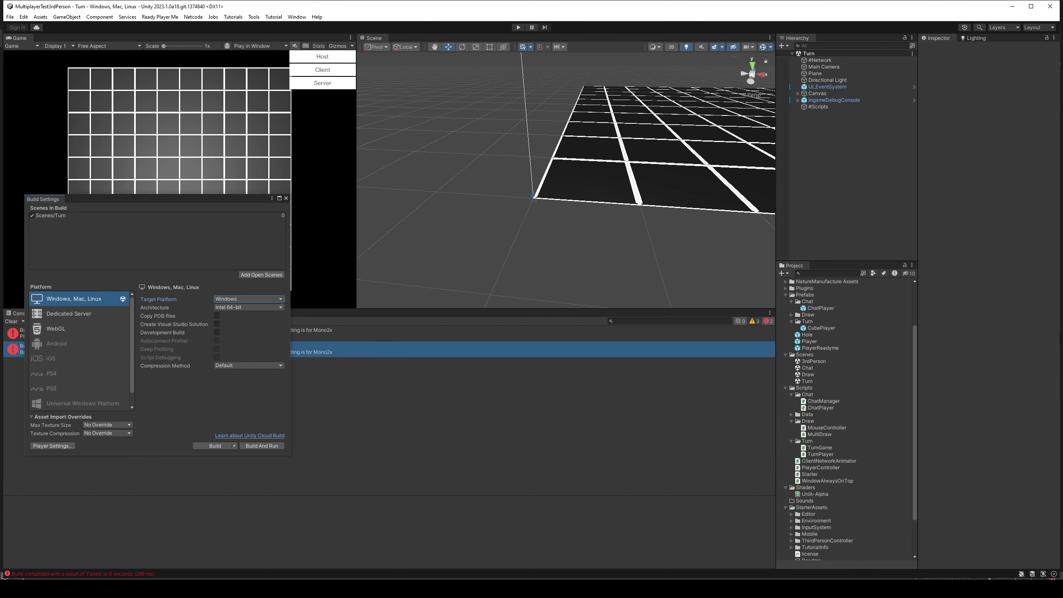
drag(201, 202, 516, 207)
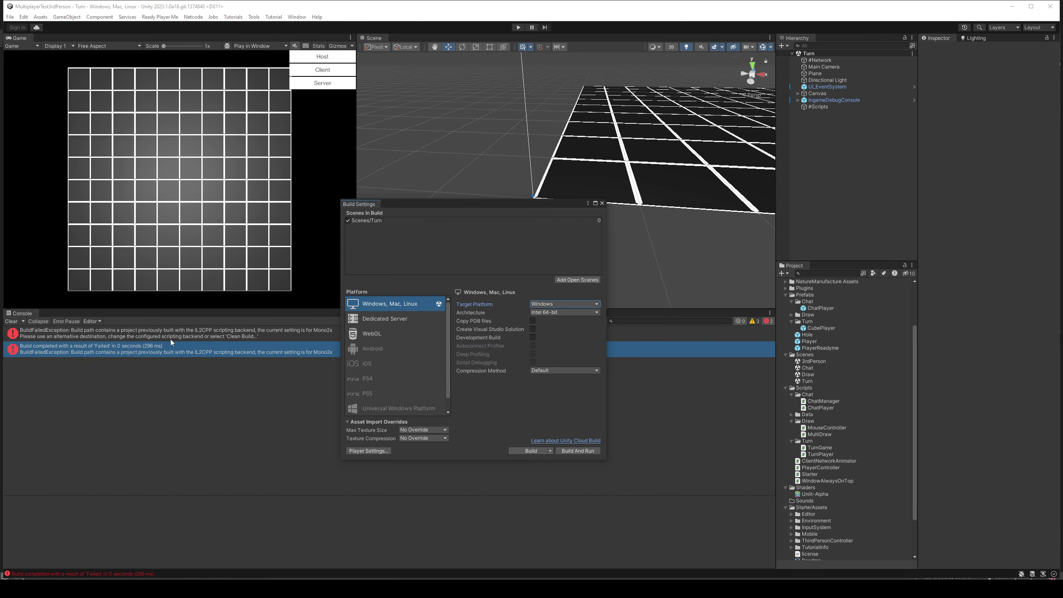
- Run a Clean Build of the Windows client, which succeeds in about 40 seconds, then close Build Settings
click(550, 451)
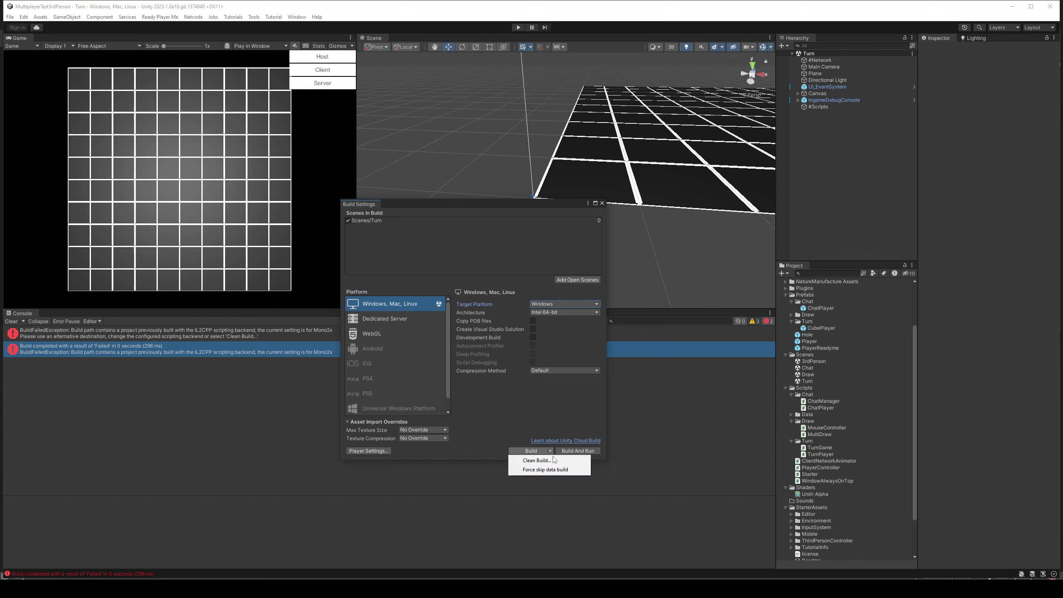
click(552, 459)
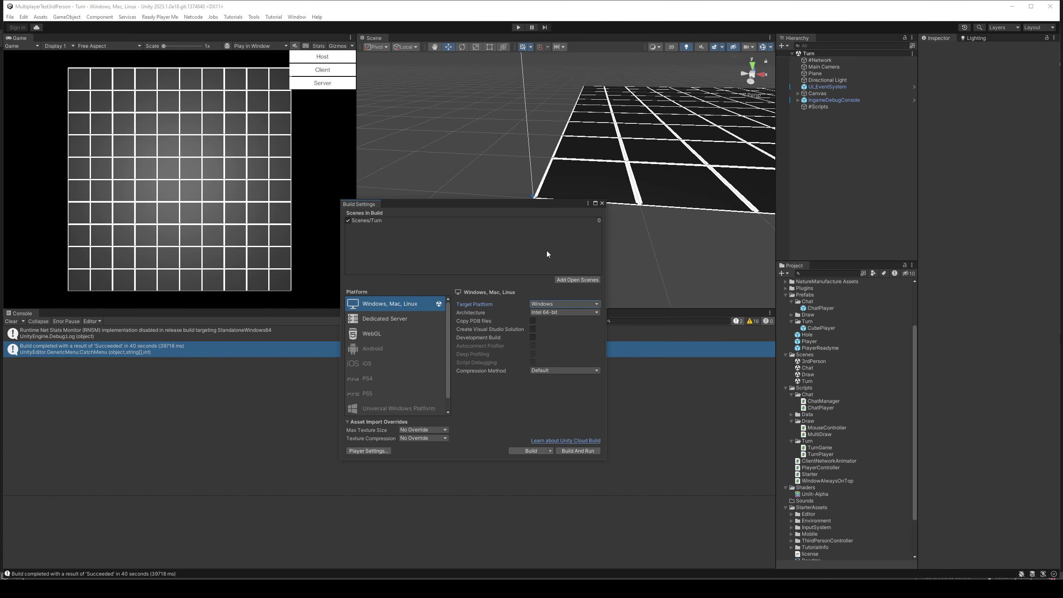
click(602, 203)
- Start play, clear the Console, and connect both the editor and the Windows build as clients
click(519, 28)
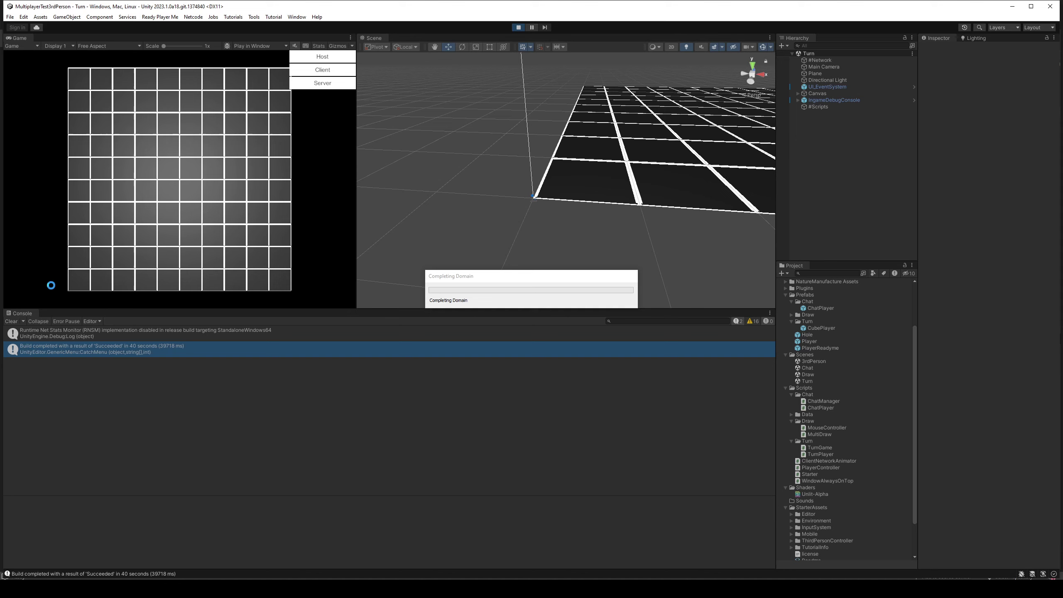
click(11, 321)
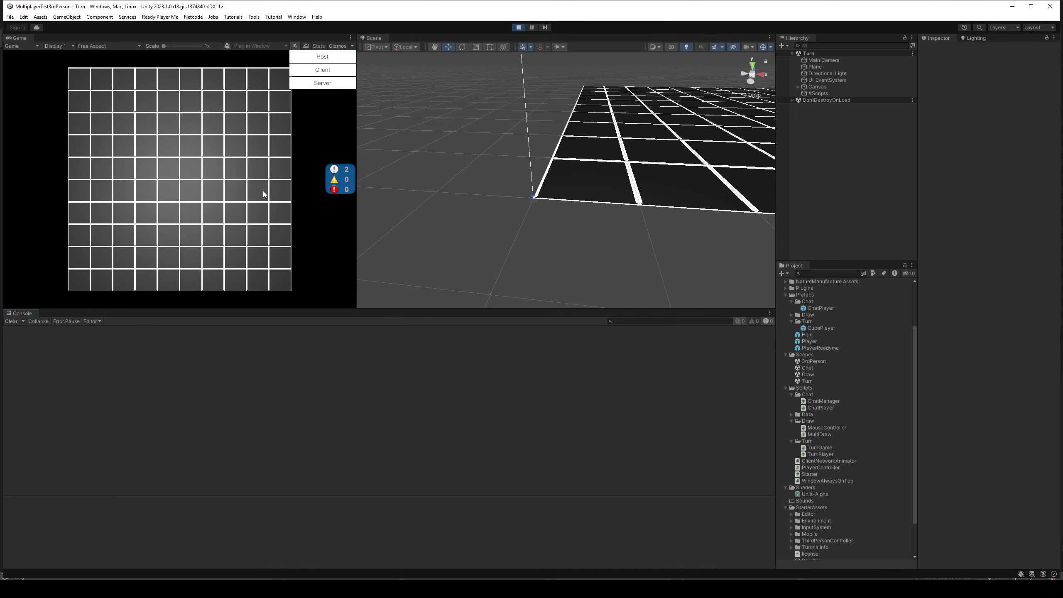
click(314, 71)
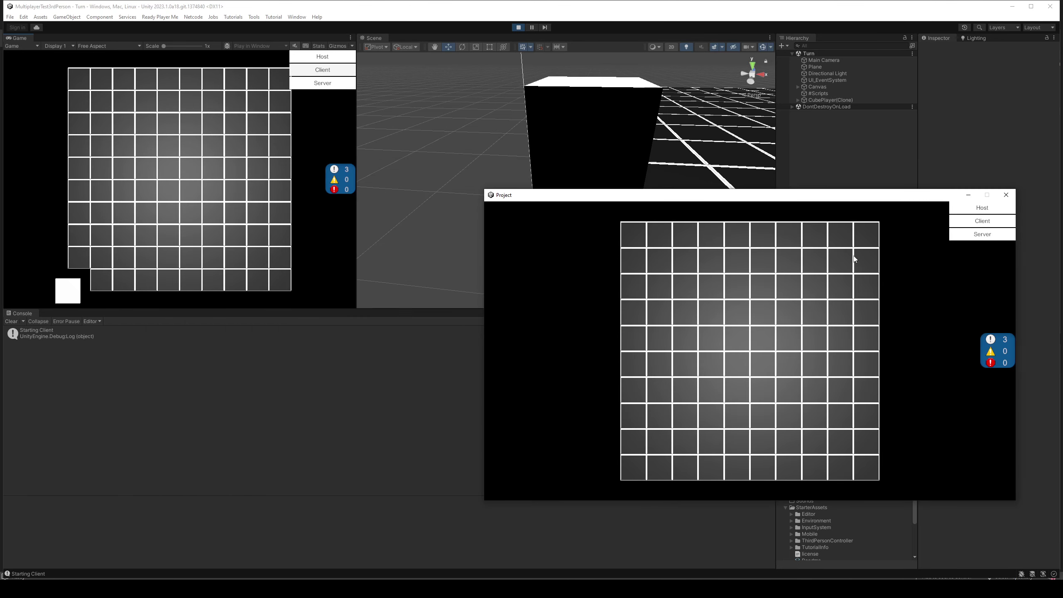
click(982, 220)
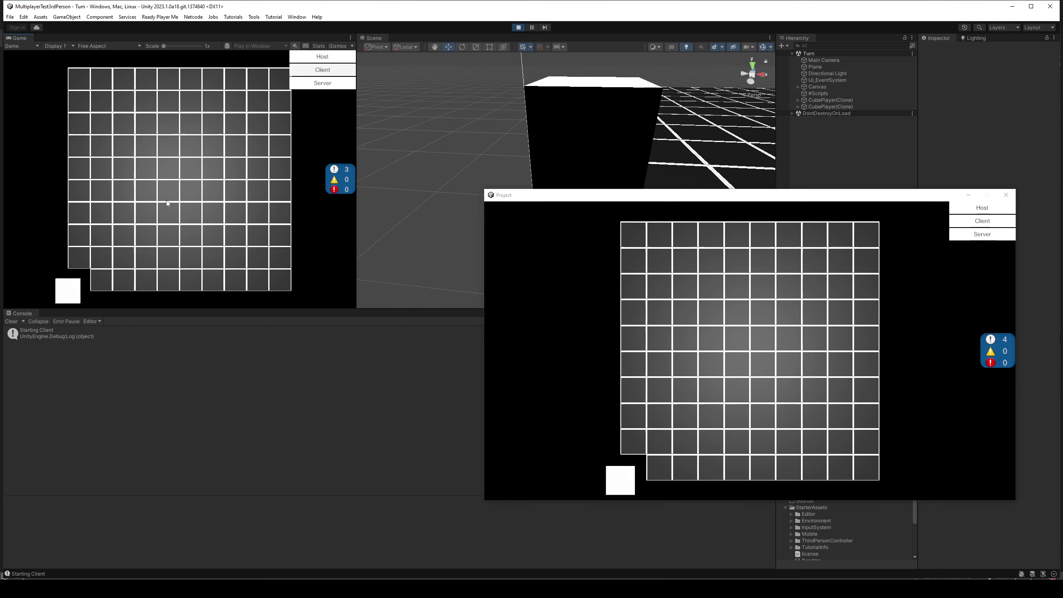
- Alternate turns between the Windows and editor clients, moving cubes up one row and one column right
click(631, 404)
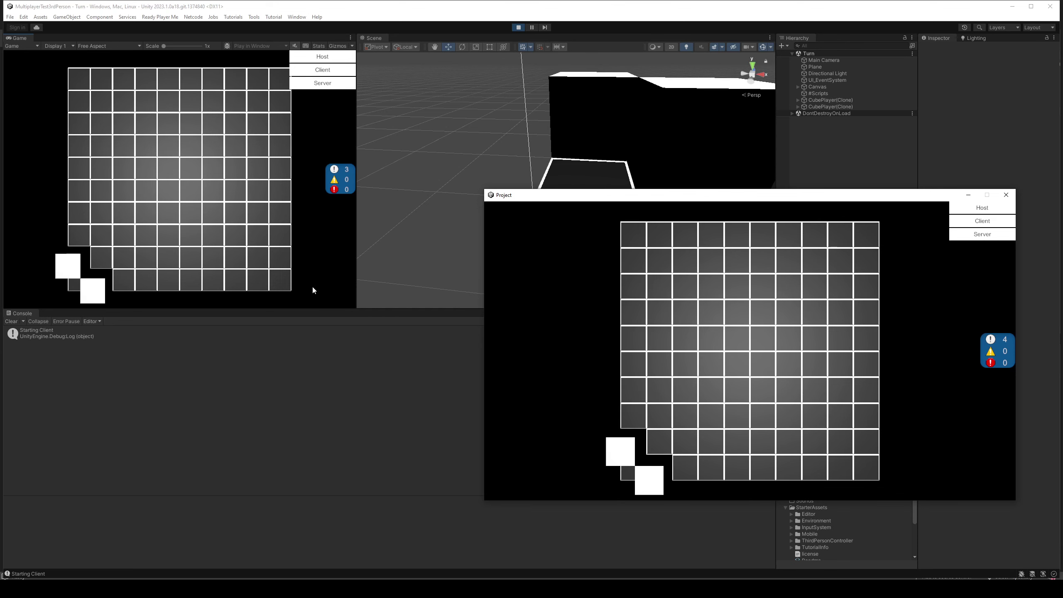
click(208, 230)
click(659, 364)
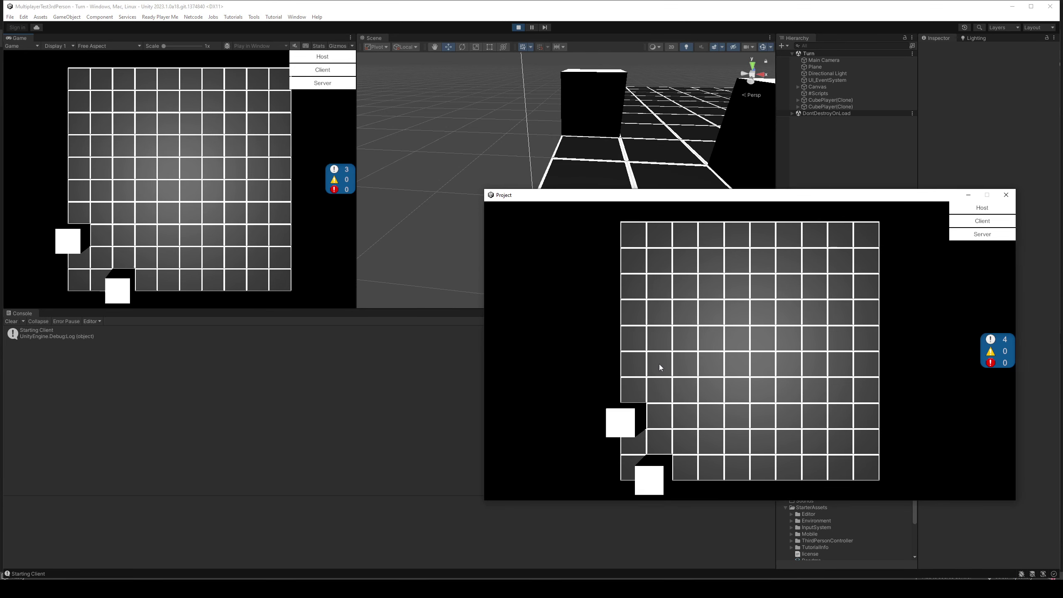
click(186, 204)
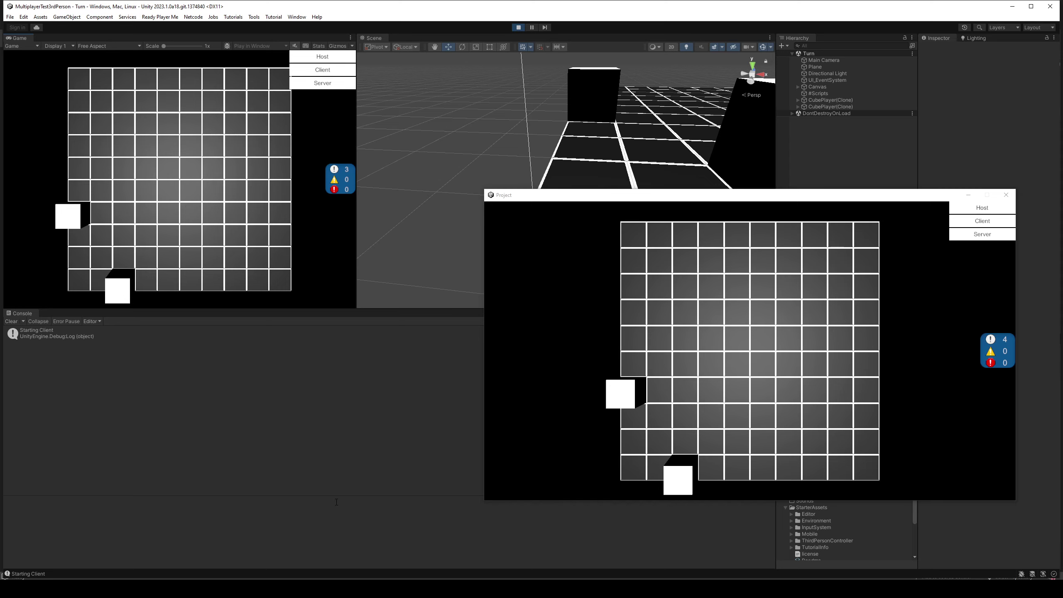
key(alt+Tab)
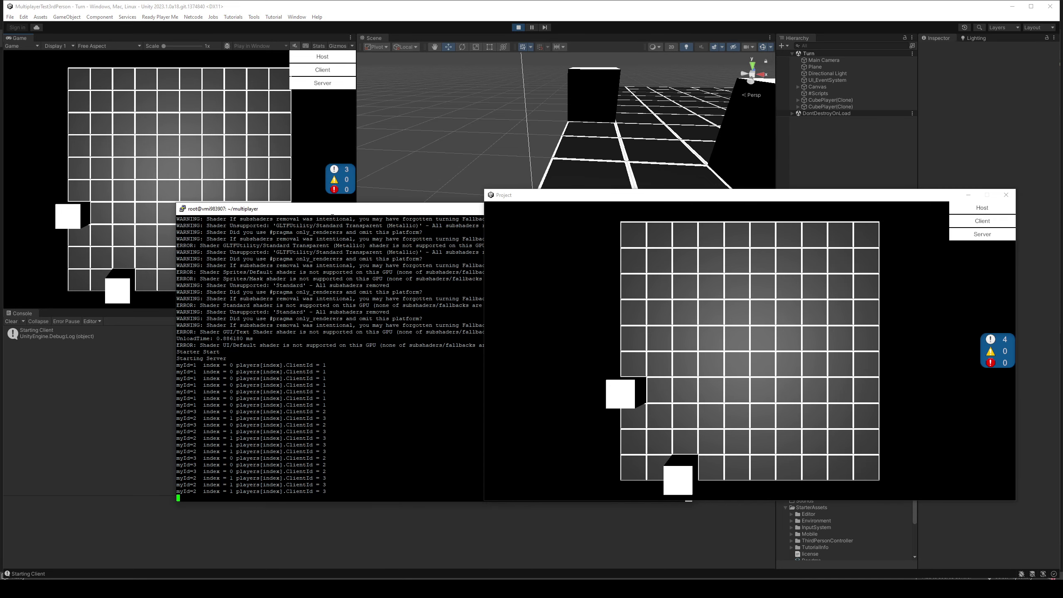
- Close the standalone game window, stop the editor play test, and return to the server's player-ID log
drag(332, 211, 173, 269)
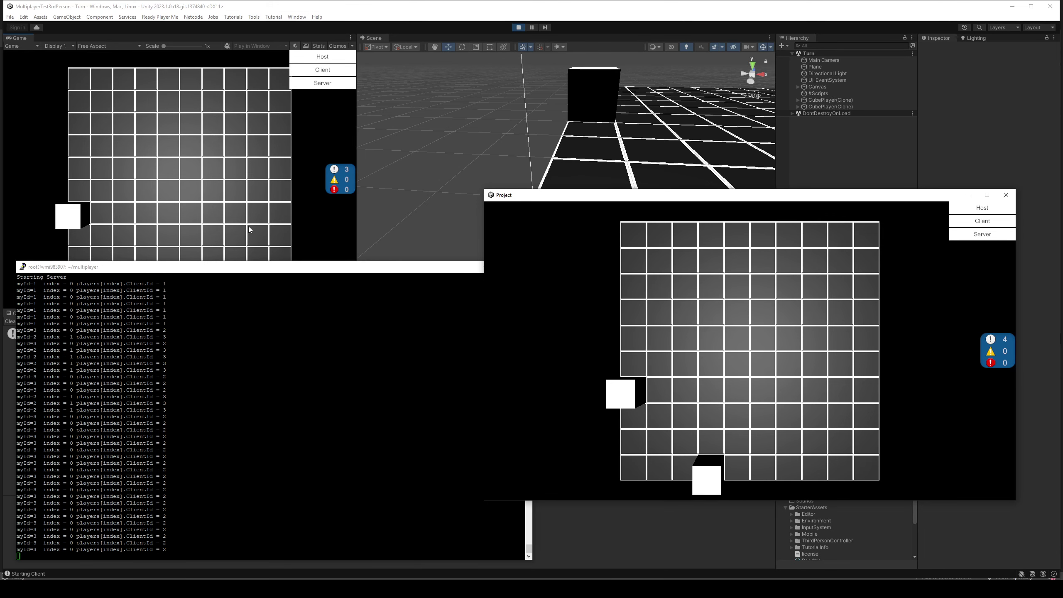
click(175, 199)
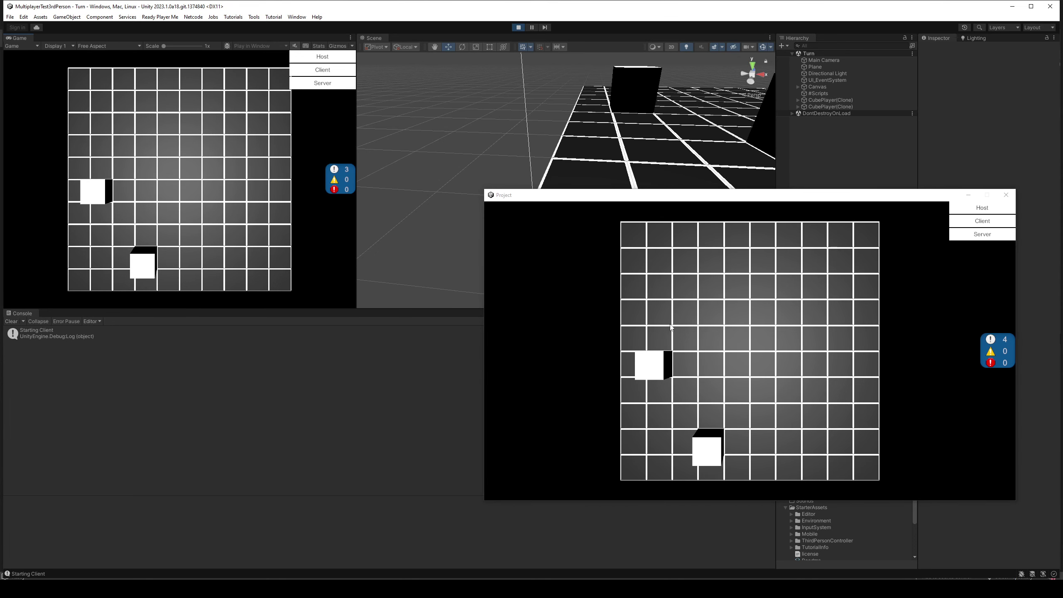
click(1007, 194)
click(518, 28)
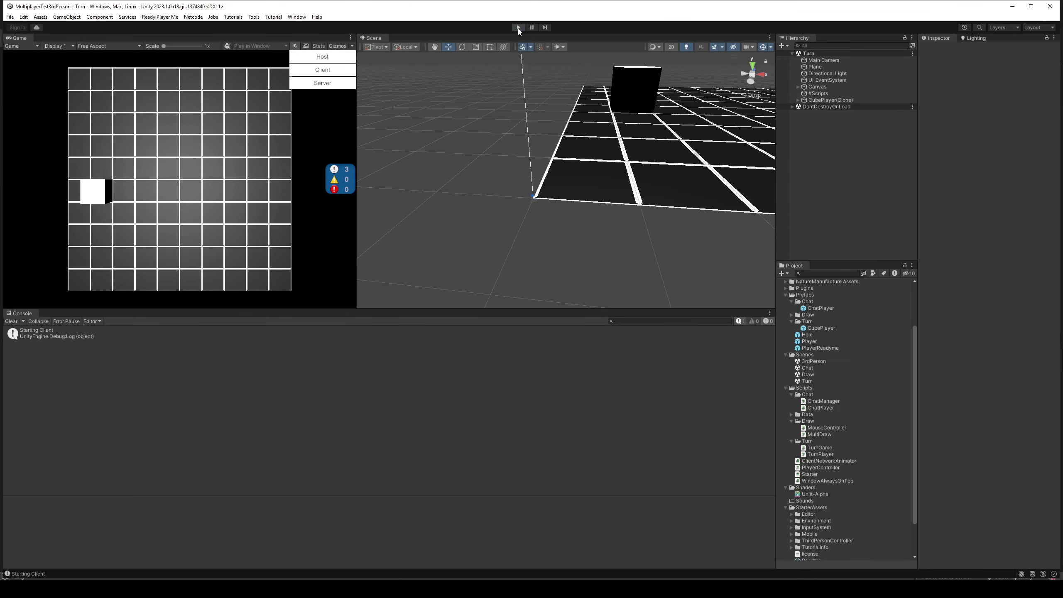
key(alt+Tab)
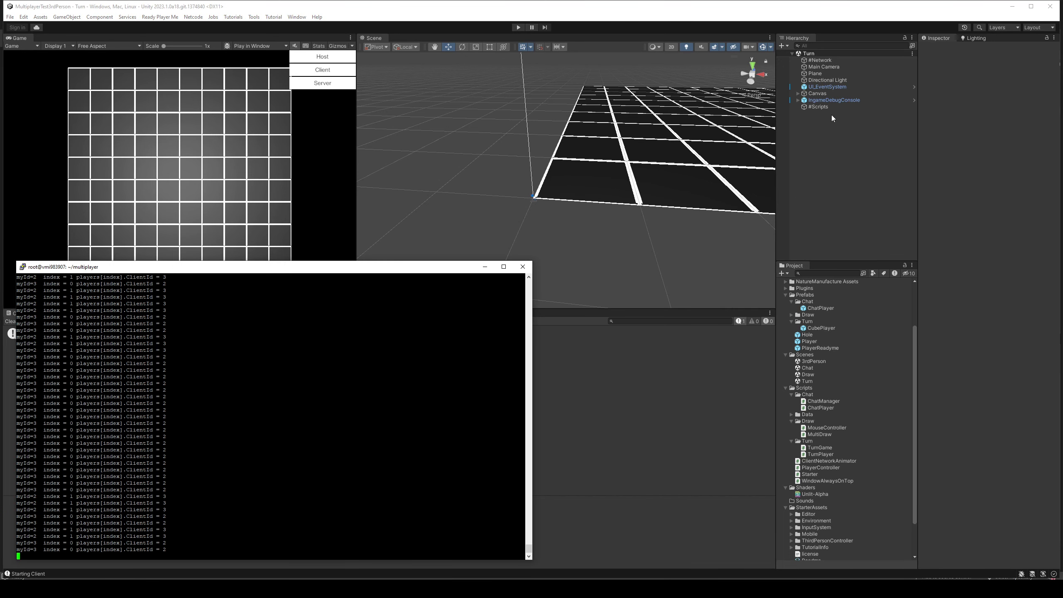
click(828, 105)
- In TurnGame.cs, move the CanIMove Debug.Log into the if block with a 'CanMove:' prefix
double_click(1003, 119)
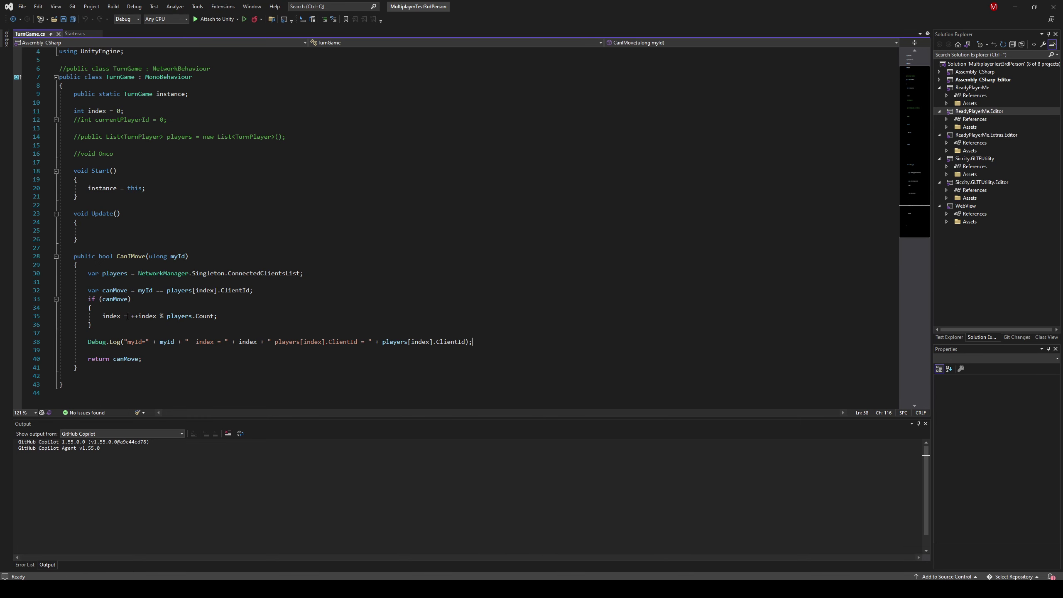
click(178, 341)
key(Home)
key(Home)
key(alt+Up)
key(alt+Up)
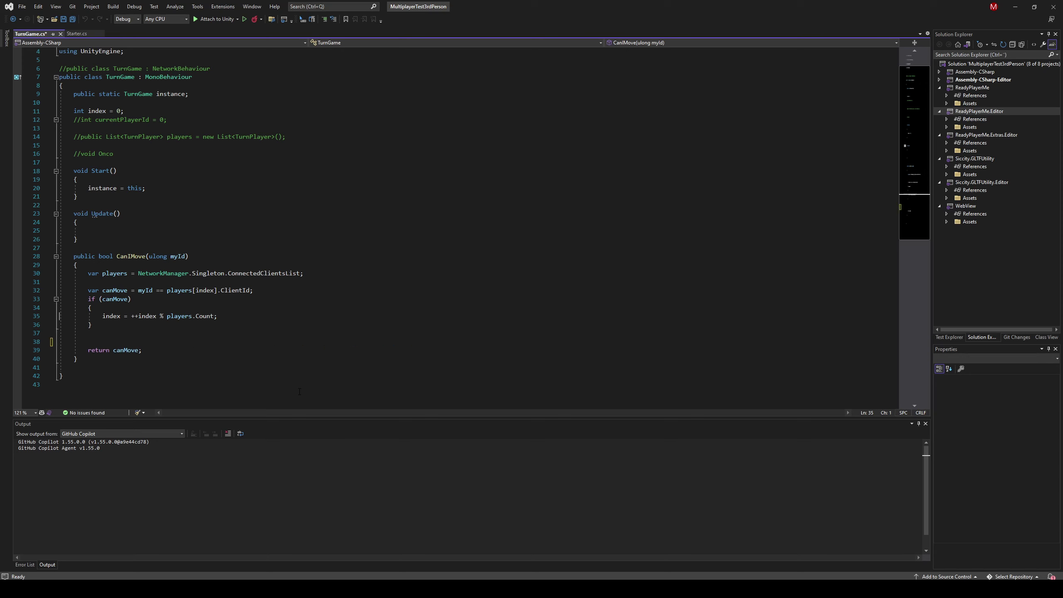
key(alt+Up)
key(ctrl+Right)
key(ctrl+Right)
key(ctrl+Right)
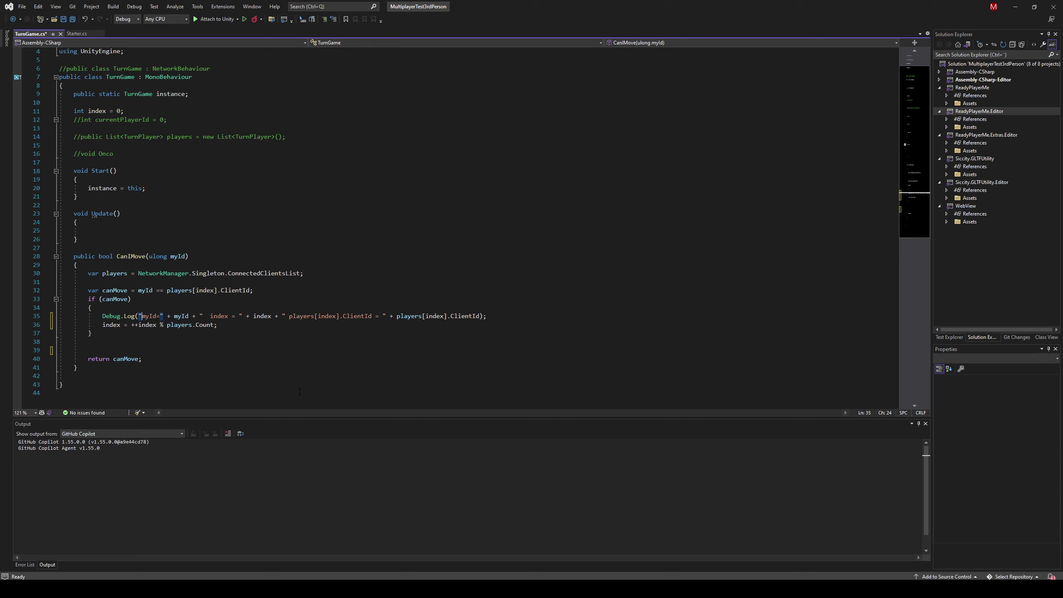
text(CanMove:)
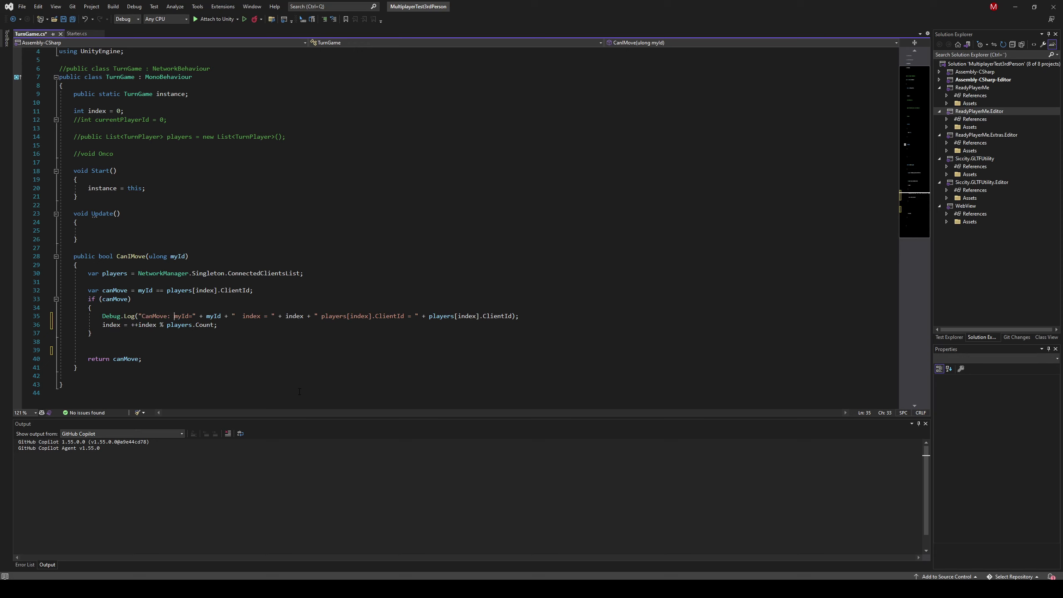
- Add an else block logging 'Cannot move player ID: ' plus myId, and save
key(Down)
key(Down)
text(else)
key(Tab)
key(Tab)
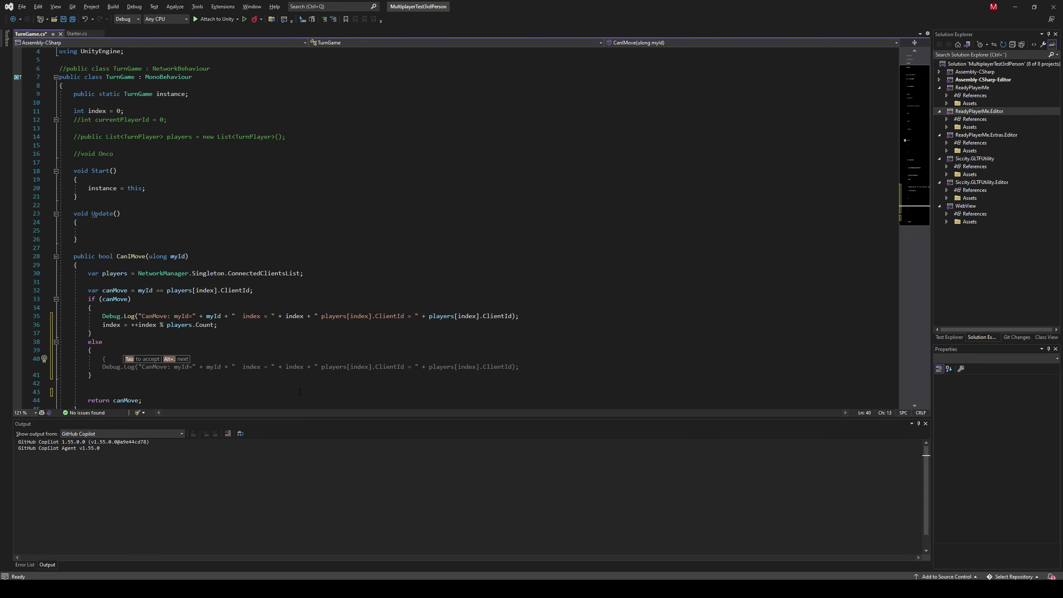
text(Debug.Log(")
key(BackSpace)
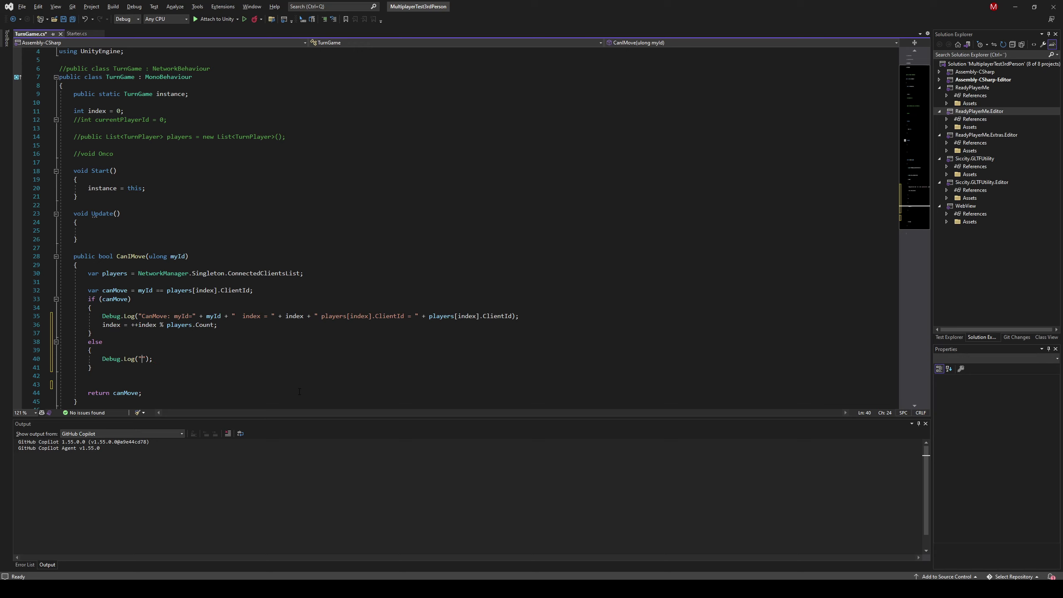
text(Cannot mov)
text(e player:)
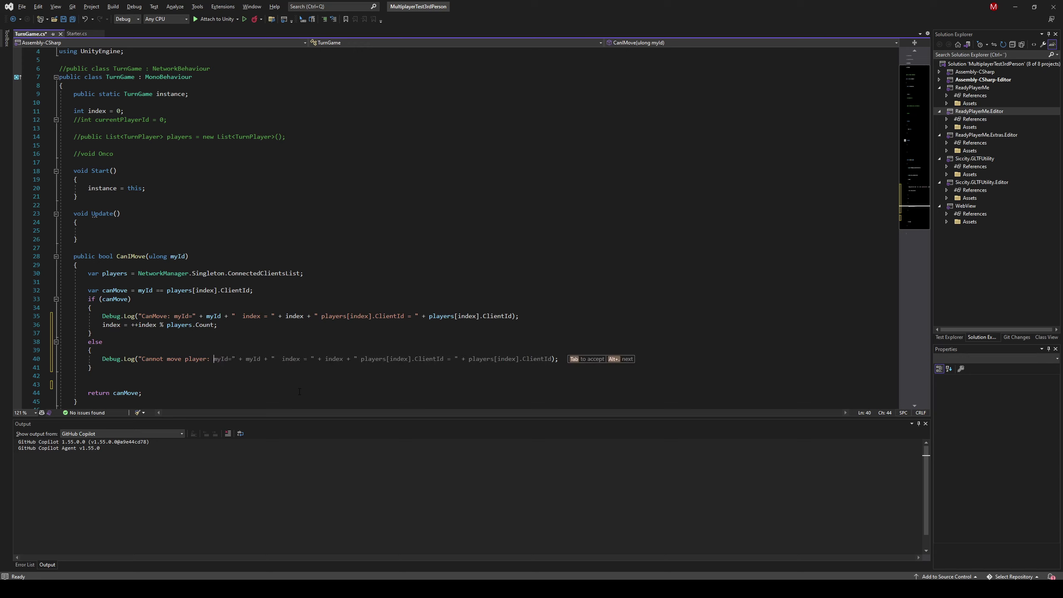
key(BackSpace)
key(BackSpace)
text(_)
key(BackSpace)
text(ID)
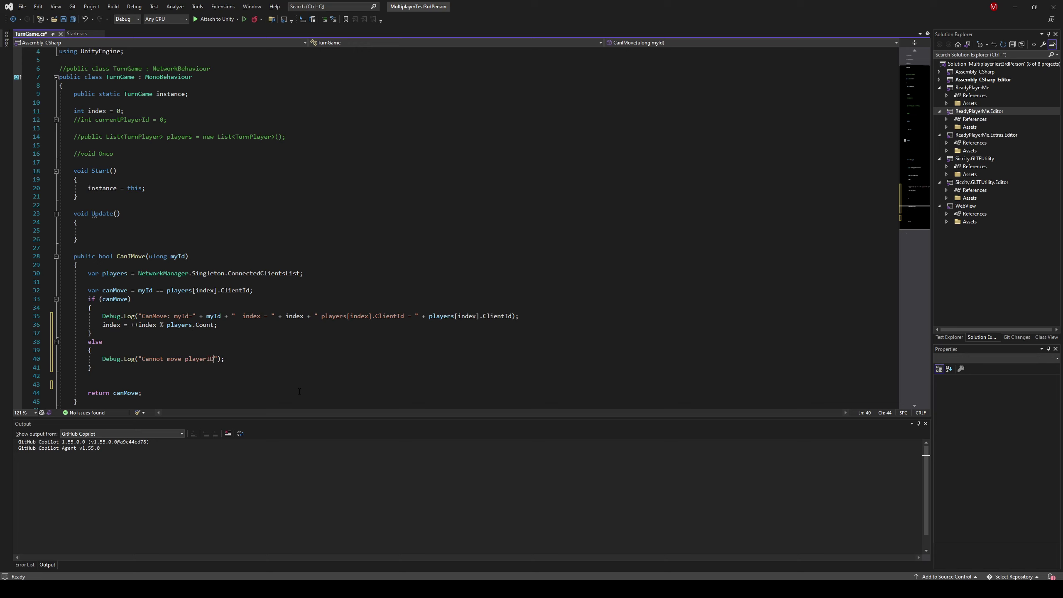
text(: )
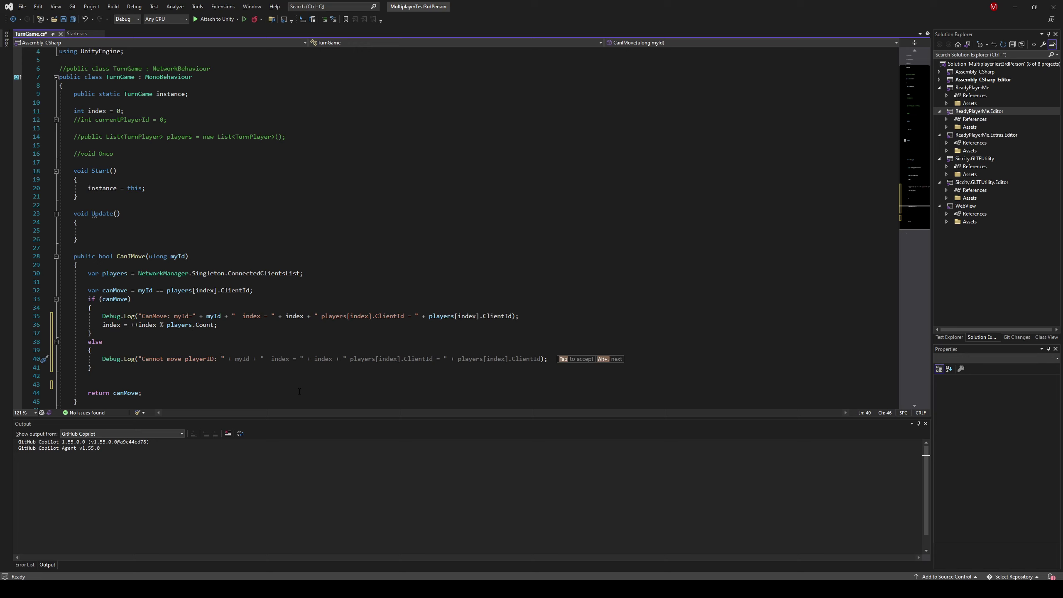
text("+m)
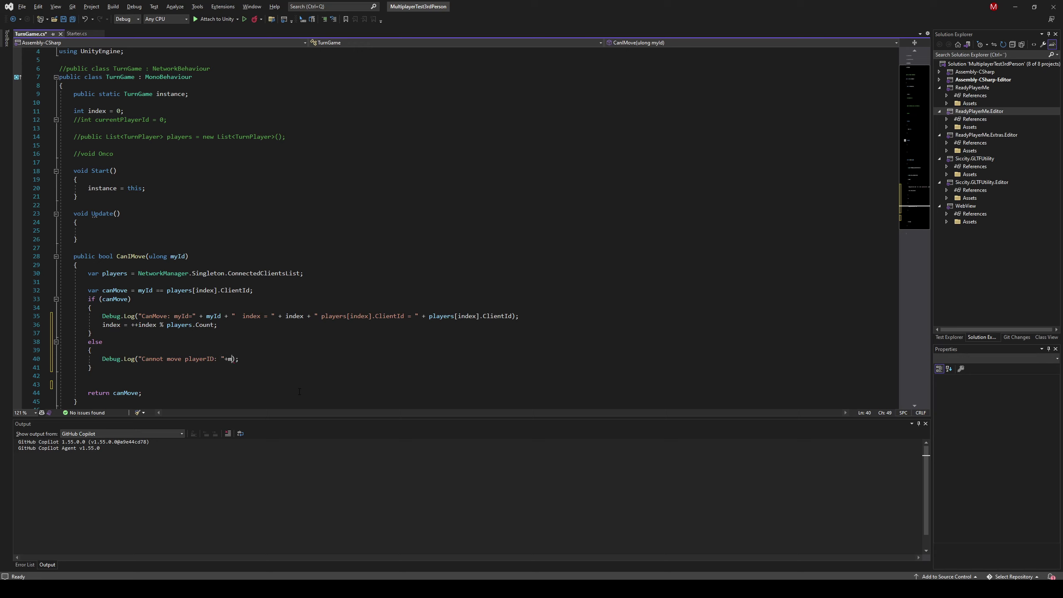
text(yi)
key(Tab)
click(367, 352)
key(ctrl+s)
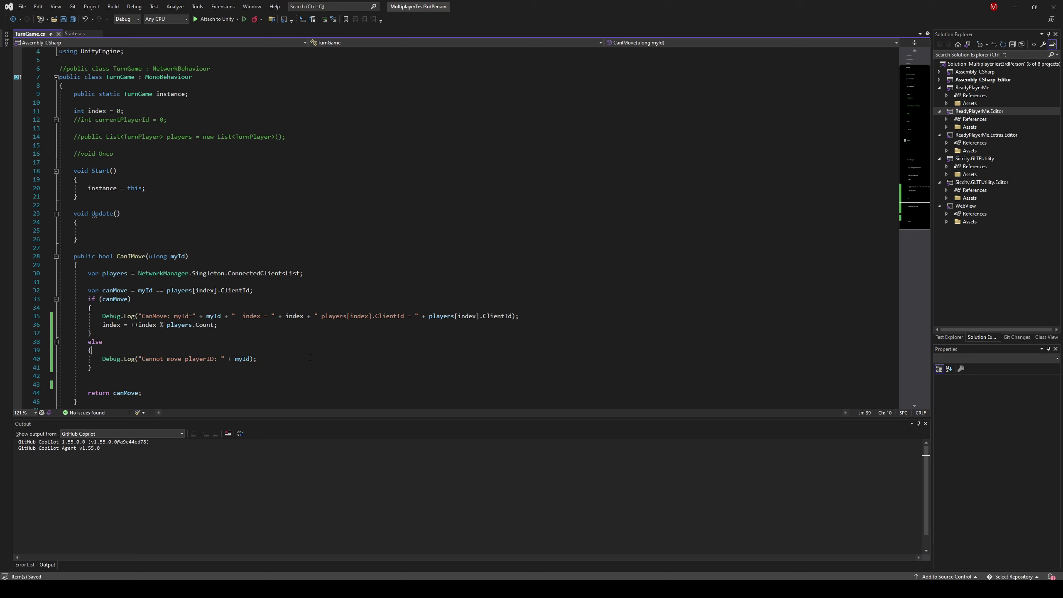
- Remove the extra blank line before return and delete the empty Update method
click(167, 384)
key(BackSpace)
click(466, 275)
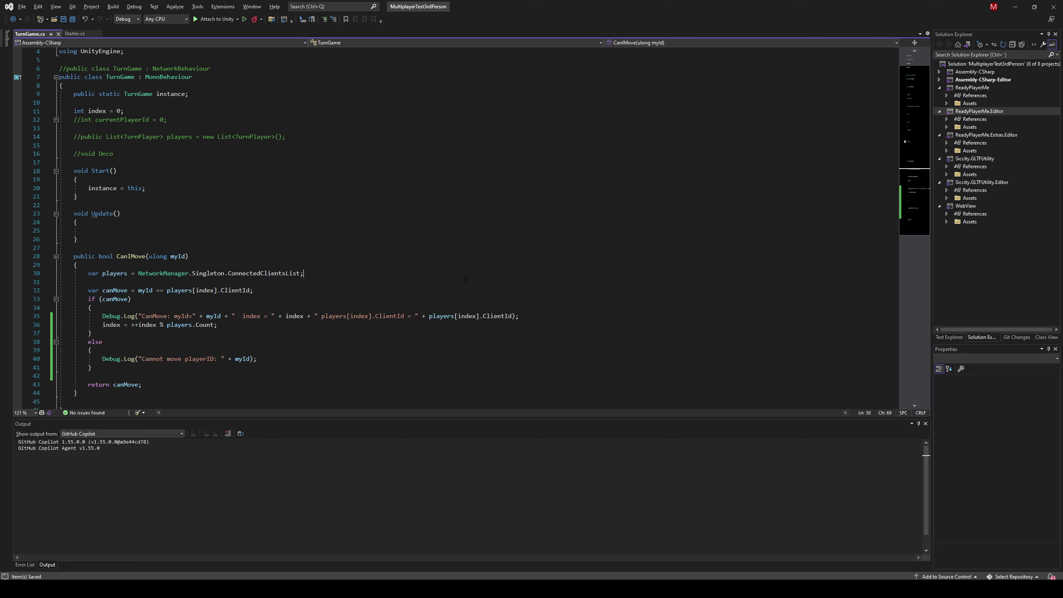
click(135, 215)
key(ctrl+shift+l)
key(ctrl+shift+l)
key(ctrl+shift+l)
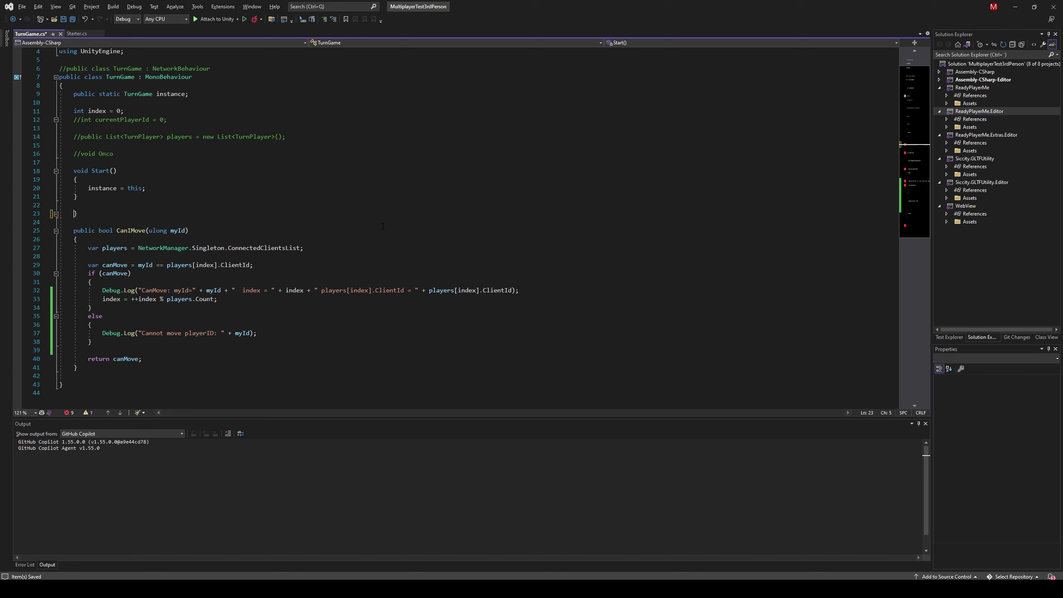
key(ctrl+shift+l)
key(ctrl+shift+l)
click(388, 201)
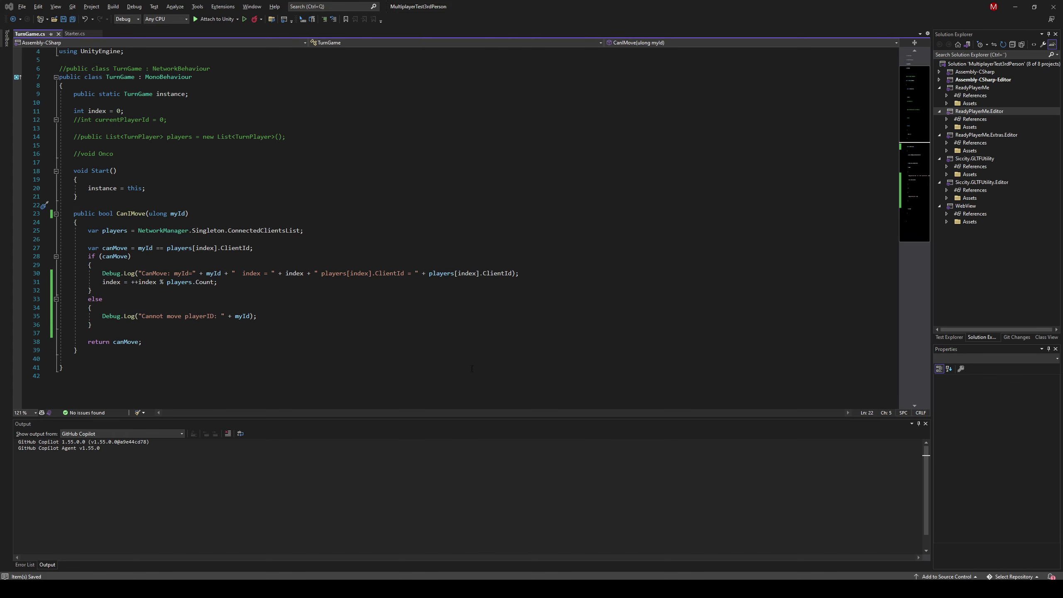
key(alt+Tab)
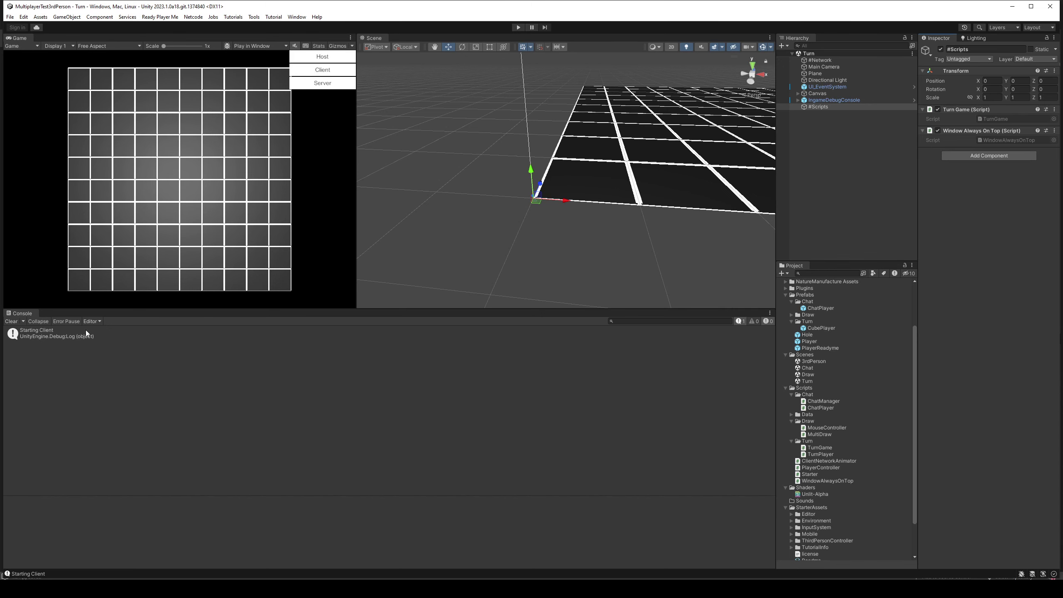
- Check the server log in the PuTTY terminal, then return to the TurnGame script
click(468, 578)
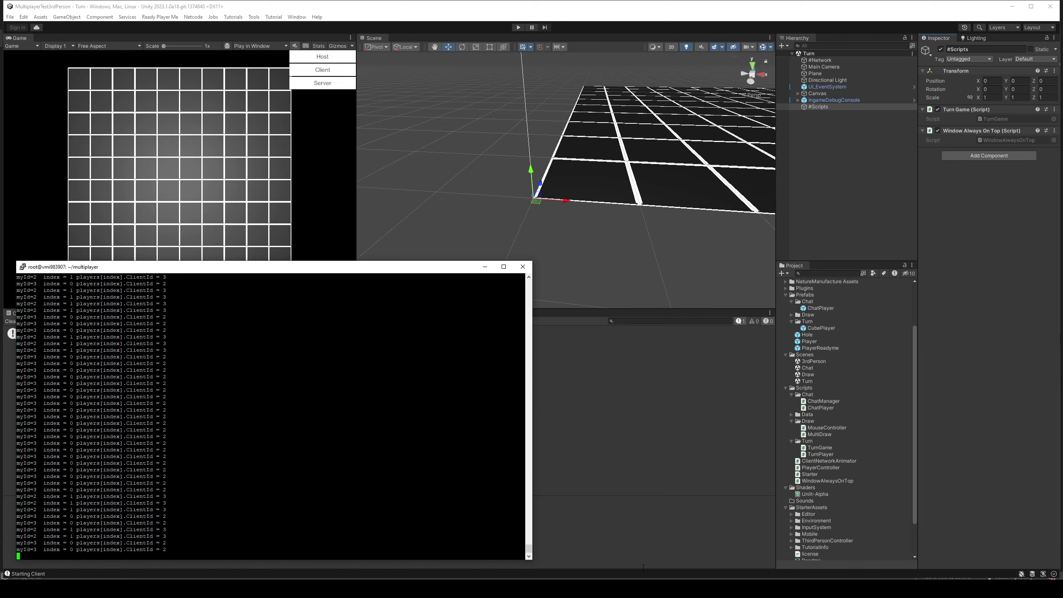
key(alt+Tab)
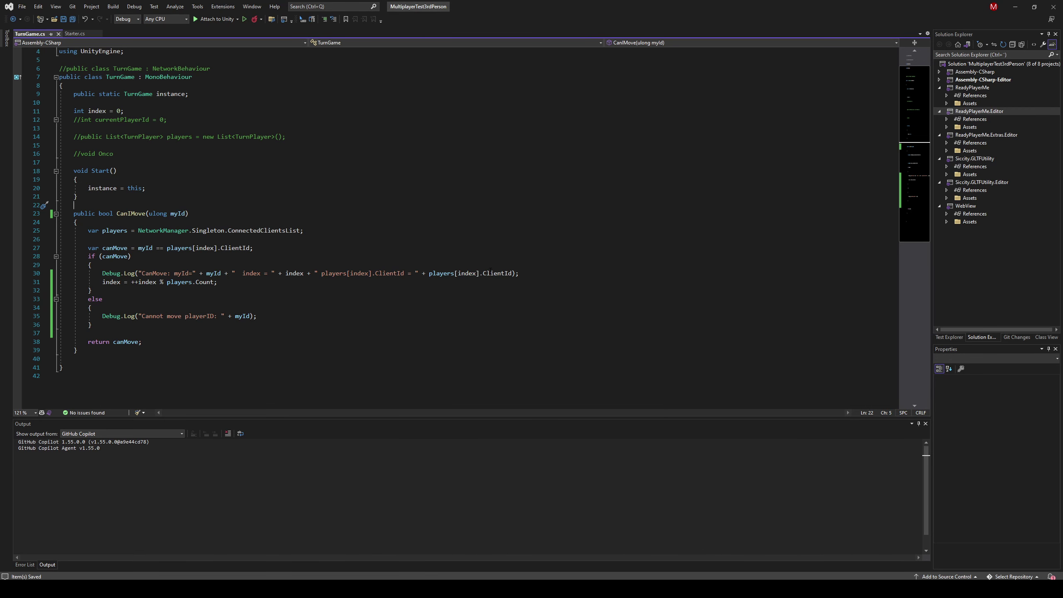
- Rename the index field to currentPlayerIndex in all references, save, and return to Unity
mouse_move(494, 271)
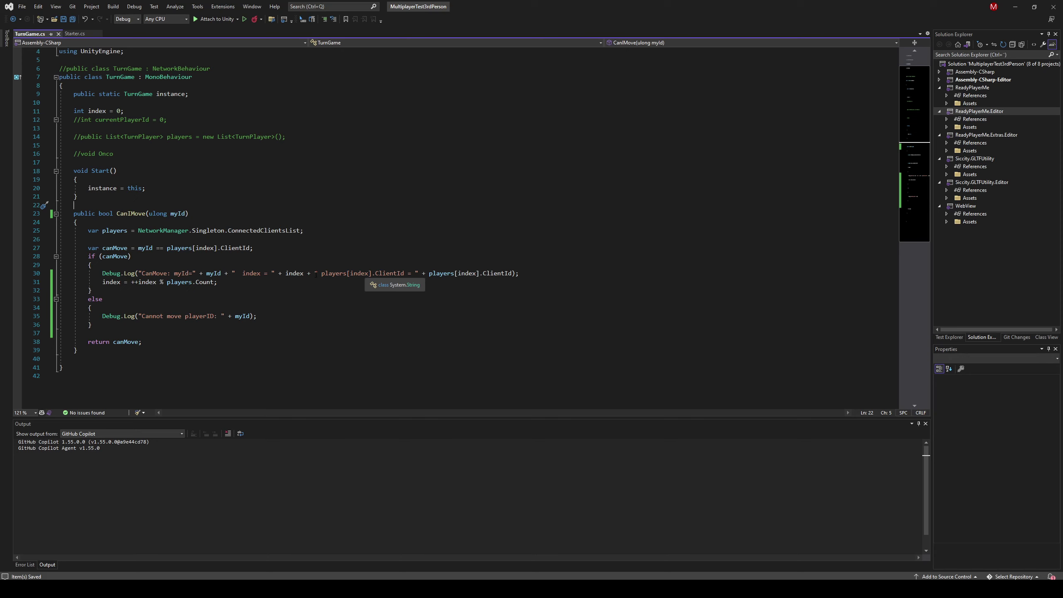
double_click(295, 273)
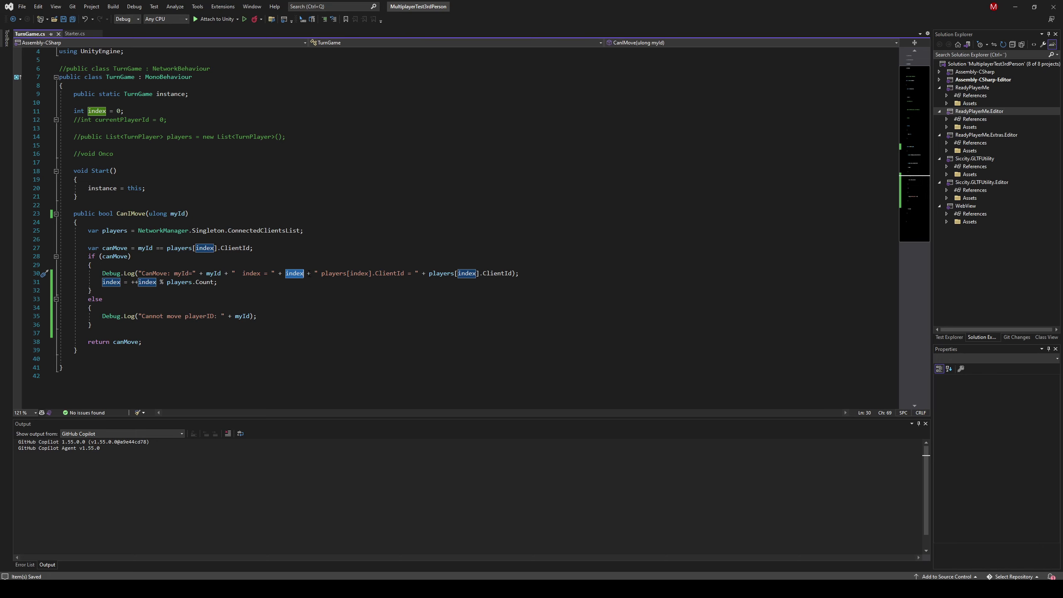
key(shift+Left)
key(shift+Left)
key(ctrl+r)
key(ctrl+r)
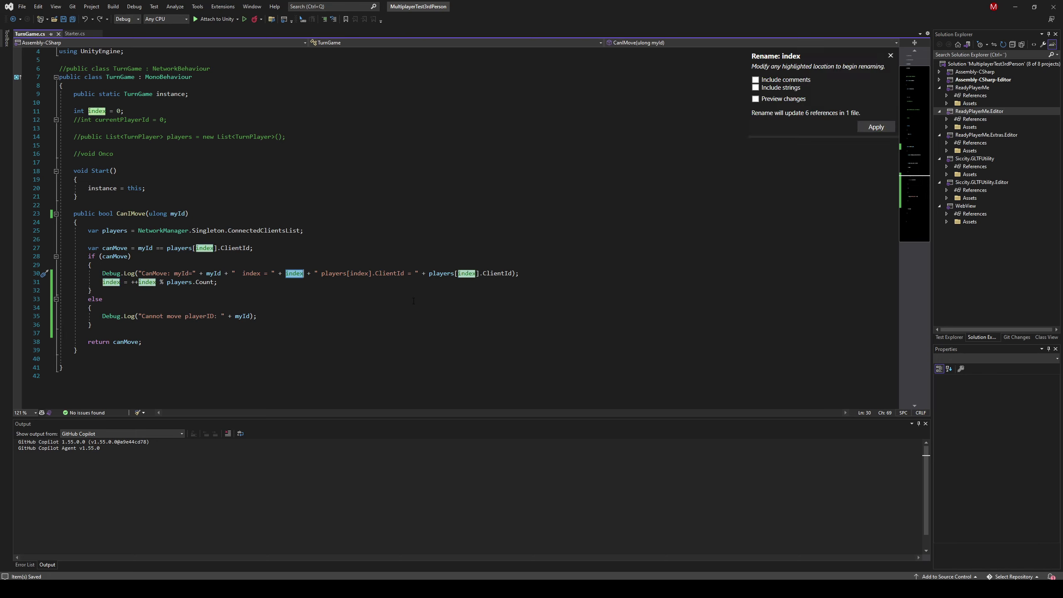
text(currentPlayerIn)
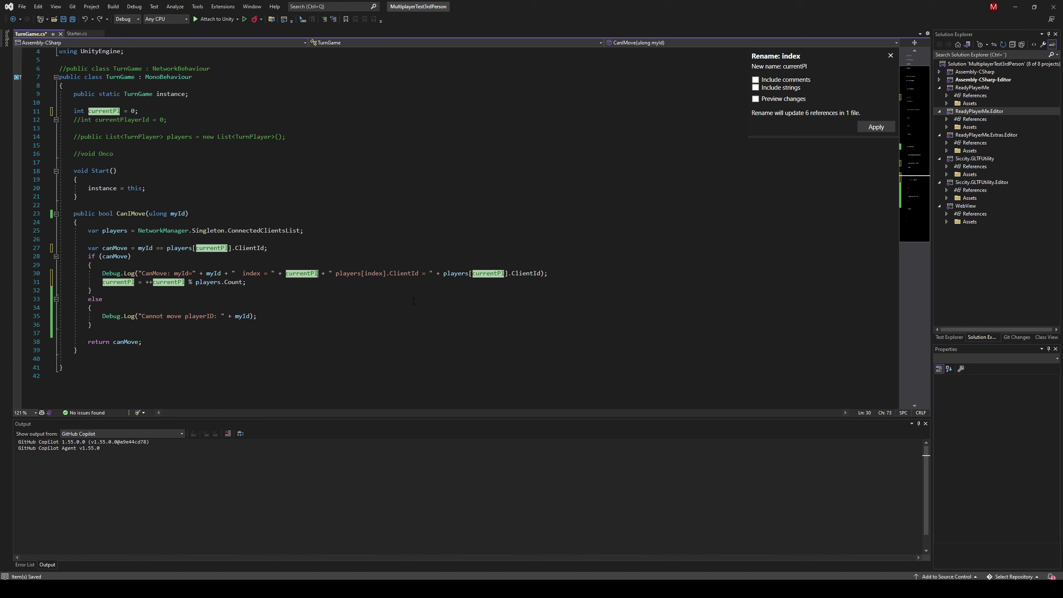
text(dex)
key(Return)
key(ctrl+s)
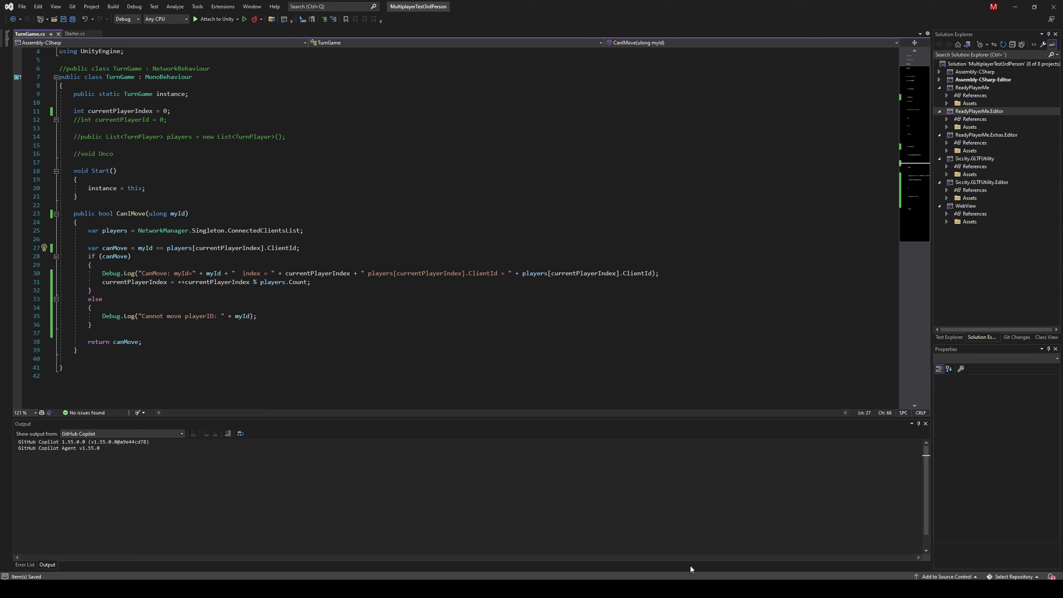
key(alt+Tab)
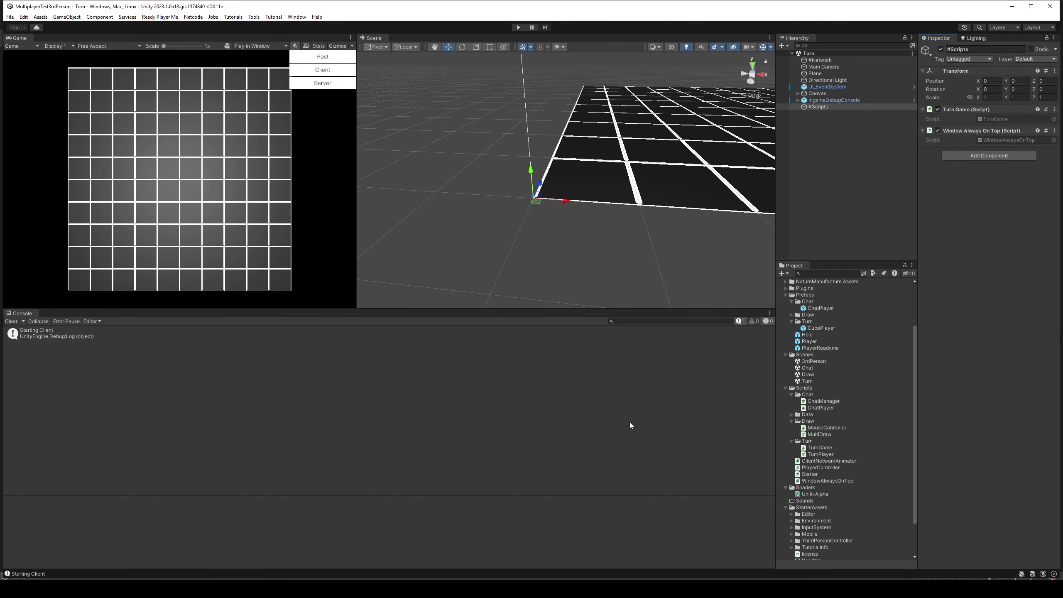
- Close Visual Studio, stop the dedicated server with Ctrl+C, and close the PuTTY session
click(336, 589)
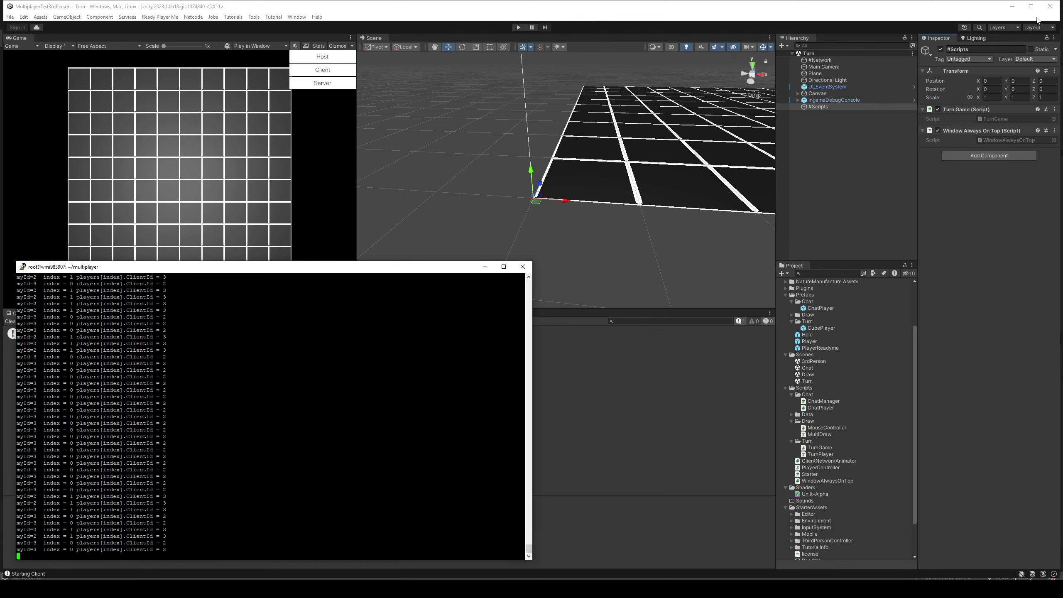
click(1005, 39)
right_click(804, 588)
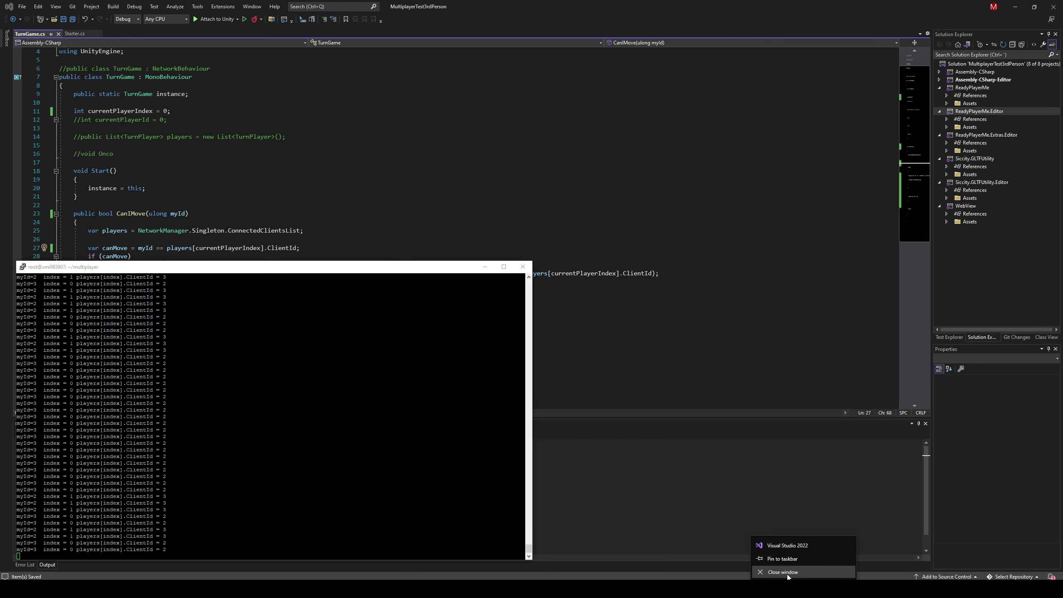
click(787, 572)
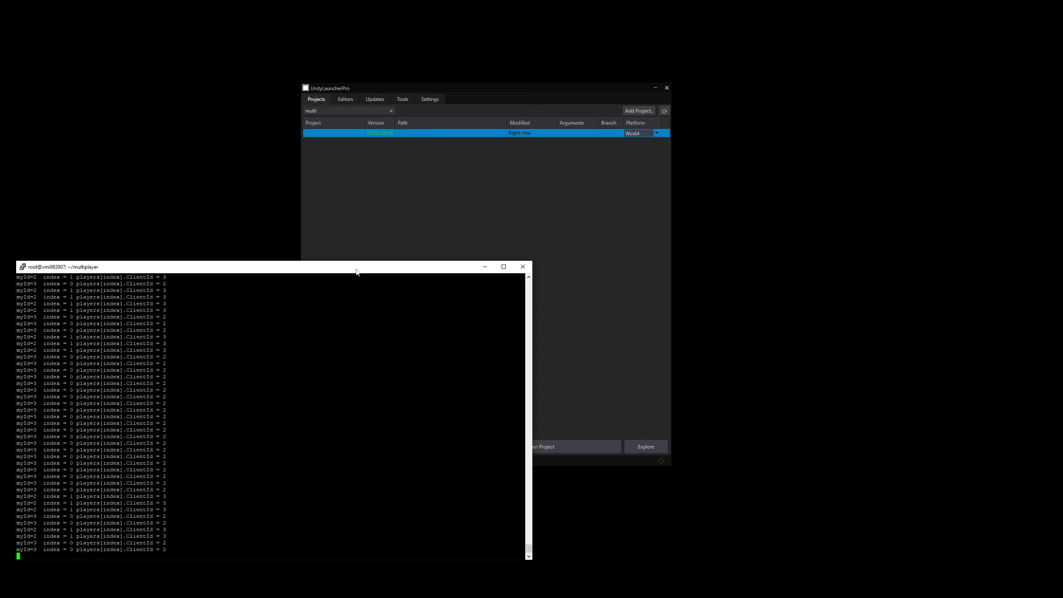
key(ctrl+c)
key(ctrl+c)
key(ctrl+c)
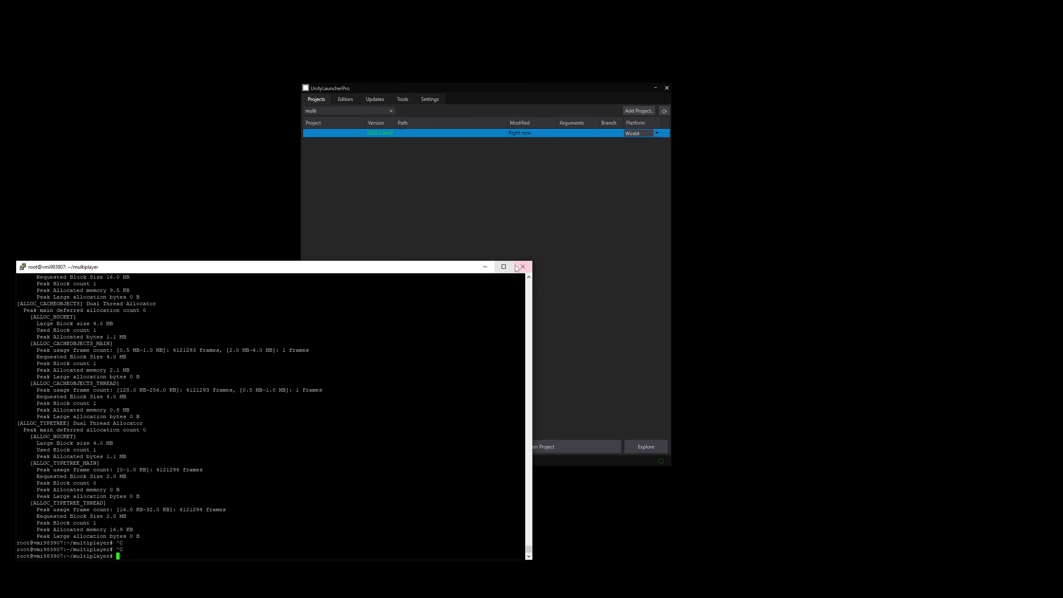
click(523, 267)
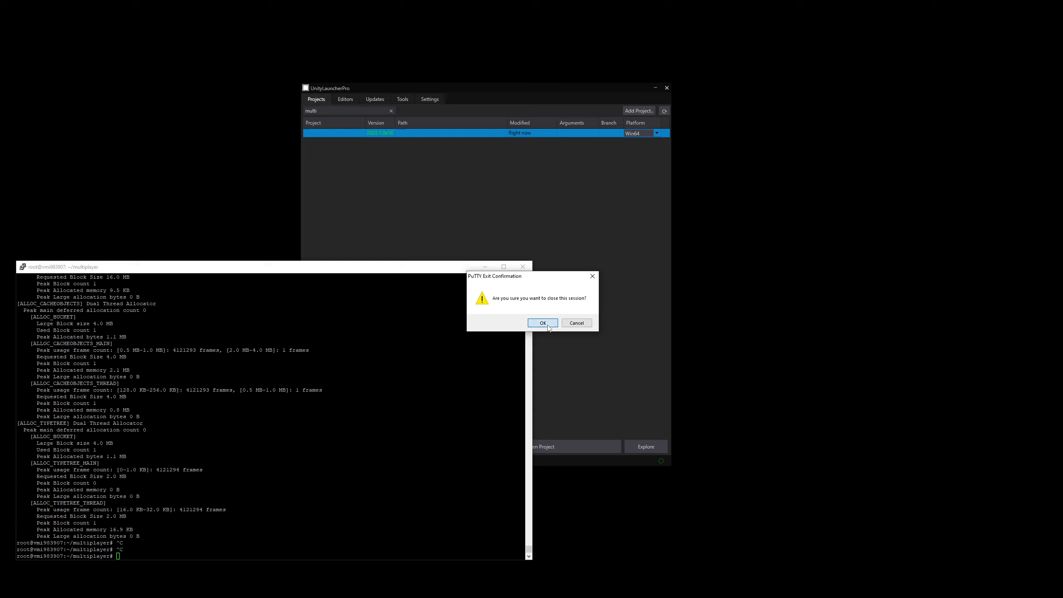